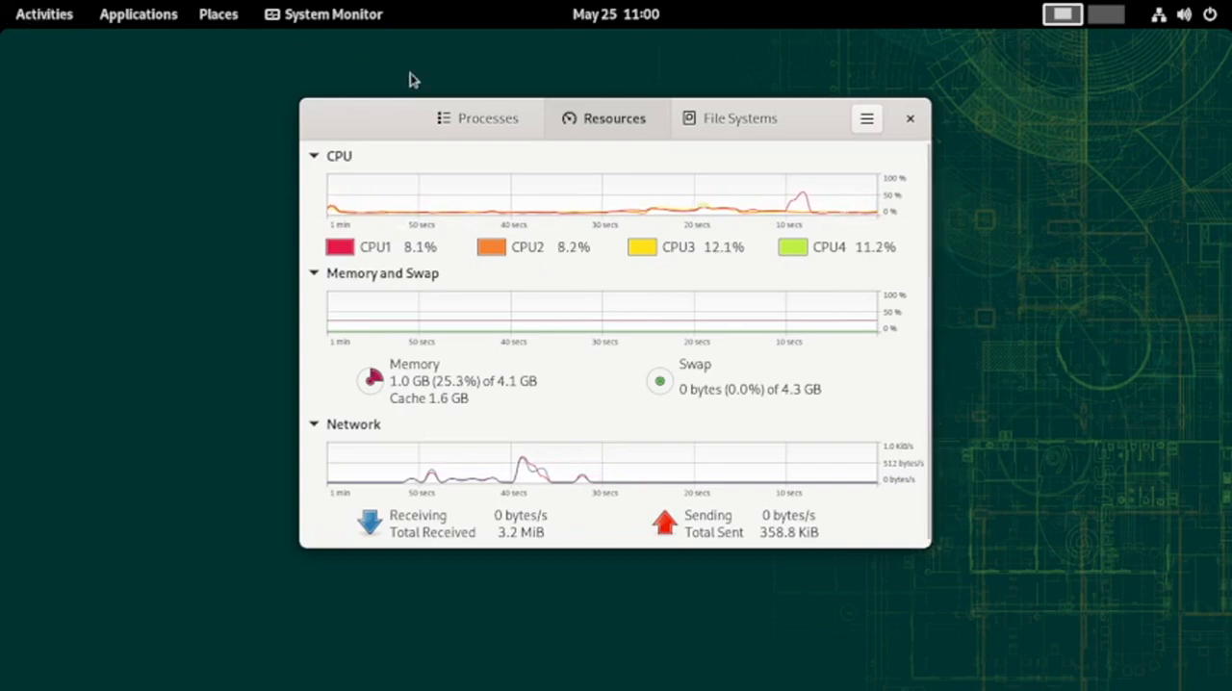
Sort the running processes by memory use in descending order and look through the list
left_click(467, 119)
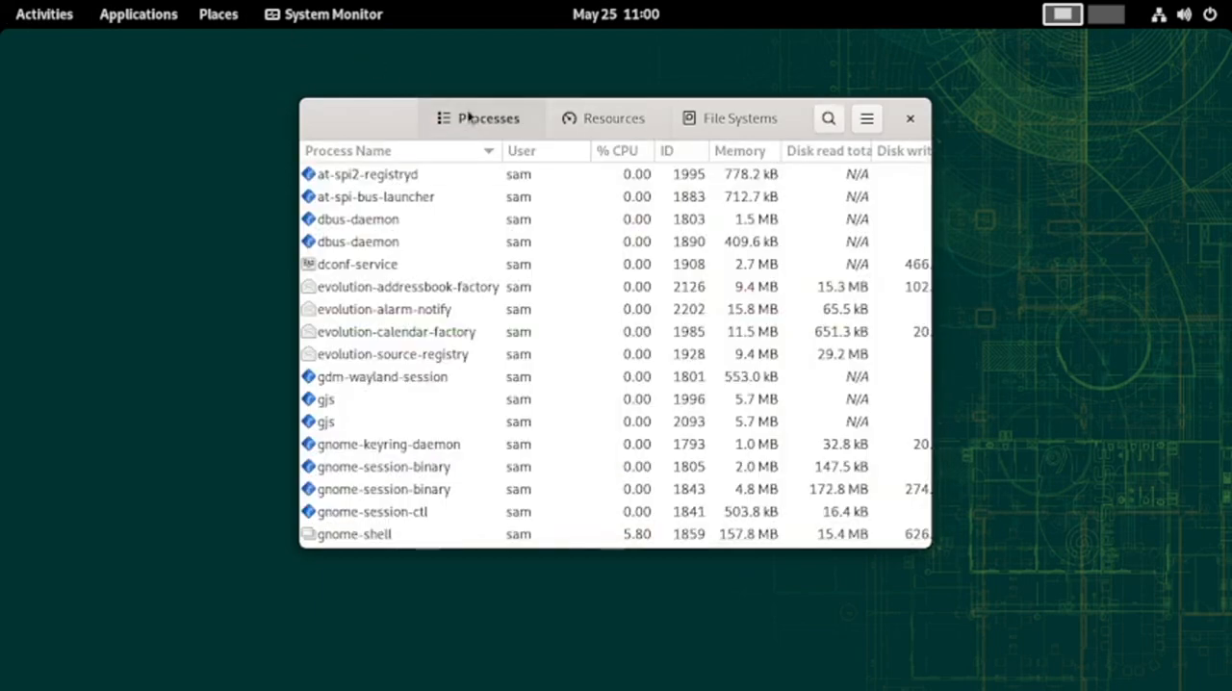
left_click(738, 152)
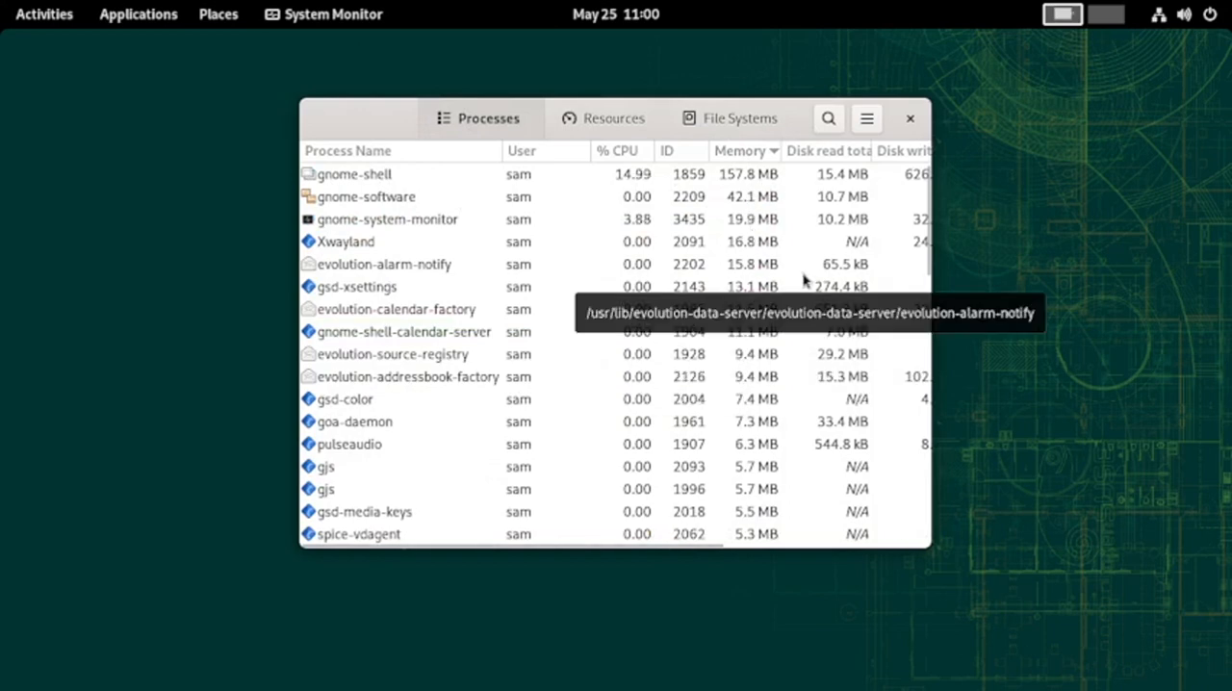
scroll(805, 279, "down", 3)
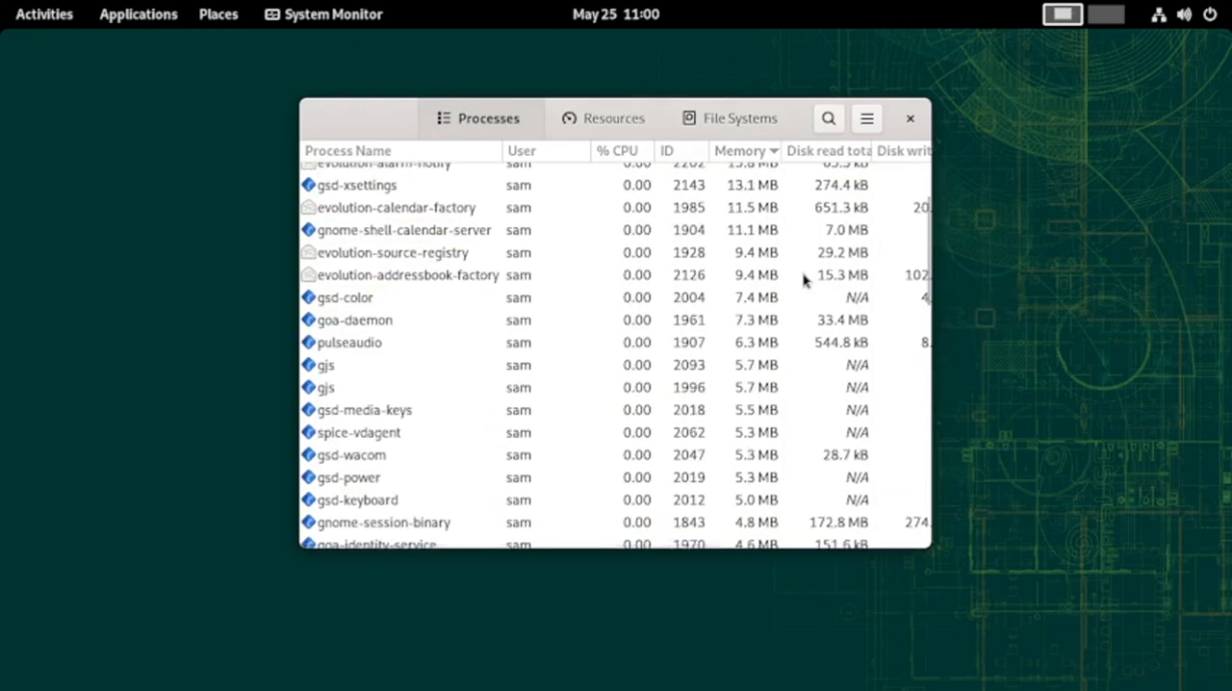
scroll(804, 279, "down", 5)
scroll(803, 278, "up", 5)
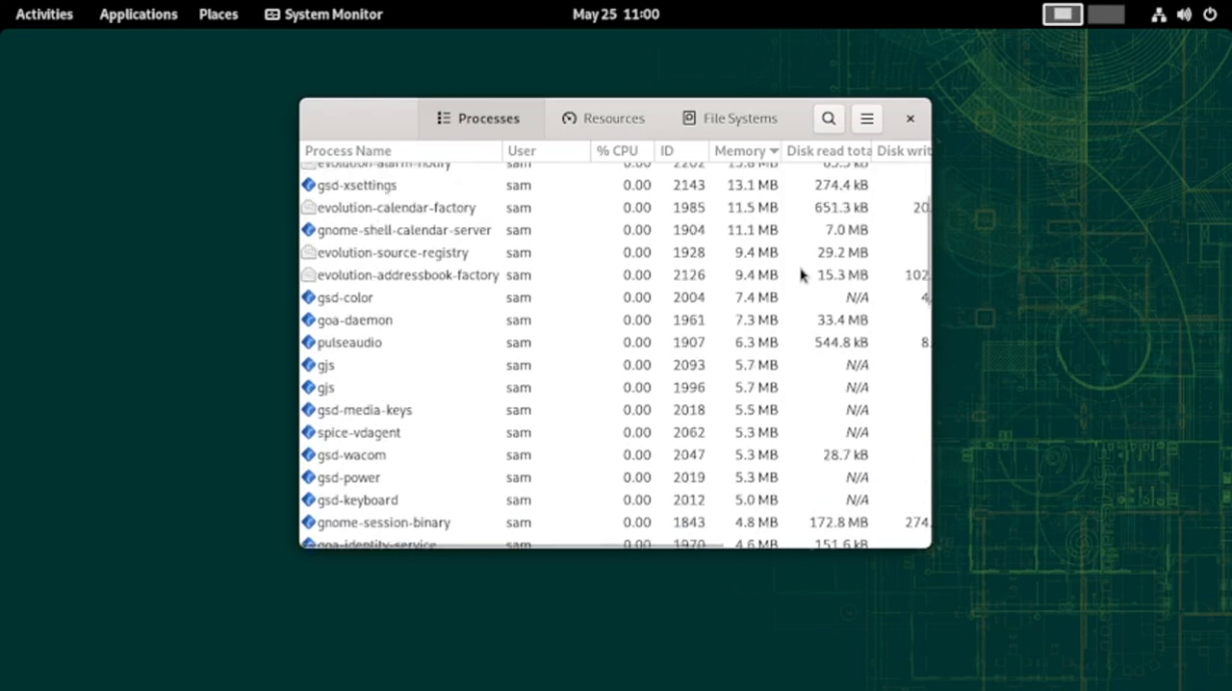
scroll(801, 274, "up", 2)
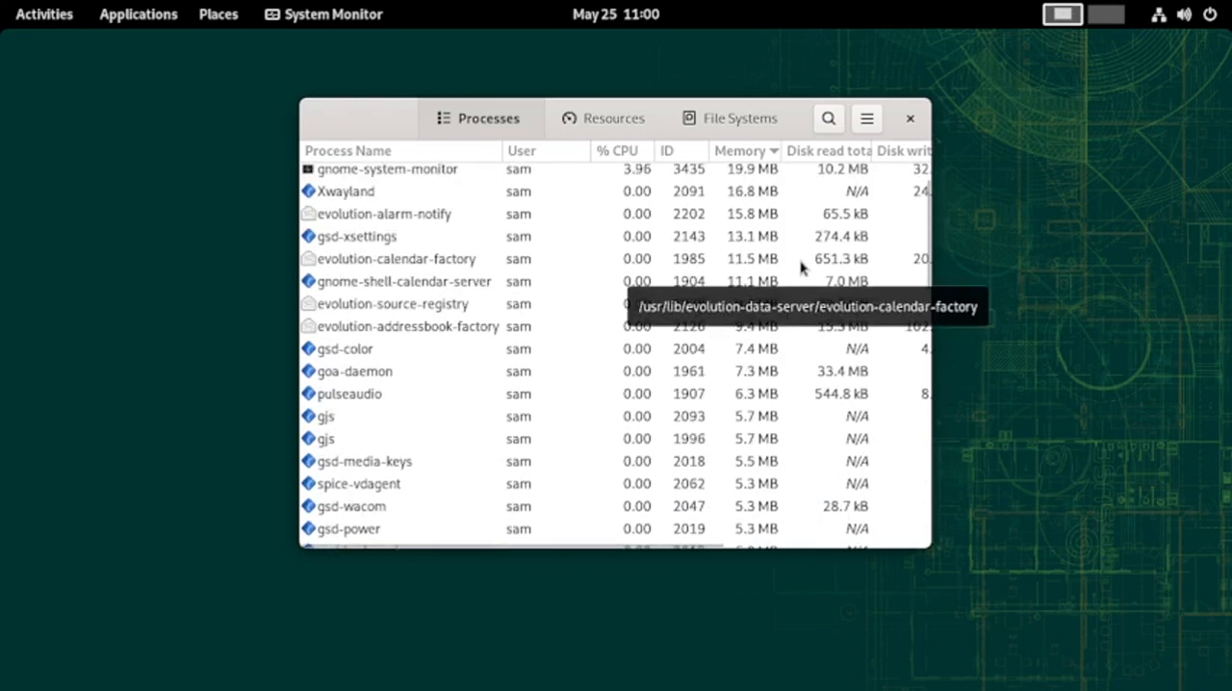
scroll(539, 344, "down", 5)
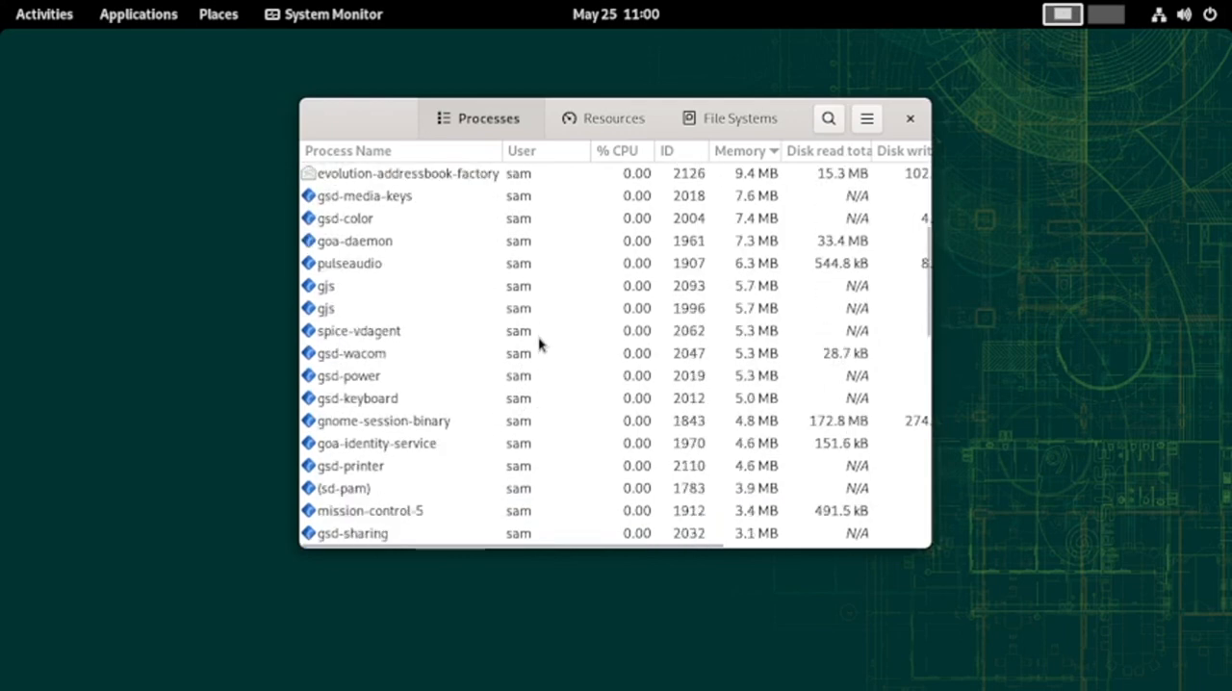
scroll(541, 334, "up", 6)
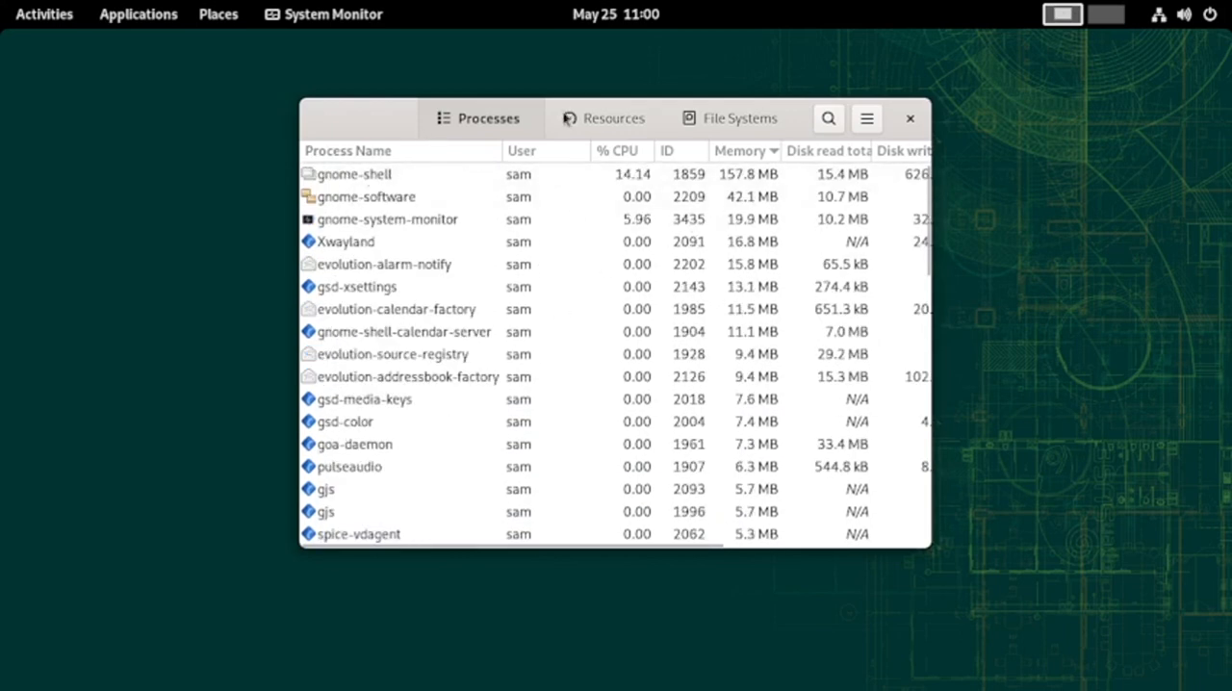
Review the CPU, memory and network resource graphs, and close System Monitor
left_click(575, 119)
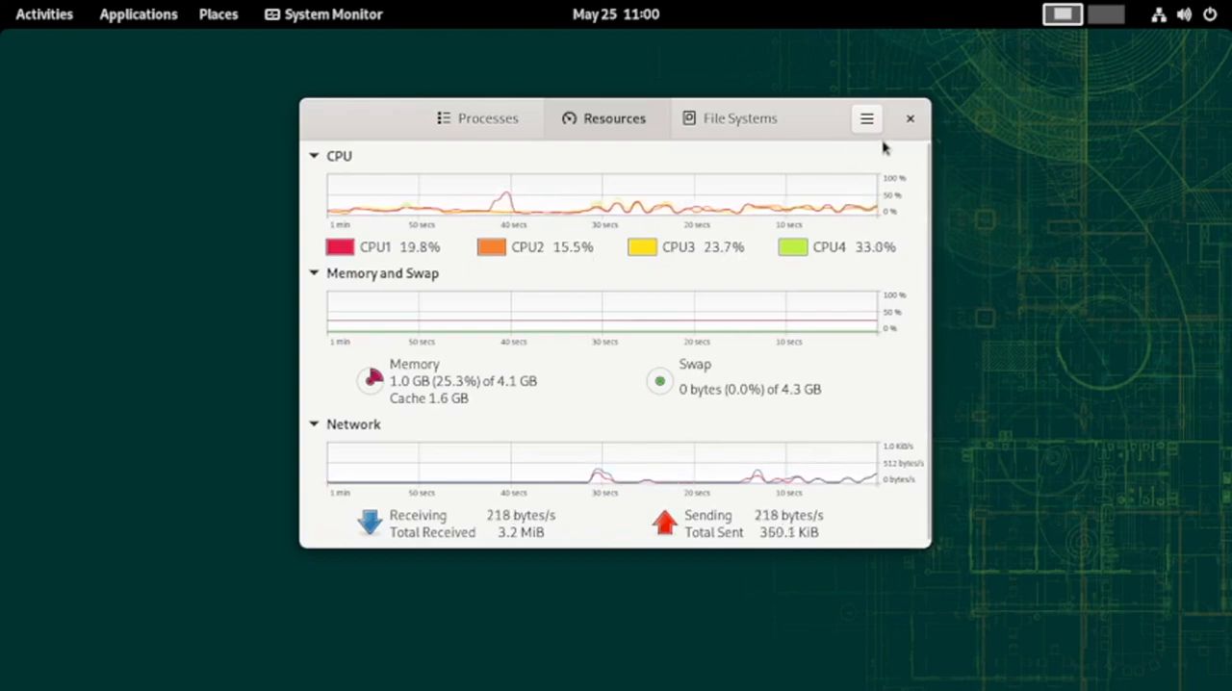
left_click(910, 117)
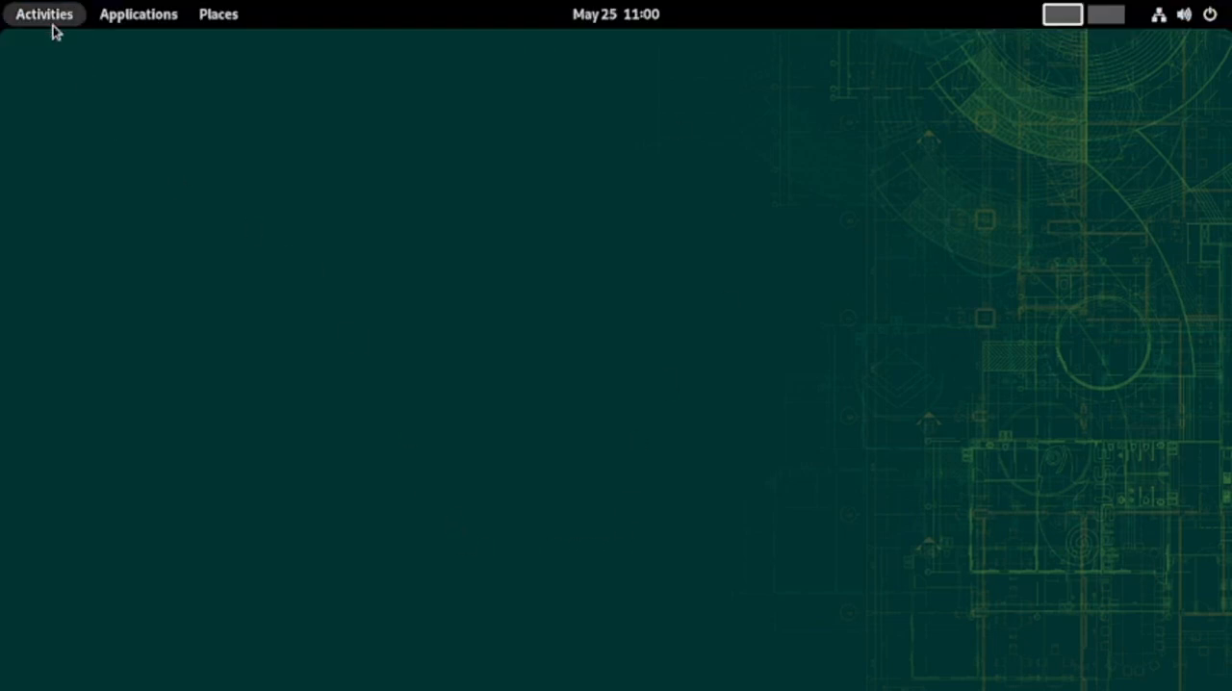
Open dconf Editor, accept its caution notice to view the root subfolders, and close the editor
left_click(55, 21)
left_click(729, 647)
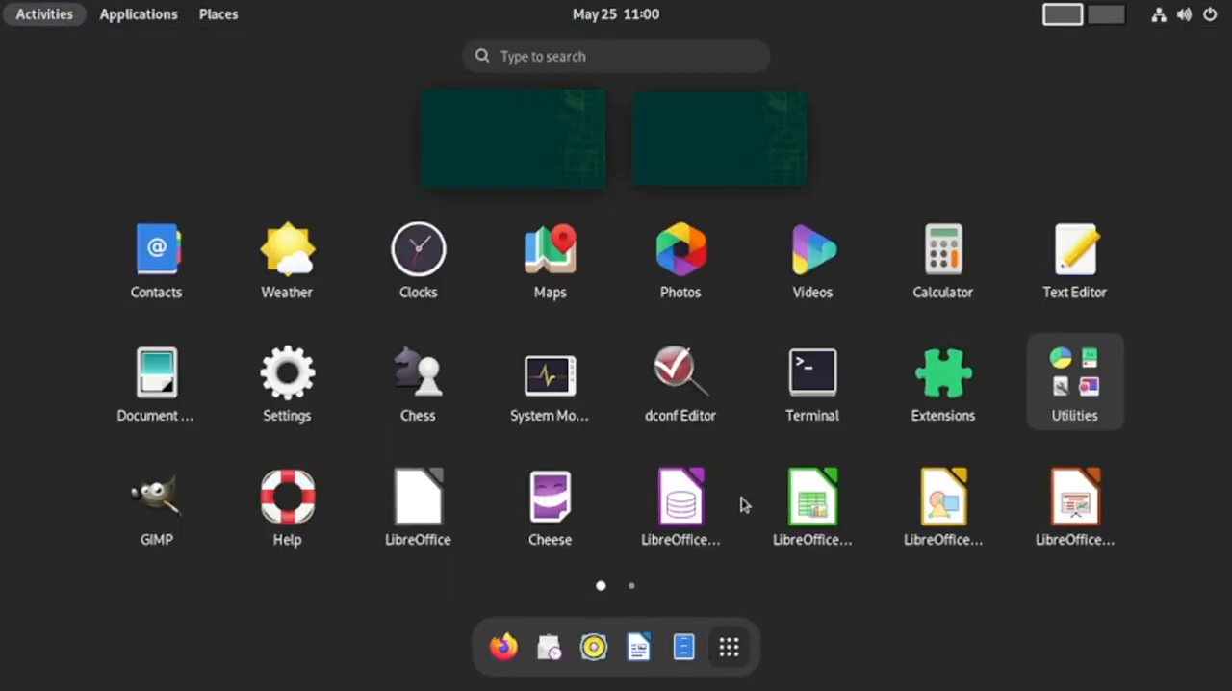
left_click(694, 395)
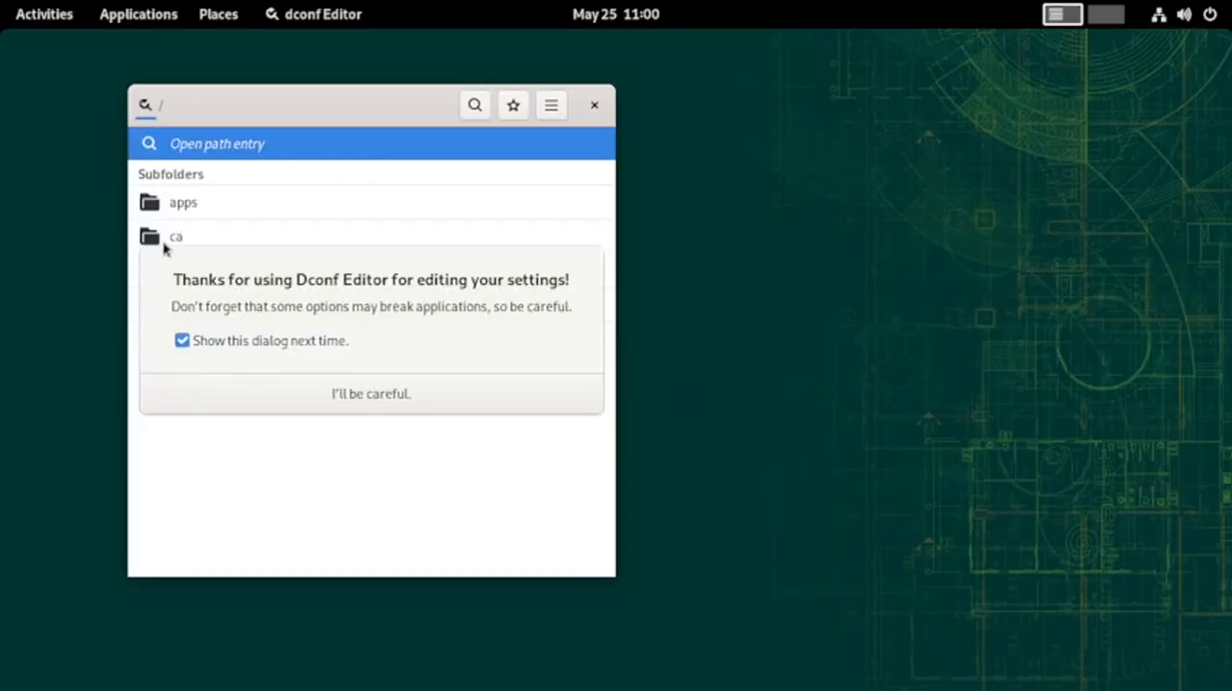
left_click(374, 395)
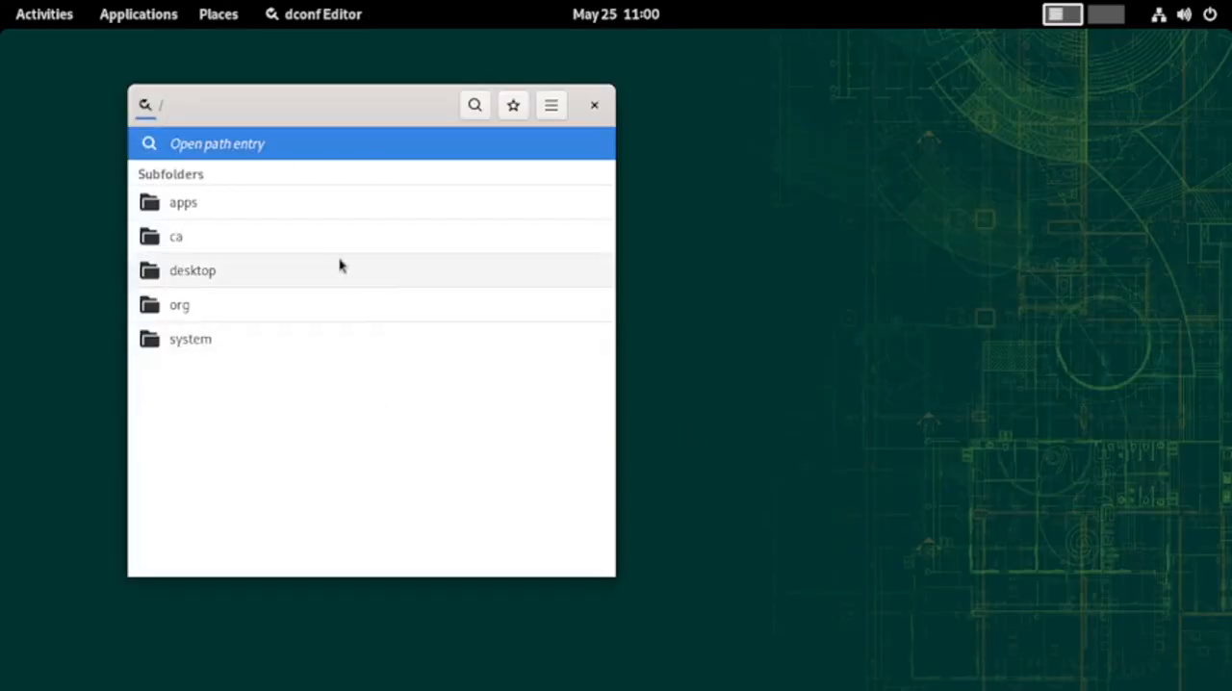
left_click_drag(292, 110, 515, 120)
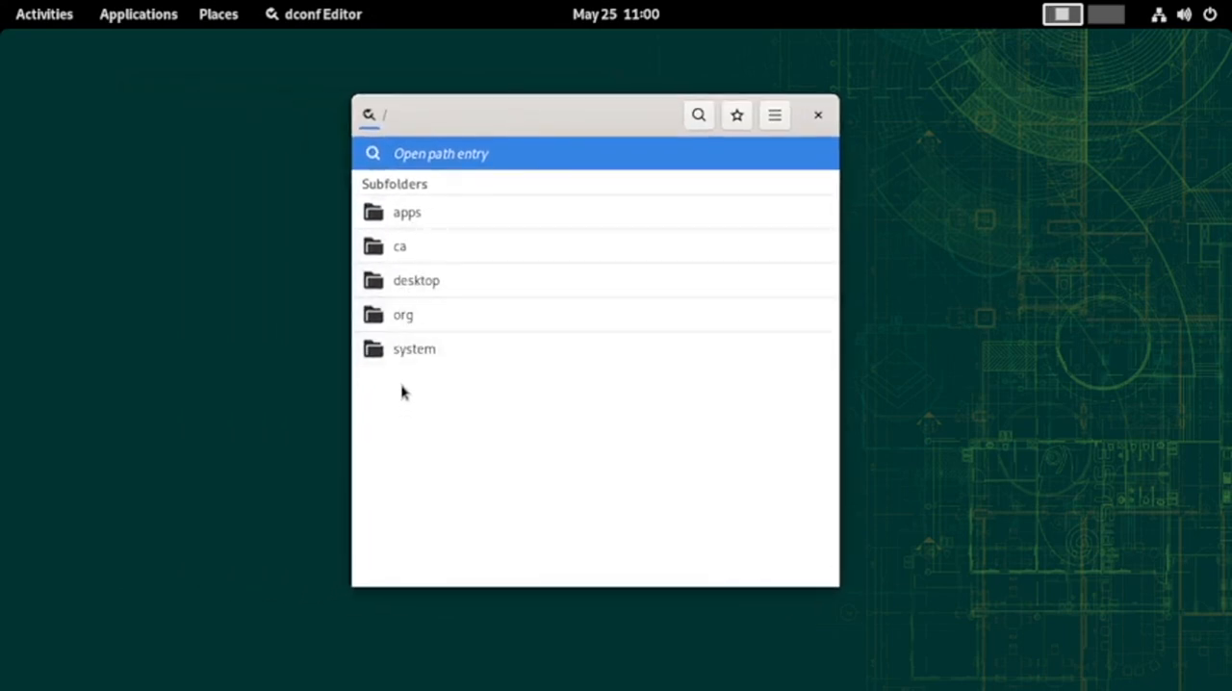
left_click(818, 116)
Open the Extensions app from the application grid and shift its window slightly
left_click(15, 15)
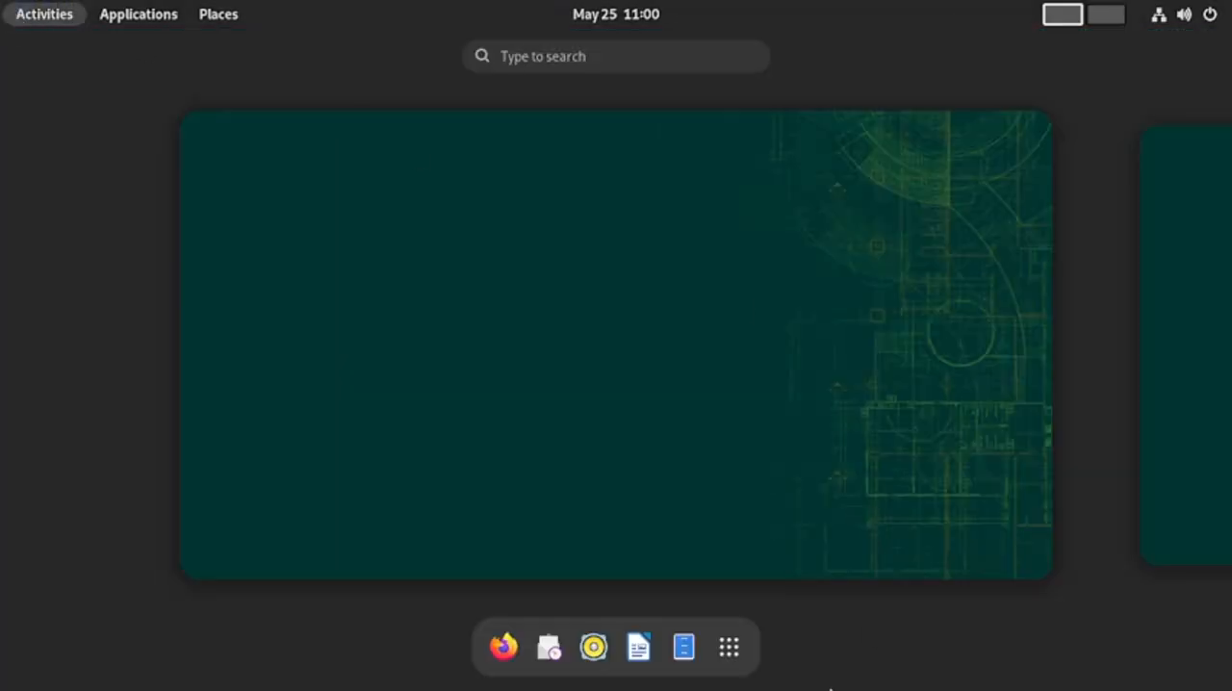
left_click(734, 655)
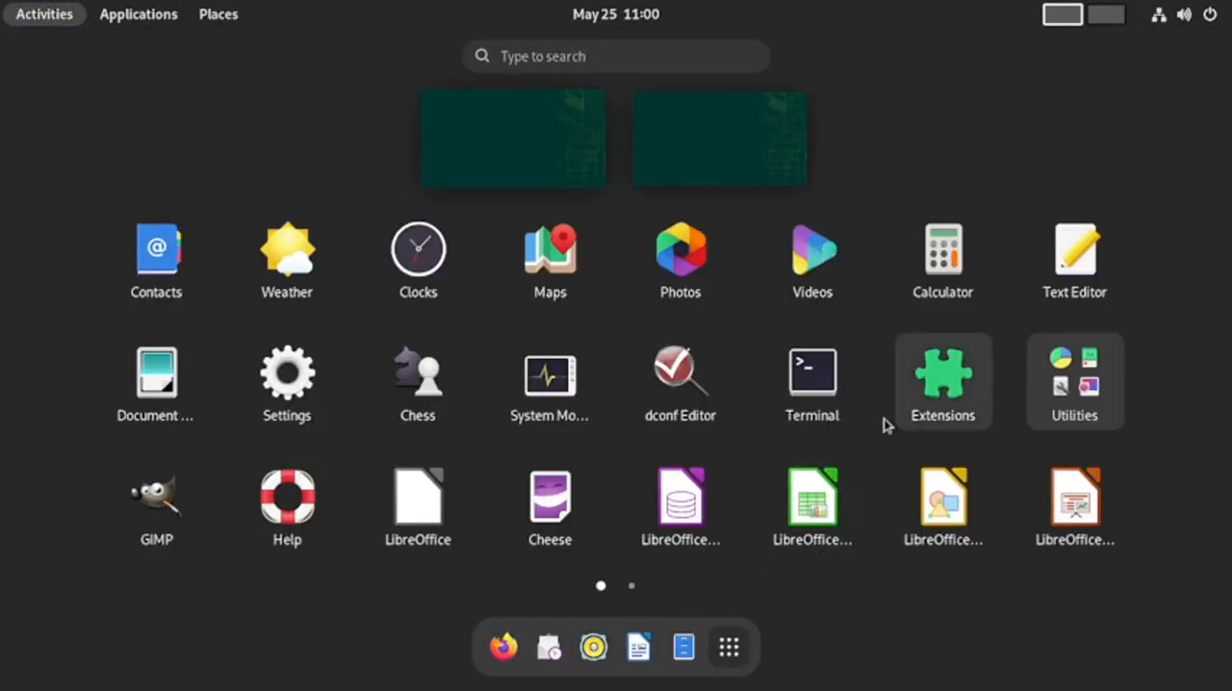
left_click(927, 421)
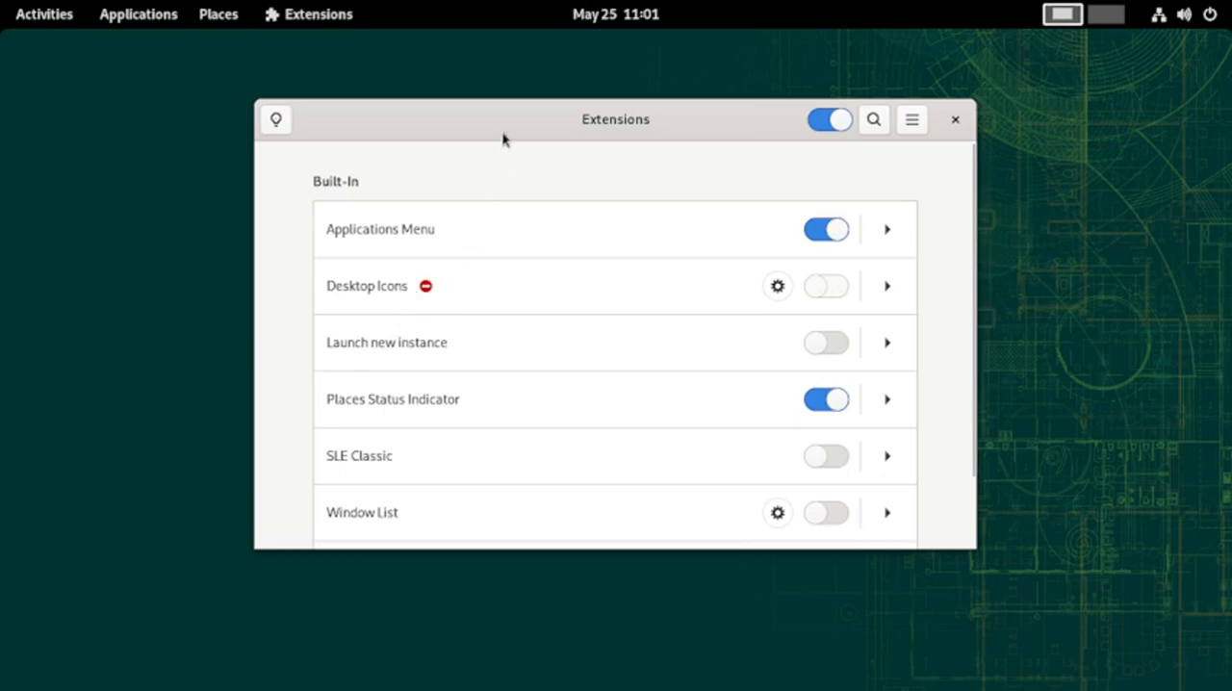
left_click_drag(502, 140, 509, 130)
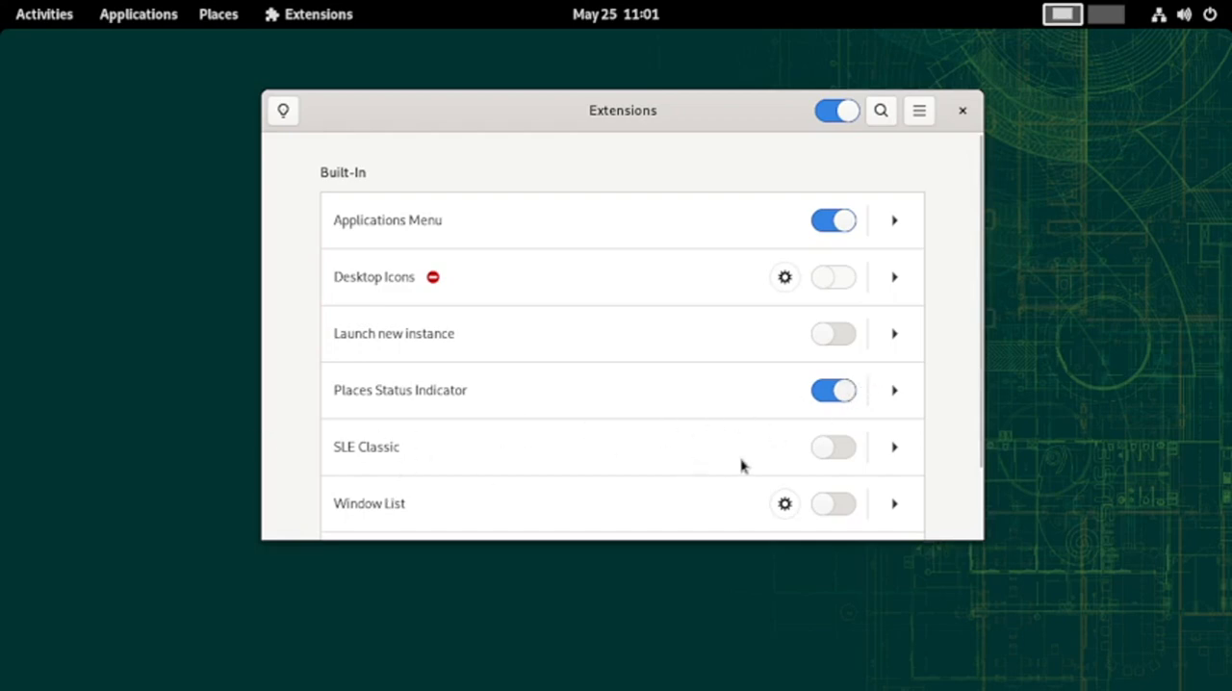
Enable the Window List extension to preview it, and disable it again
scroll(836, 476, "down", 2)
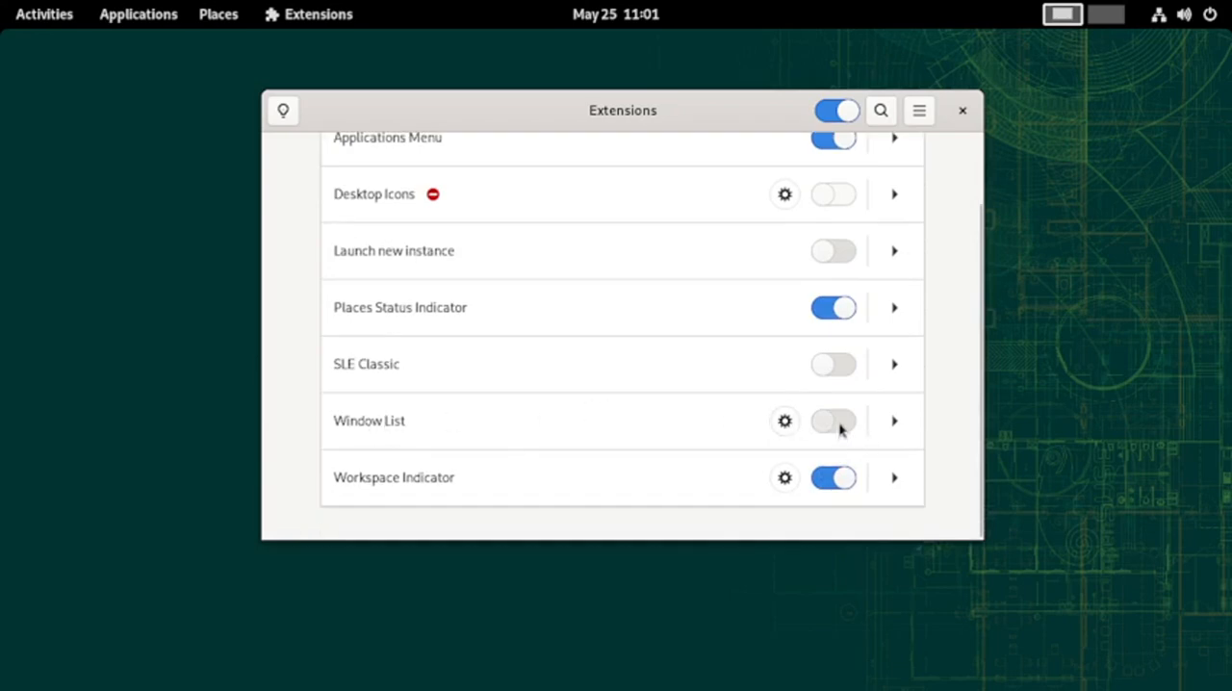
left_click(838, 428)
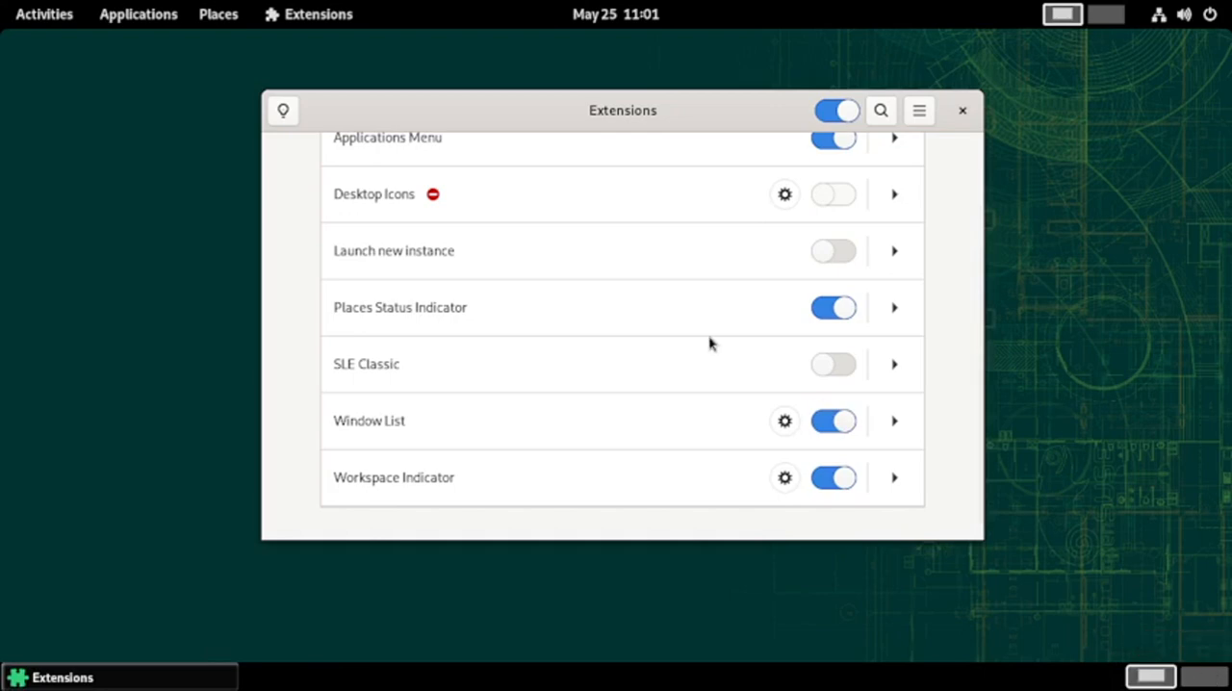
left_click(818, 430)
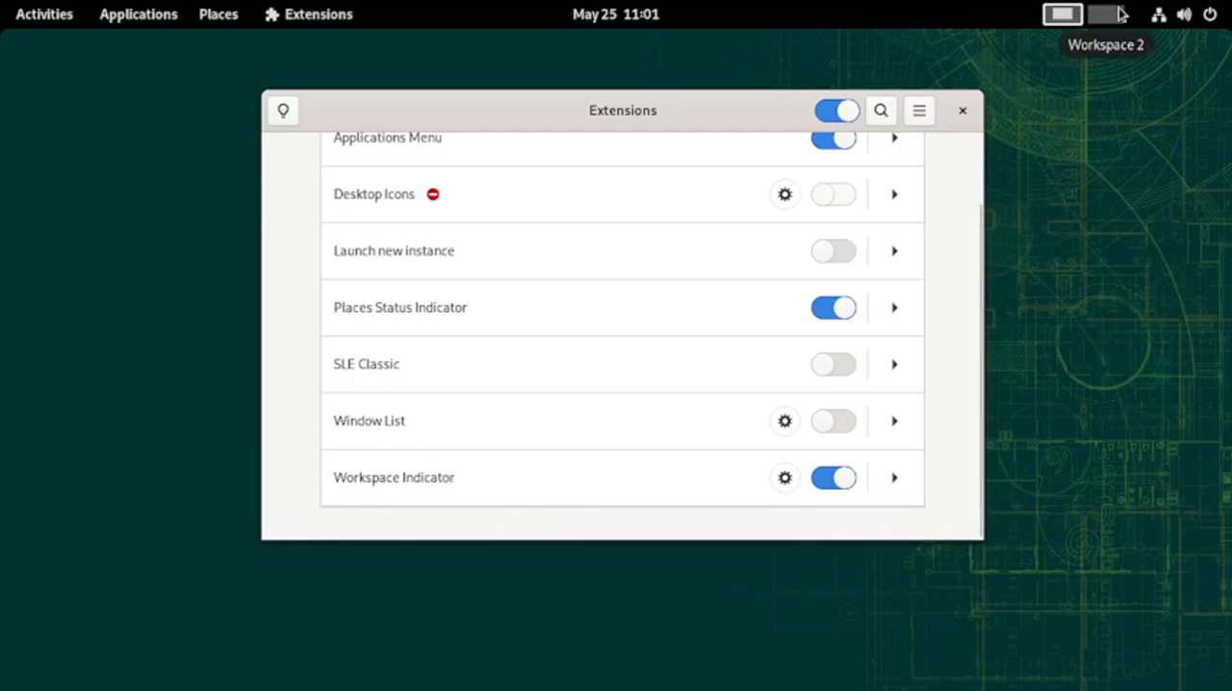
Close the Extensions app
left_click(931, 115)
key("Escape")
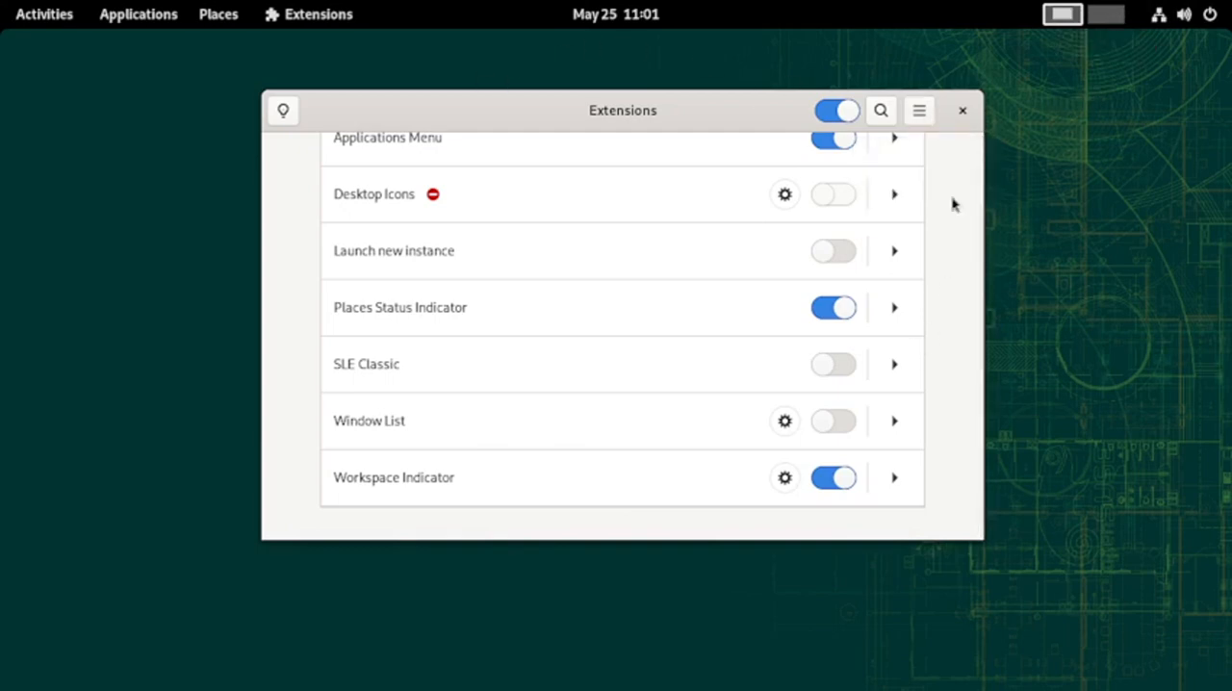
left_click(961, 109)
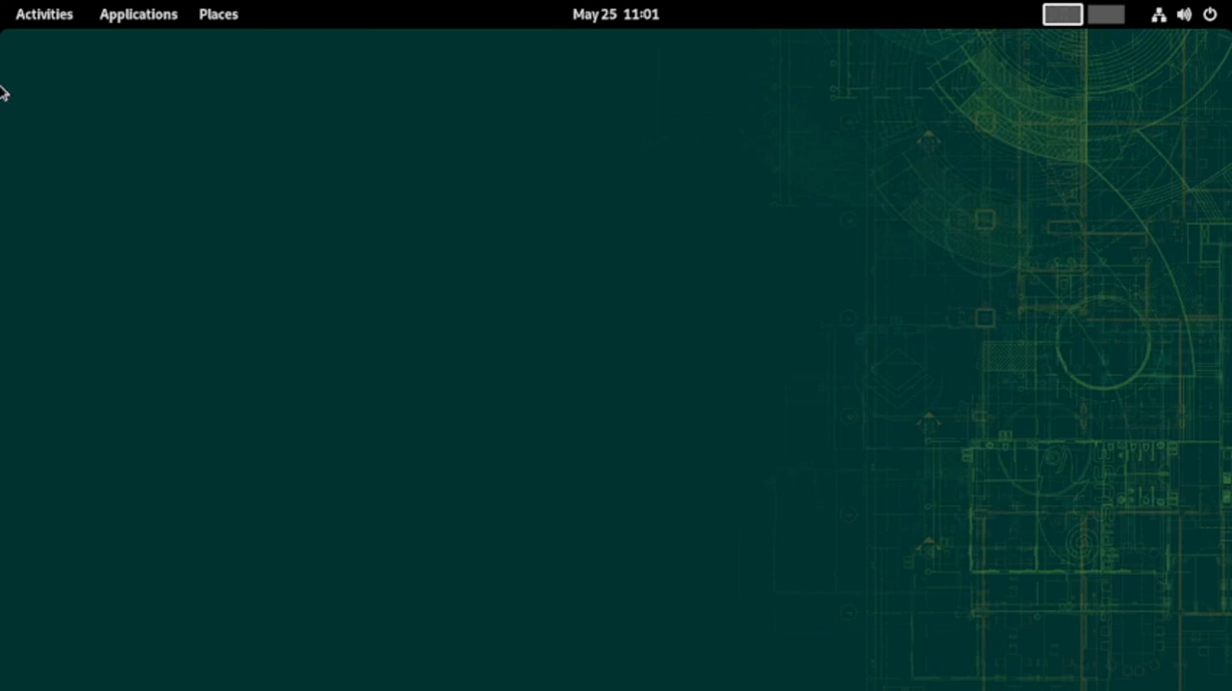
Open Disk Usage Analyzer from the Utilities folder, view the devices and locations, and close it
left_click(30, 13)
left_click(729, 648)
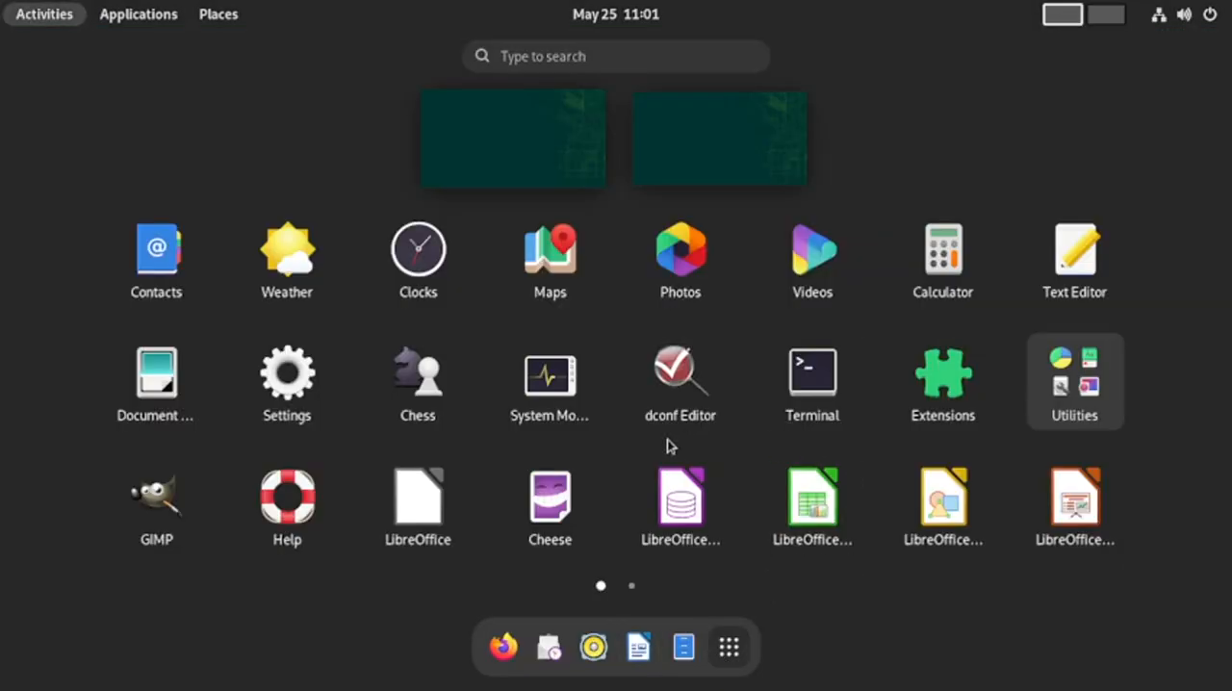
left_click(1098, 411)
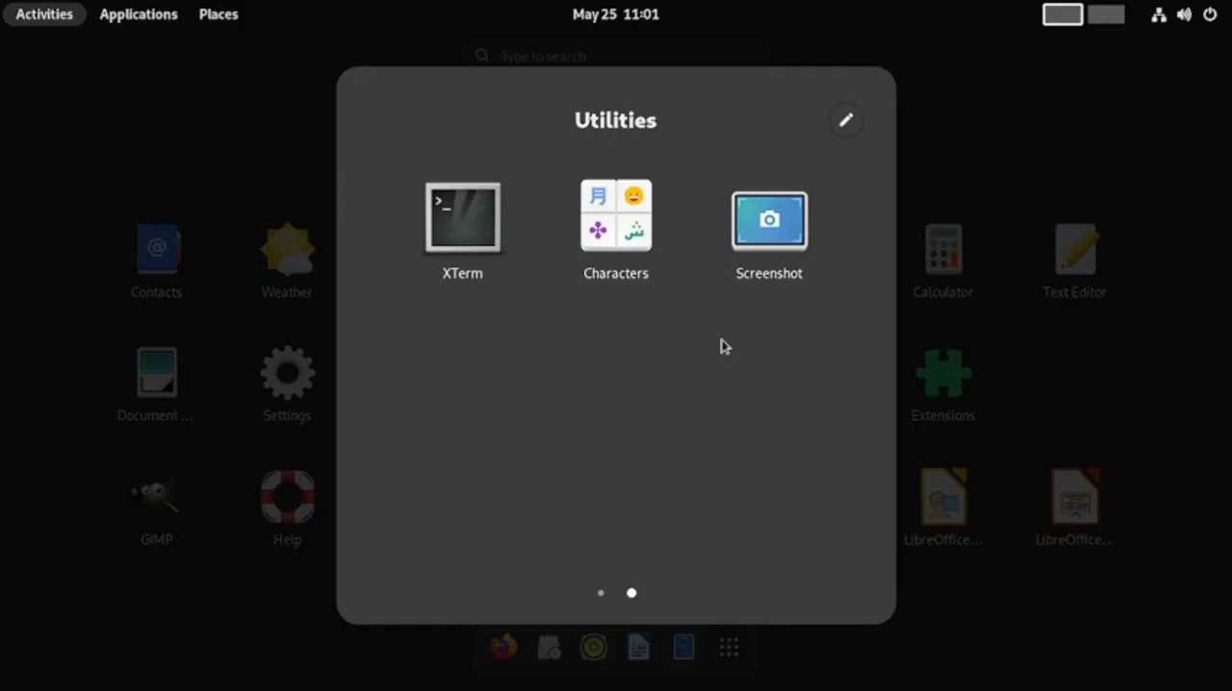
scroll(724, 334, "up", 1)
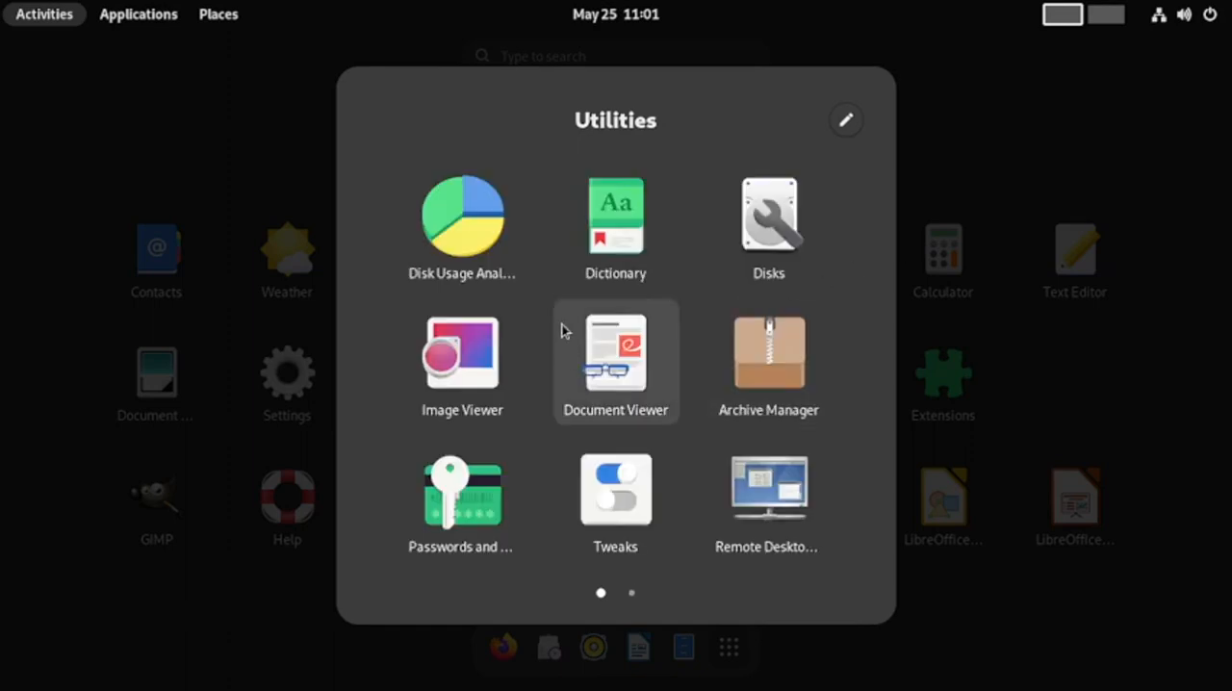
left_click(505, 246)
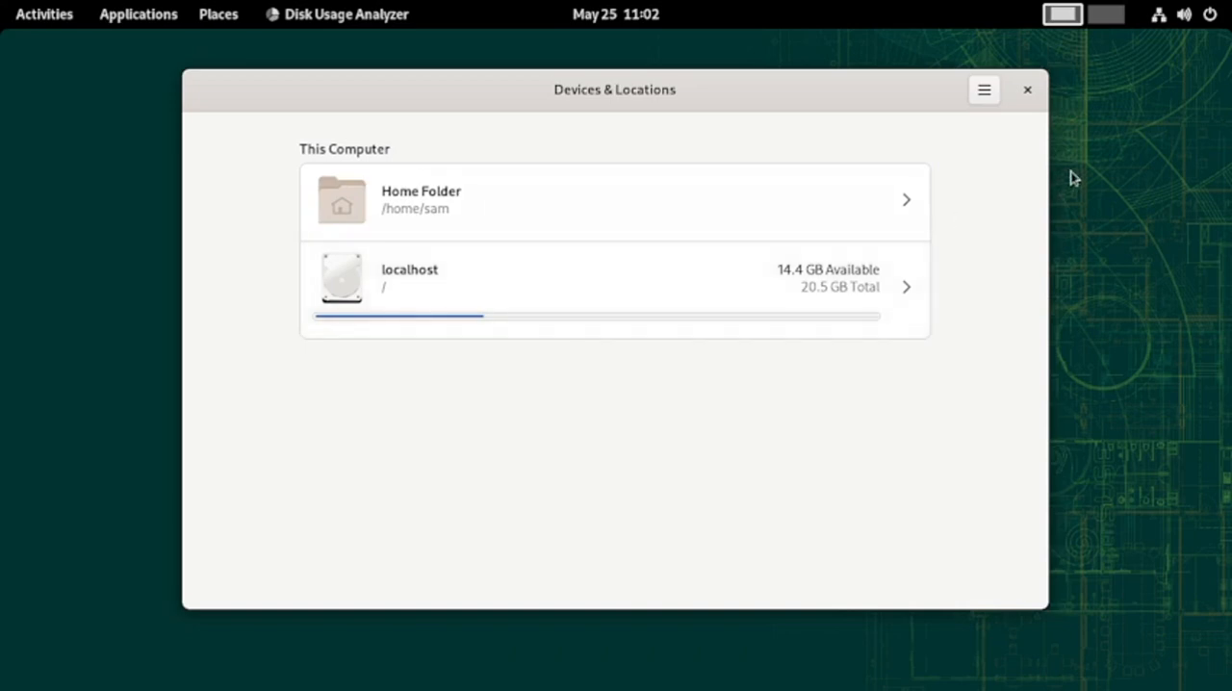
left_click(1027, 91)
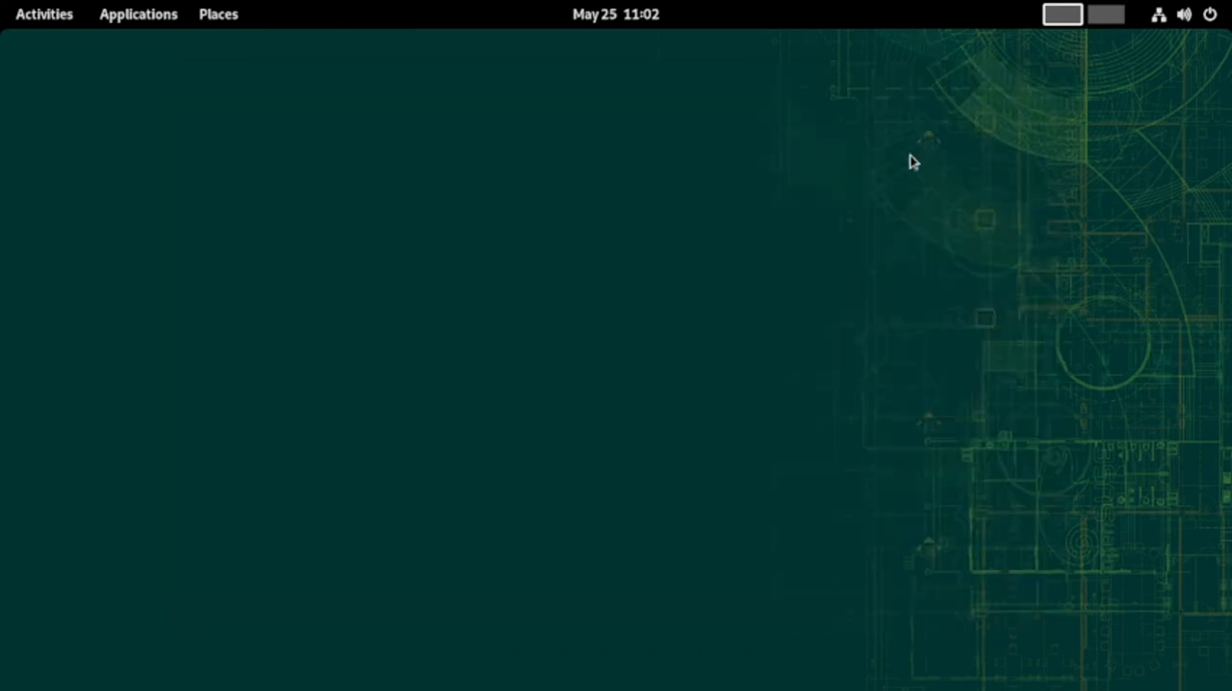
Open the Disks utility from the Utilities folder in the application grid
mouse_move(4, 10)
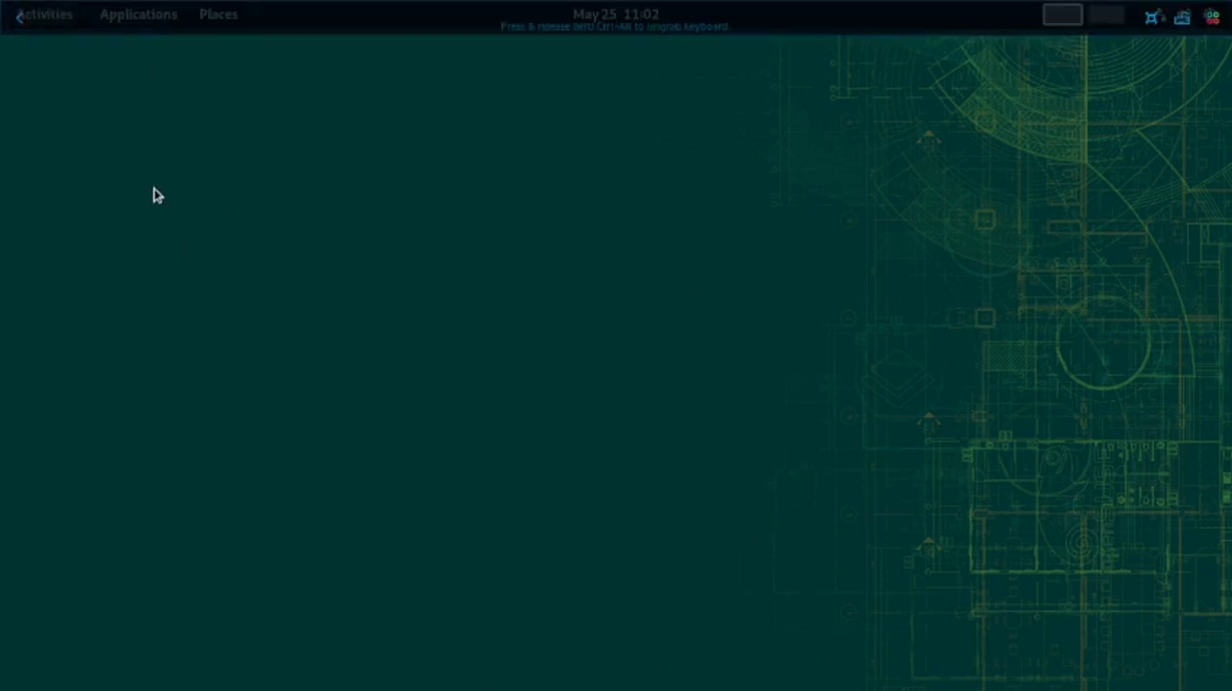
left_click(60, 25)
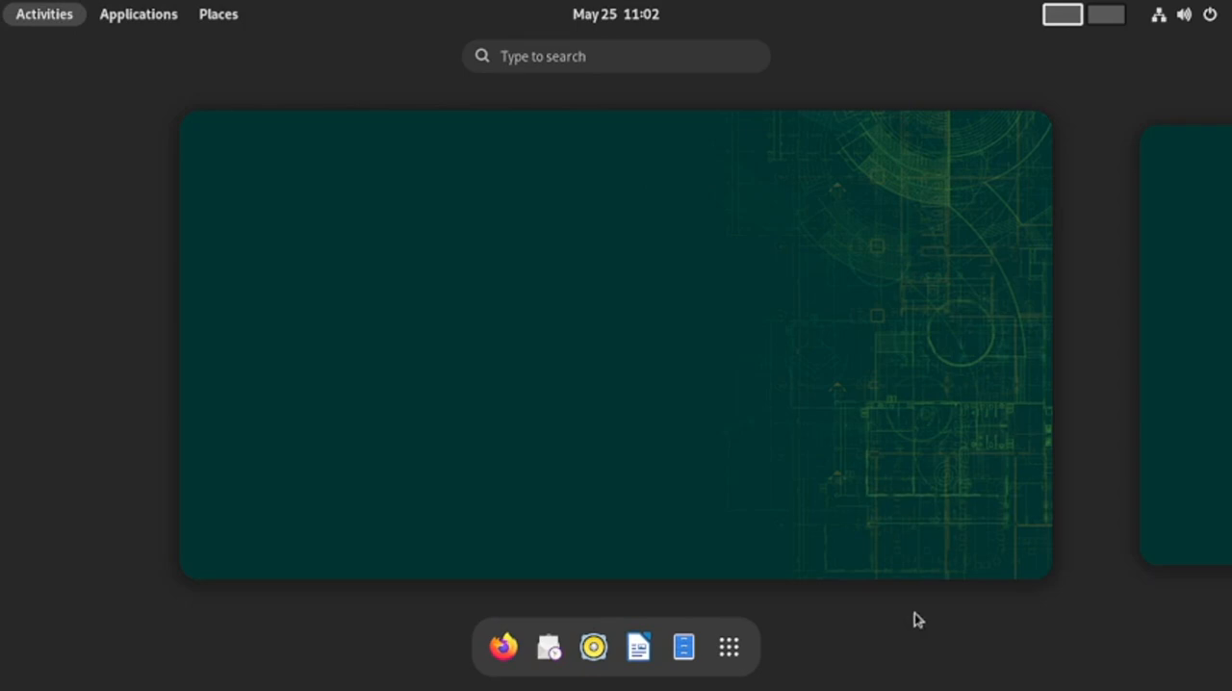
left_click(729, 647)
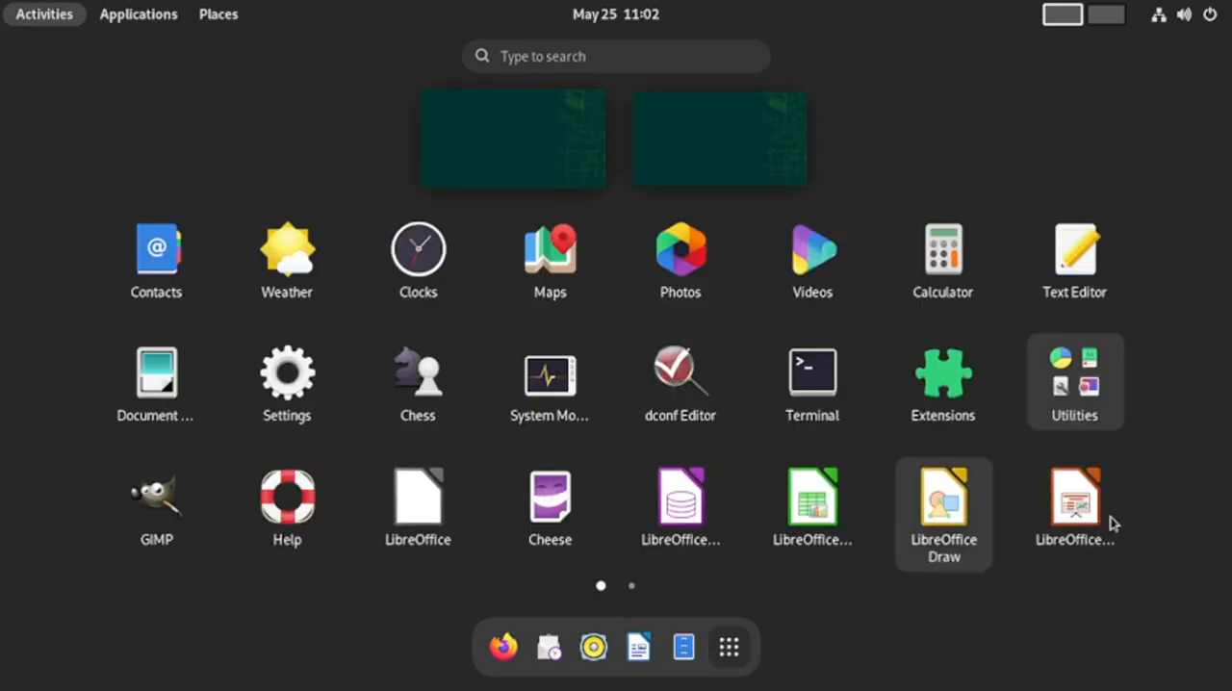
left_click(1094, 412)
left_click(784, 233)
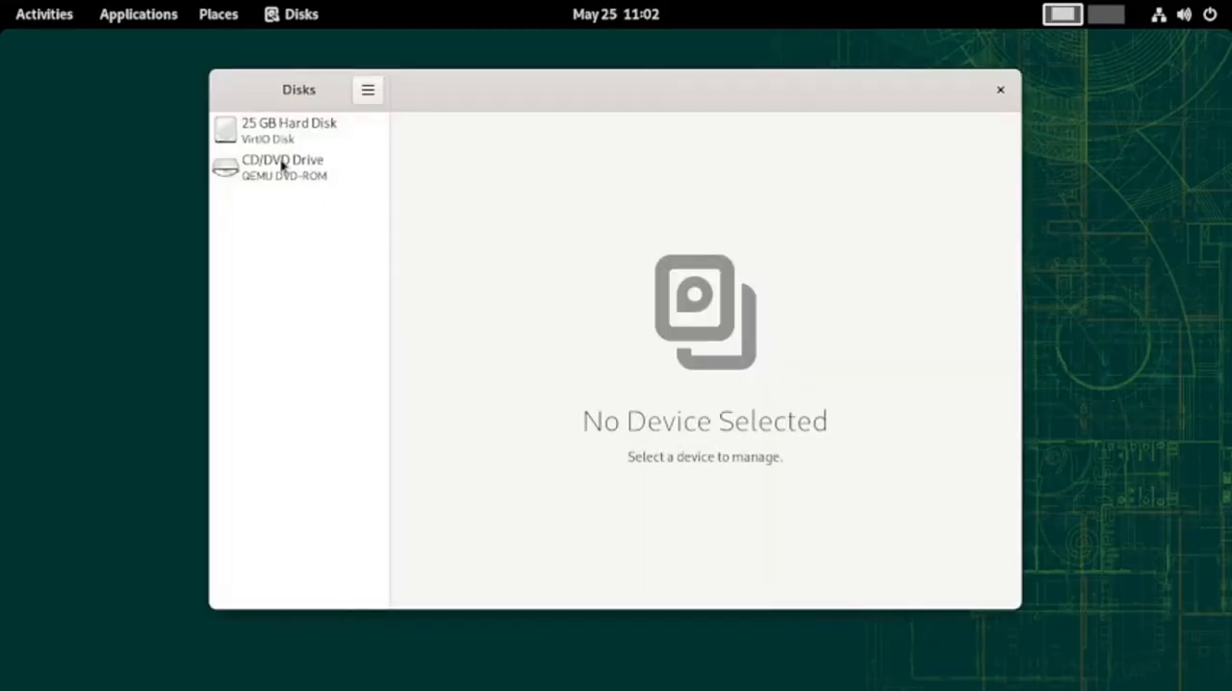
Examine the 25 GB hard disk's volumes, including the details of Partition 3, and close Disks
left_click(292, 133)
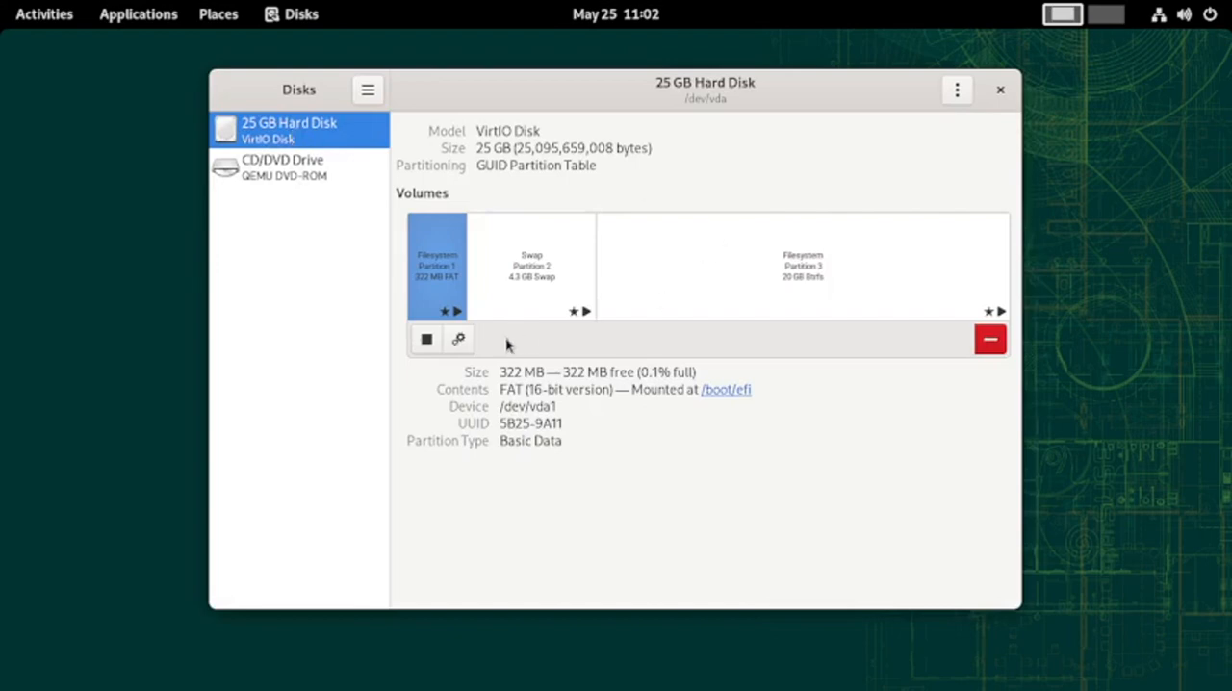
left_click(680, 317)
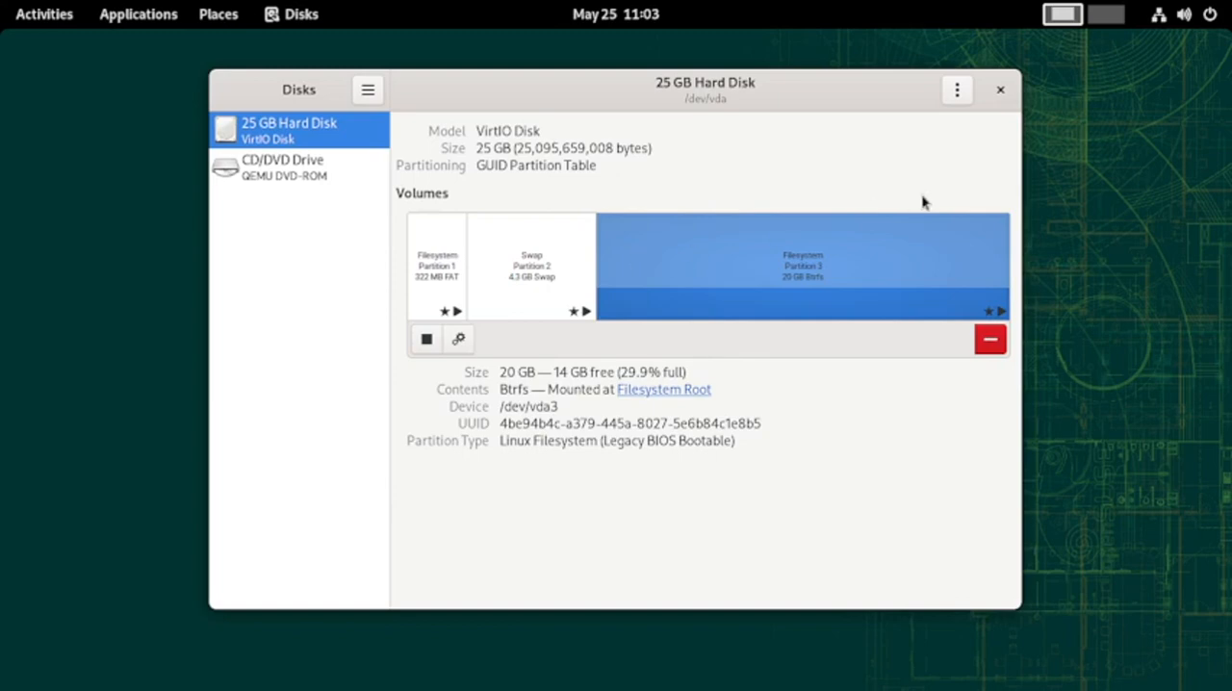
left_click(1000, 90)
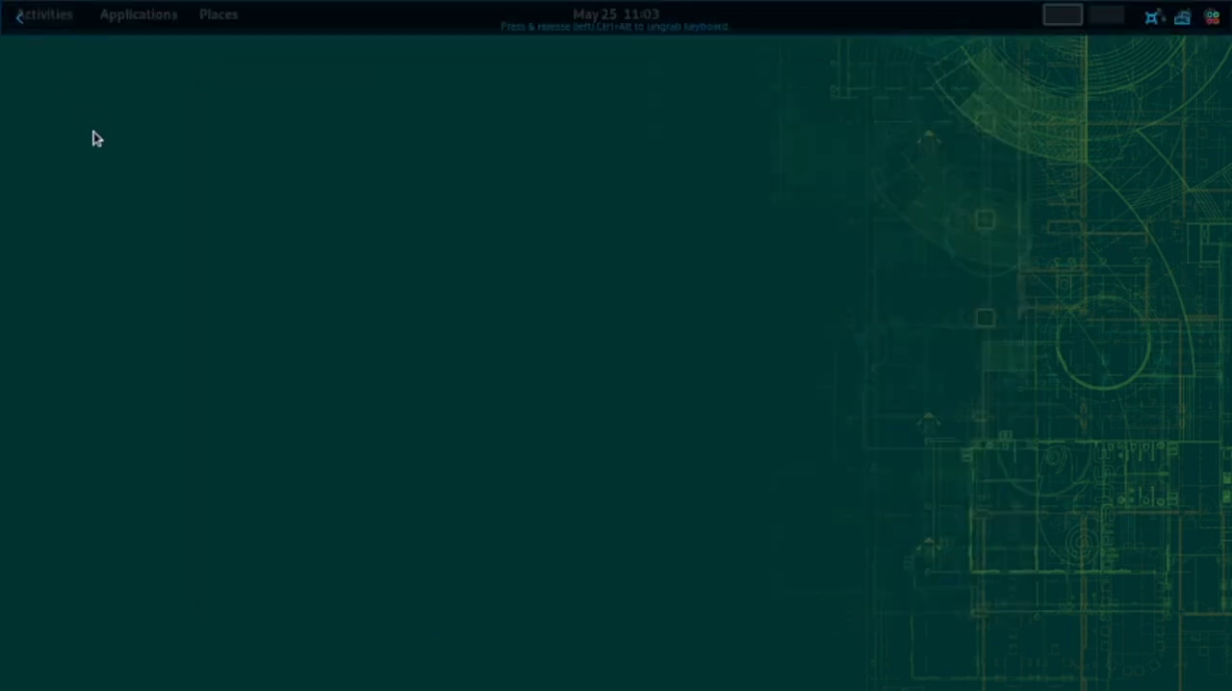
Open Tweaks from the Utilities folder in the application grid and dismiss the notice about Extensions having moved
left_click(67, 13)
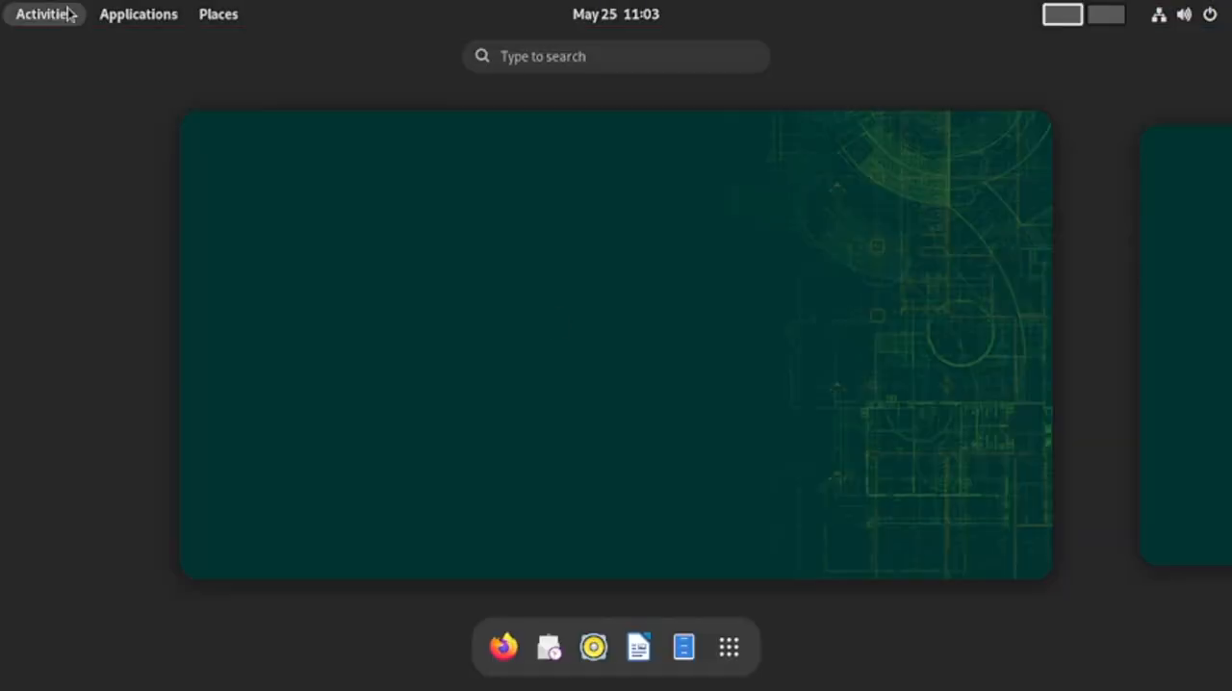
left_click(734, 655)
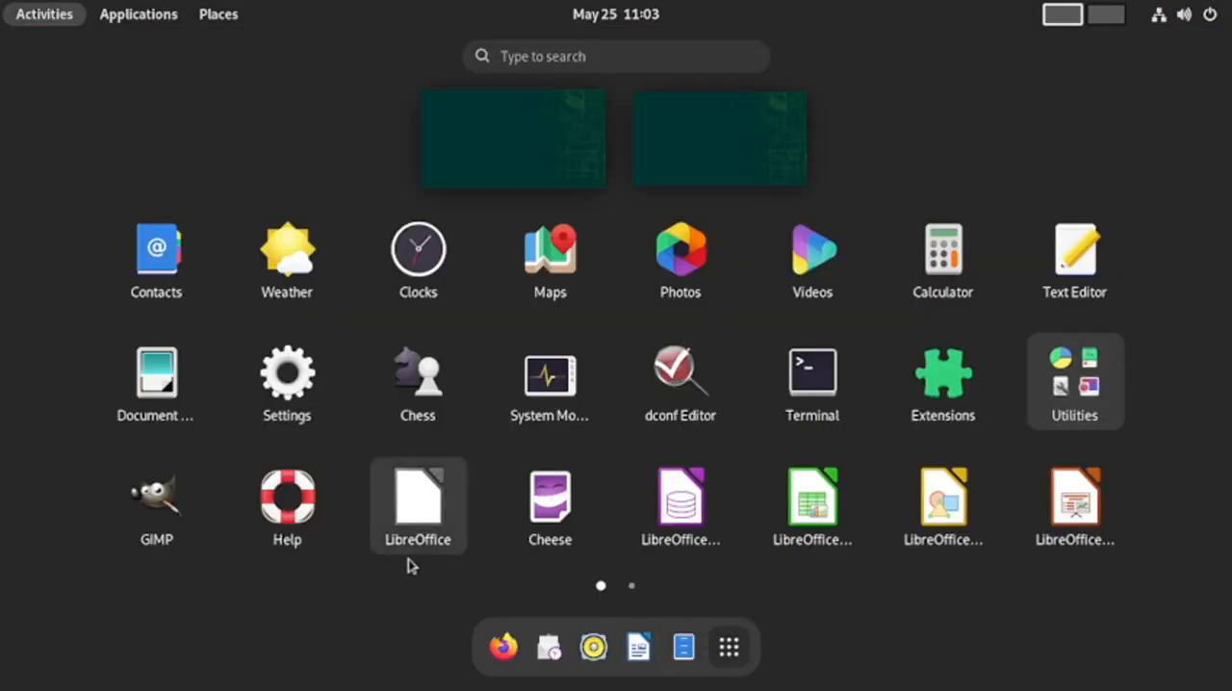
left_click(1074, 380)
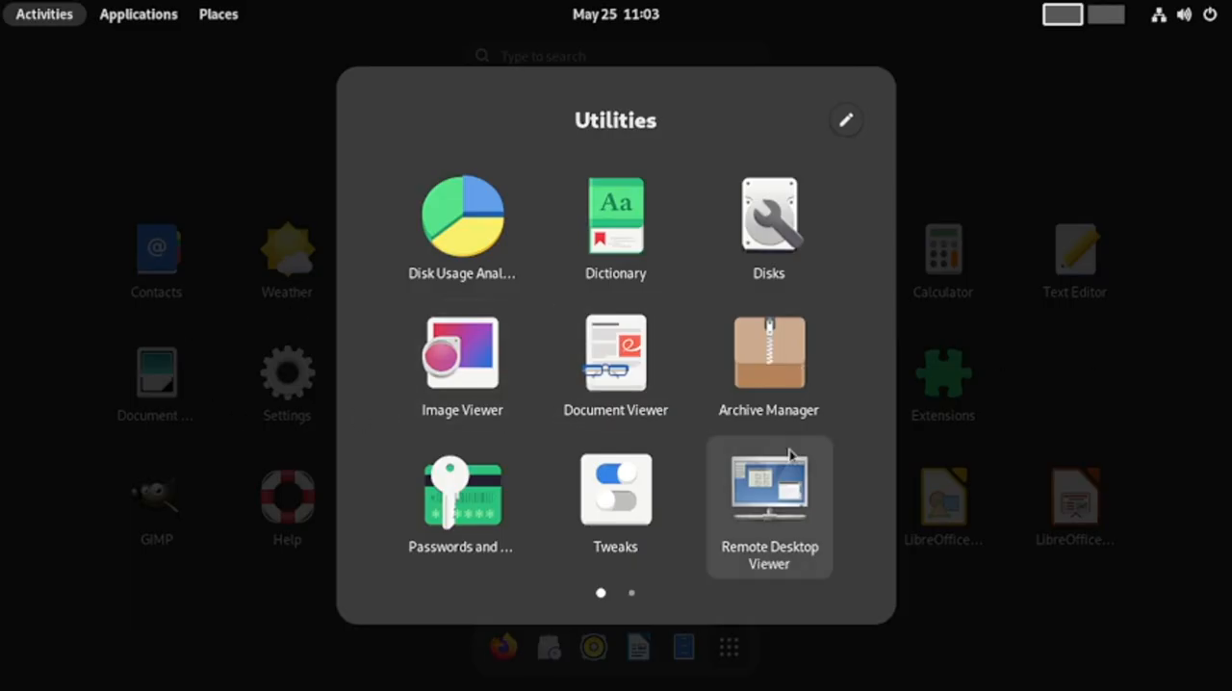
left_click(591, 495)
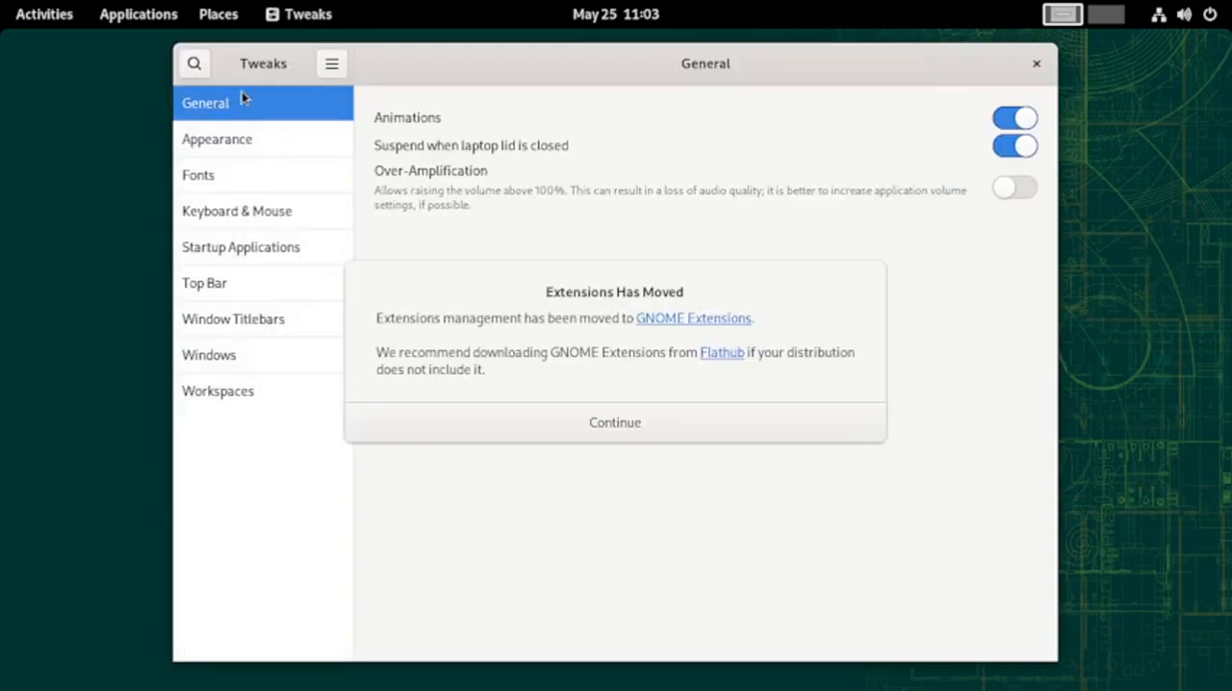
left_click(616, 424)
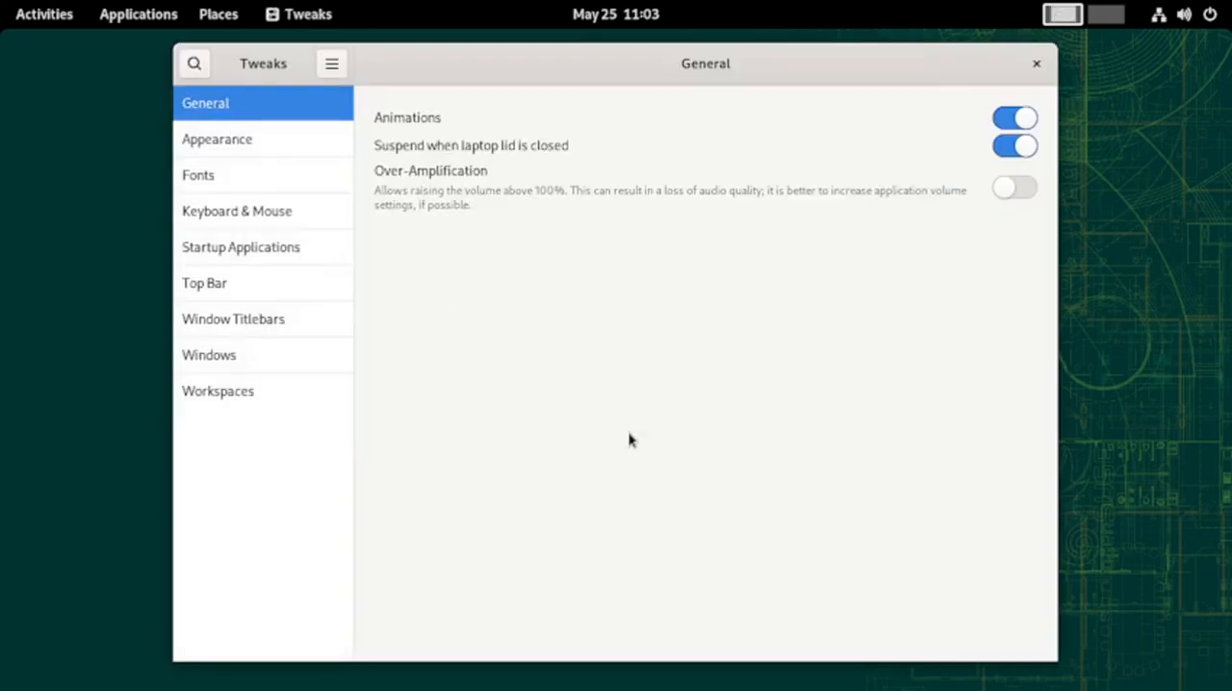
Examine the theme choices for applications and icons in the Appearance settings without changing them
left_click(268, 149)
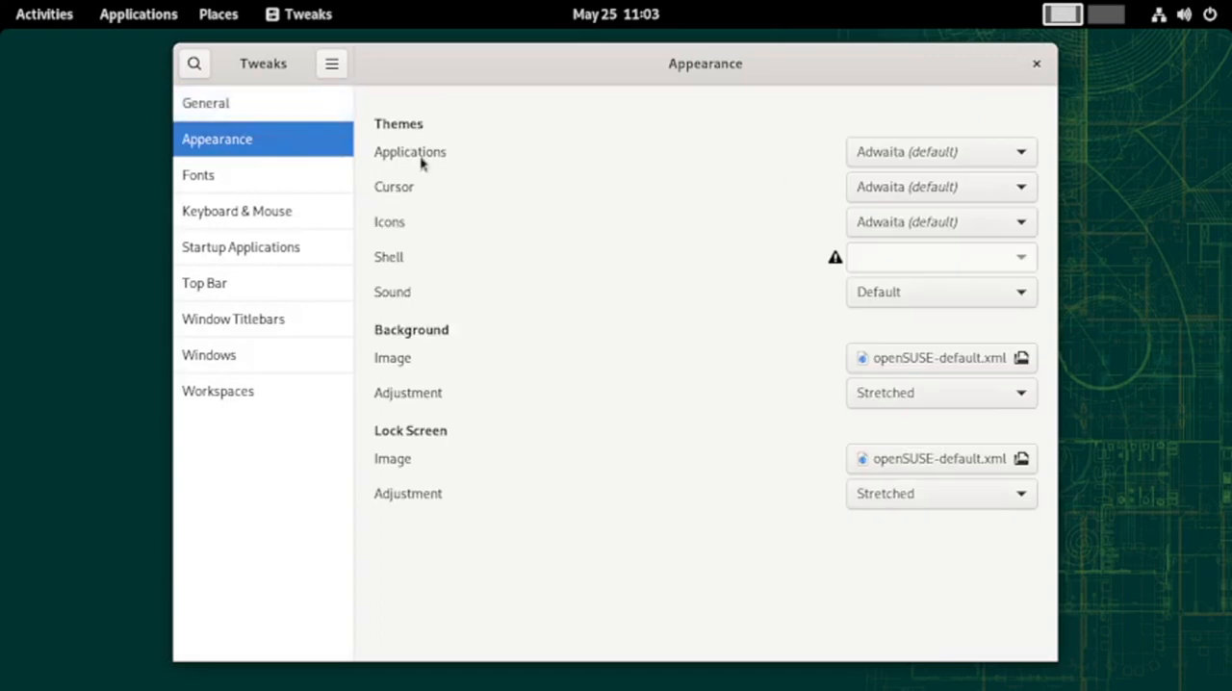
left_click(1001, 154)
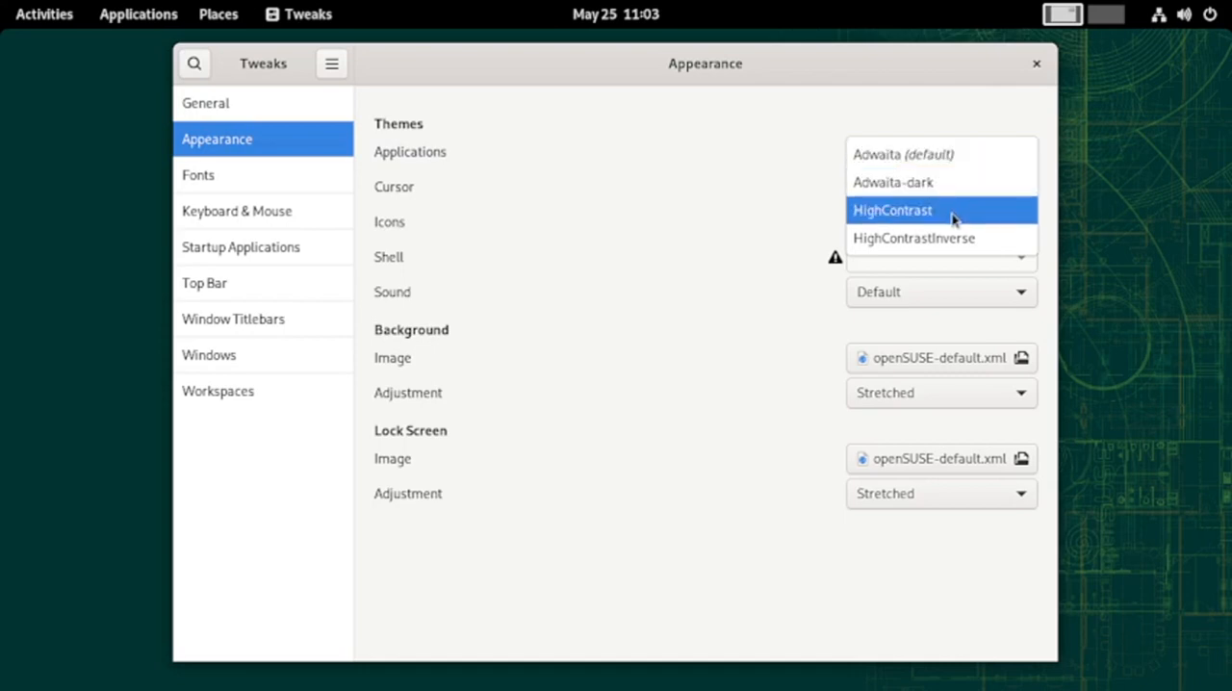
left_click(643, 223)
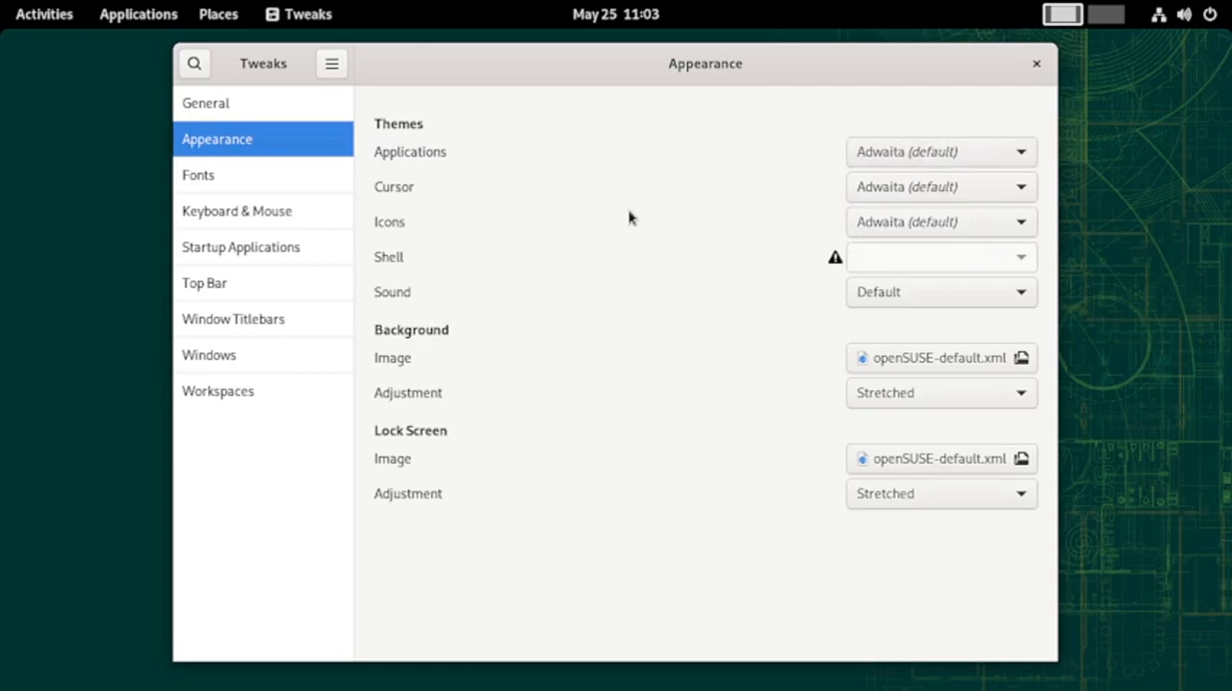
left_click(905, 225)
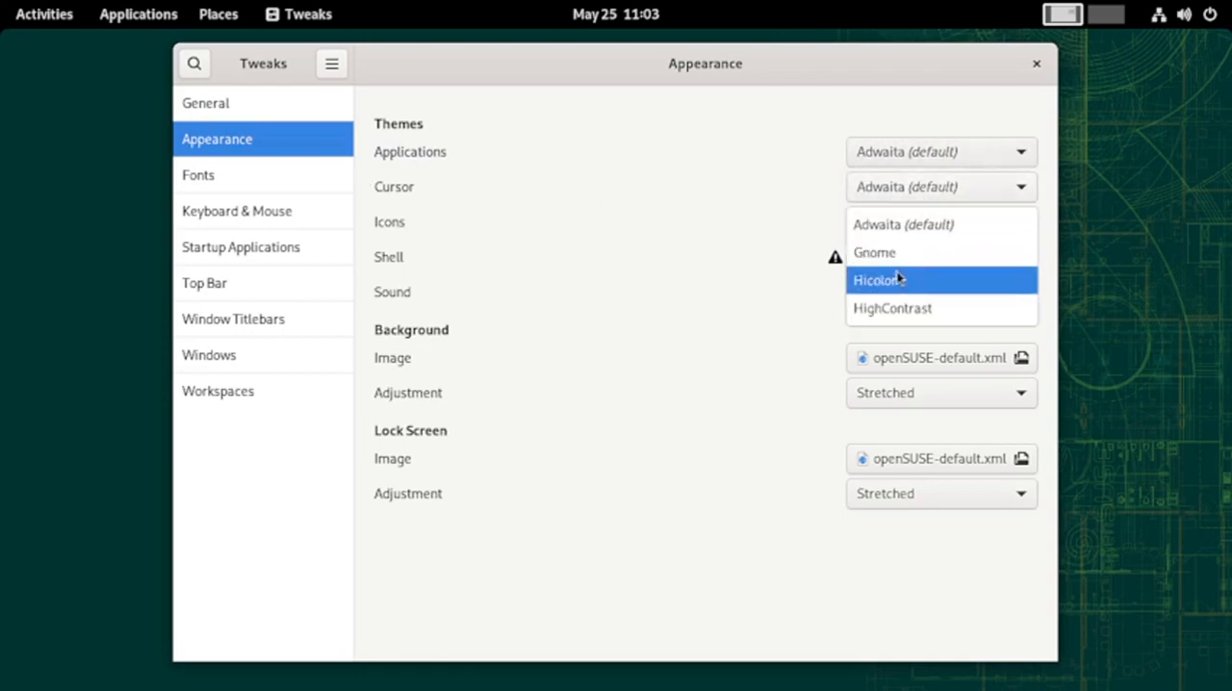
left_click(707, 306)
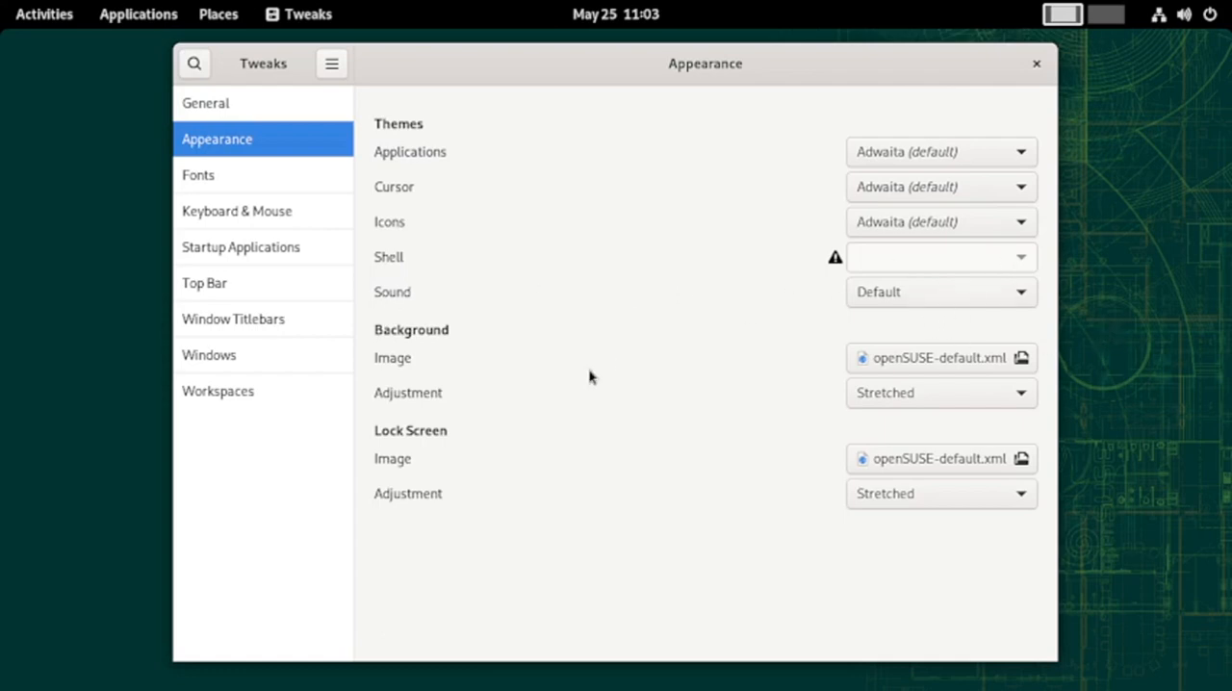
Set the desktop background image to openSUSE154-1600x1200.jpg from the wallpapers folder
left_click(994, 363)
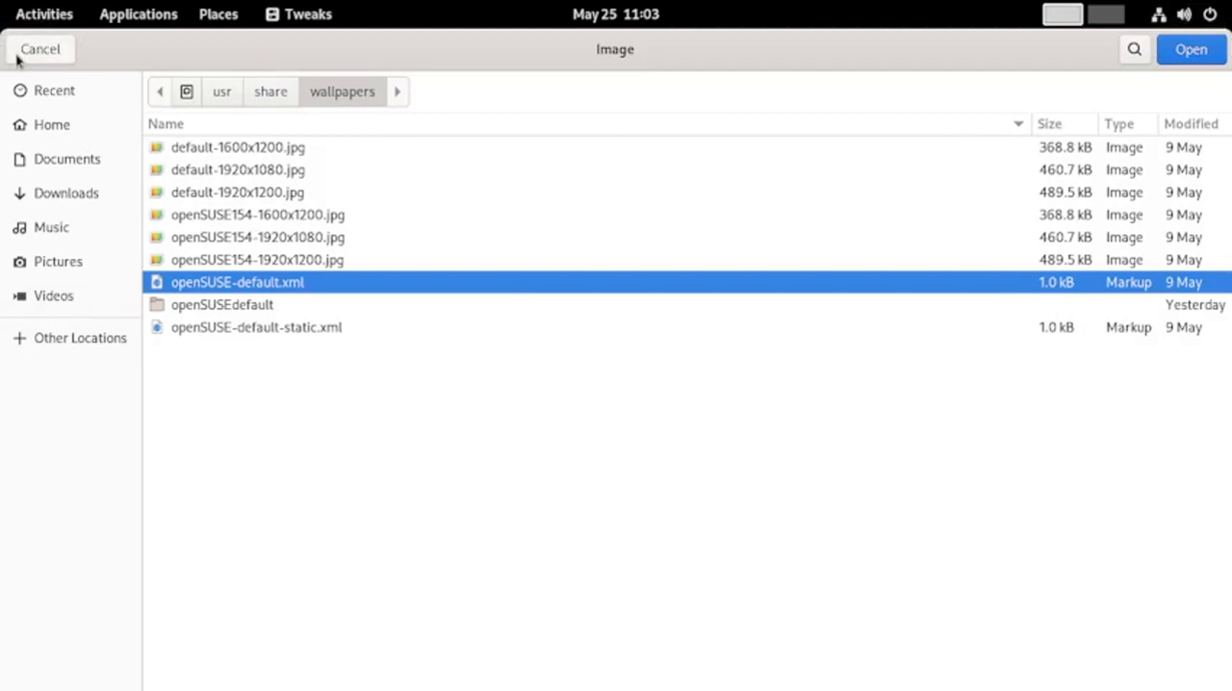
left_click_drag(16, 58, 54, 109)
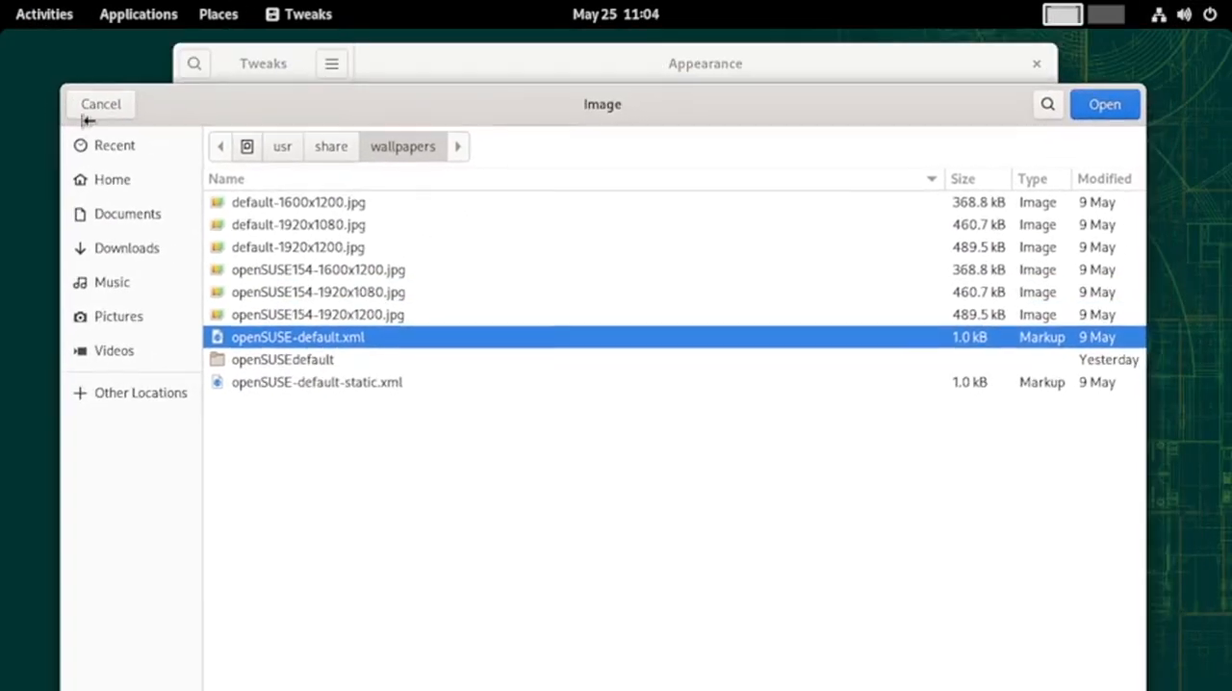
left_click(327, 276)
left_click(1102, 104)
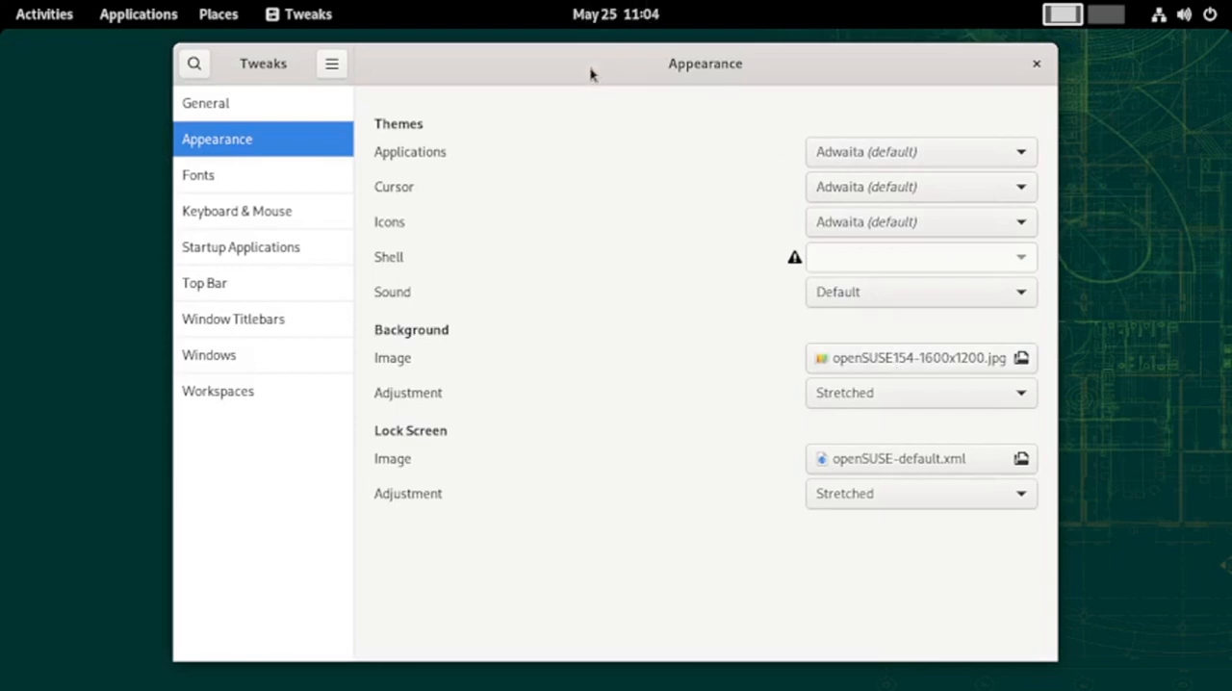
Move the Tweaks window slightly up and change the desktop background image to openSUSE154-1920x1080.jpg
left_click_drag(591, 74, 597, 32)
left_click(885, 349)
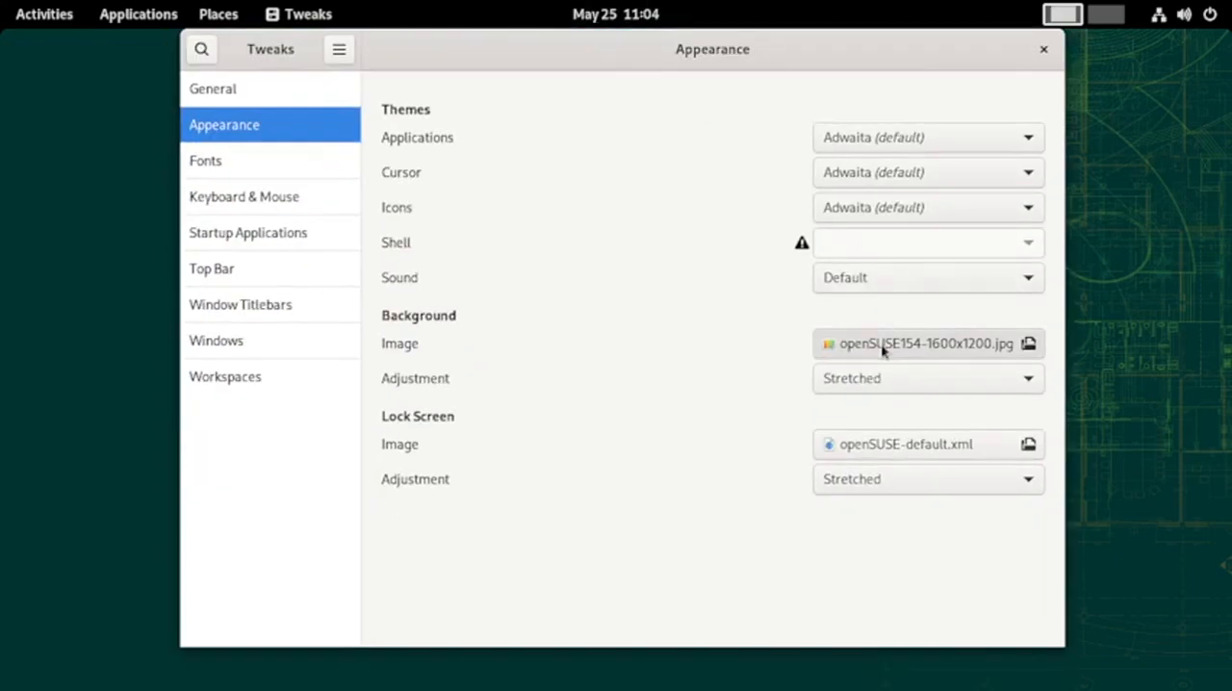
left_click(248, 241)
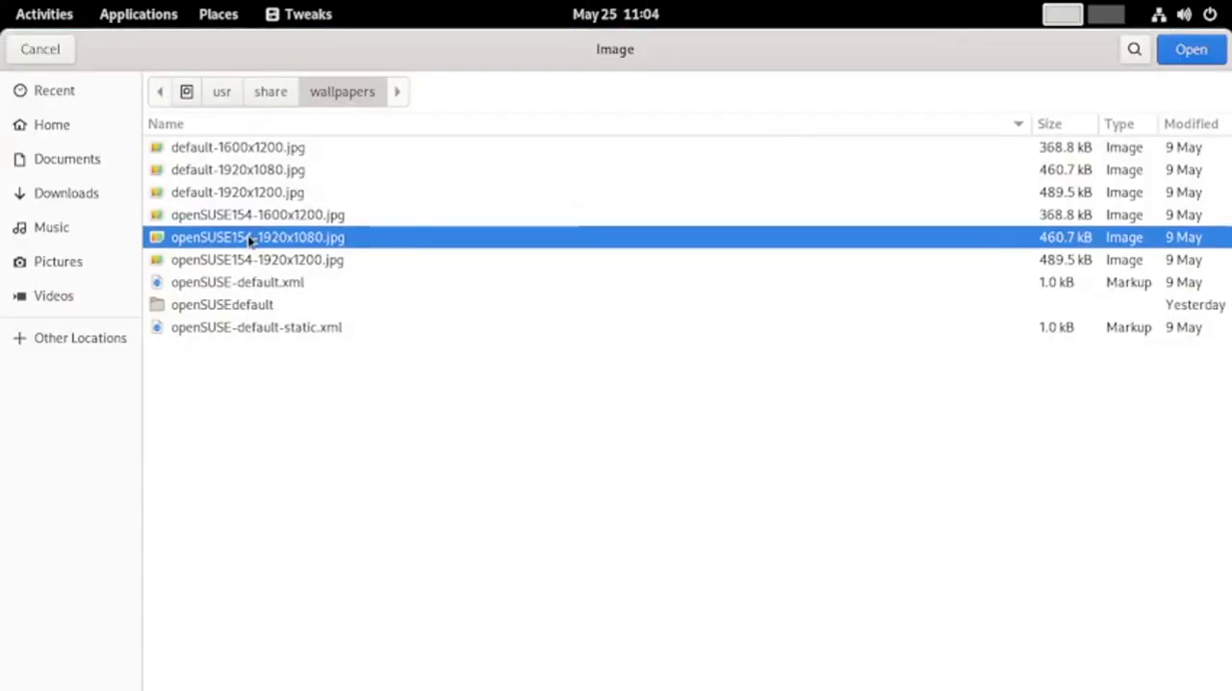
left_click(1191, 50)
Set the desktop background image to default-1600x1200.jpg, then reopen the image chooser and cancel it
left_click(869, 349)
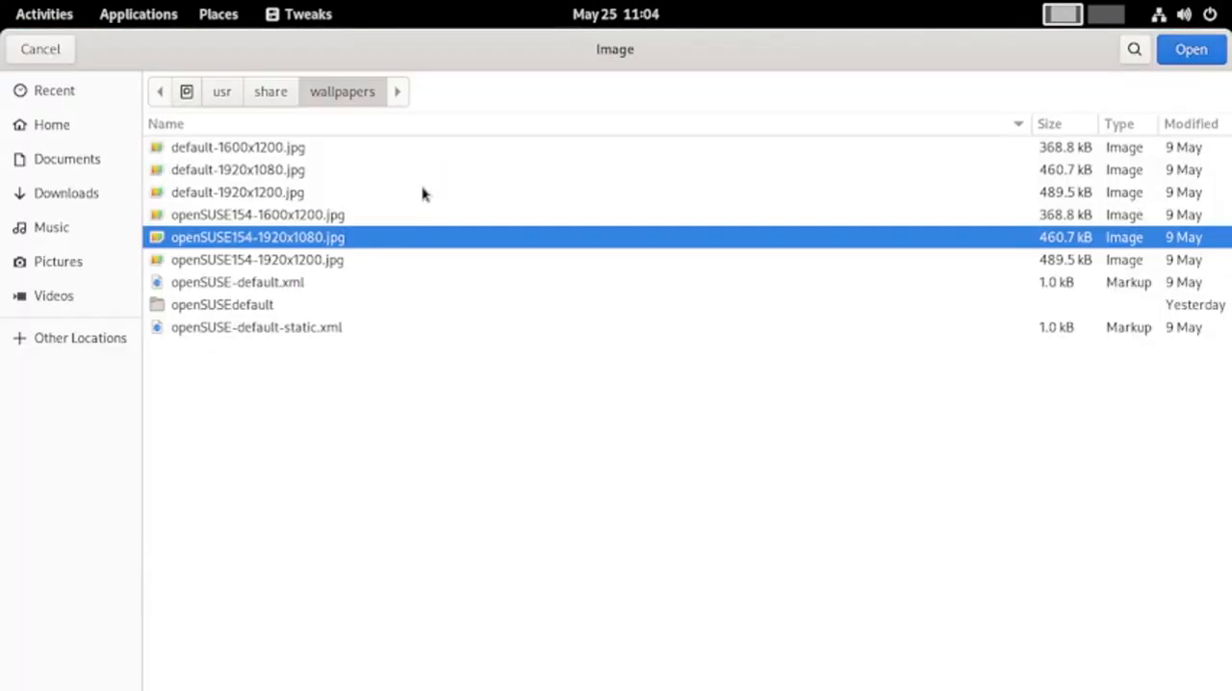
left_click(242, 149)
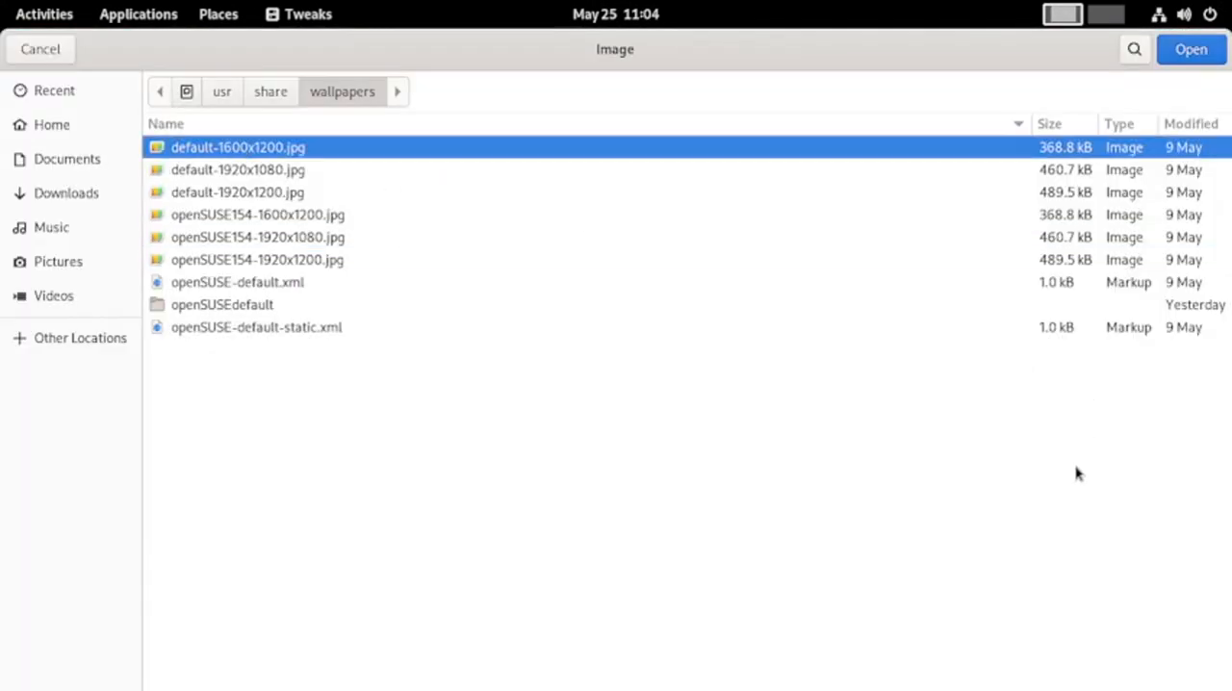
left_click(1200, 50)
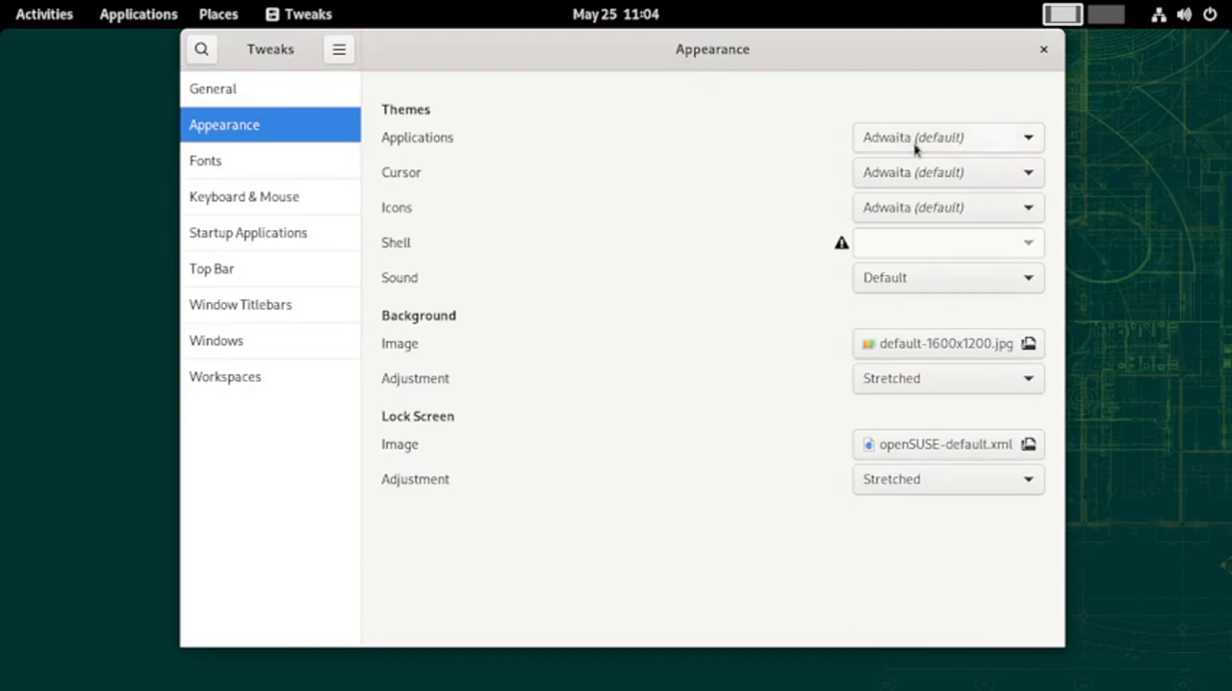
left_click(976, 349)
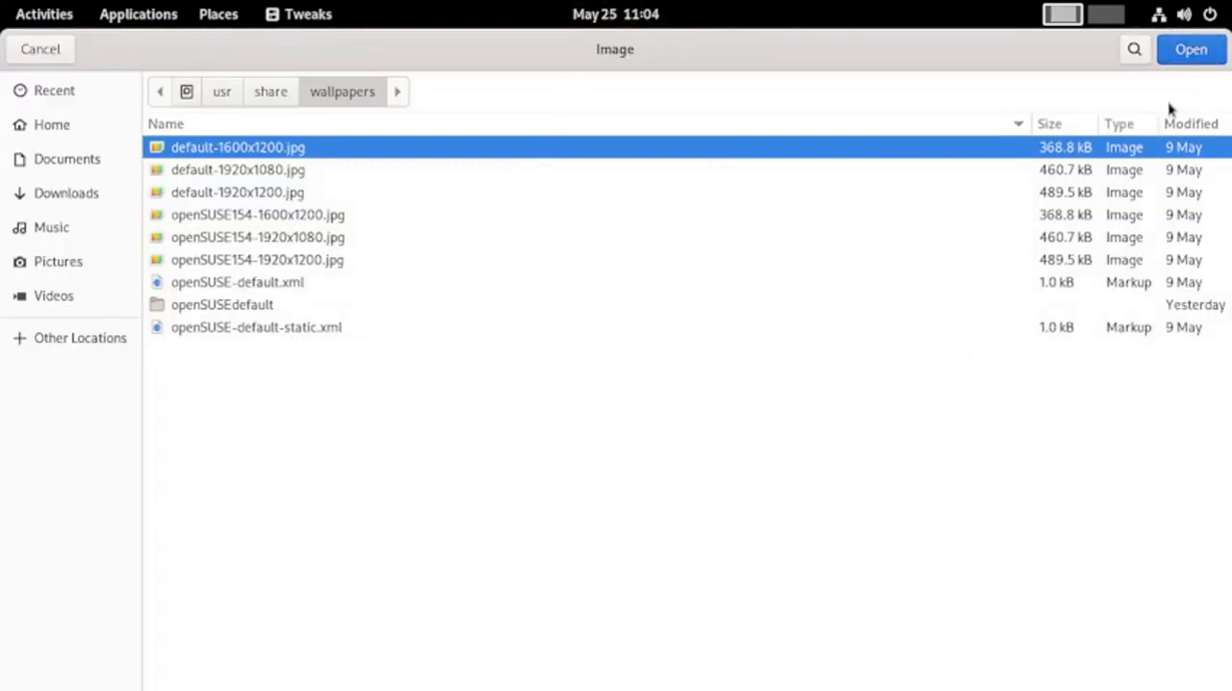
left_click(38, 49)
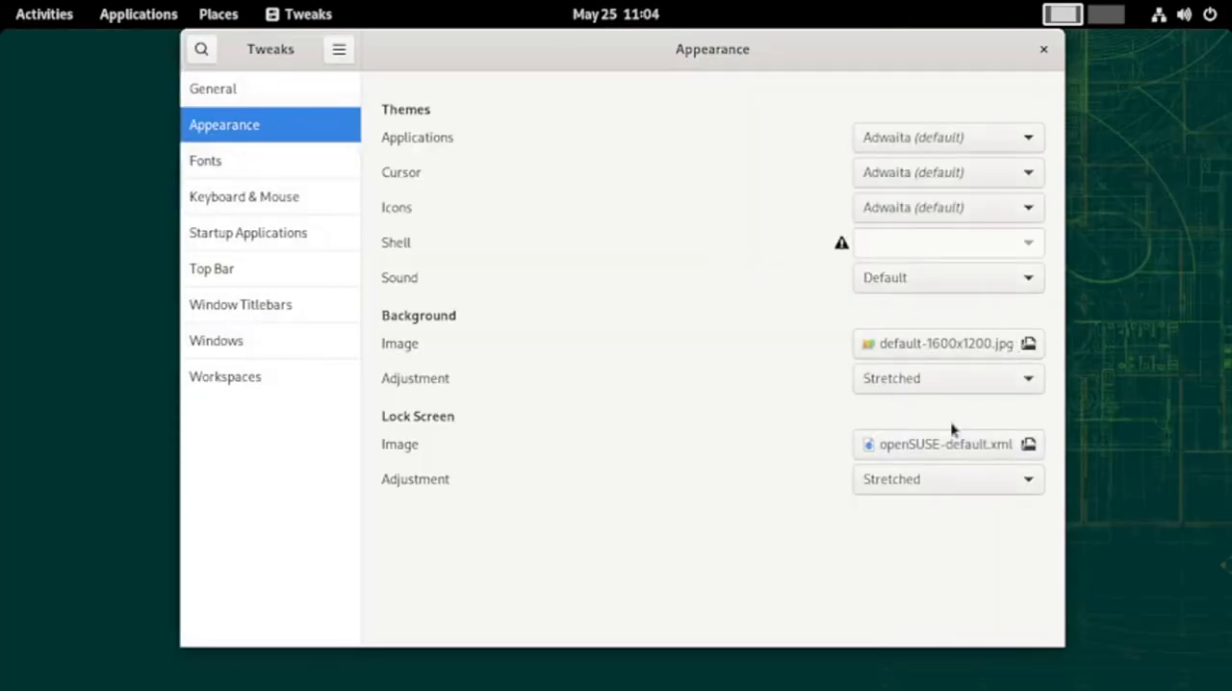
View the Fonts, Keyboard & Mouse and Startup Applications settings in Tweaks
left_click(198, 160)
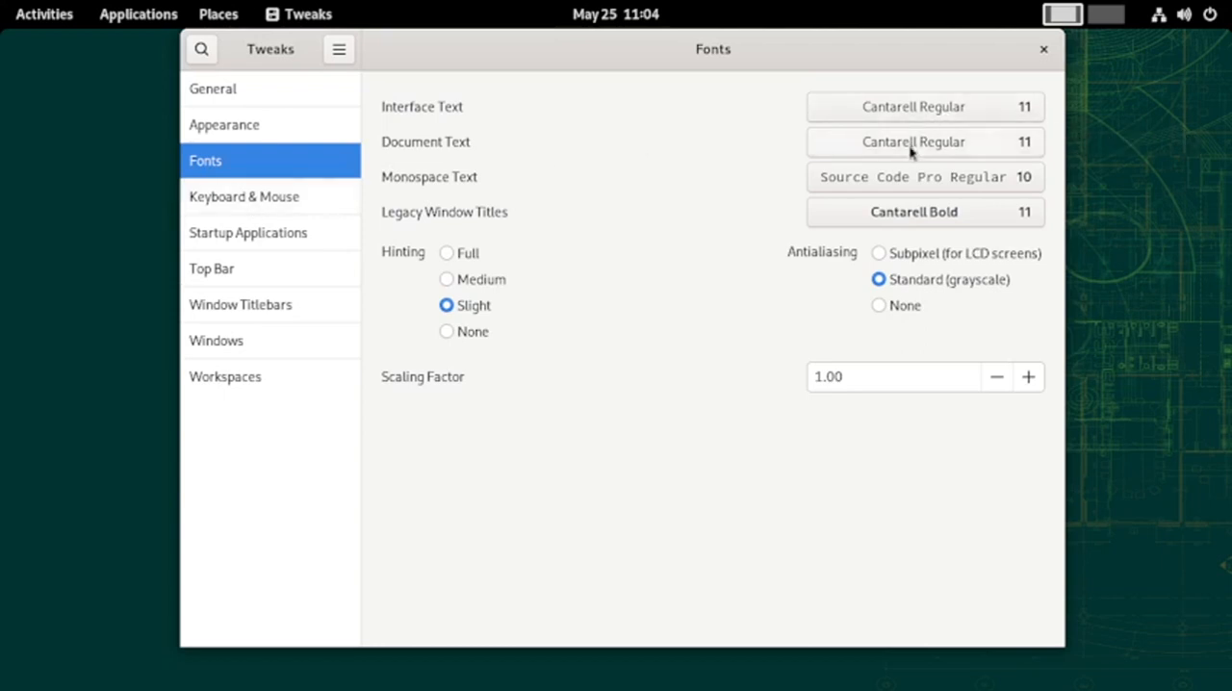
left_click(243, 206)
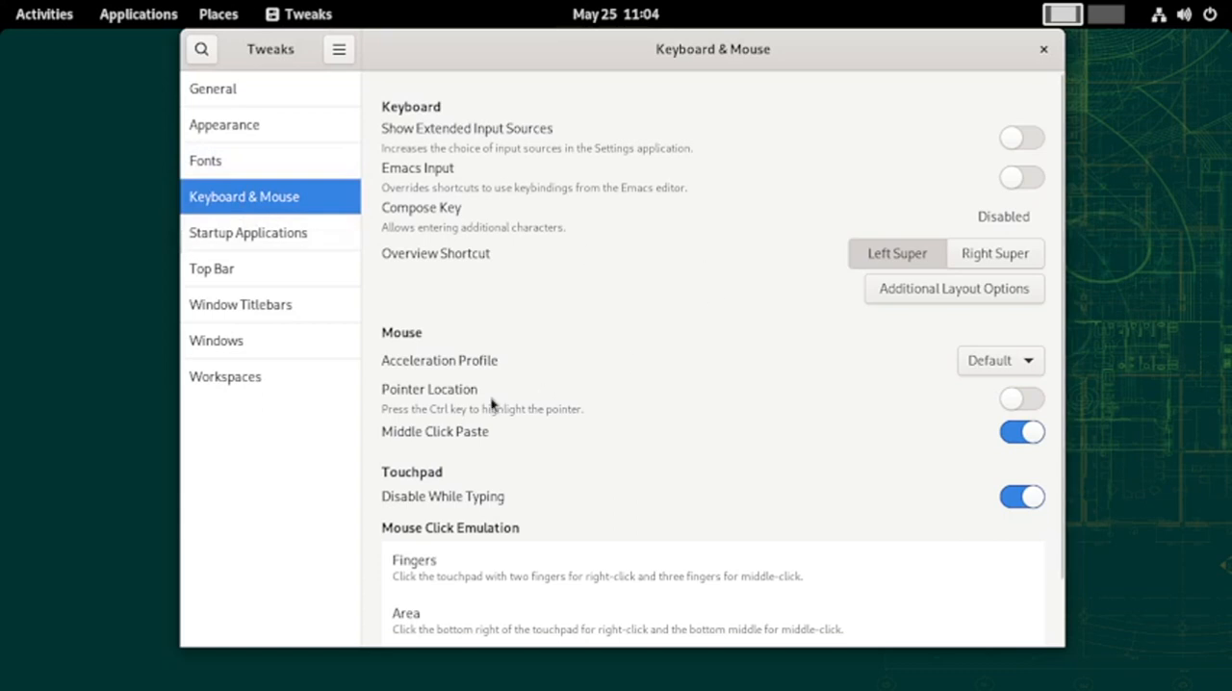
scroll(404, 394, "down", 2)
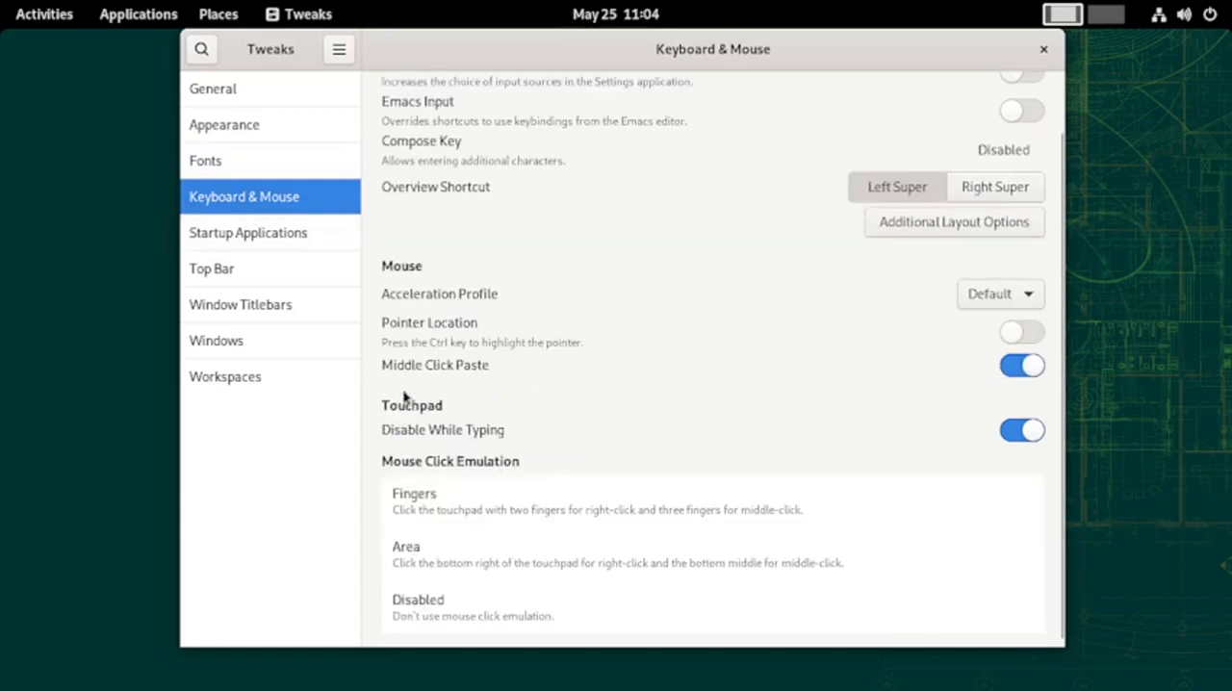
left_click(260, 243)
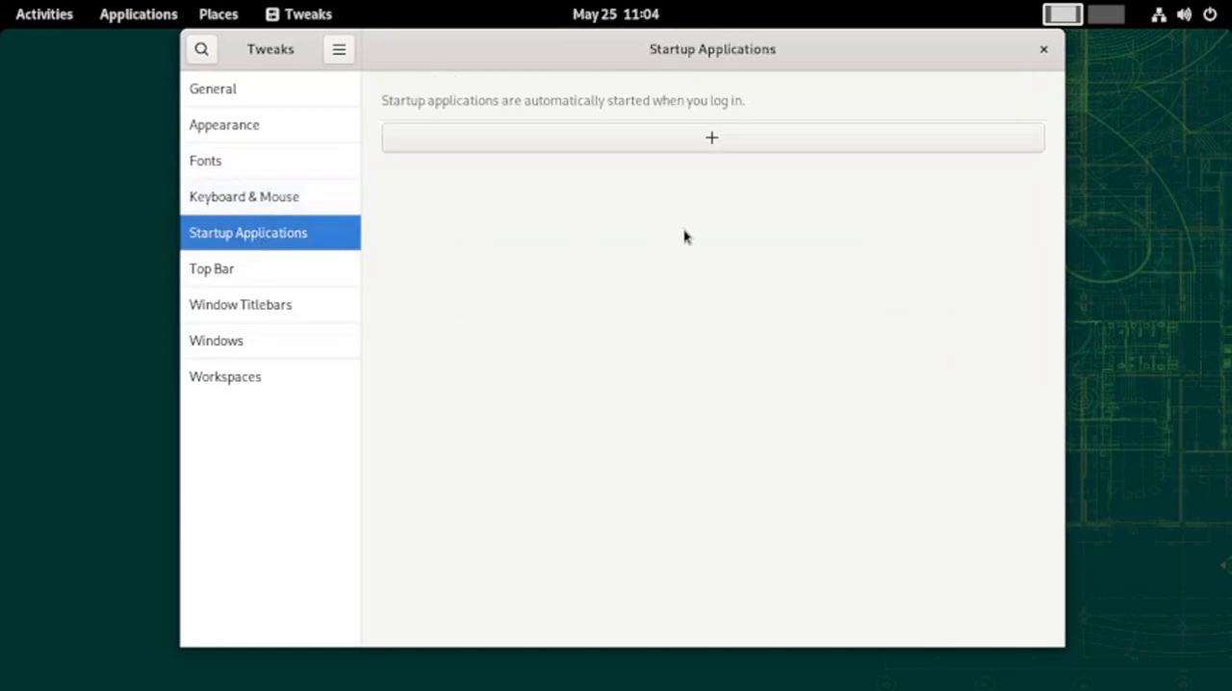
Turn on battery percentage, clock weekday, clock seconds and calendar week numbers in the Top Bar settings
left_click(215, 279)
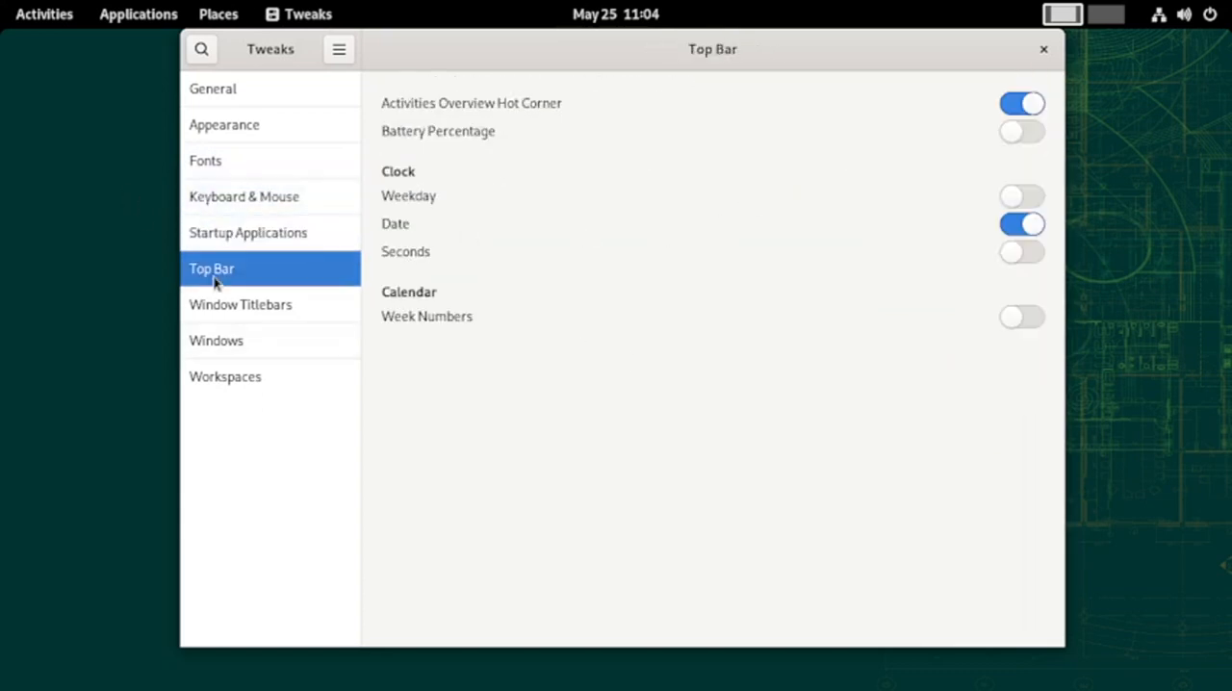
left_click(1031, 136)
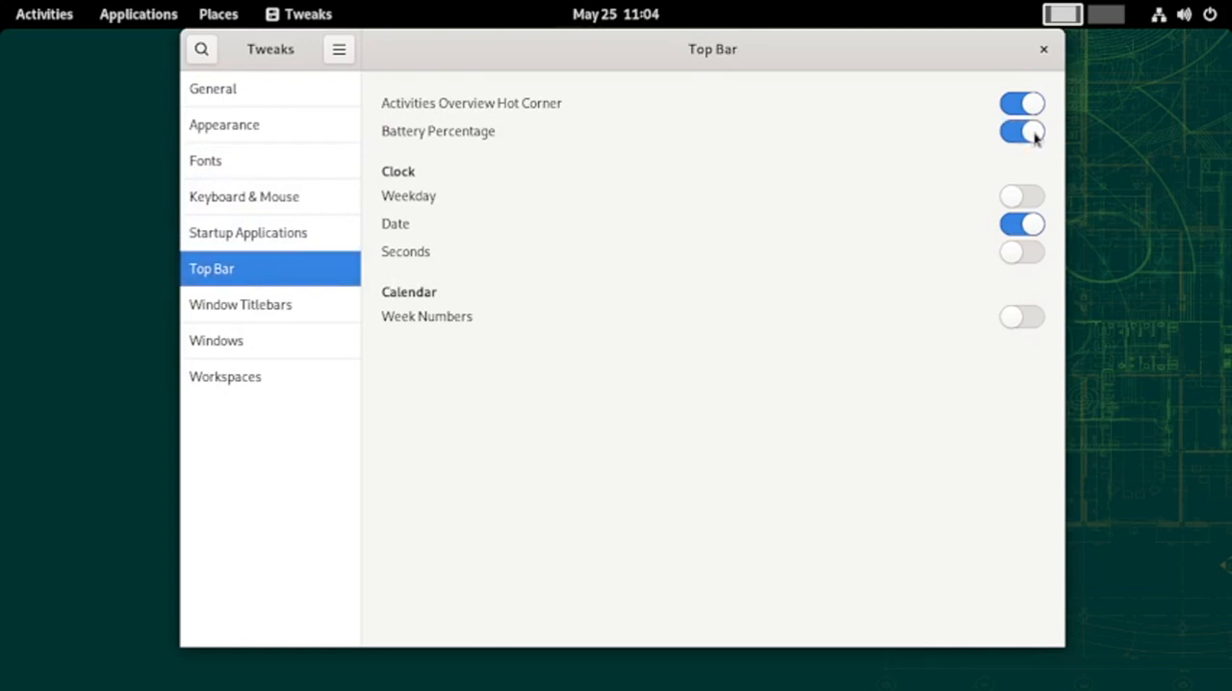
left_click(1034, 199)
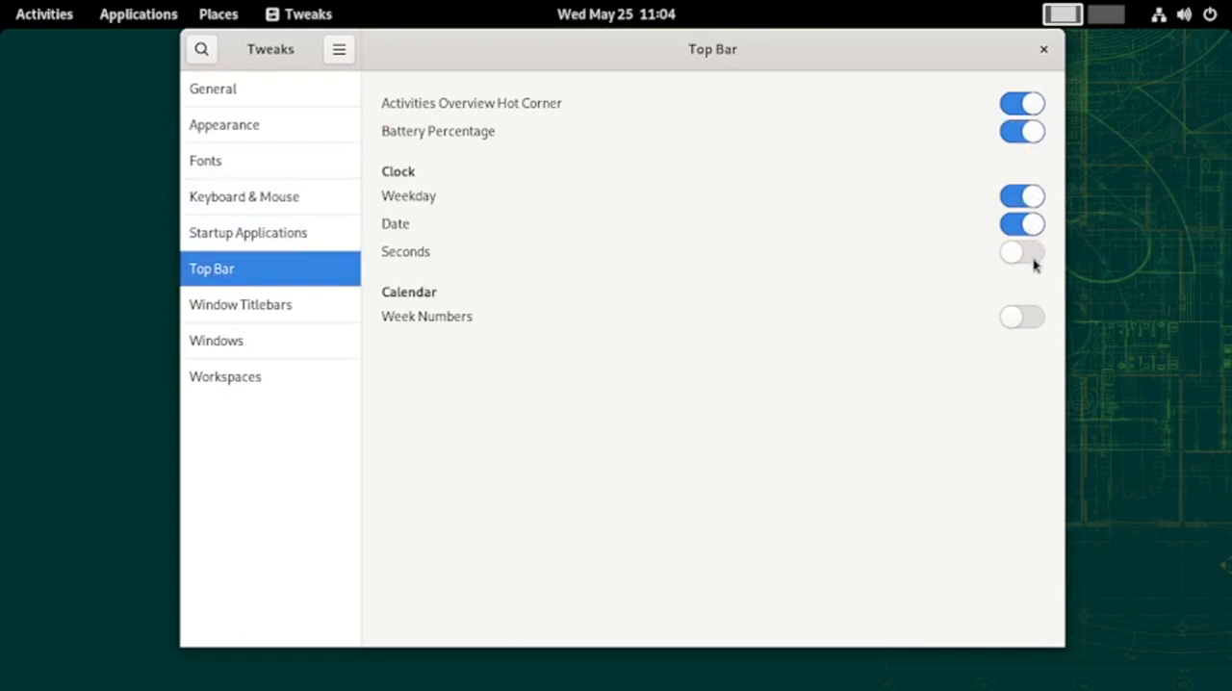
left_click(1034, 259)
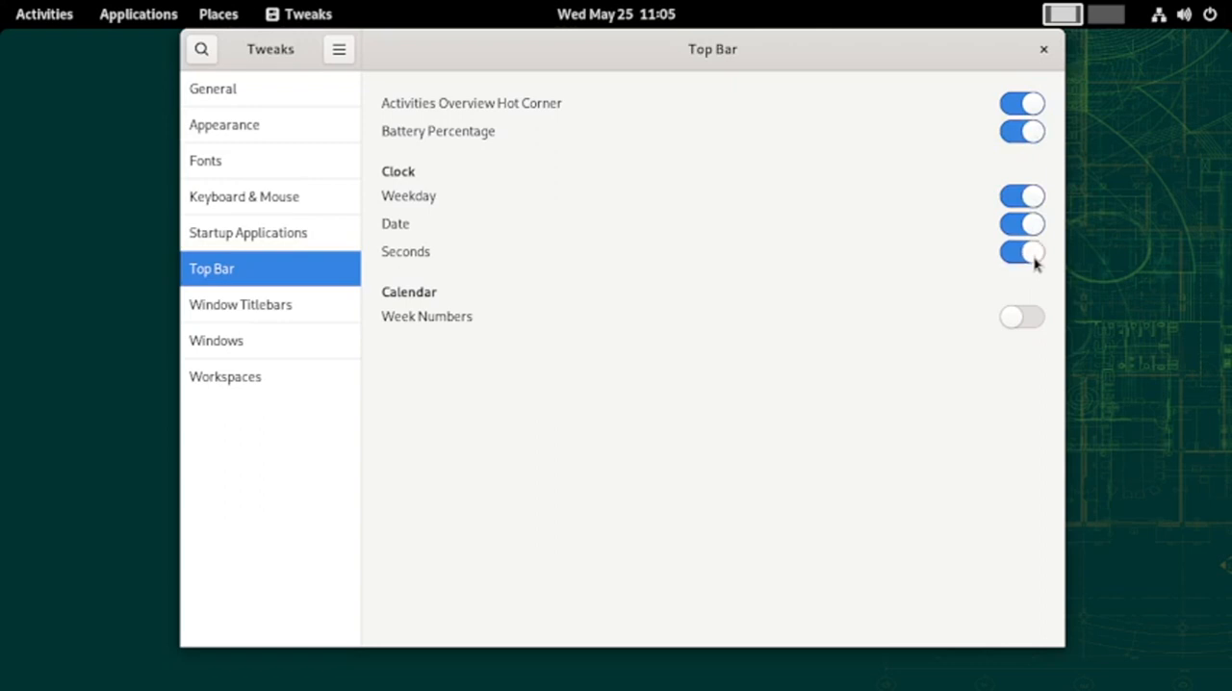
left_click(1030, 327)
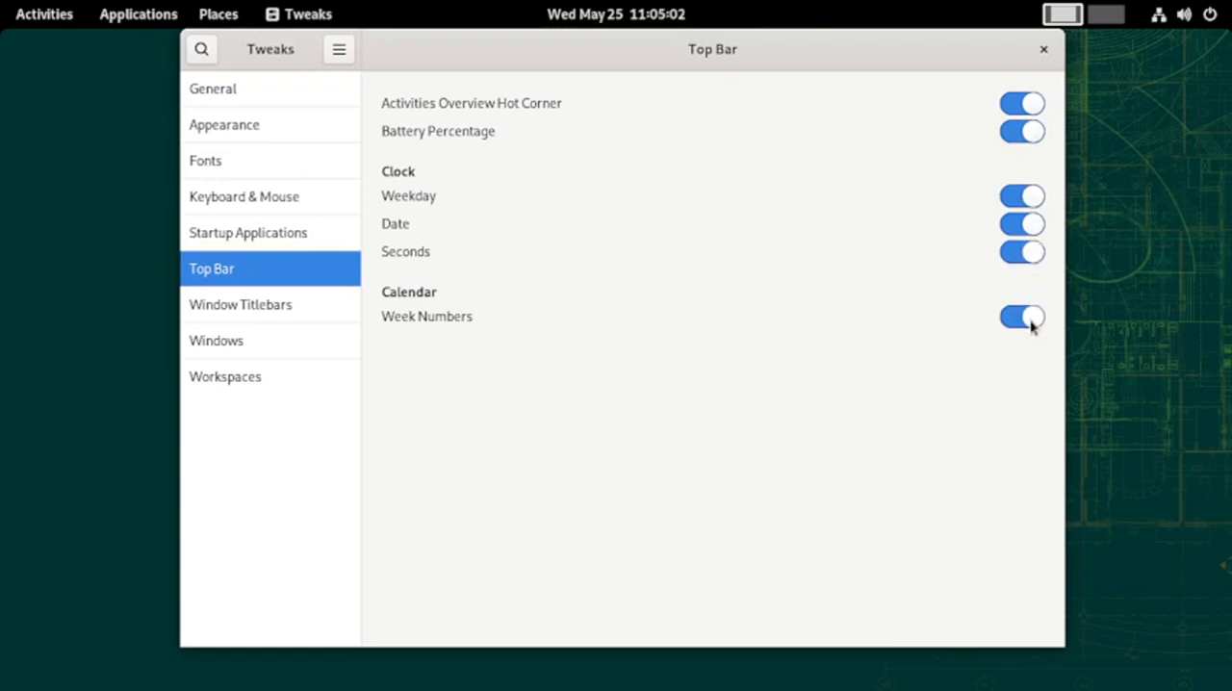
Check the power mode options in the system status area and dismiss them
left_click(1208, 22)
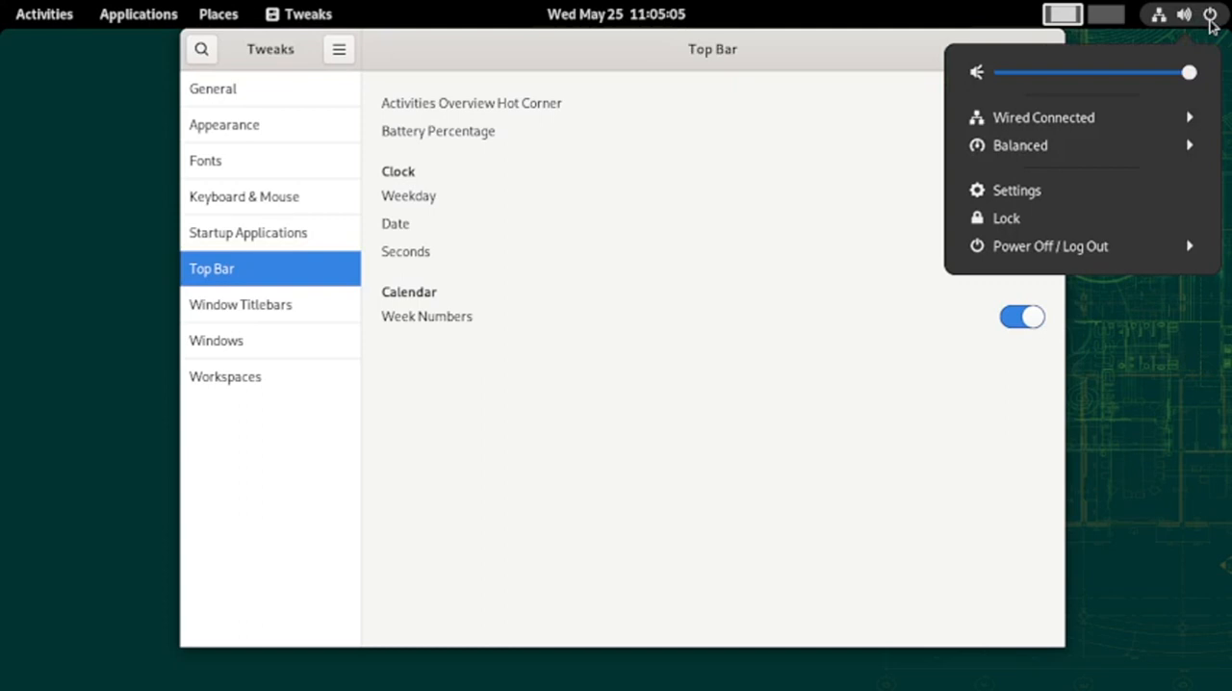
left_click(1066, 156)
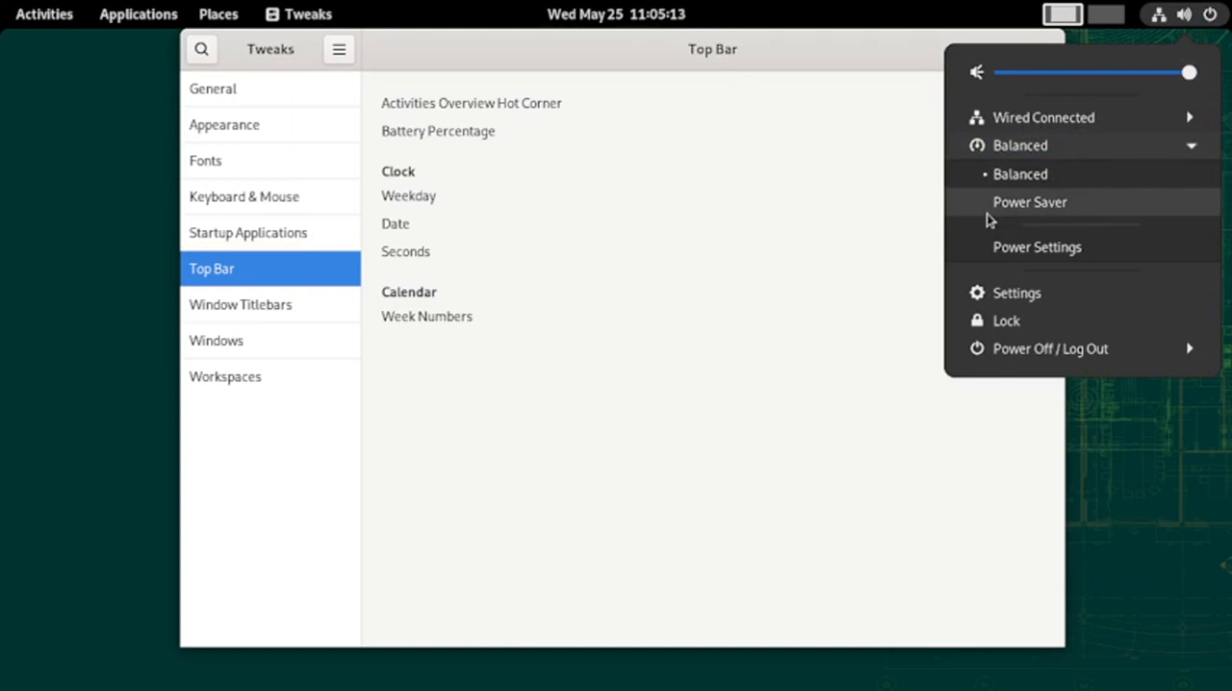
left_click(434, 294)
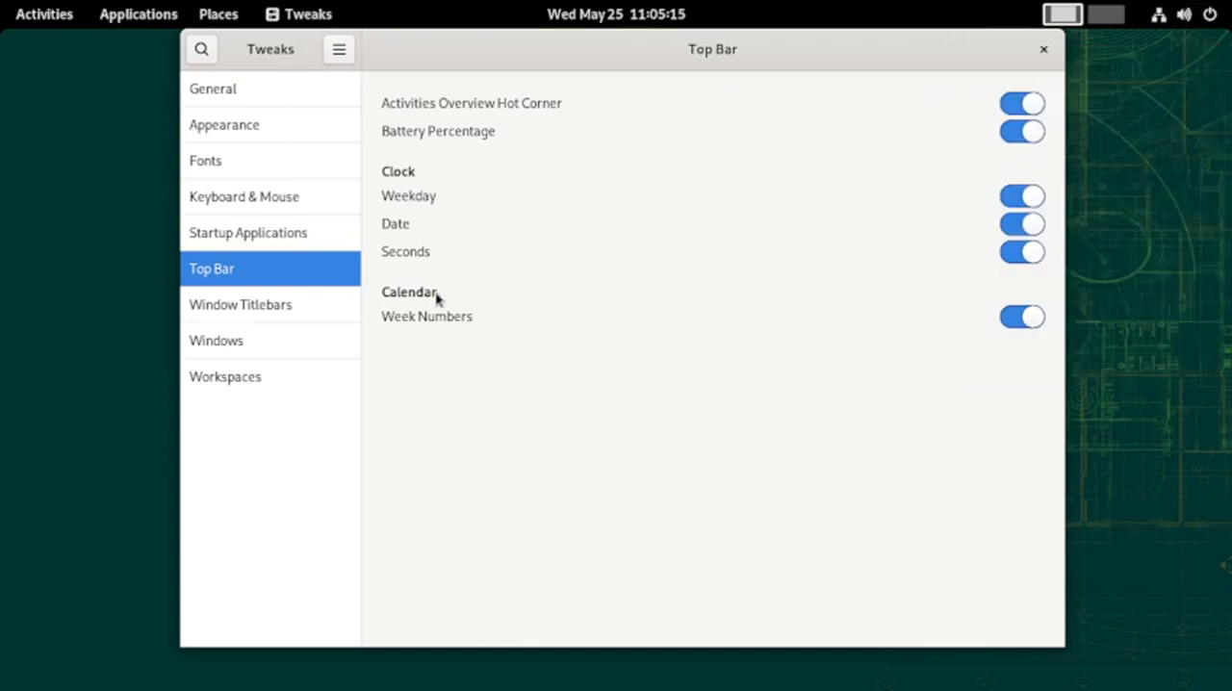
View the Window Titlebars, Windows and Workspaces settings, and close Tweaks
left_click(302, 314)
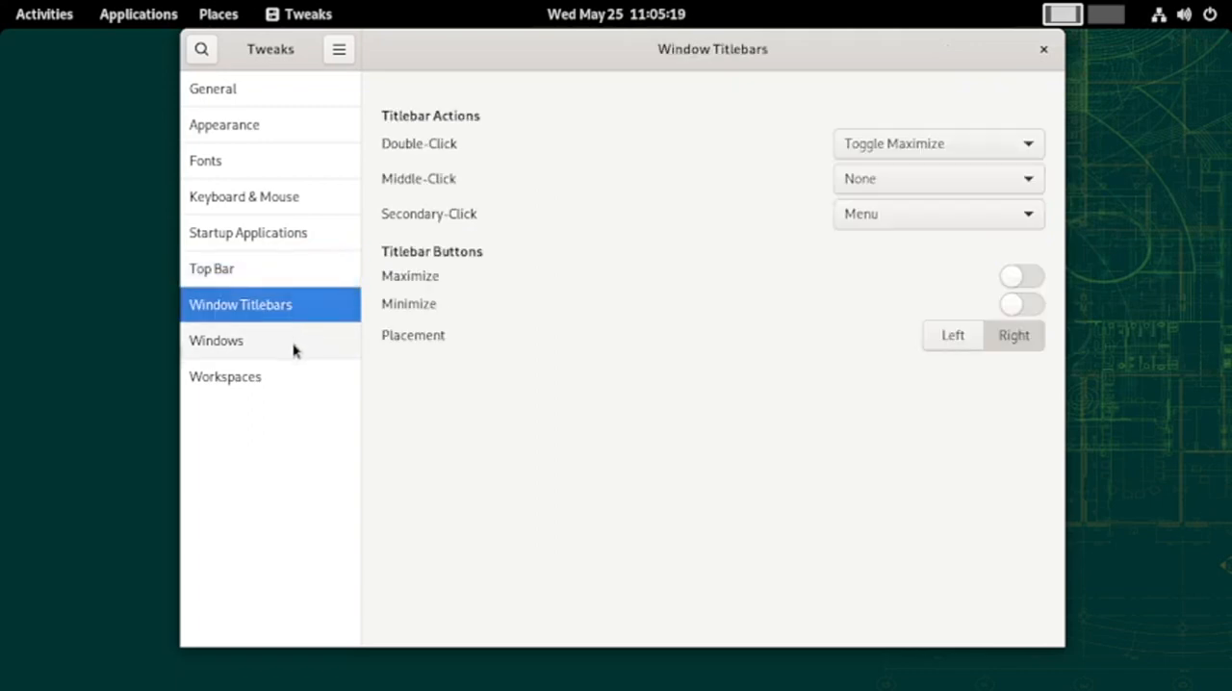
left_click(295, 348)
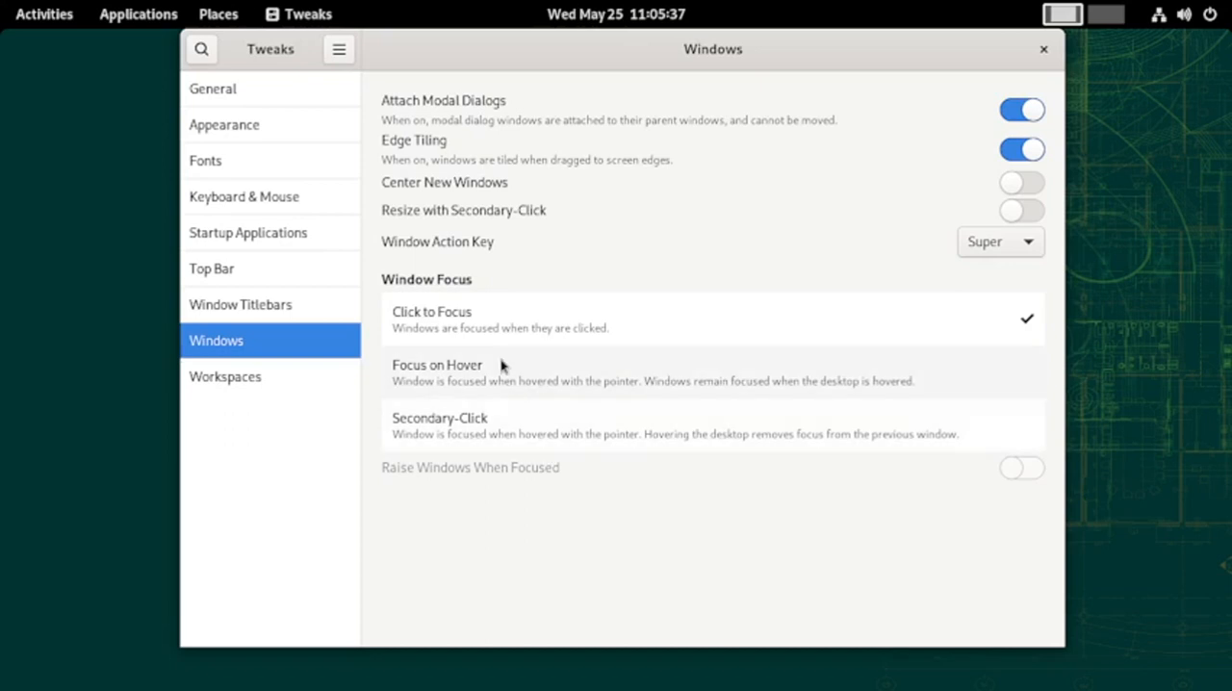
left_click(331, 385)
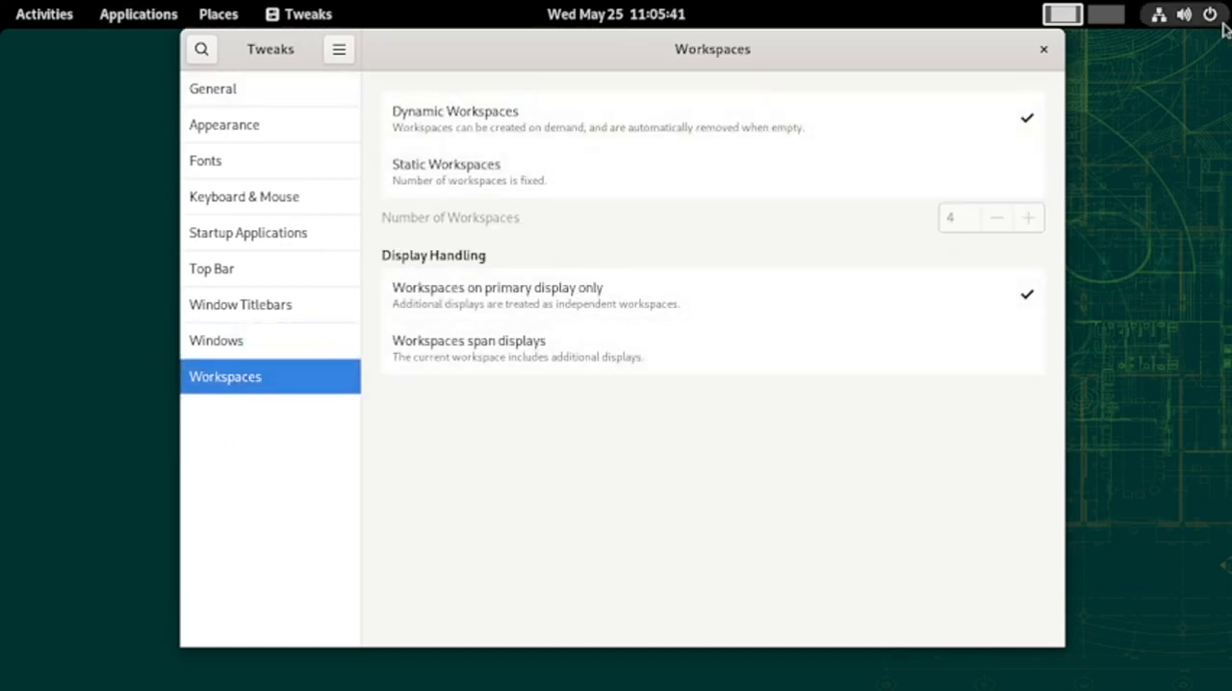
left_click(1043, 50)
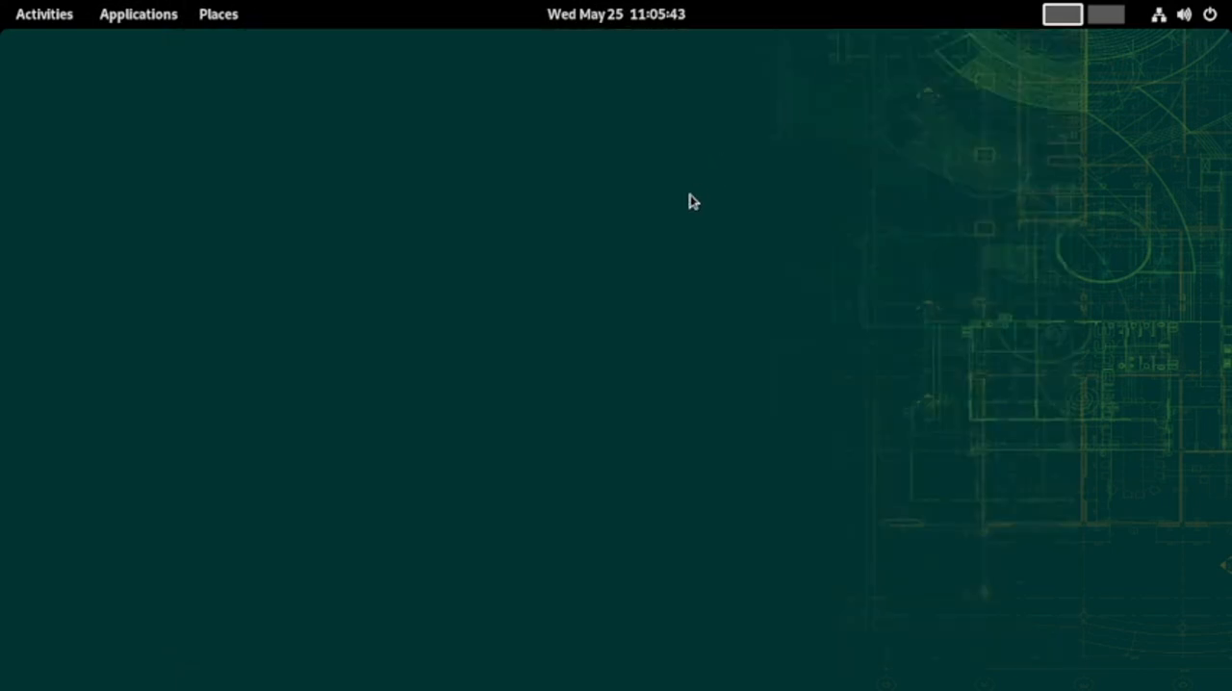
Look through the second page of the Utilities folder in the app grid and close the folder
mouse_move(8, 7)
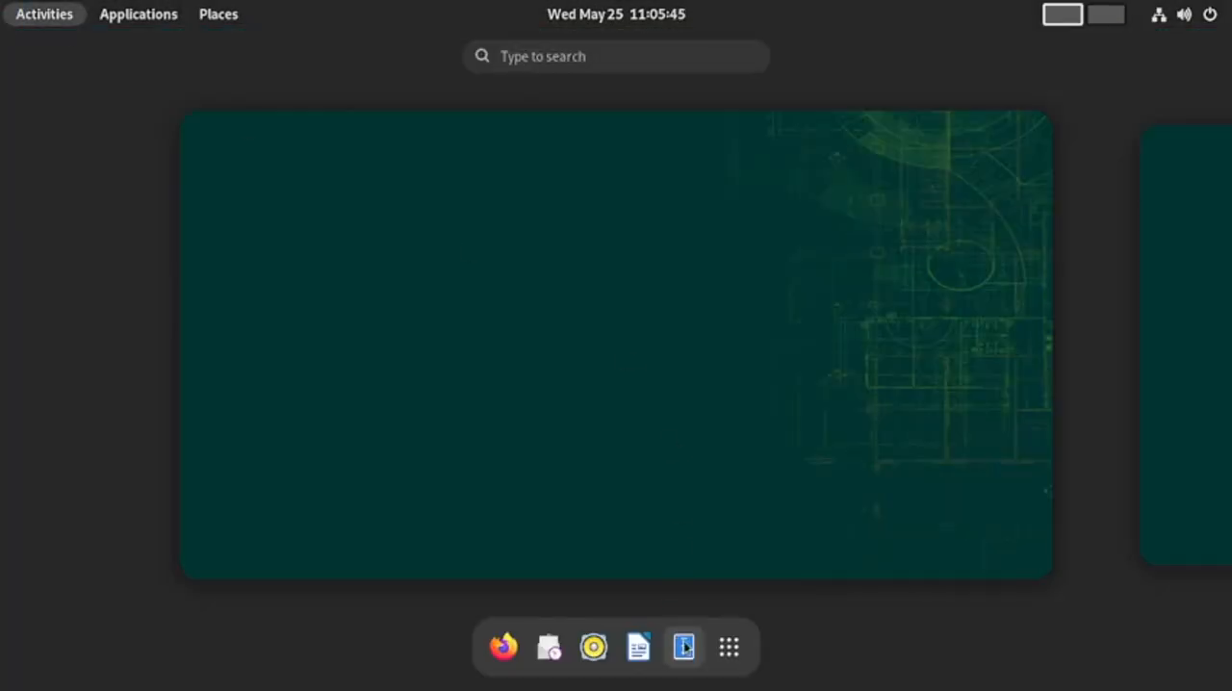
left_click(727, 647)
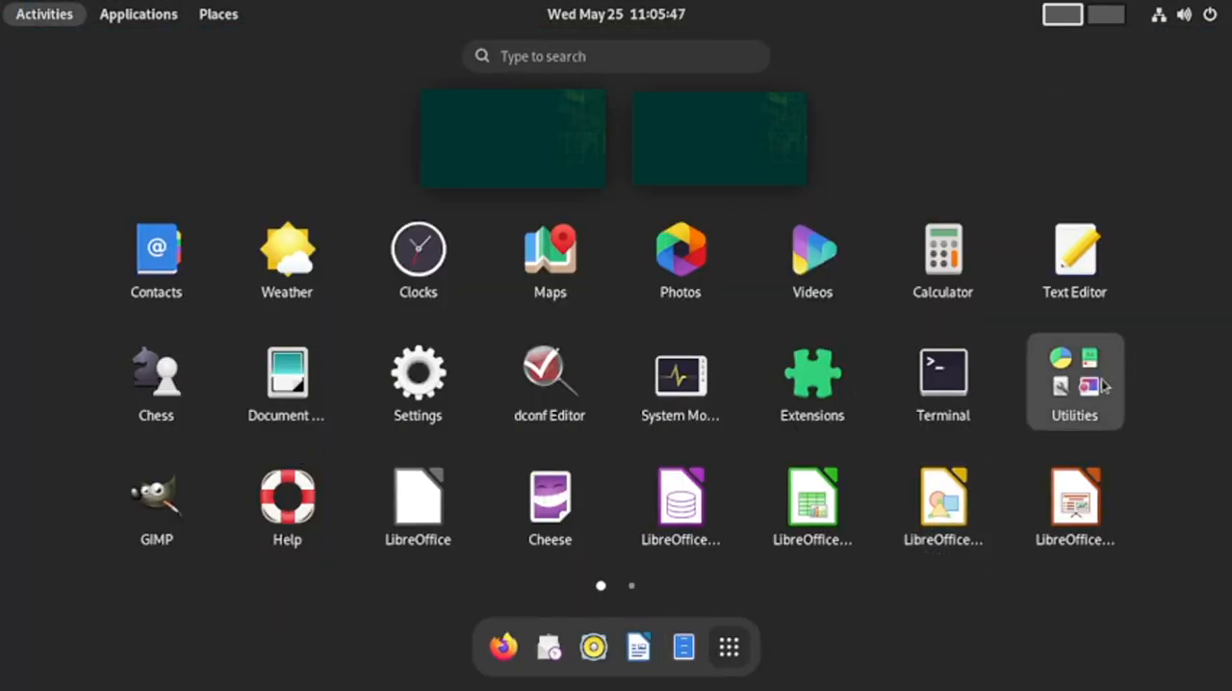
left_click(1068, 385)
scroll(685, 459, "down", 1)
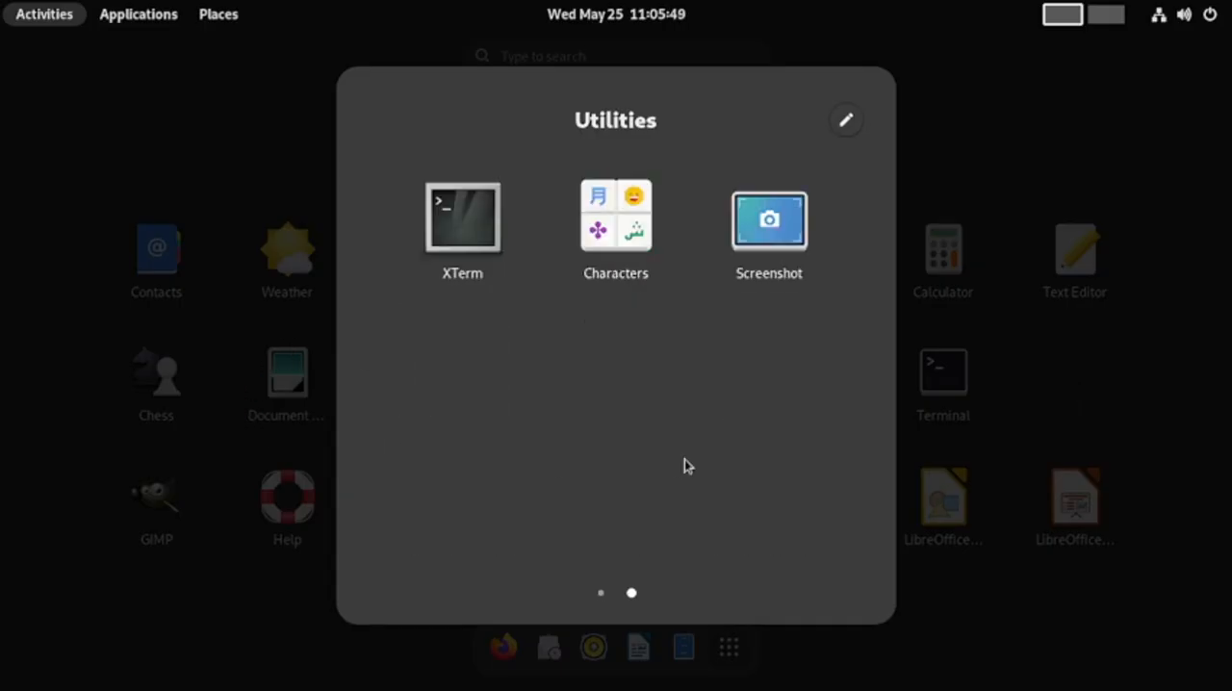
left_click(968, 624)
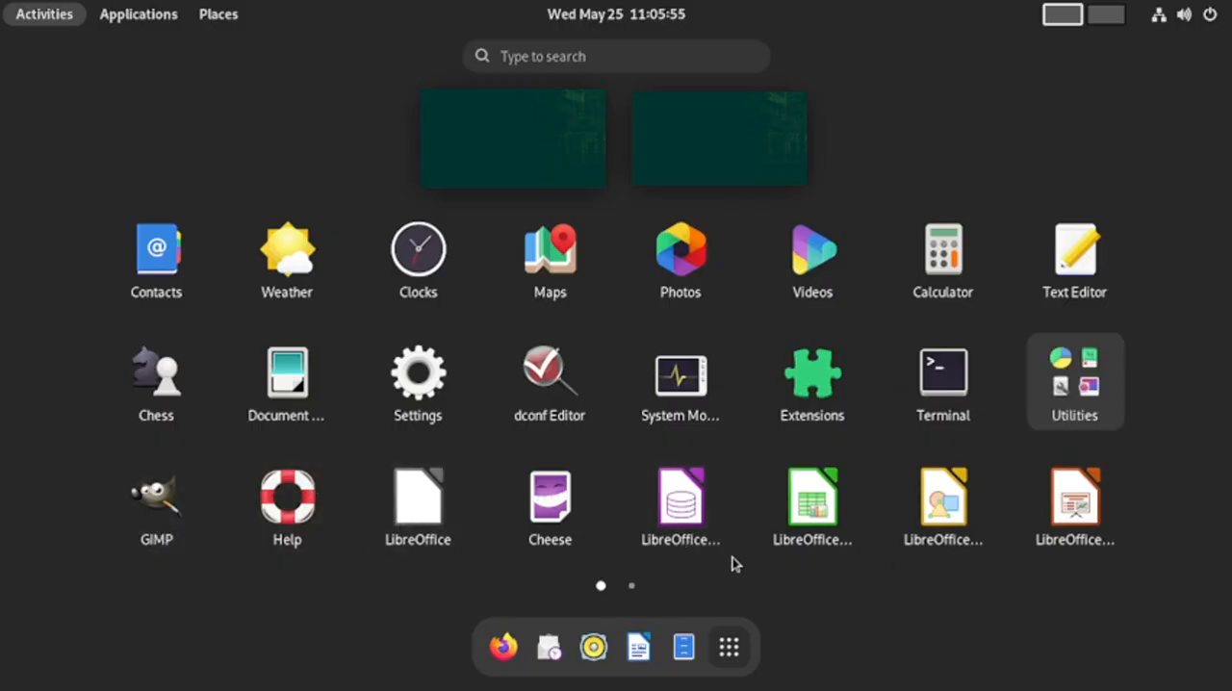
Open Package Sources and enable the openSUSE-Leap-15.4-1 source, authorising the change with the administrator password
scroll(735, 566, "down", 1)
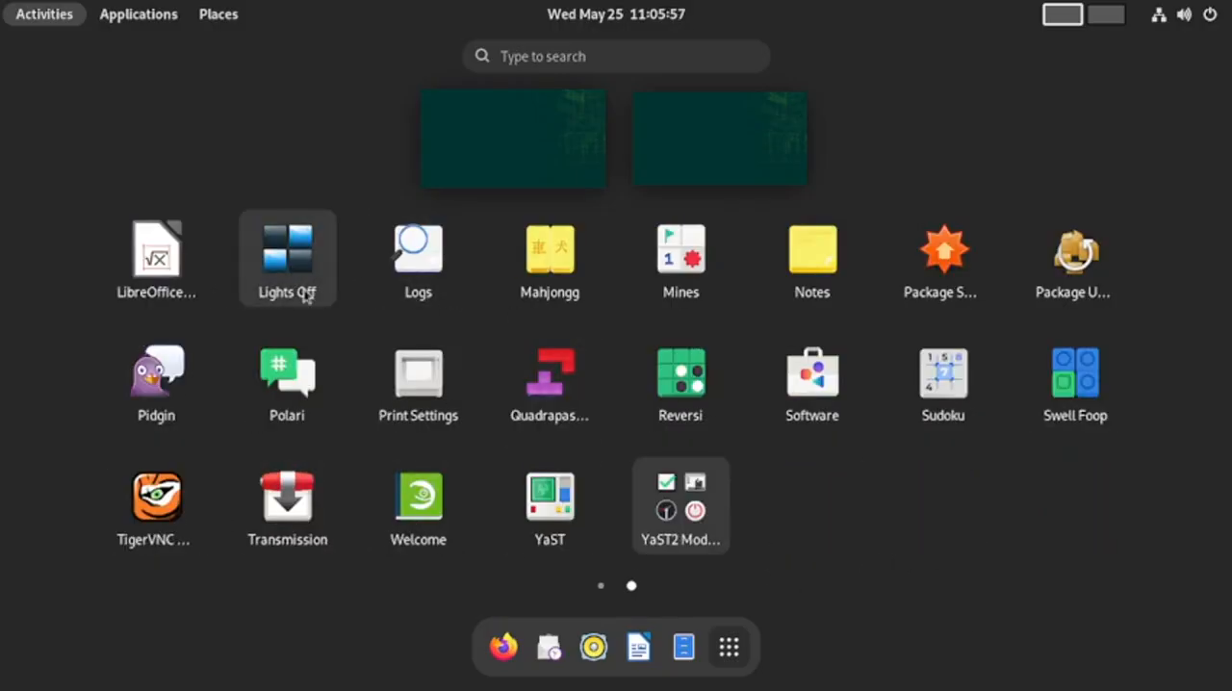
left_click(939, 293)
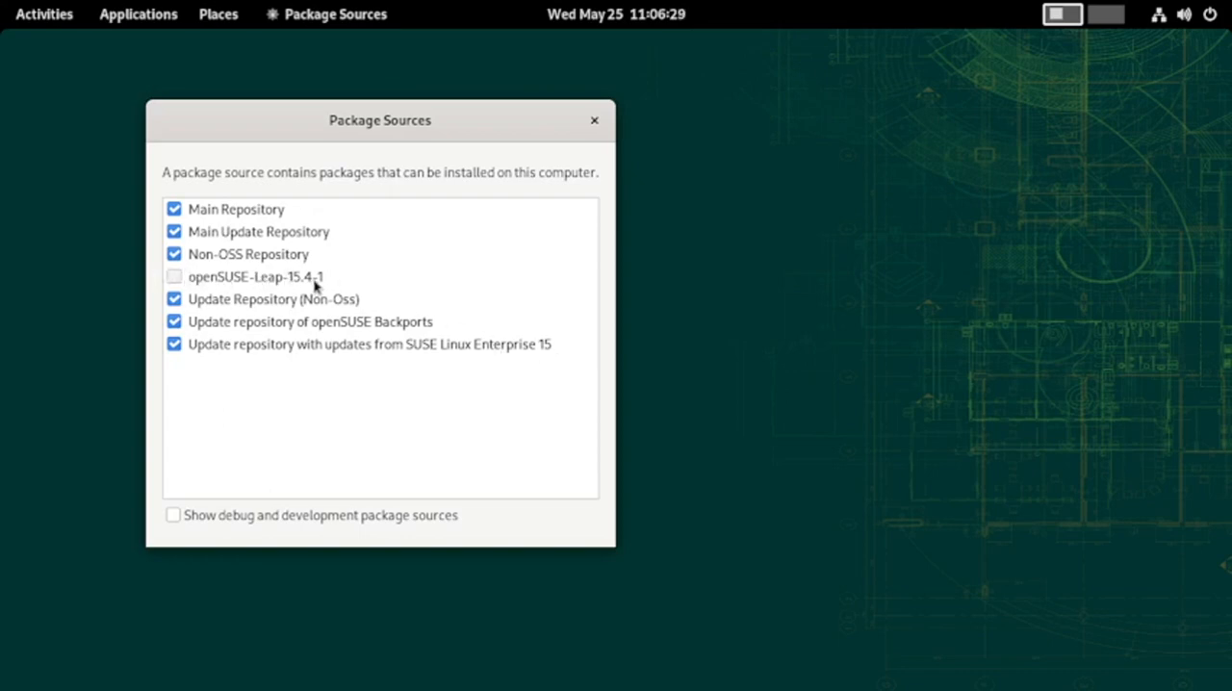
left_click(174, 277)
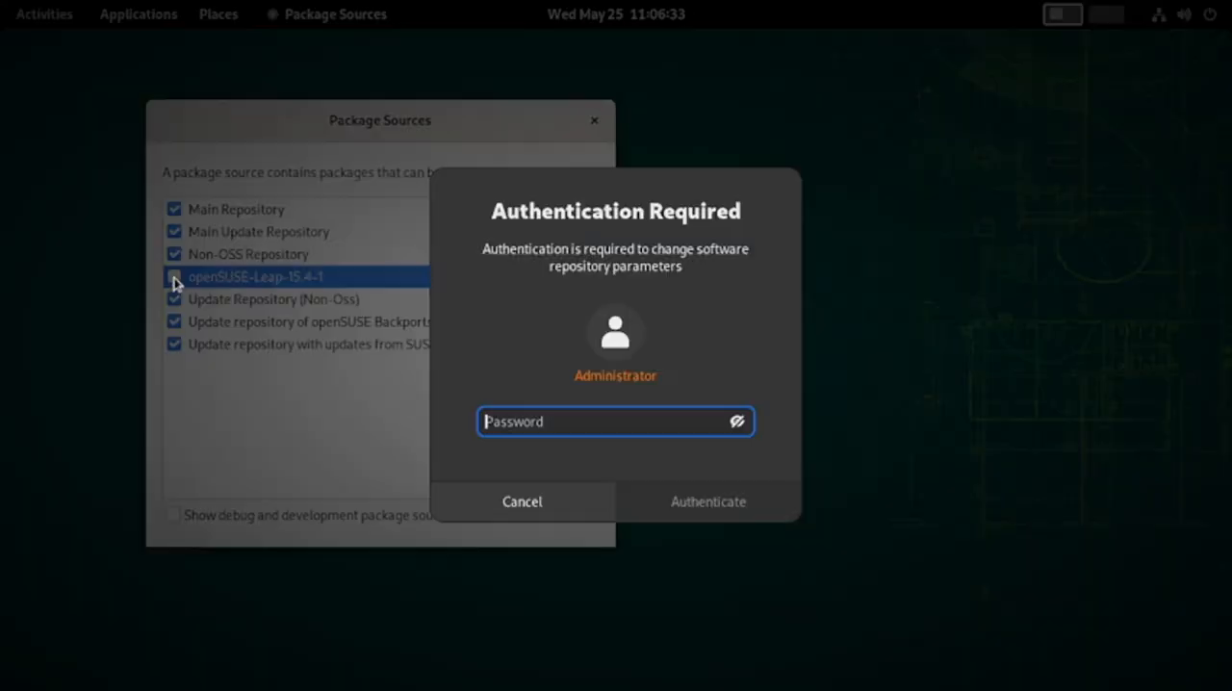
type("••")
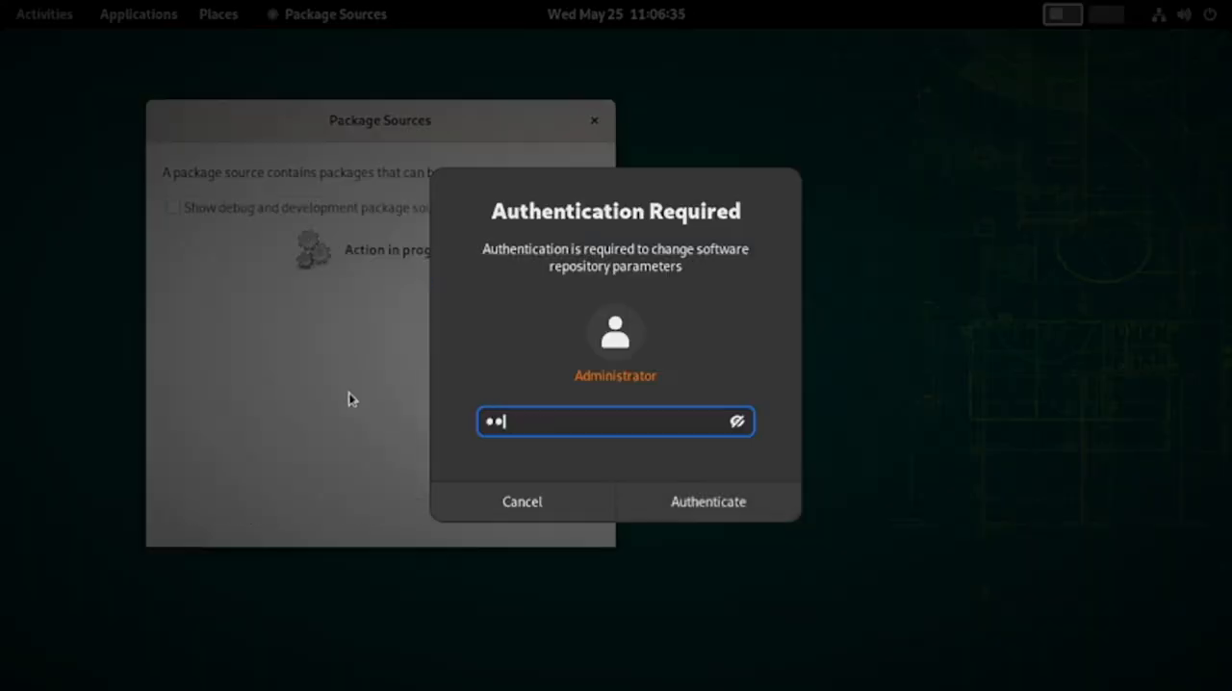
type("•••••")
key("Return")
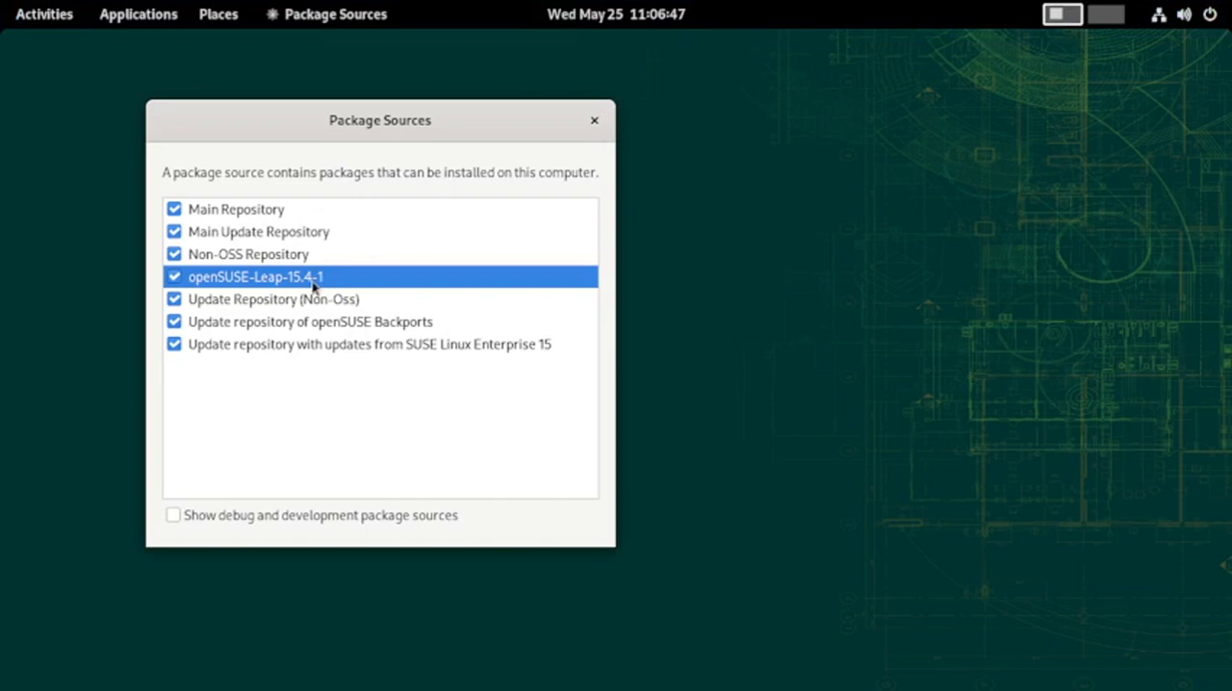
Disable the openSUSE-Leap-15.4-1 source again and close Package Sources
left_click(179, 279)
left_click(594, 120)
Open Package Updater from the second page of the app grid
left_click(19, 16)
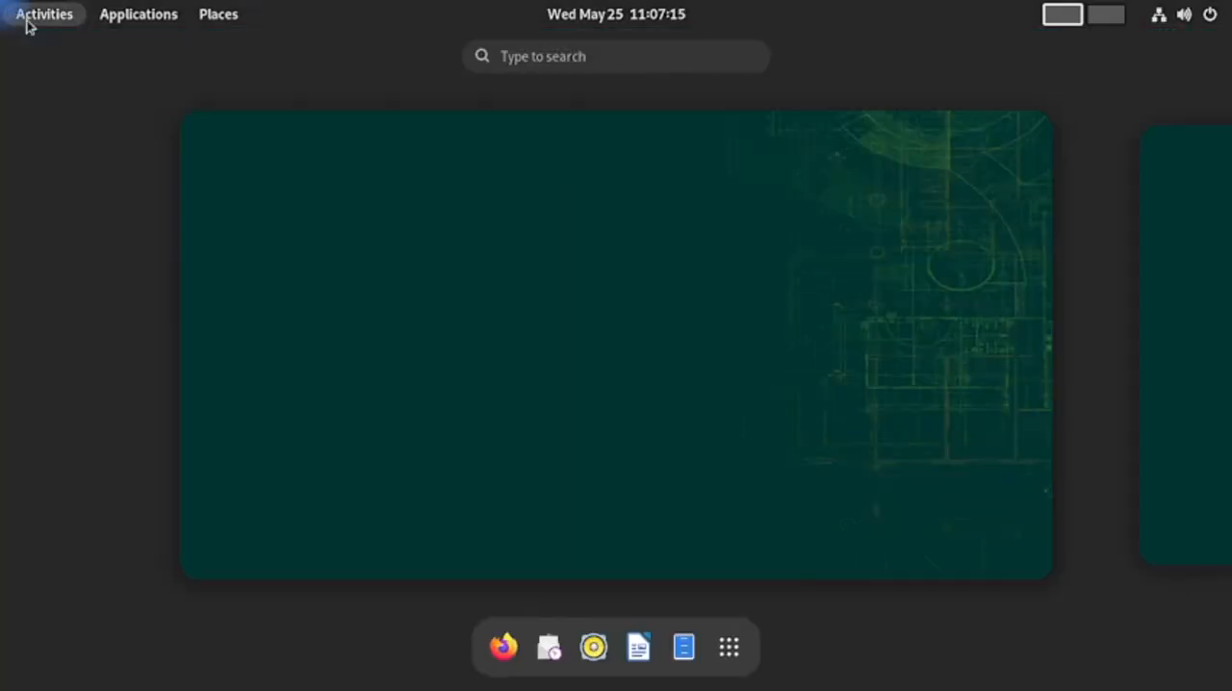
left_click(728, 647)
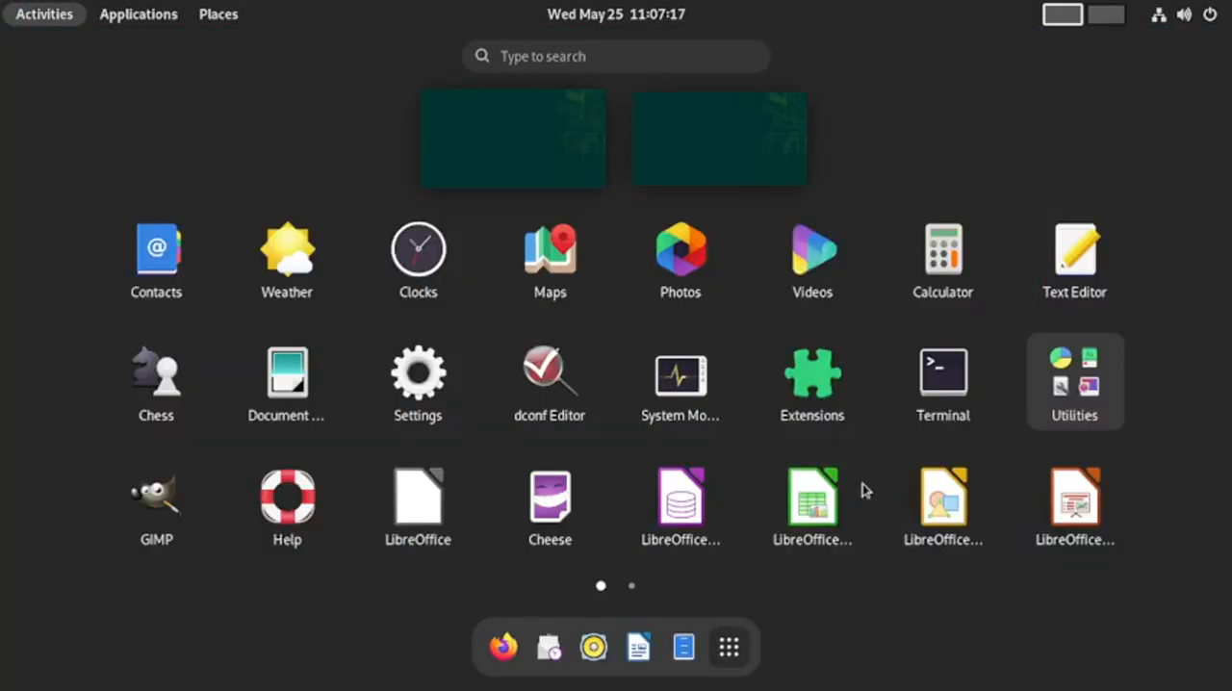
scroll(863, 483, "down", 1)
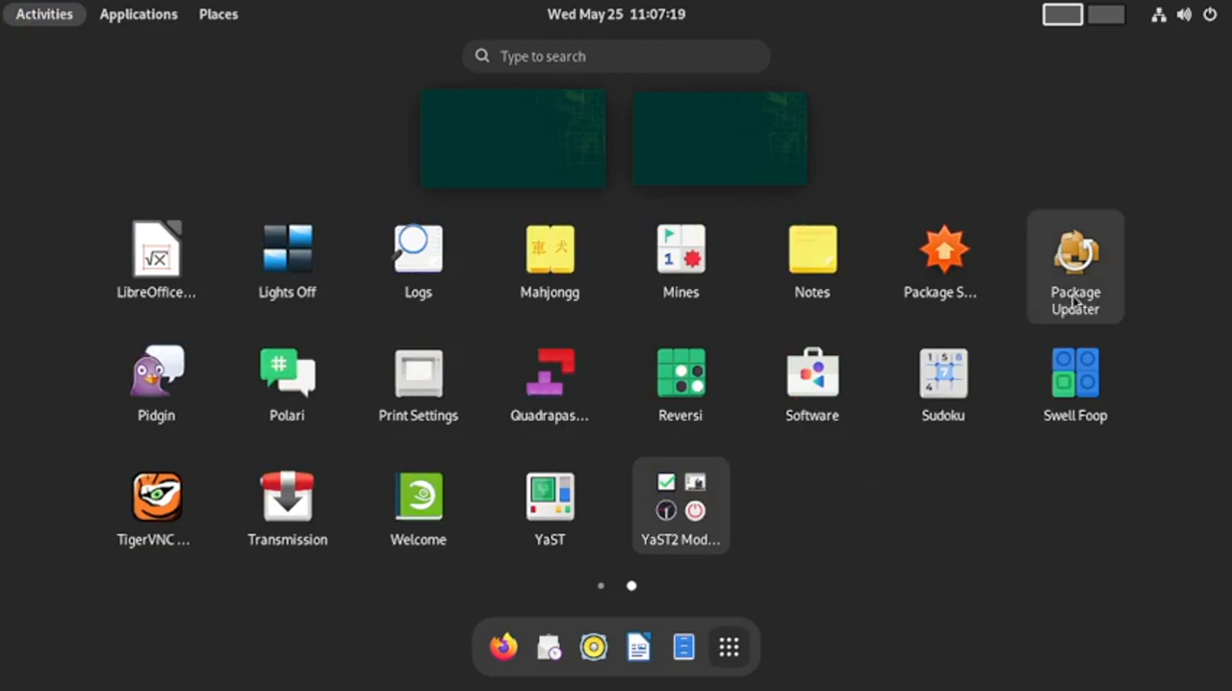
left_click(1074, 295)
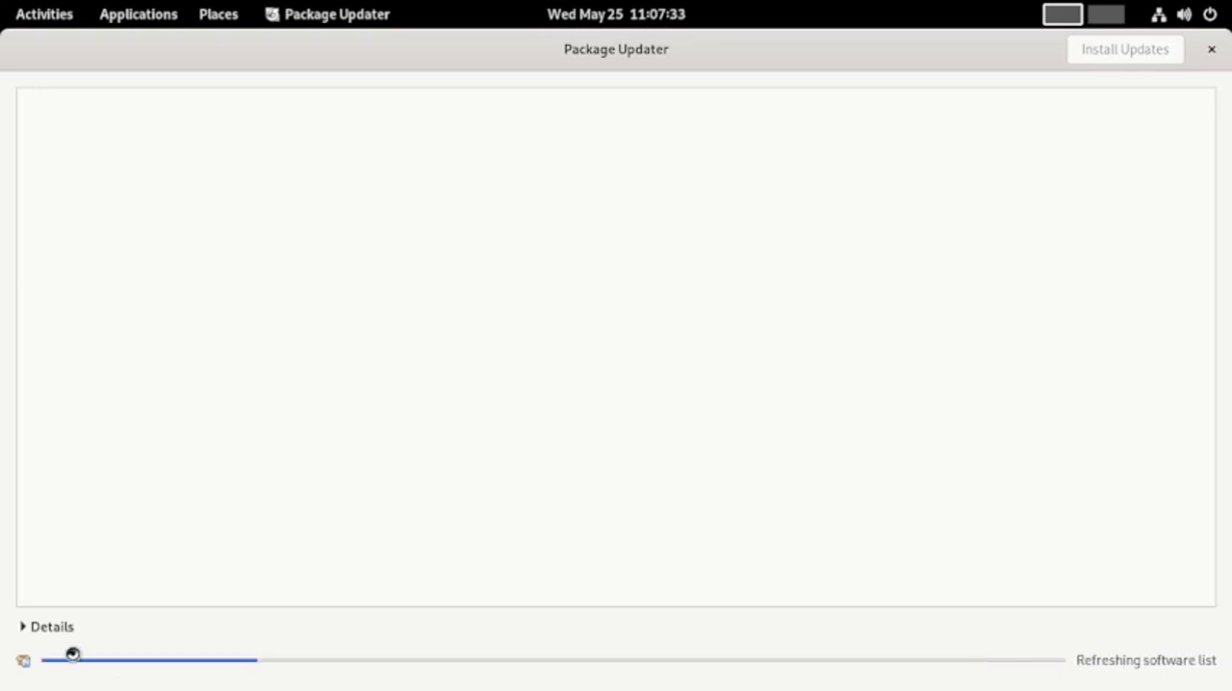
Expand the update details, review the security, bug fix and other updates on offer, and close Package Updater
left_click(23, 627)
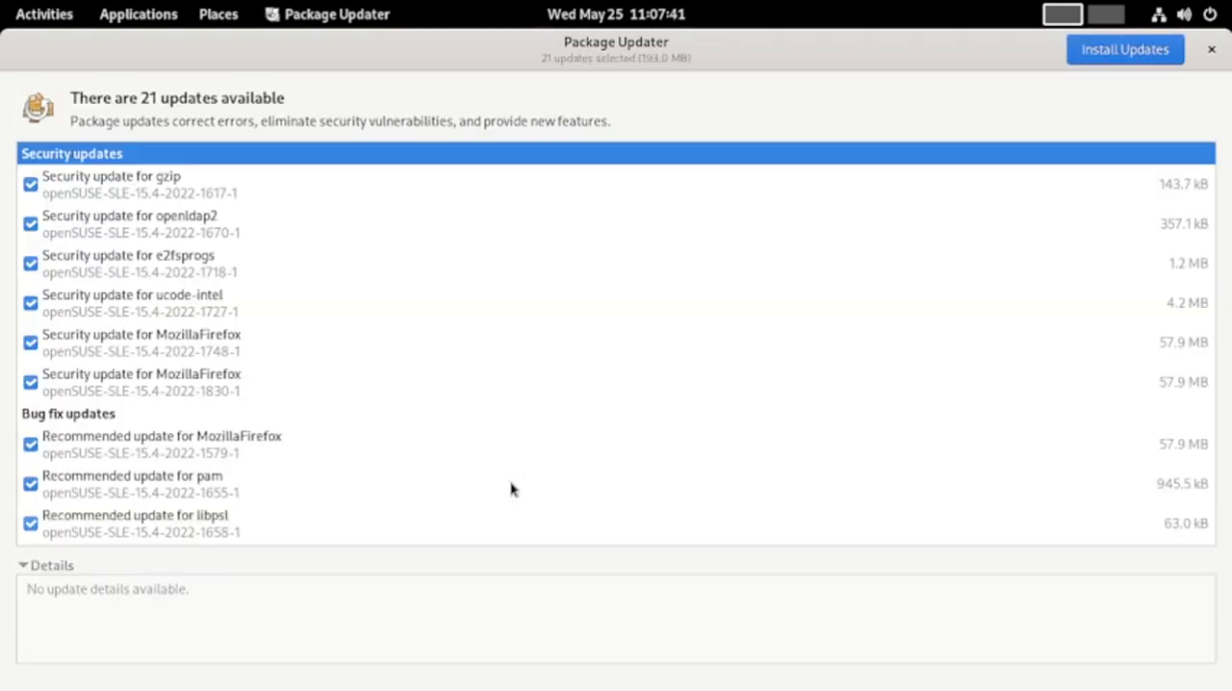
scroll(657, 428, "down", 5)
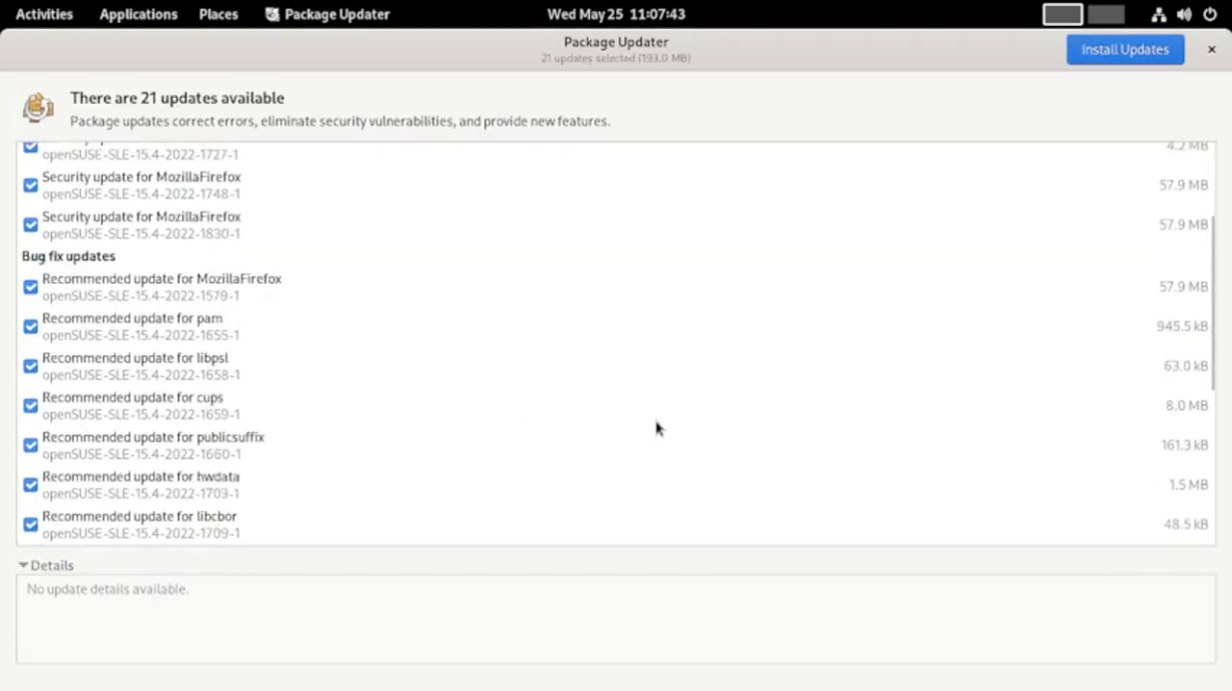
scroll(657, 428, "down", 5)
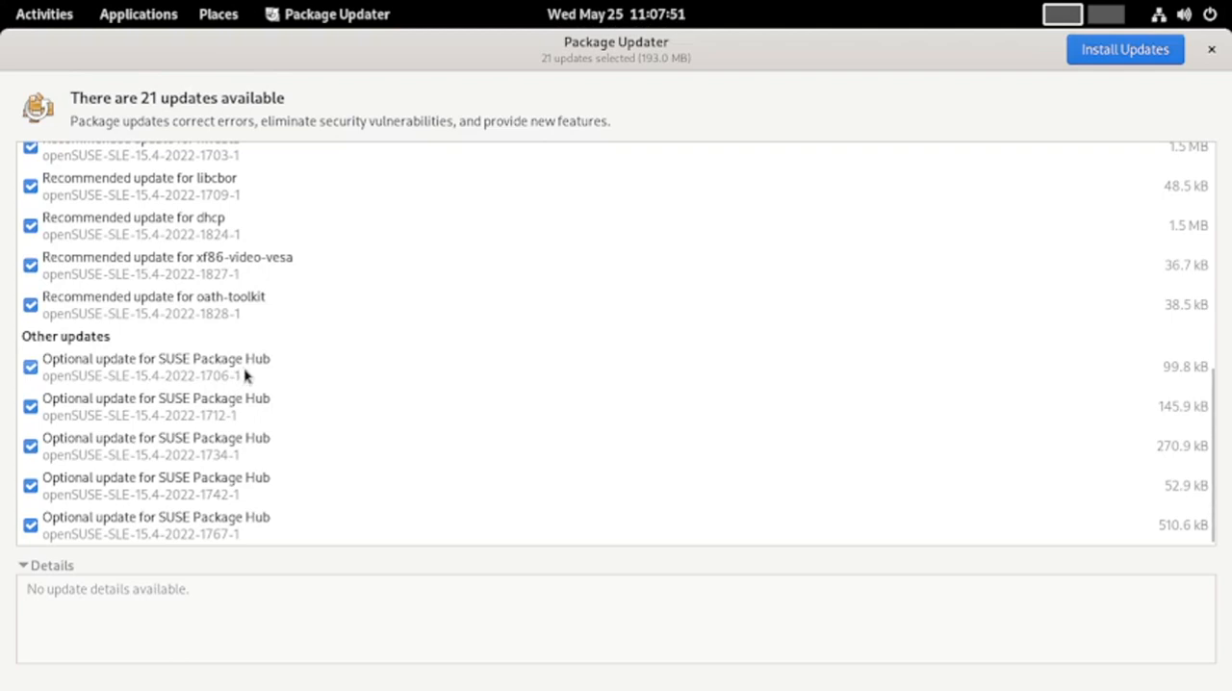
scroll(245, 375, "up", 1)
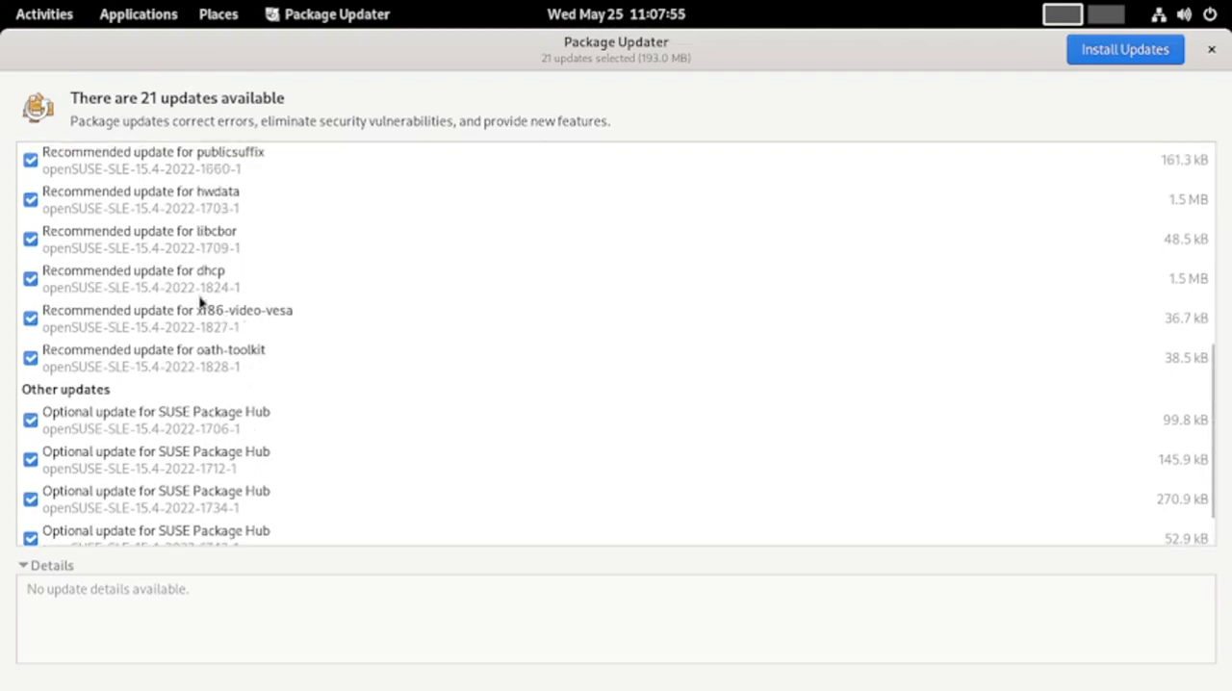
scroll(234, 203, "up", 2)
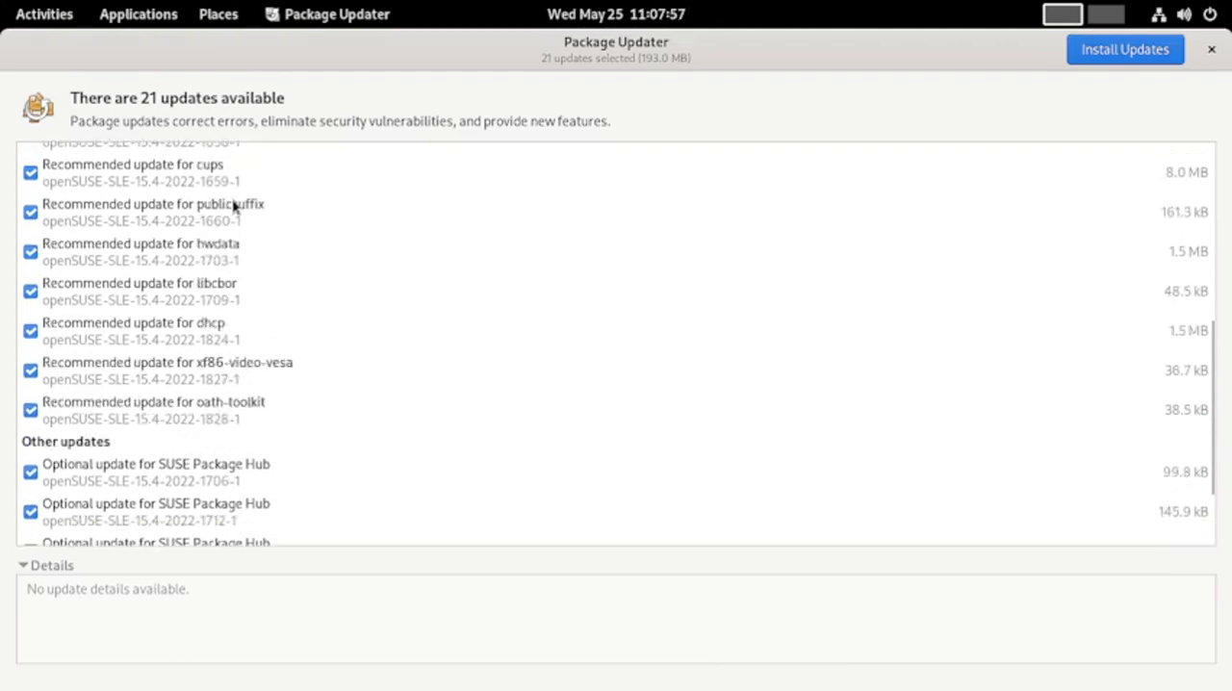
scroll(234, 203, "up", 1)
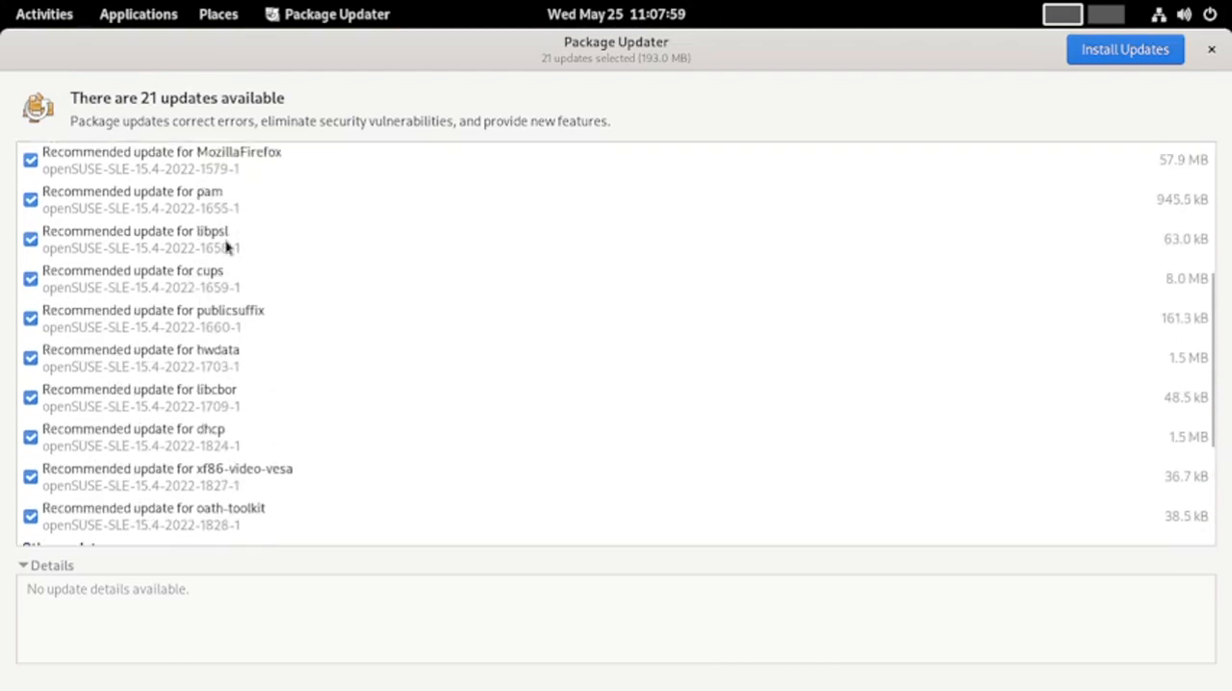
scroll(228, 249, "up", 1)
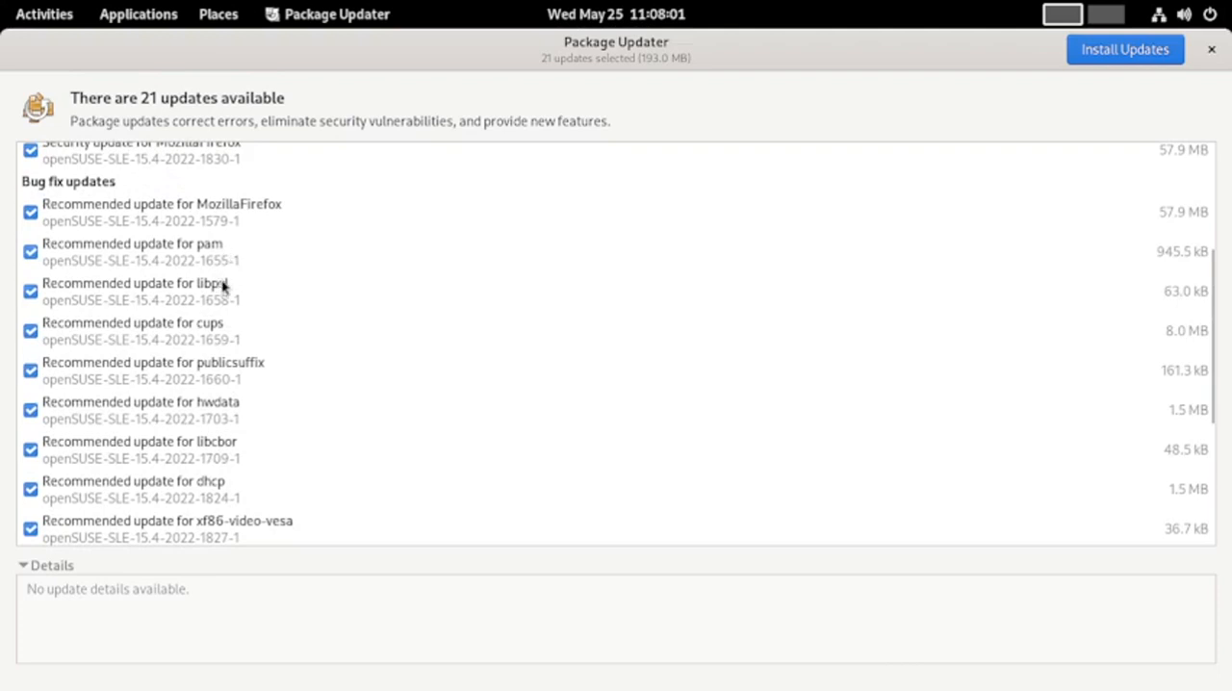
scroll(254, 224, "up", 2)
scroll(254, 223, "up", 1)
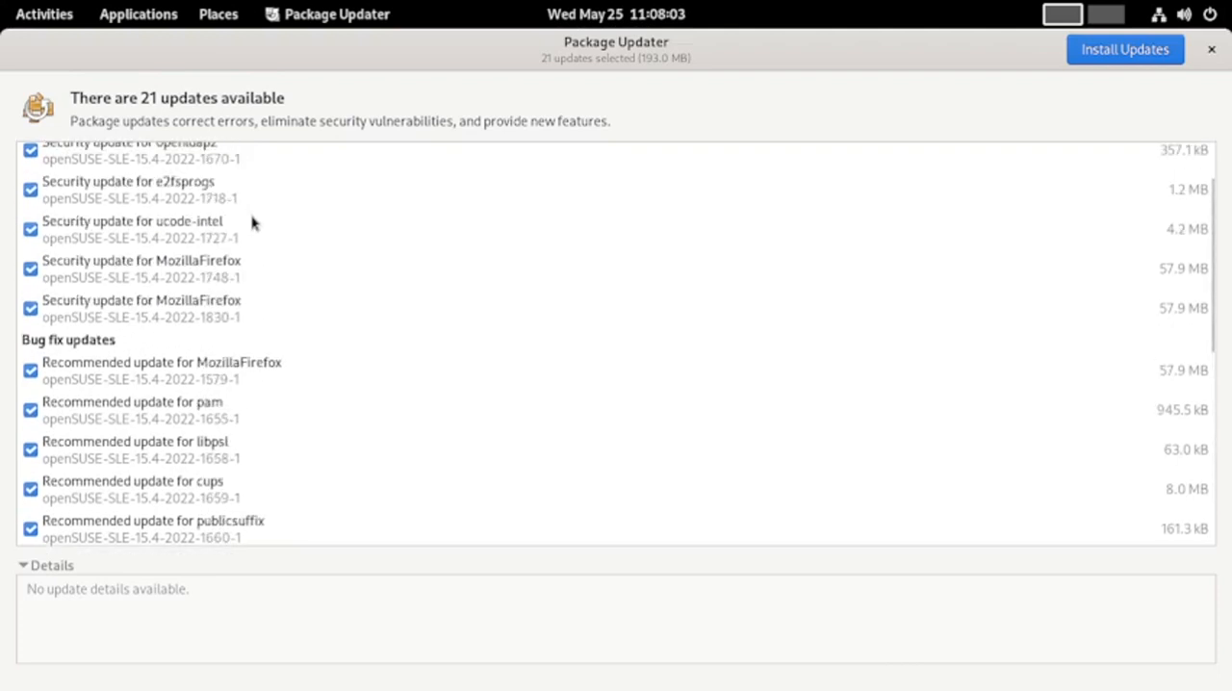
scroll(252, 223, "up", 1)
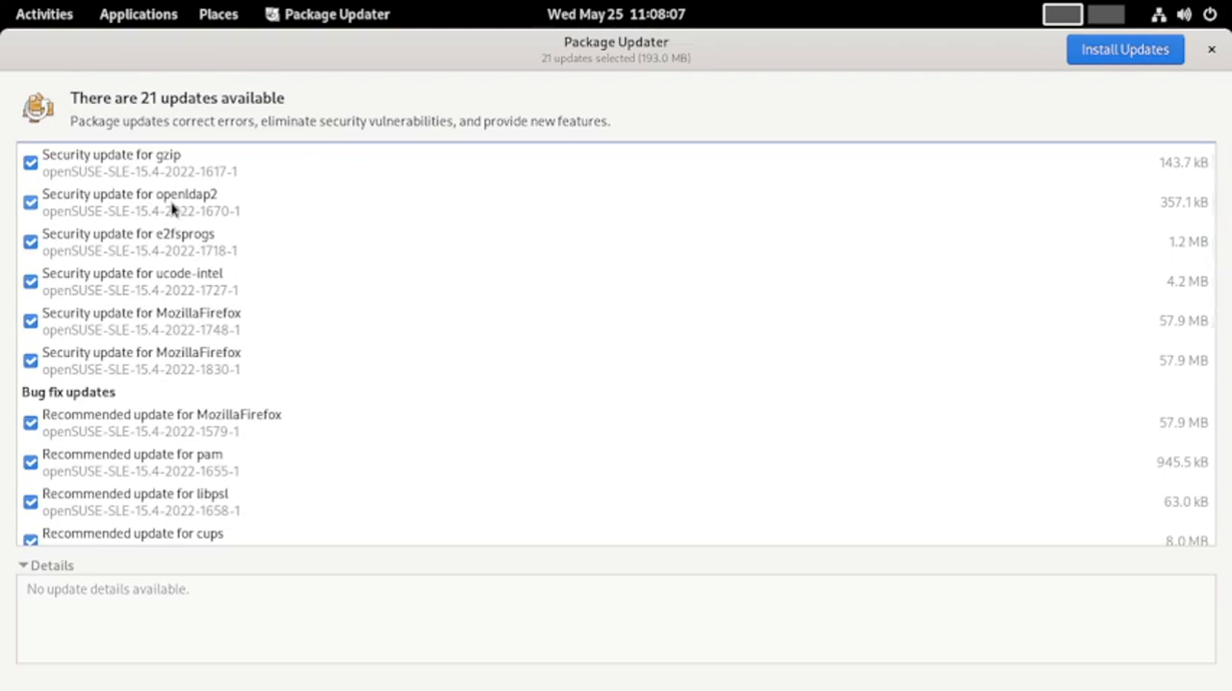
scroll(171, 208, "down", 3)
scroll(171, 207, "down", 6)
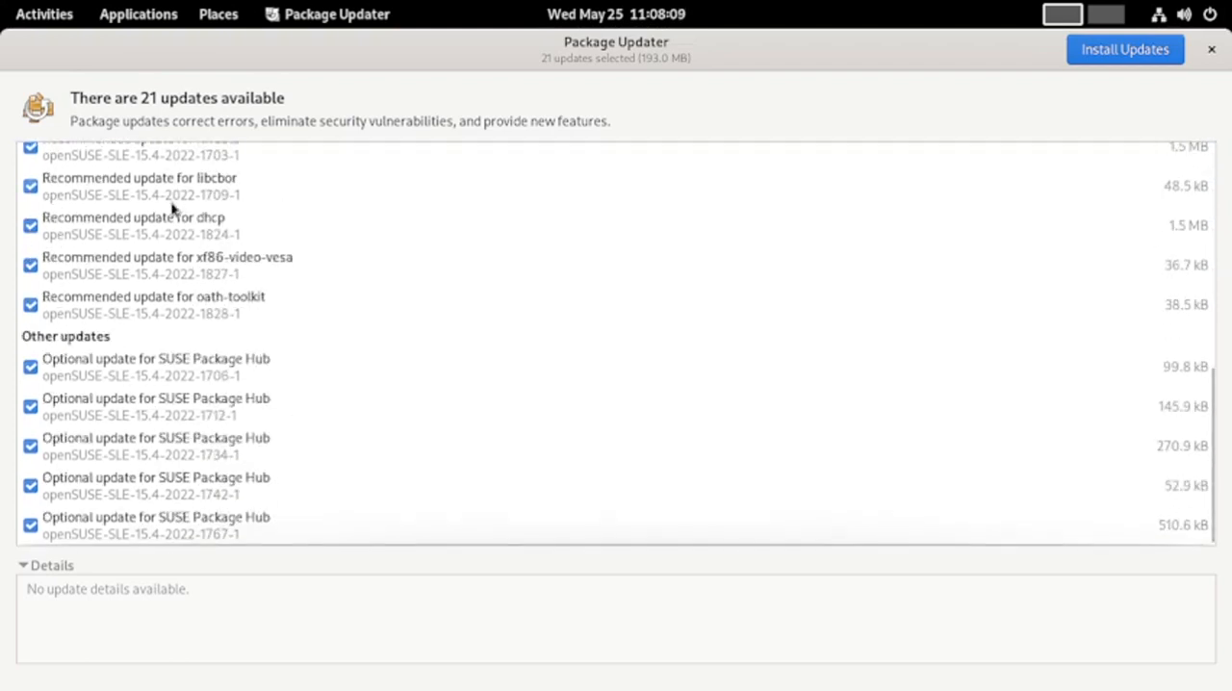
scroll(171, 208, "up", 9)
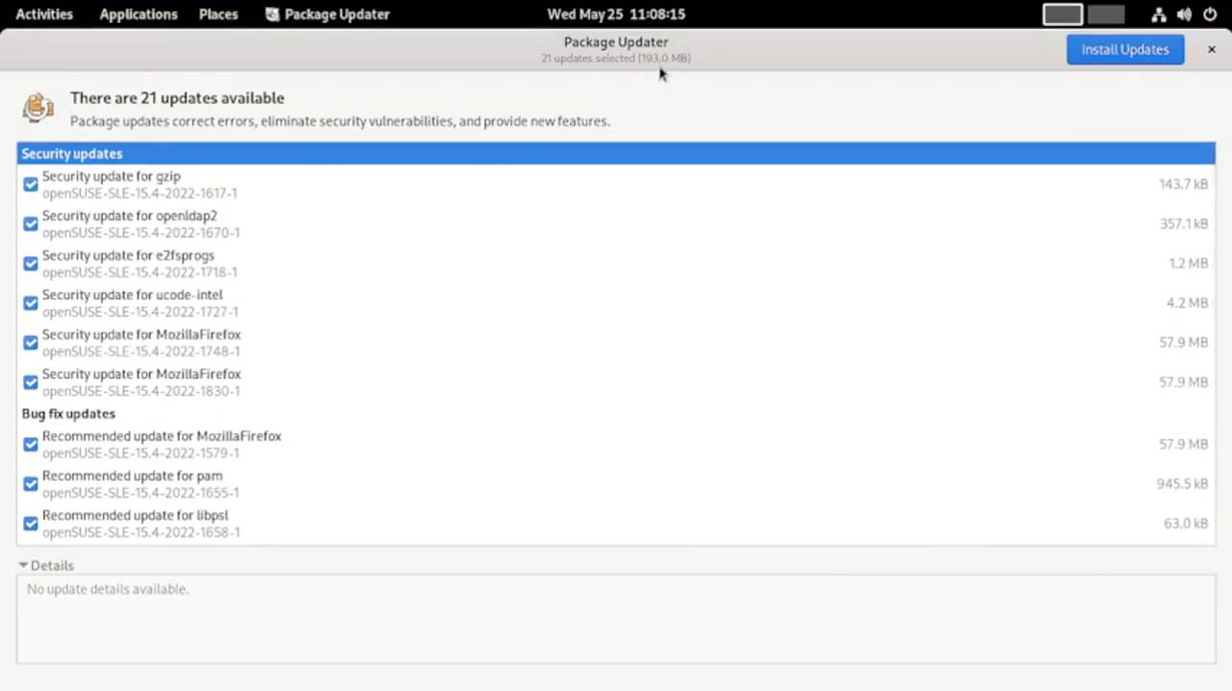
left_click(1211, 49)
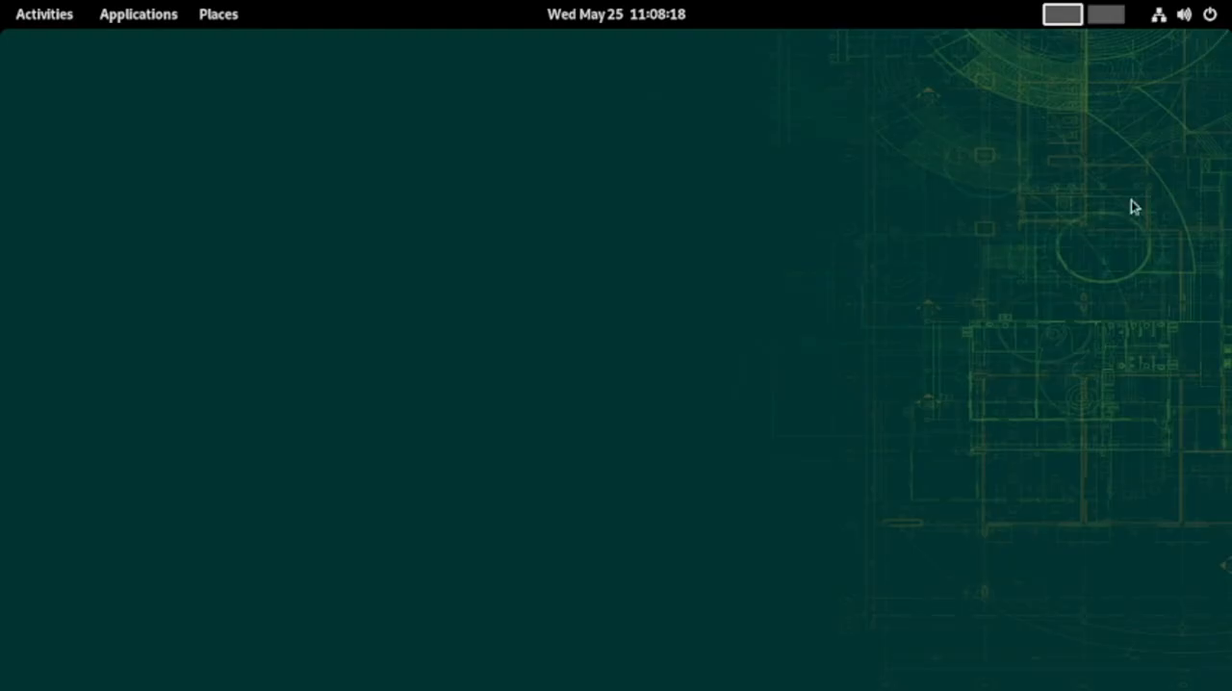
Launch the YaST Control Center, authenticate with the root password, and maximize its window
left_click(24, 12)
left_click(727, 662)
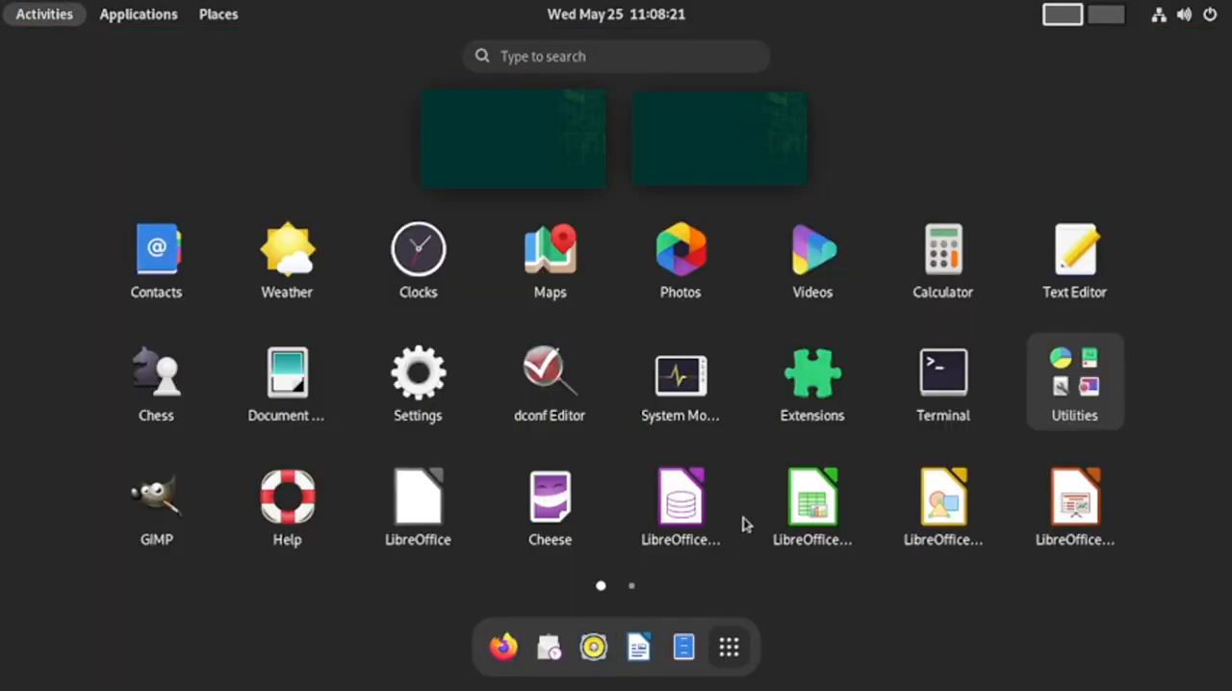
scroll(761, 491, "down", 1)
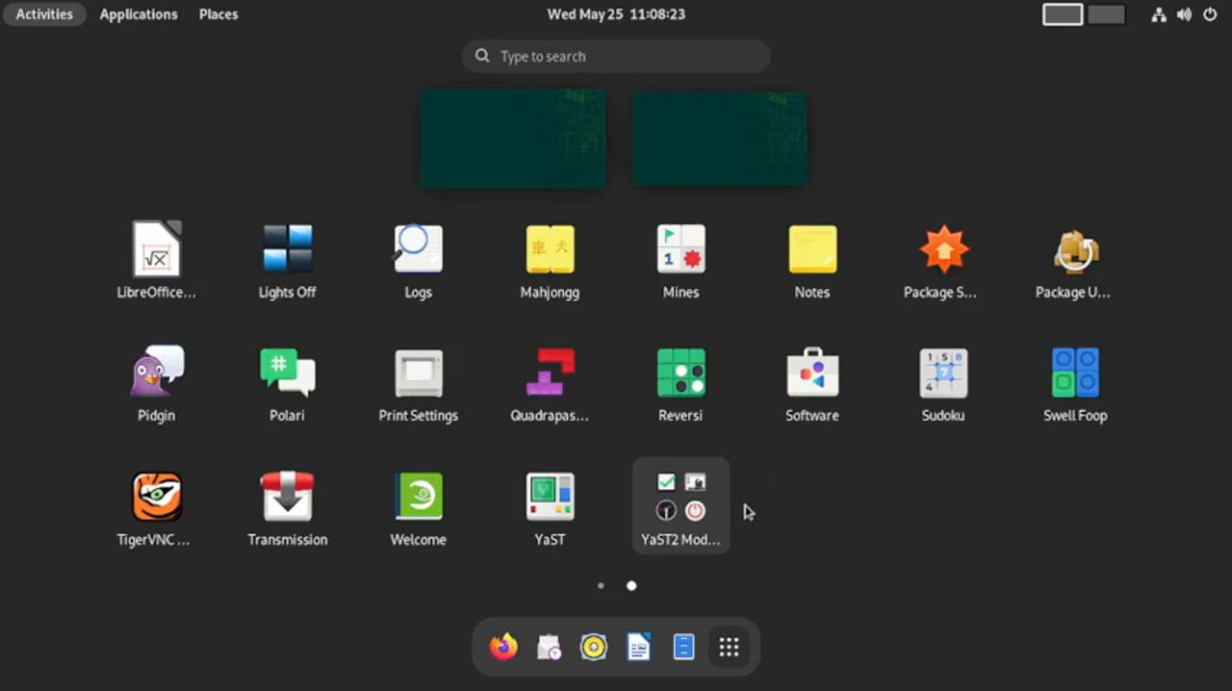
left_click(549, 538)
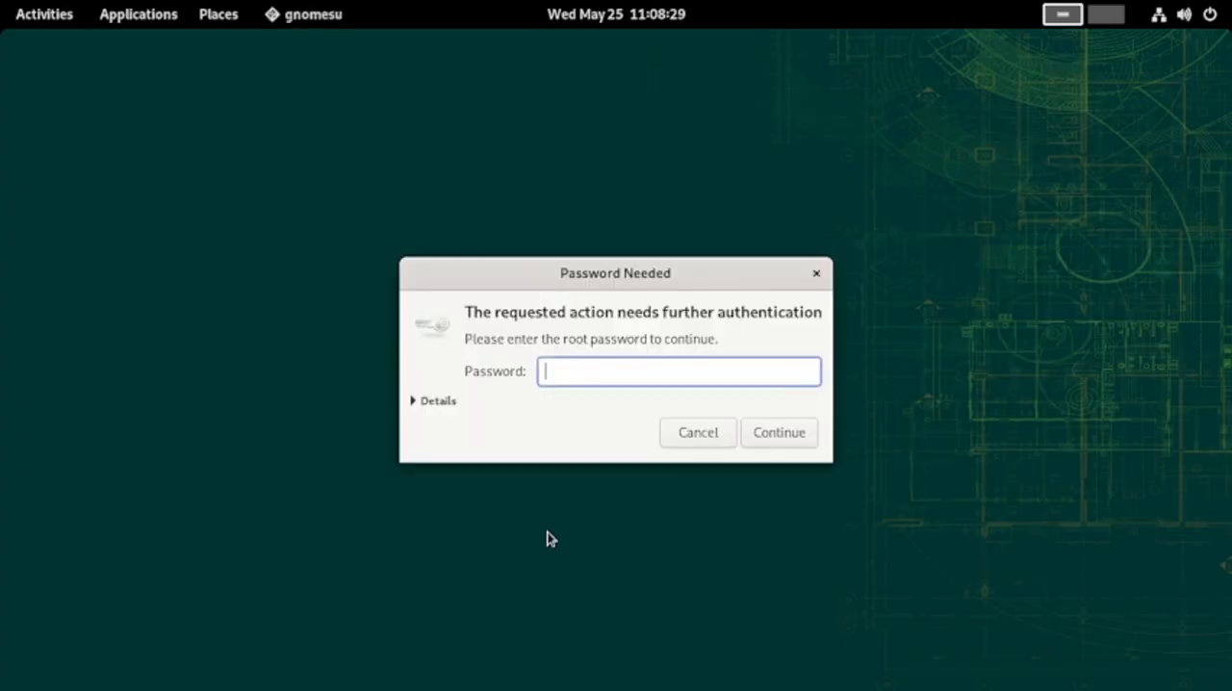
type("••••••")
key("Return")
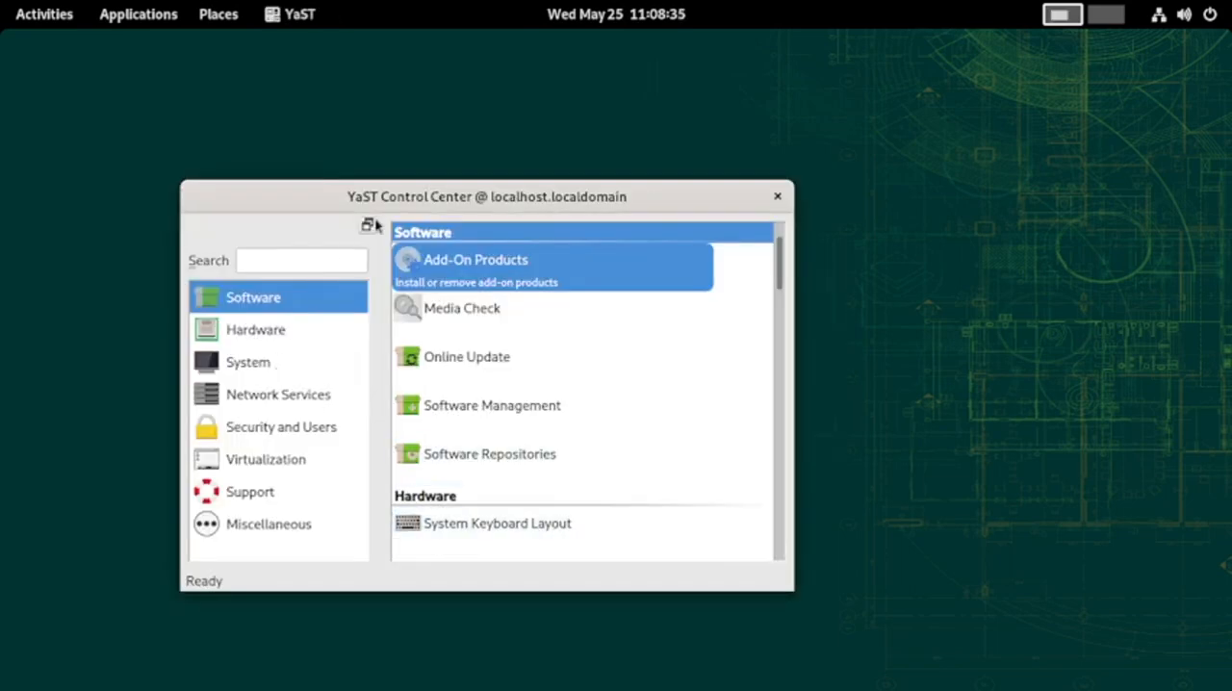
double_click(419, 202)
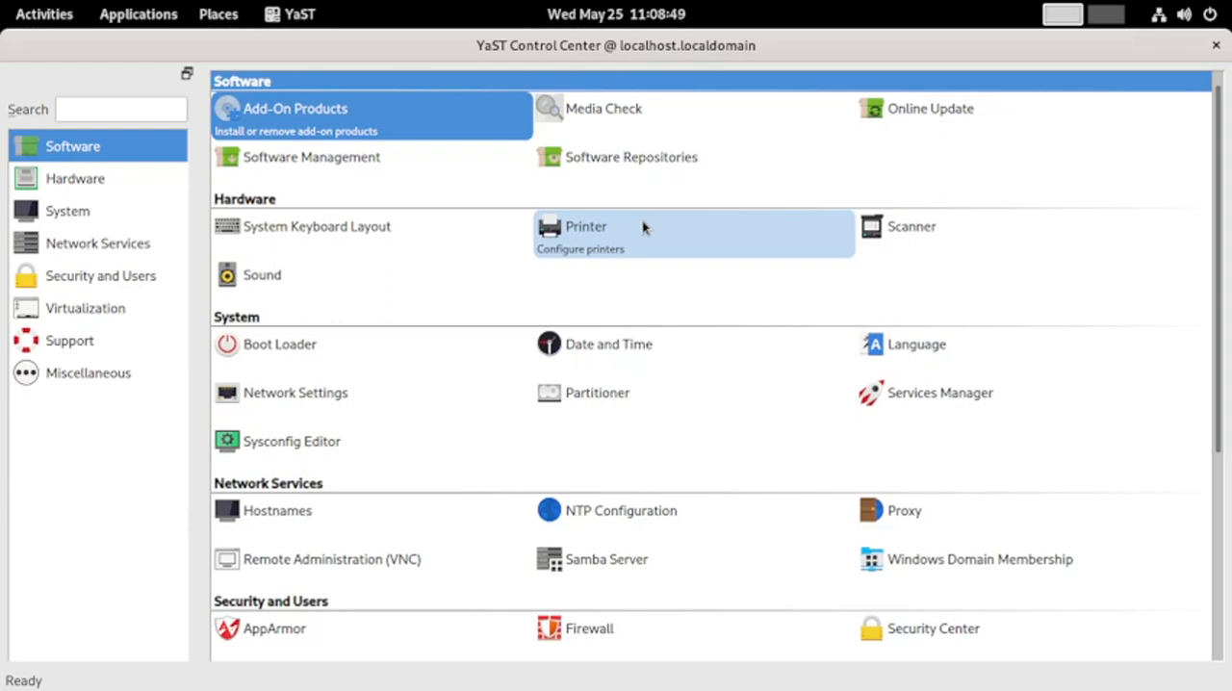
View the source types for adding an add-on product in Add-On Products, abort the addition and close the module
left_click(304, 106)
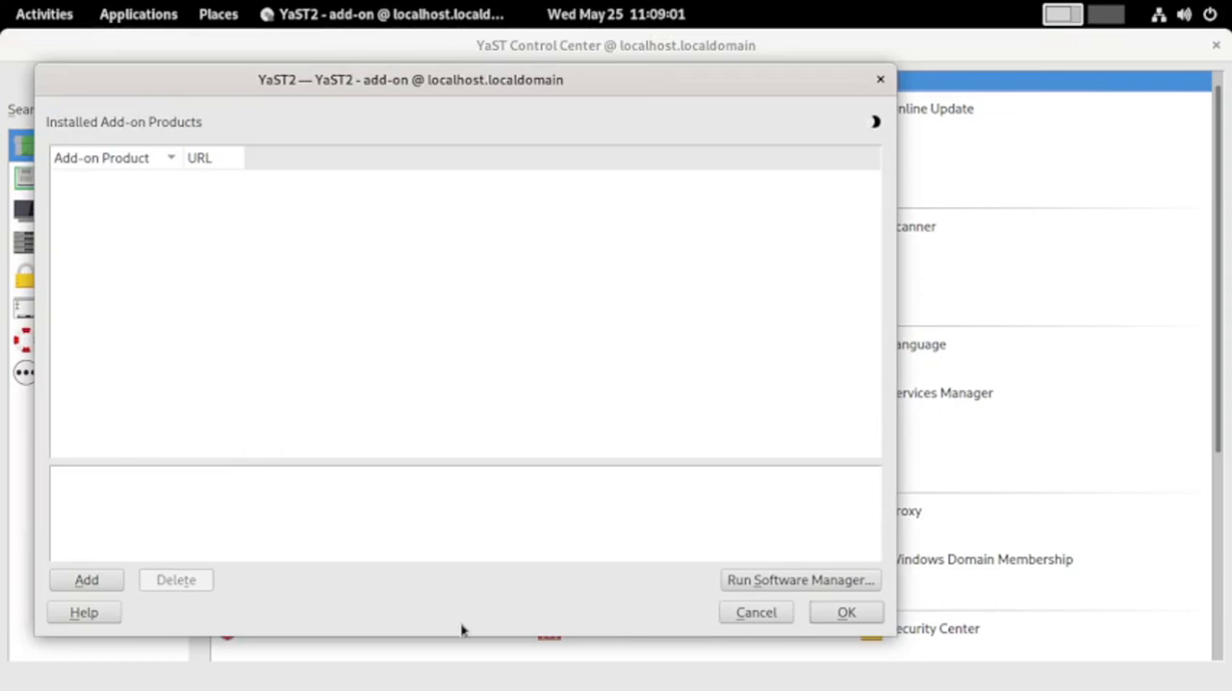
left_click(113, 575)
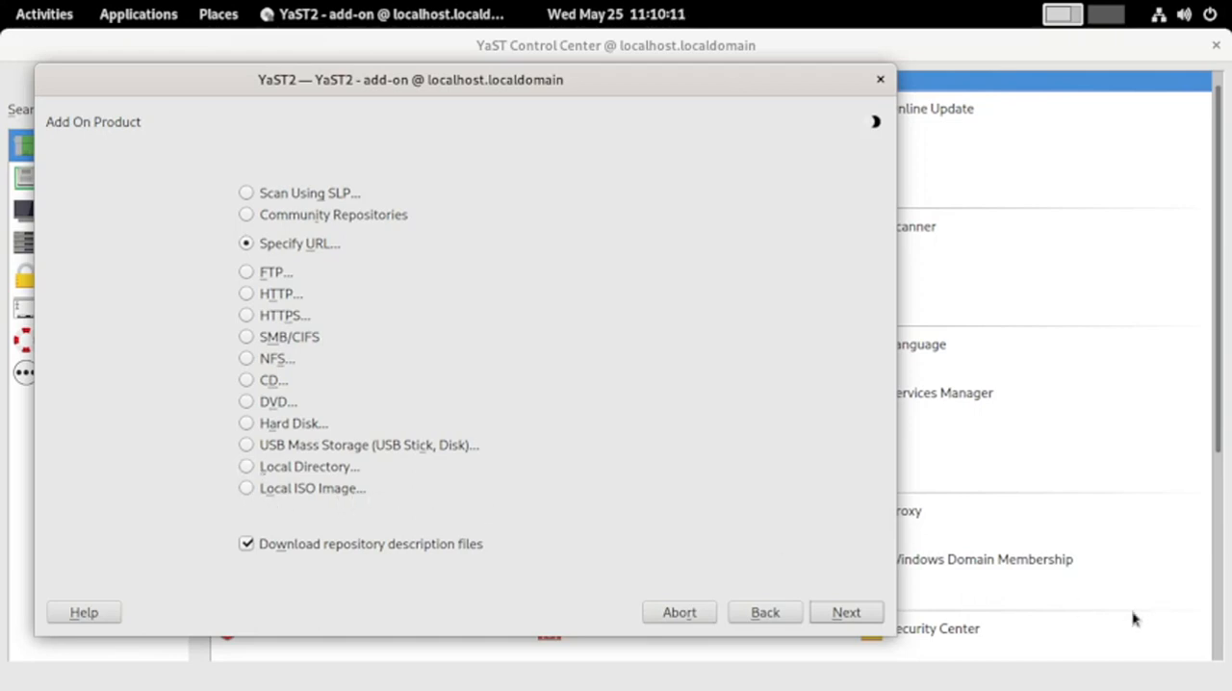
left_click(680, 614)
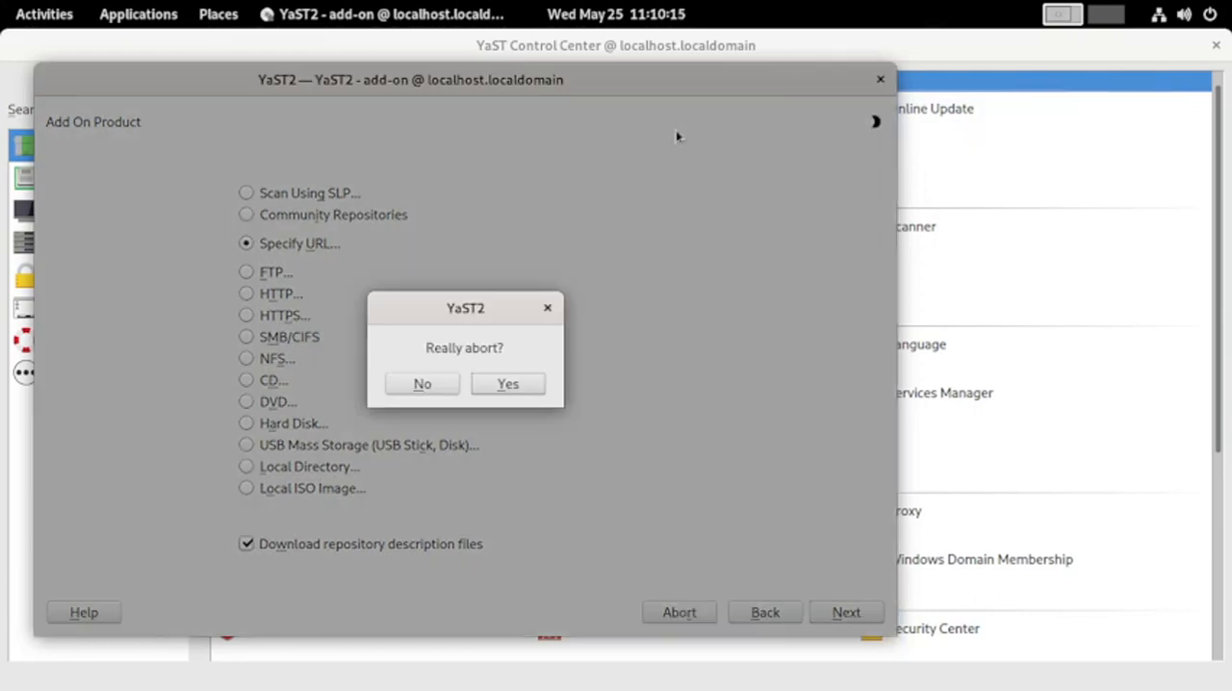
left_click(507, 390)
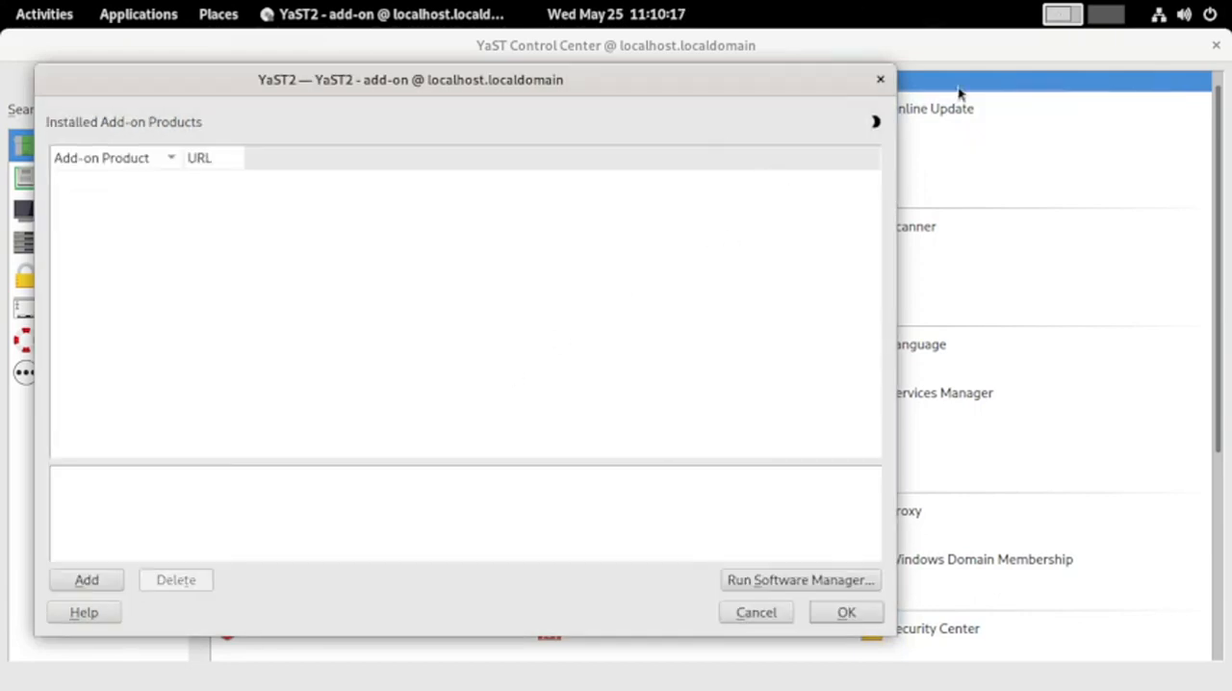
left_click(878, 81)
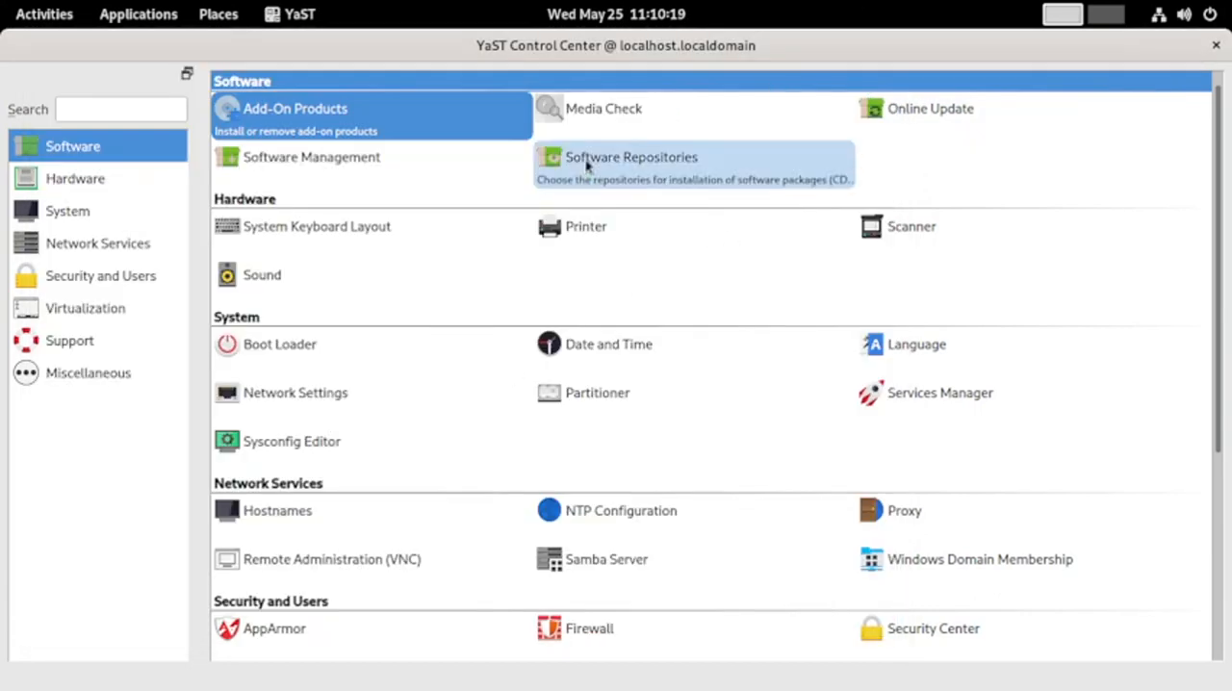
Open Media Check, view the CD or DVD drive choices for checking, and close the module without running a check
left_click(631, 120)
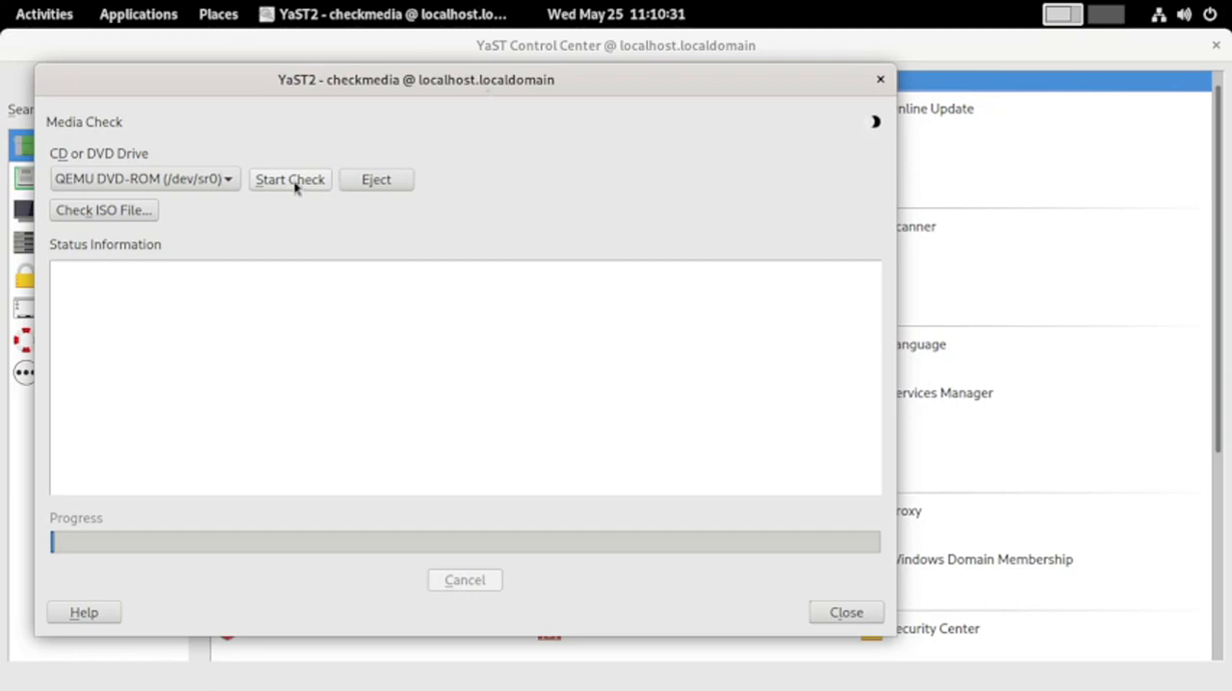
left_click(231, 186)
left_click(231, 186)
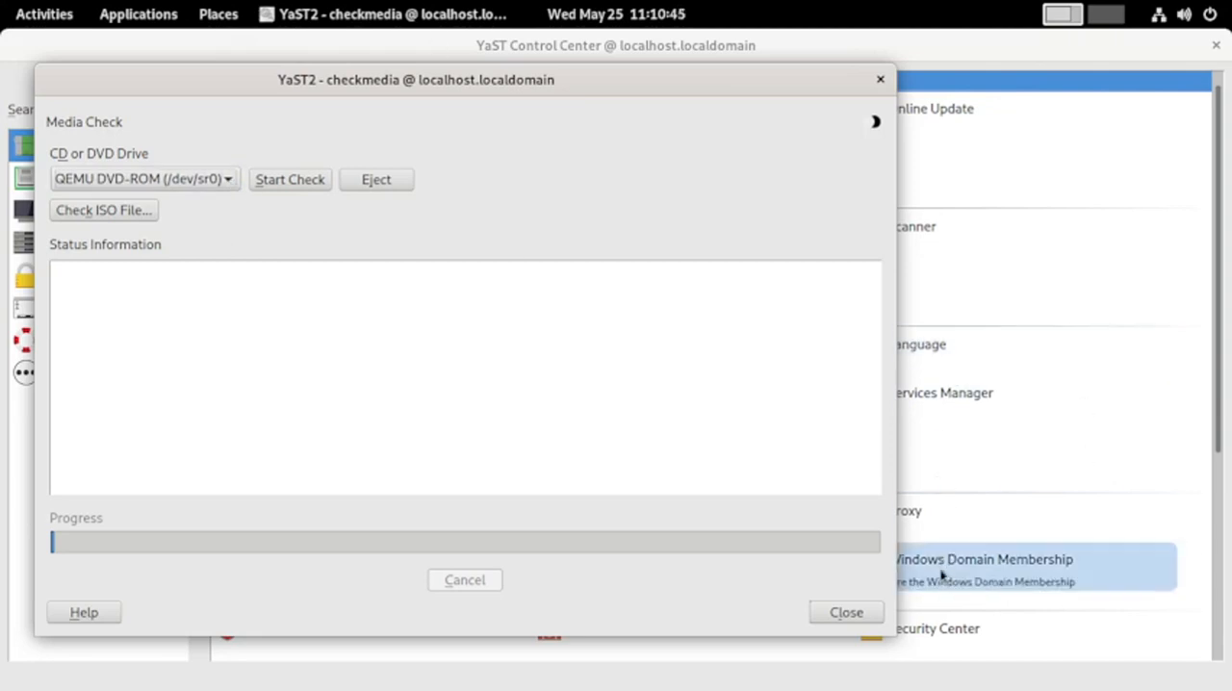
left_click(840, 621)
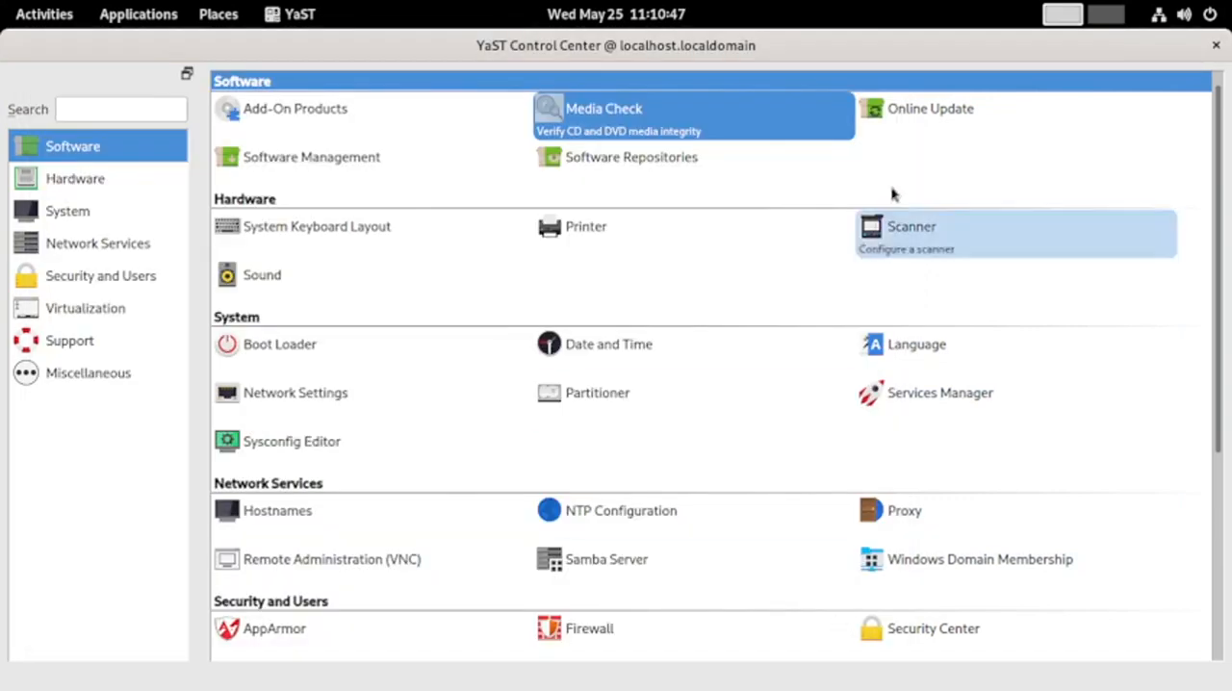
Open Online Update, maximize its window and review the needed security, recommended and optional patches
left_click(936, 123)
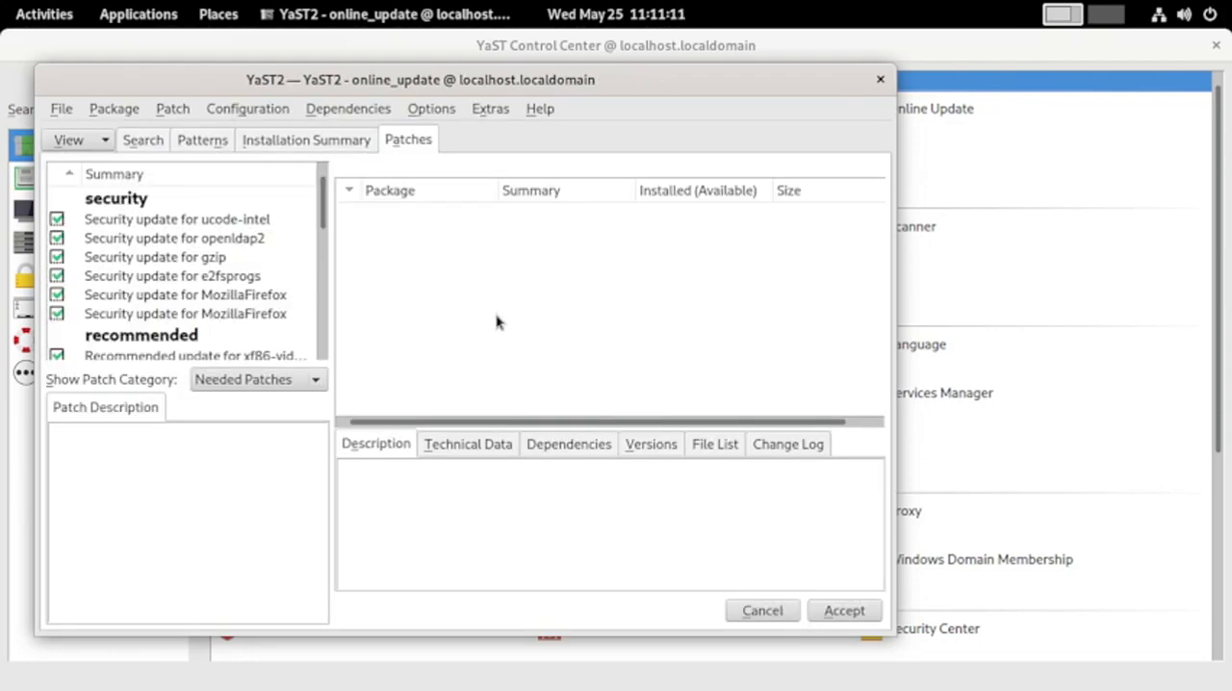
double_click(403, 87)
scroll(258, 234, "down", 1)
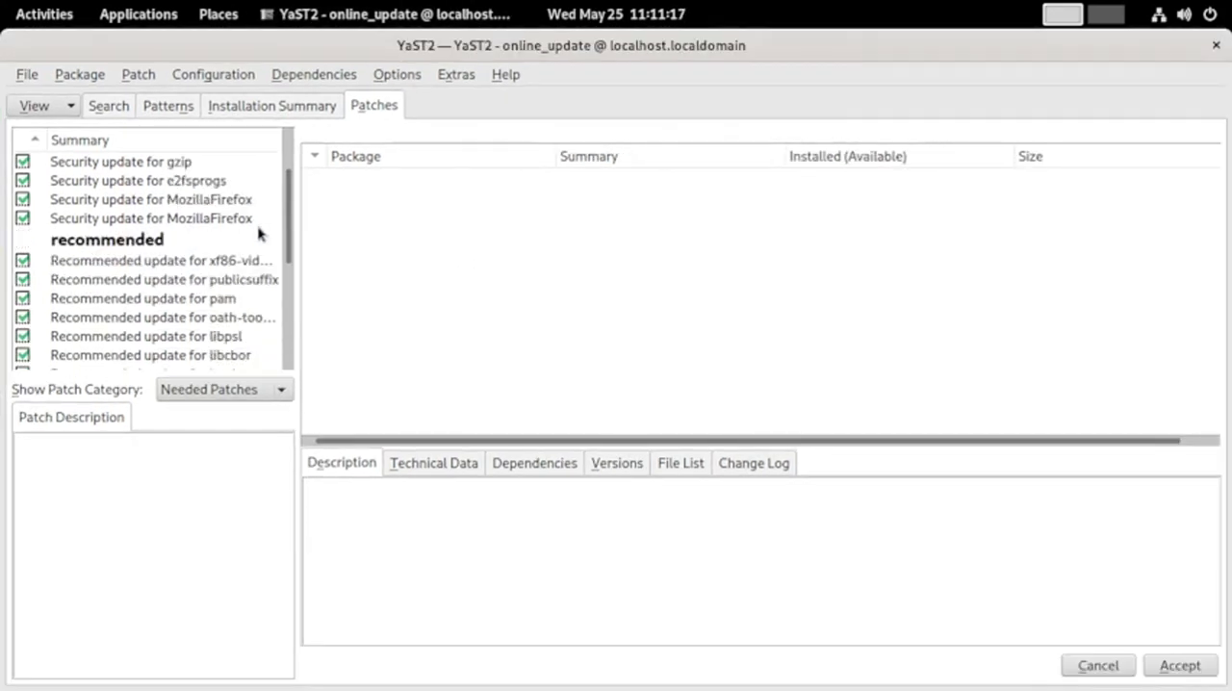
scroll(258, 234, "down", 3)
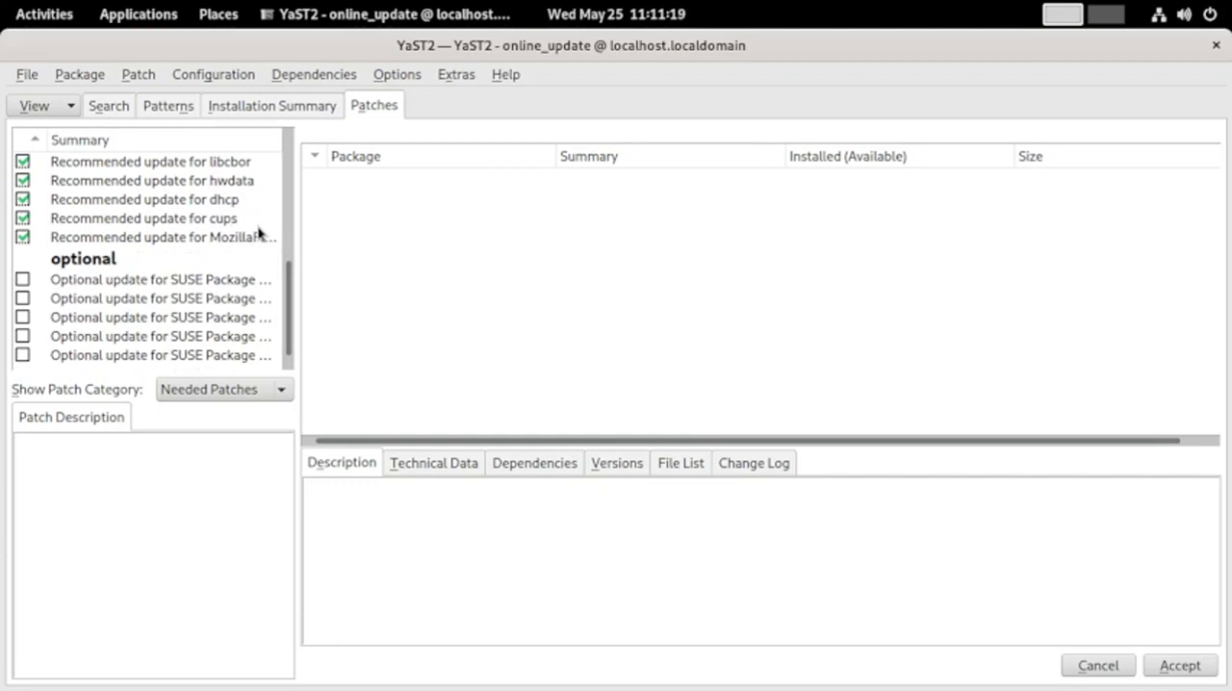
Inspect the descriptions and packages of the five optional SUSE Package Hub updates, and leave Online Update without applying patches
left_click(231, 281)
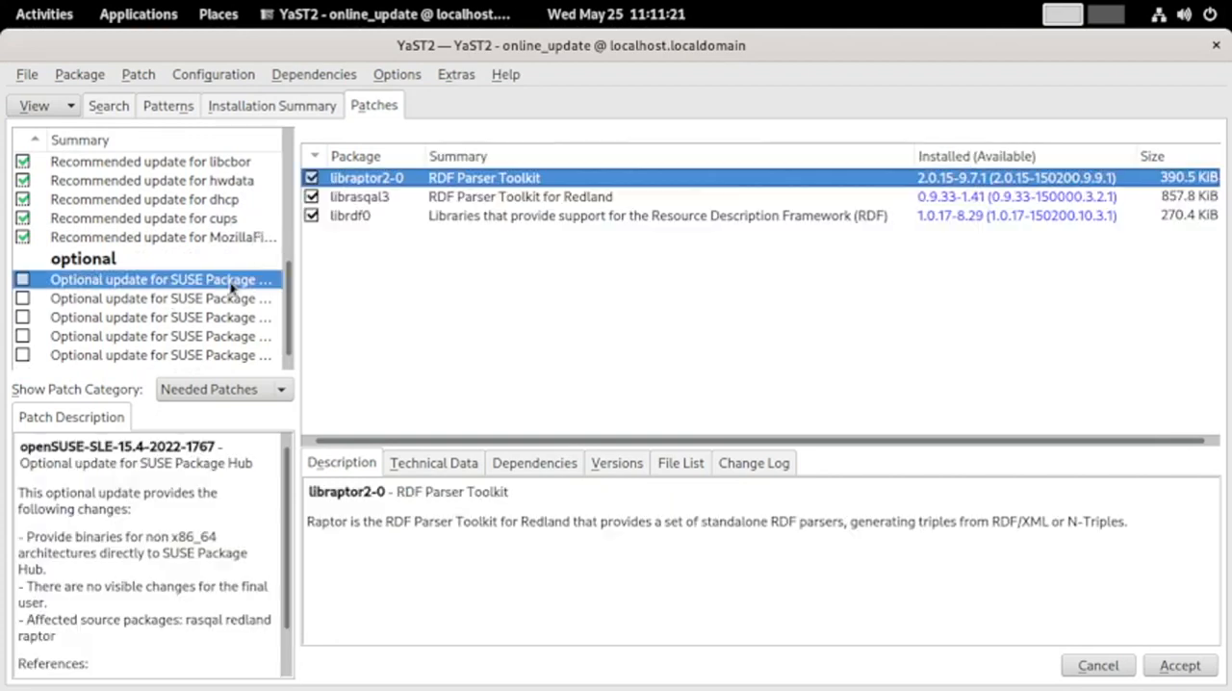
left_click(202, 300)
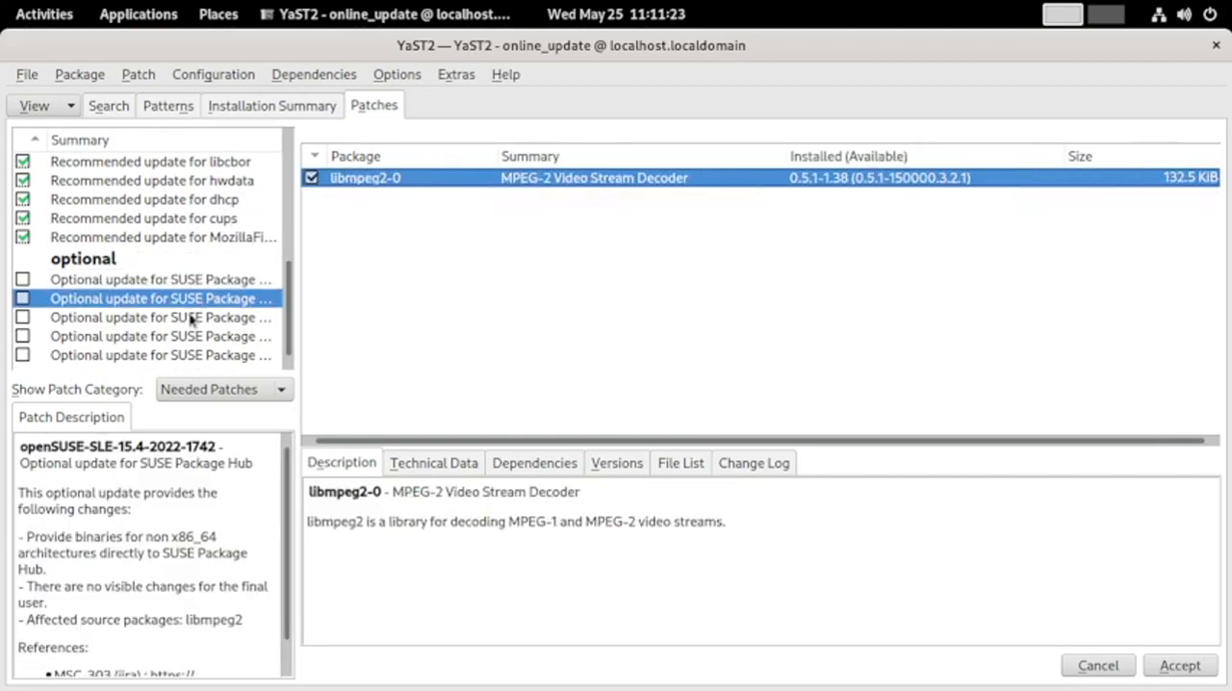
left_click(190, 321)
left_click(188, 339)
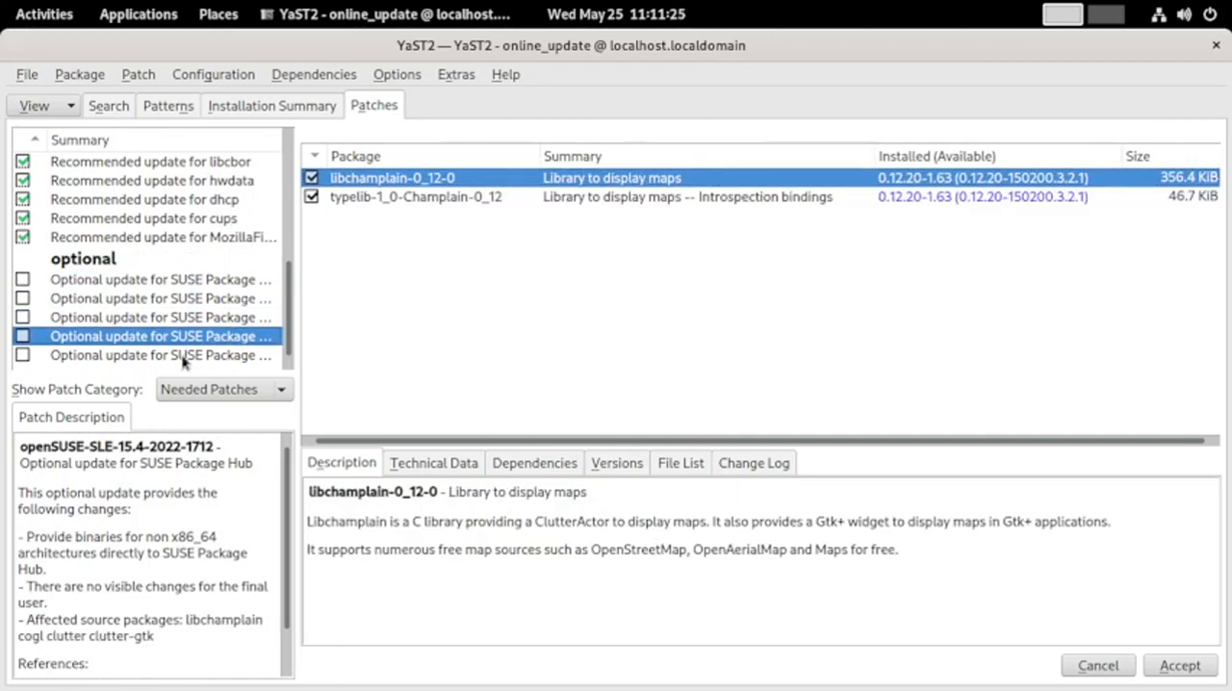
left_click(186, 356)
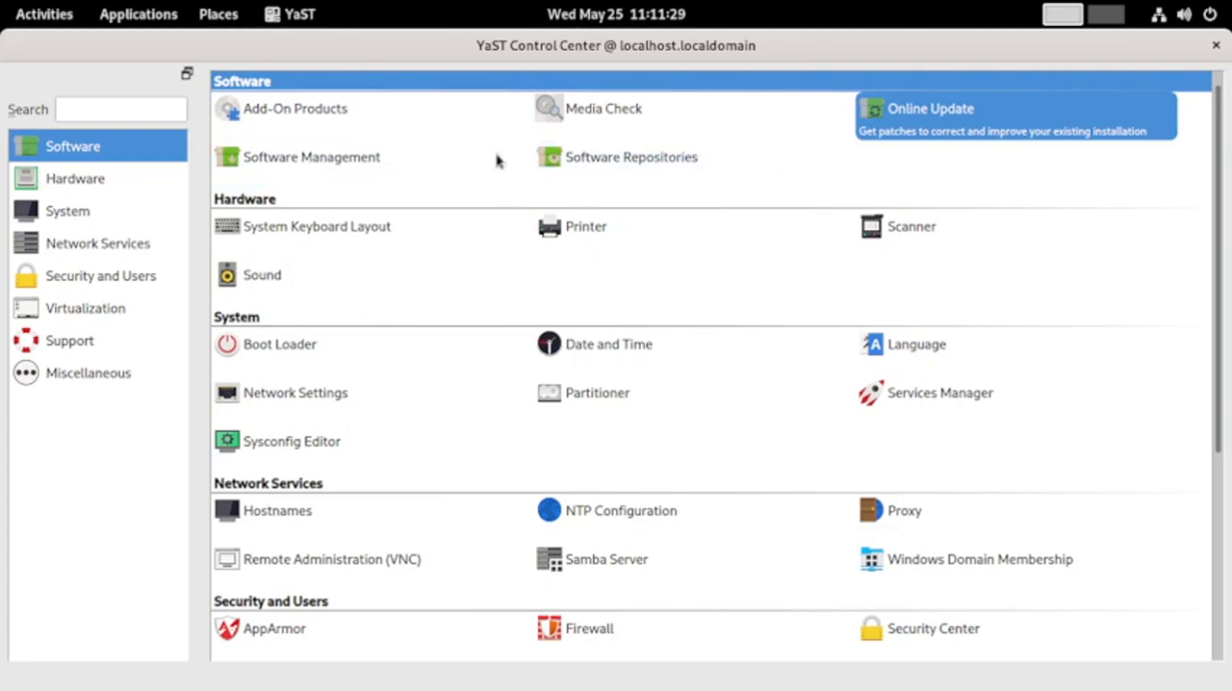
Open Software Management on the Patterns view, maximize the window and widen the pattern list to show the full names
left_click(366, 162)
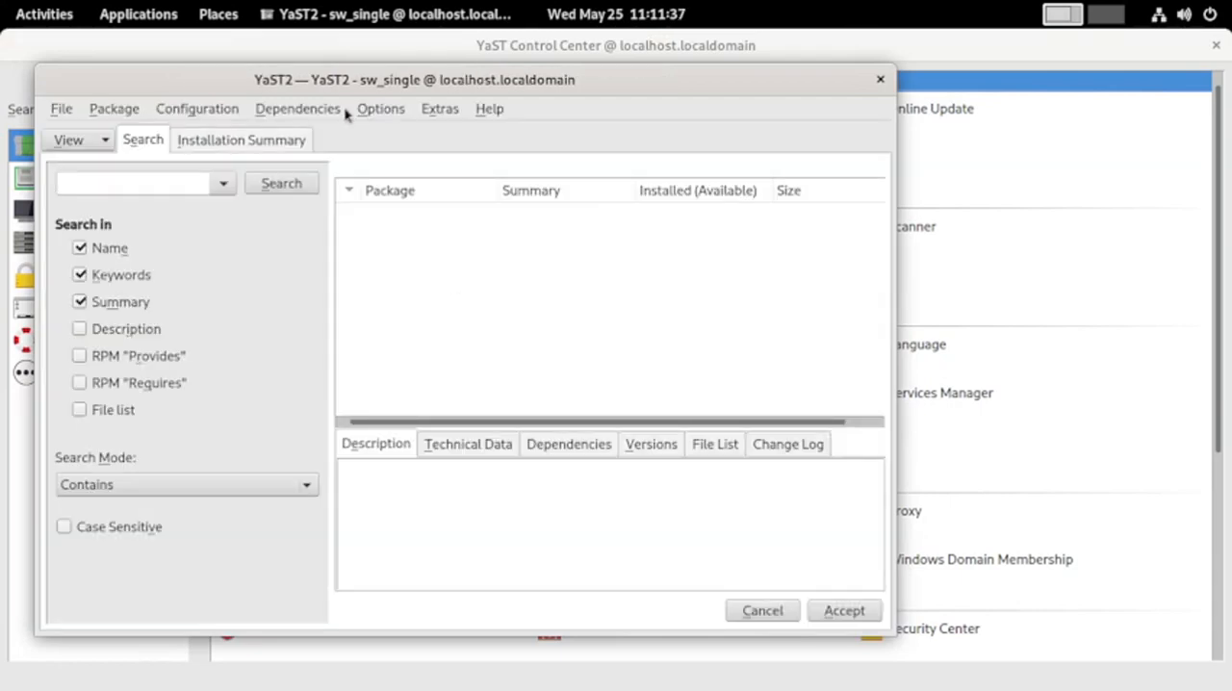
left_click(92, 143)
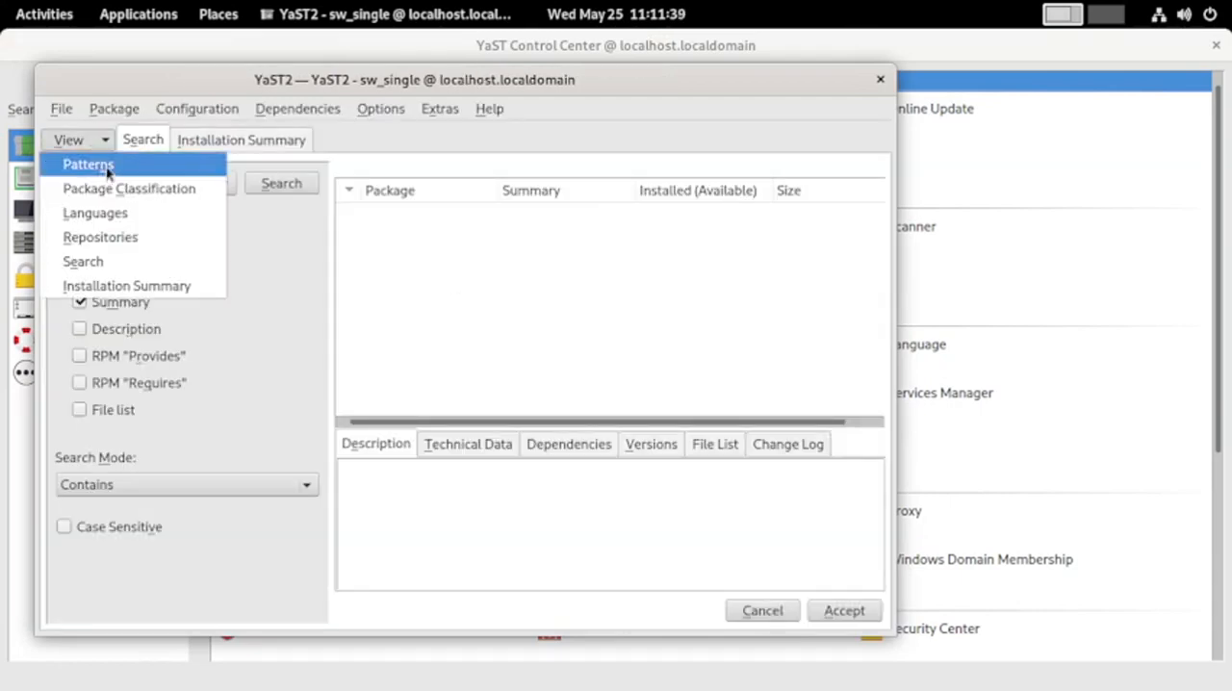
left_click(89, 165)
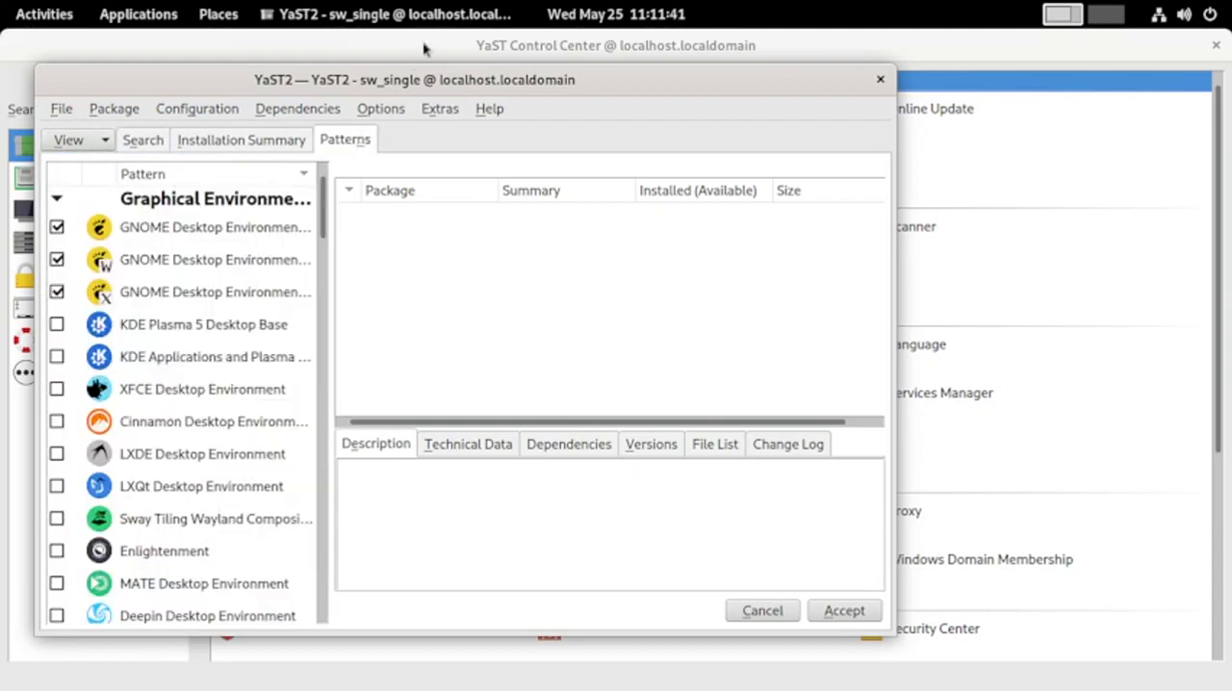
double_click(416, 81)
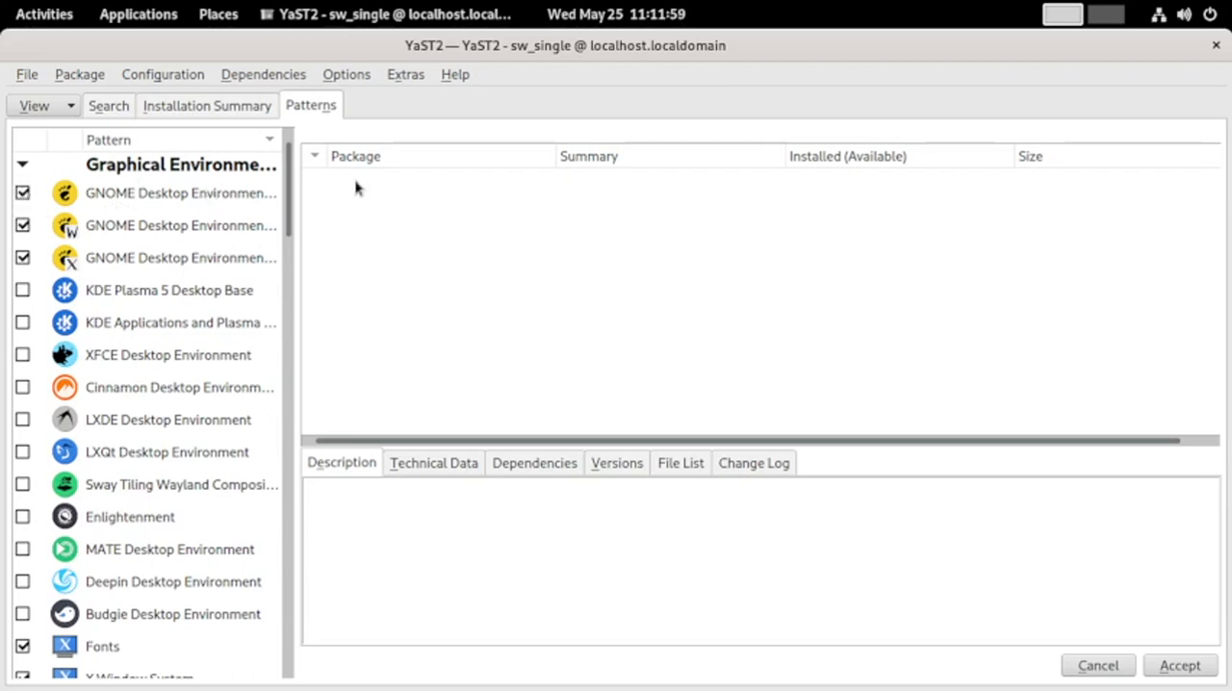
left_click_drag(296, 180, 399, 183)
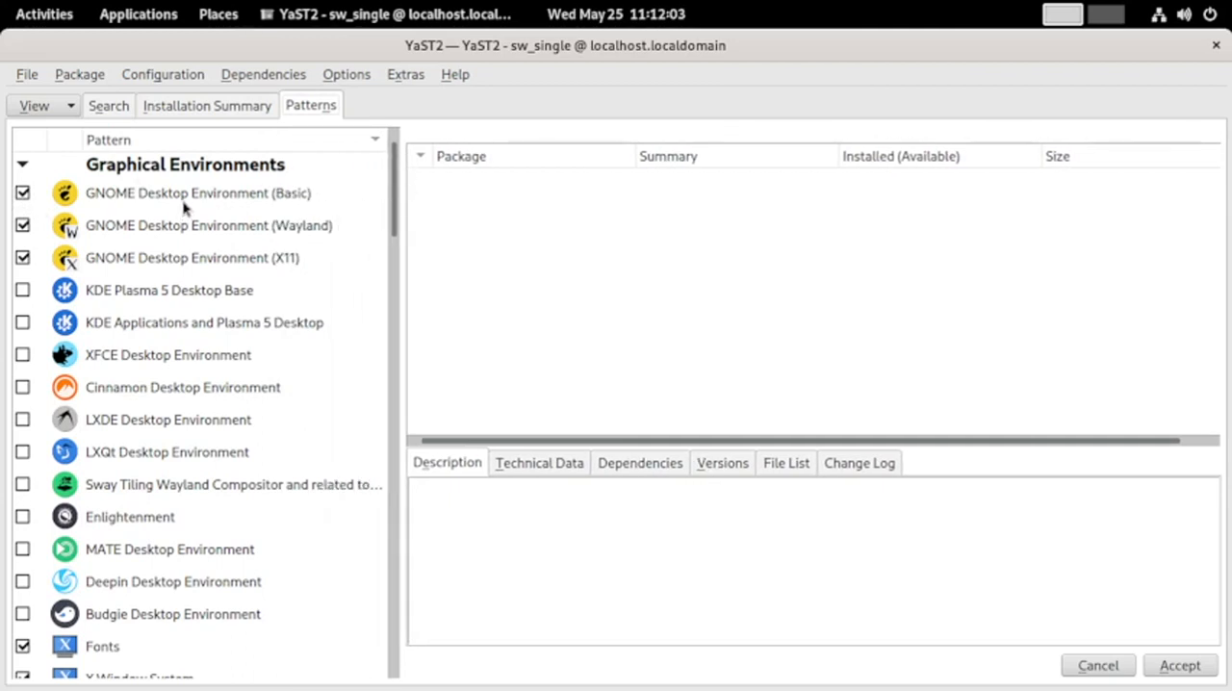
Read the descriptions of the GNOME and KDE desktop patterns, and examine the packages in the Fonts pattern
mouse_move(175, 199)
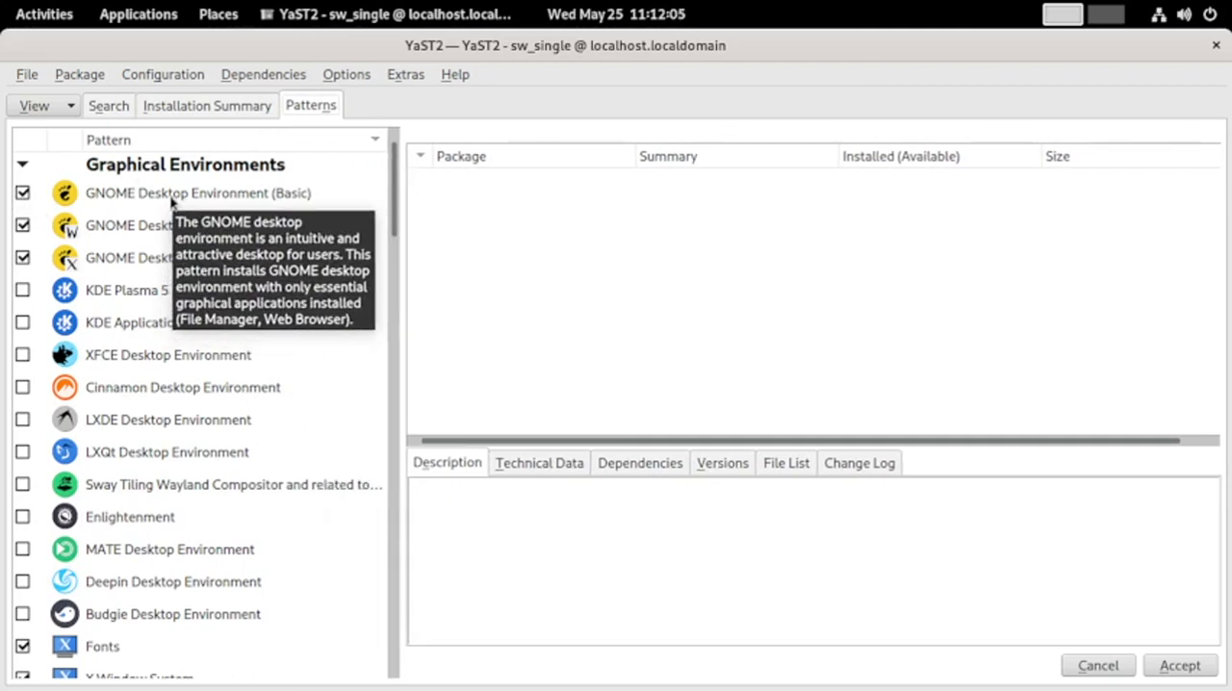
mouse_move(295, 223)
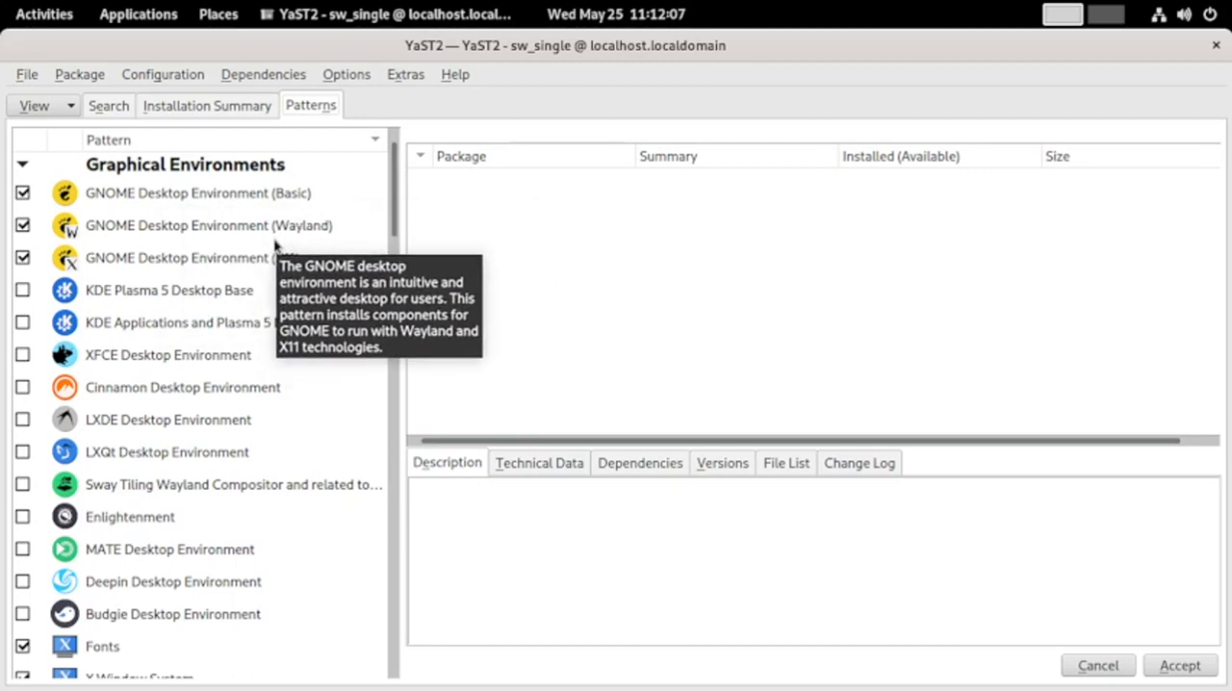
mouse_move(267, 260)
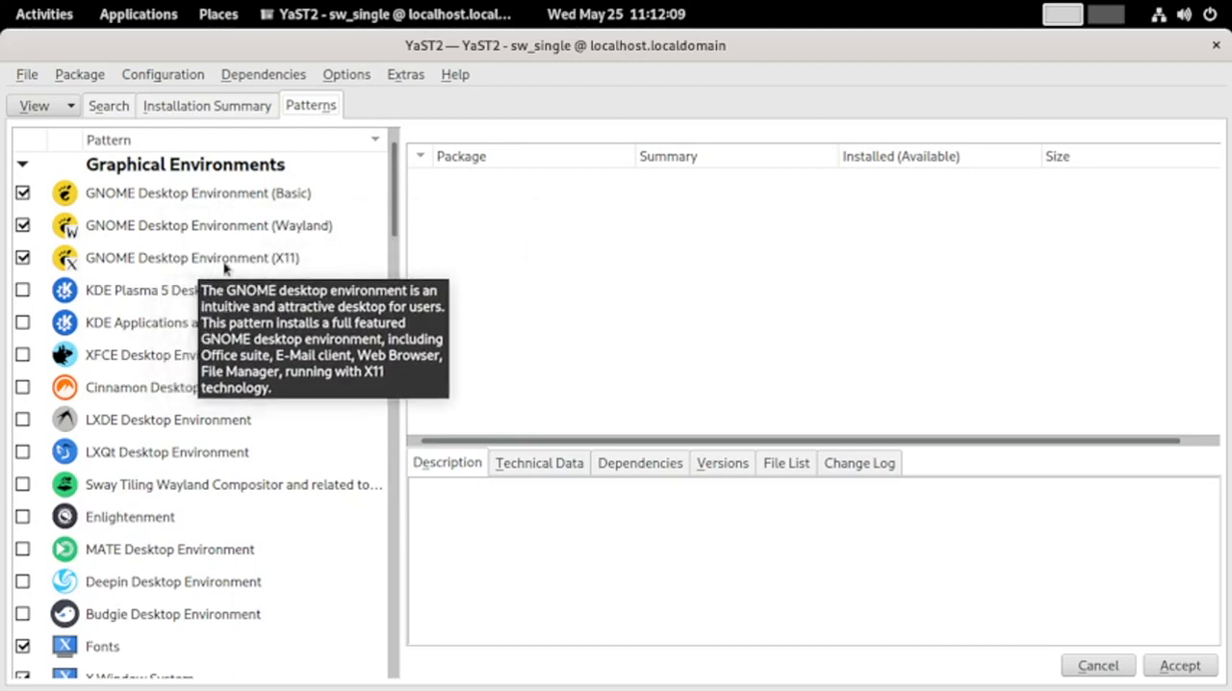
mouse_move(113, 300)
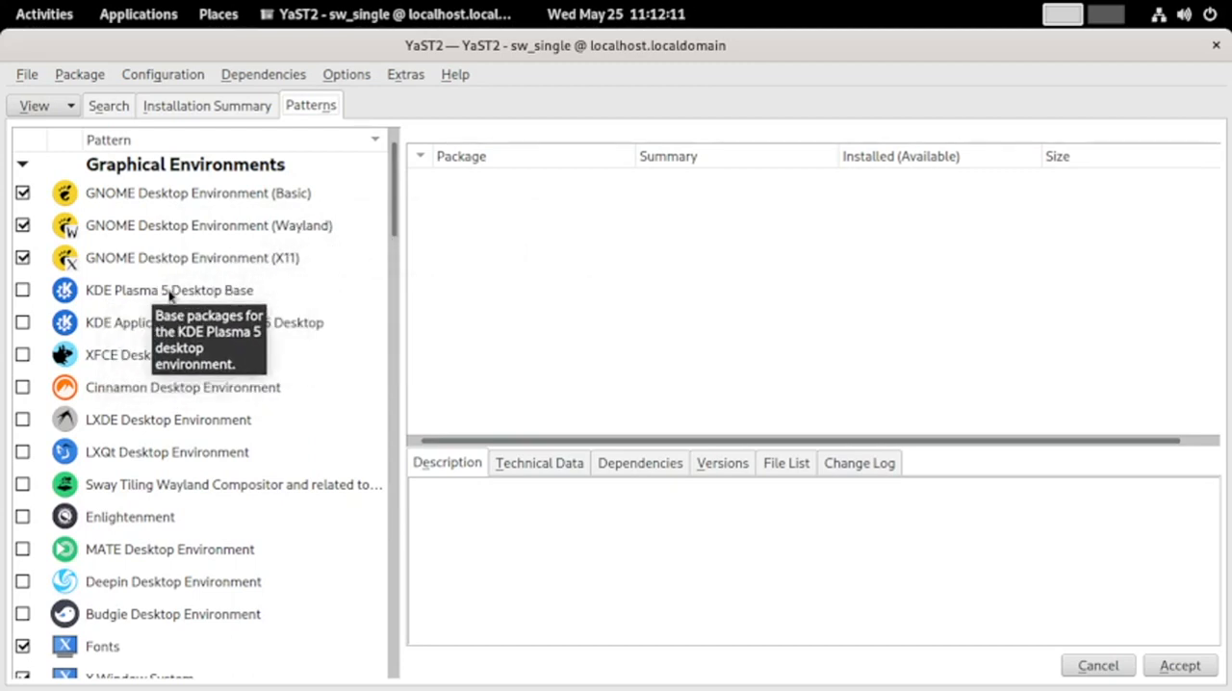
mouse_move(154, 335)
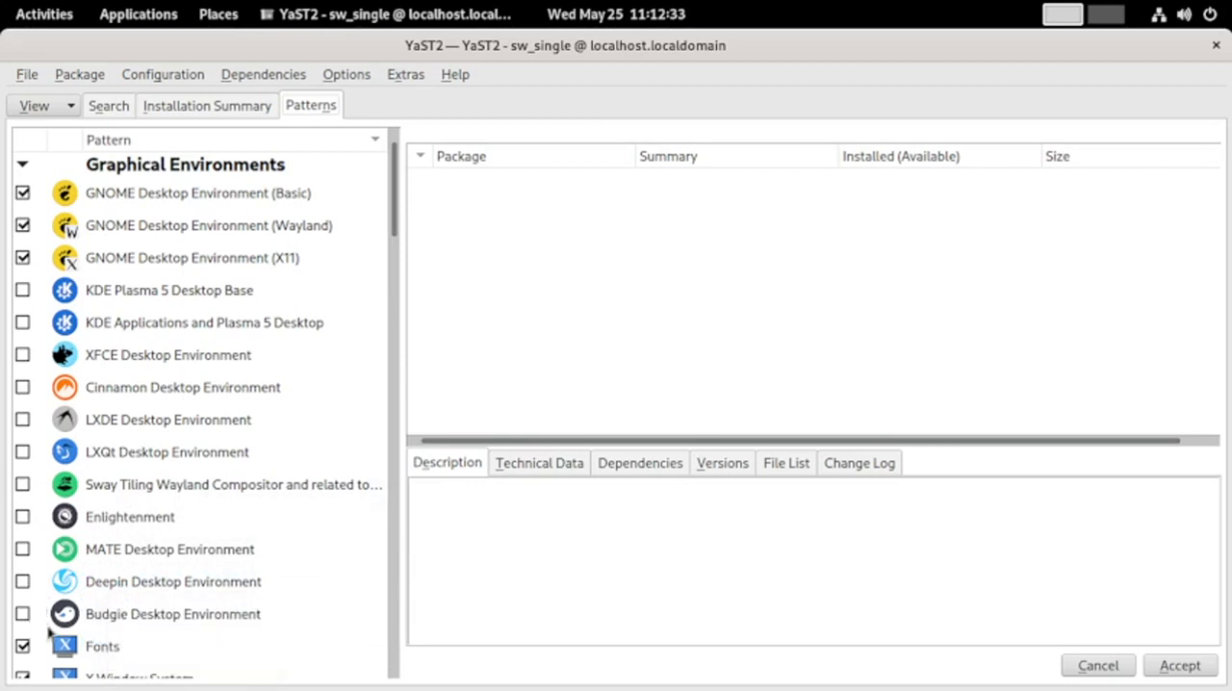
scroll(348, 570, "down", 2)
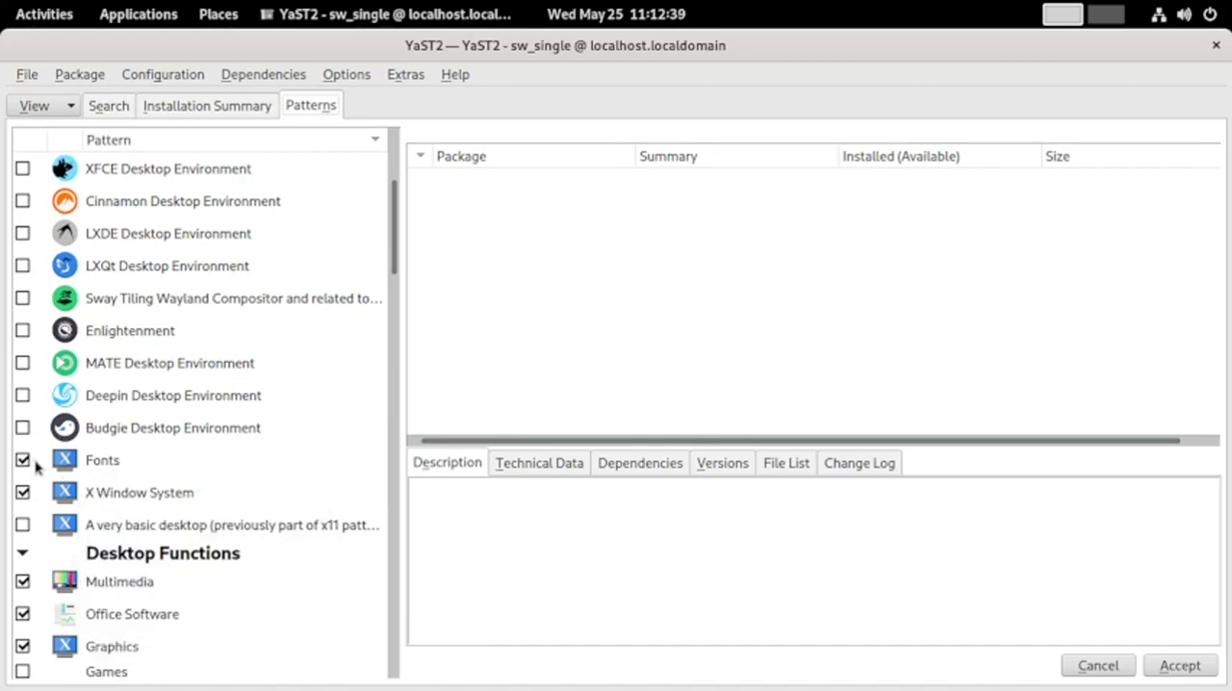
left_click(112, 470)
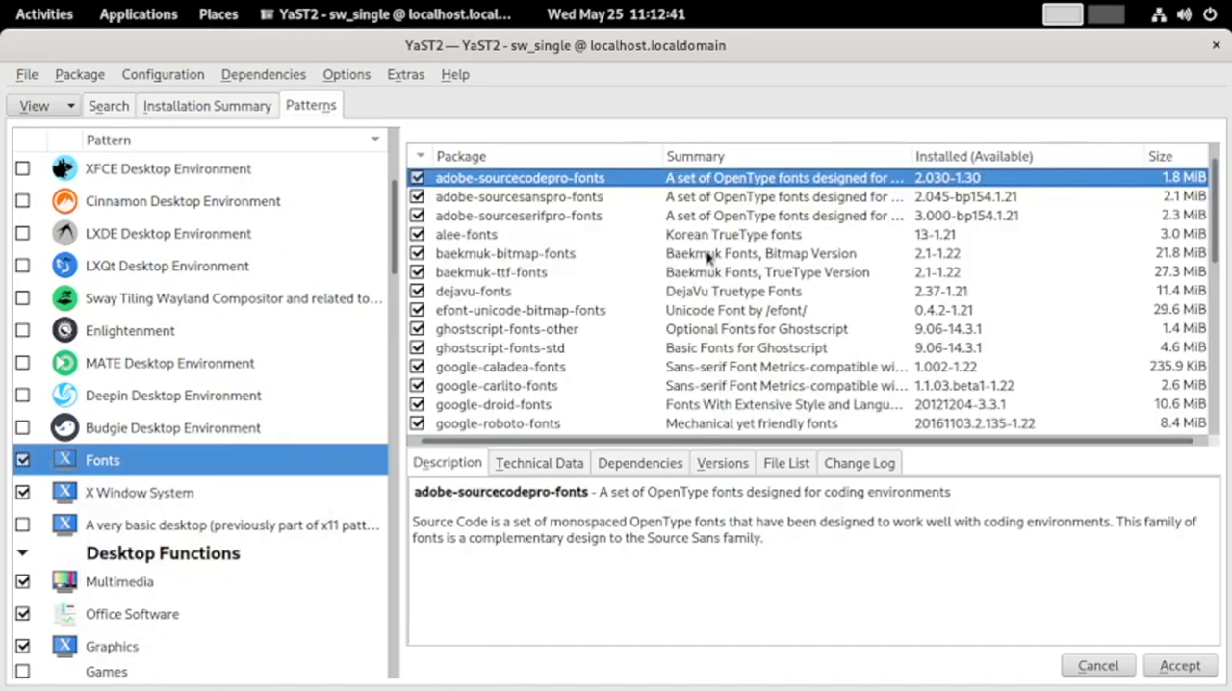
scroll(707, 255, "down", 8)
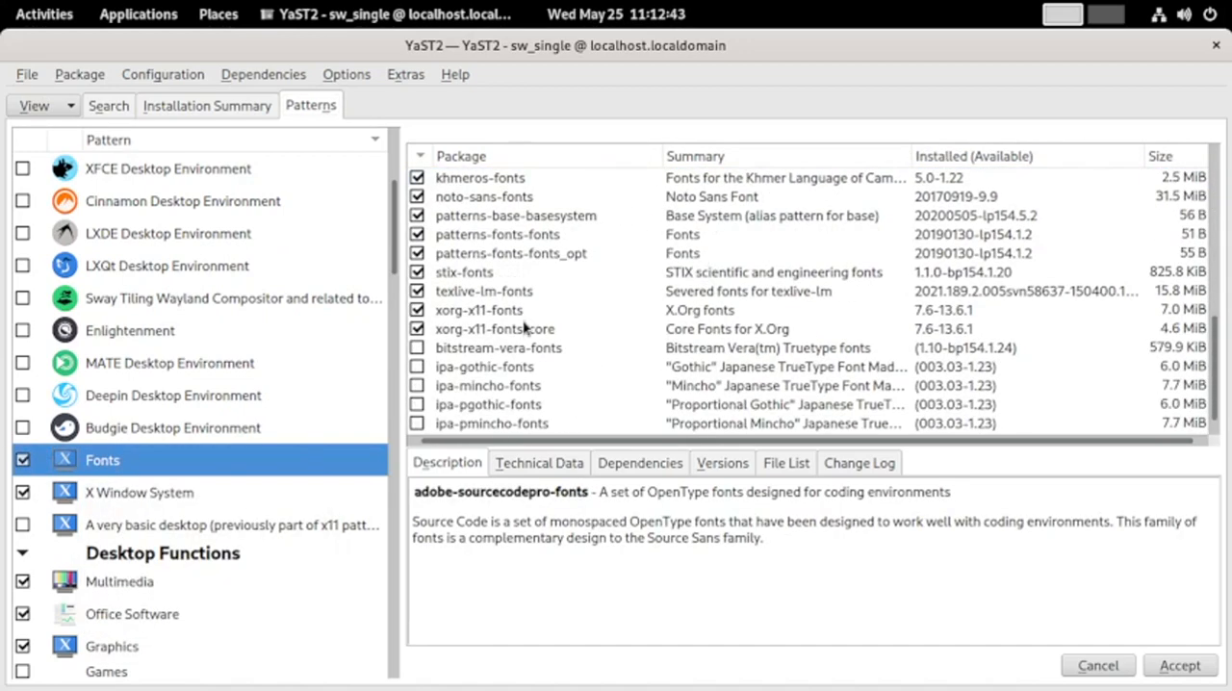
Examine the packages in the X Window System pattern and the very basic desktop pattern
left_click(98, 498)
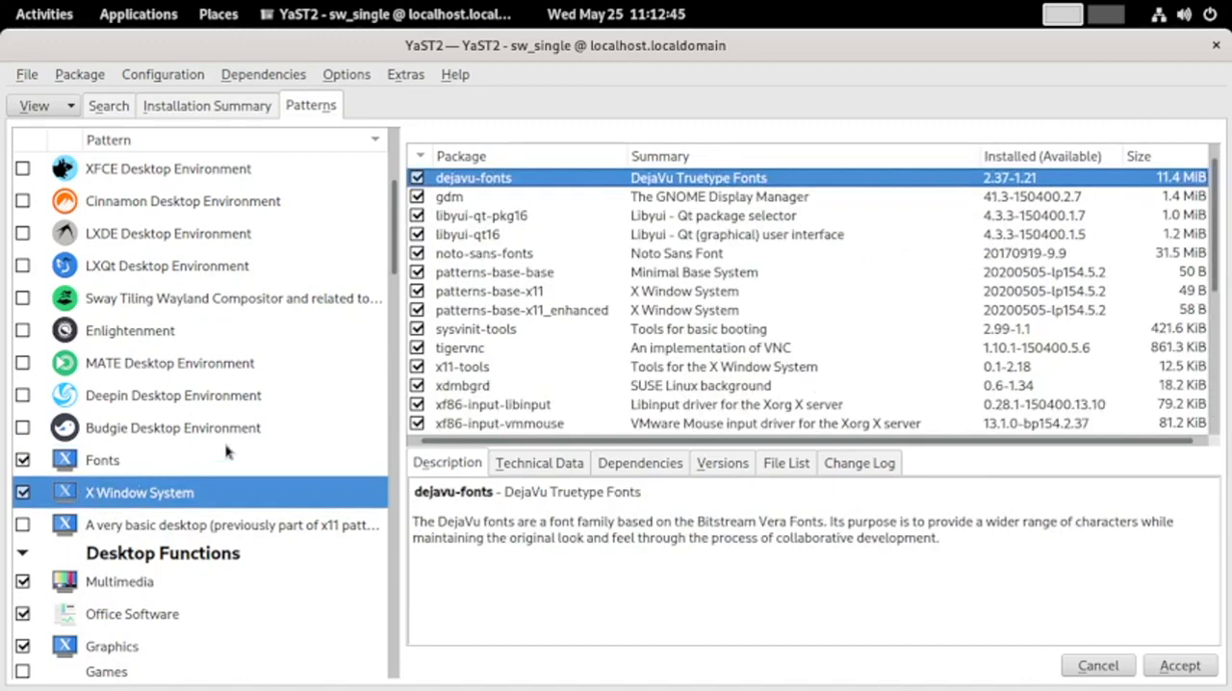
scroll(491, 241, "down", 3)
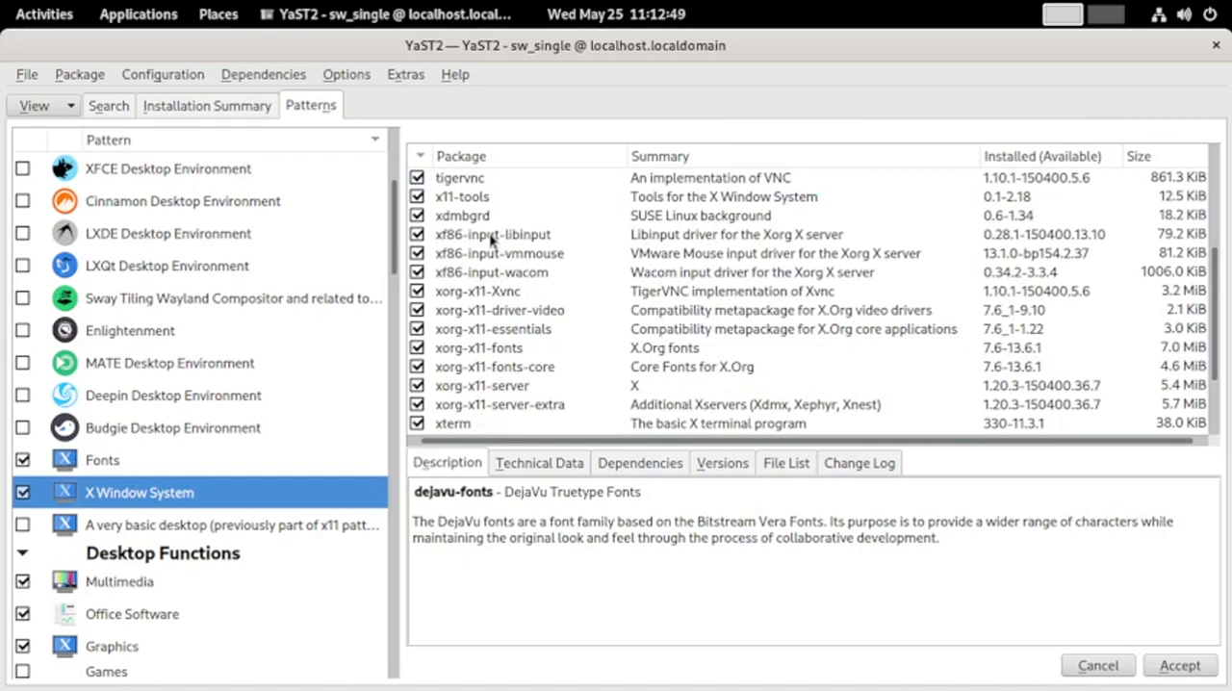
scroll(521, 348, "down", 2)
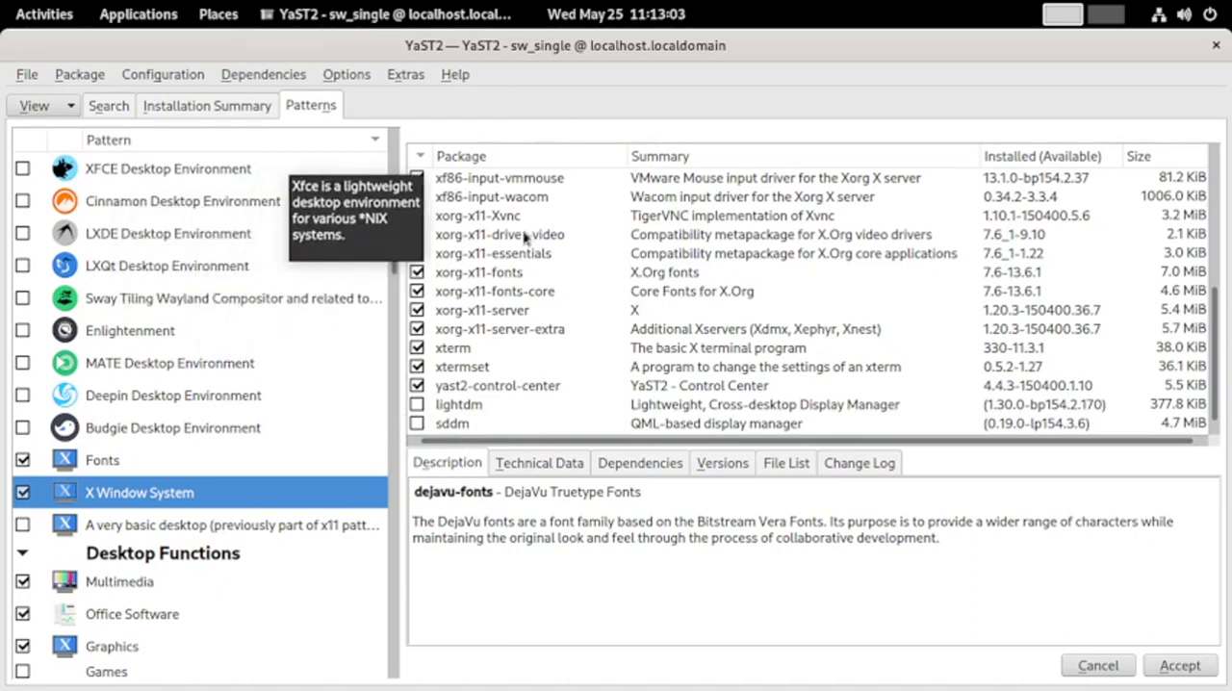
scroll(528, 239, "up", 5)
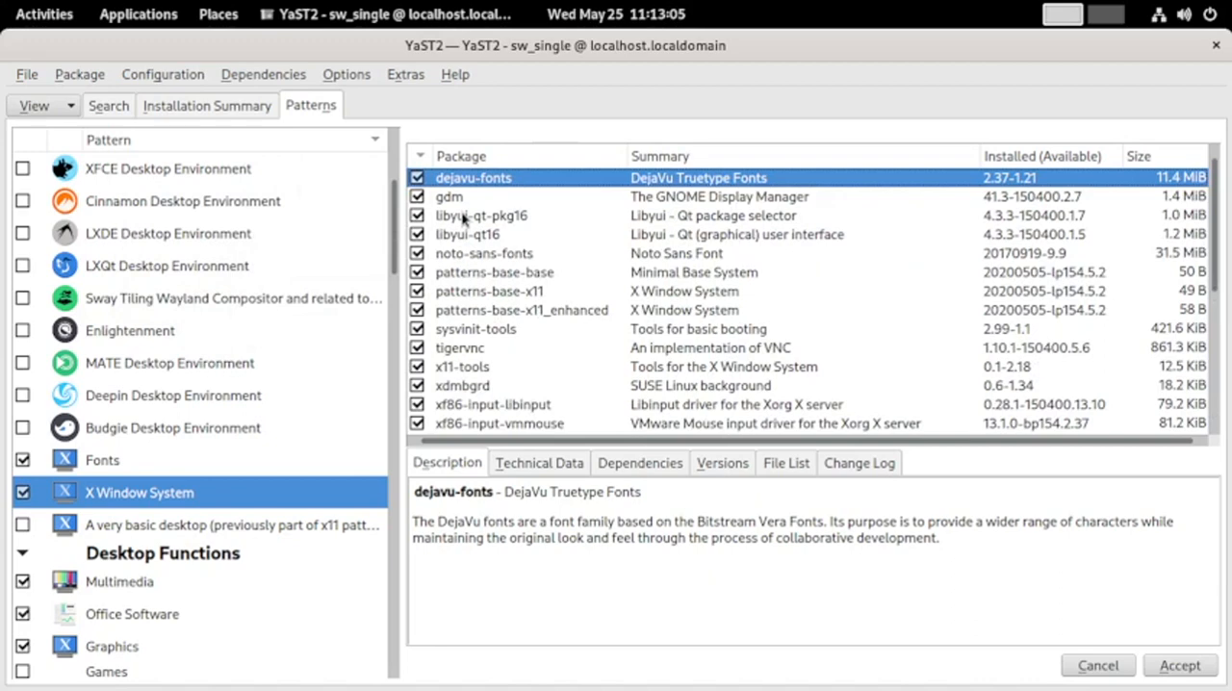
scroll(424, 385, "down", 5)
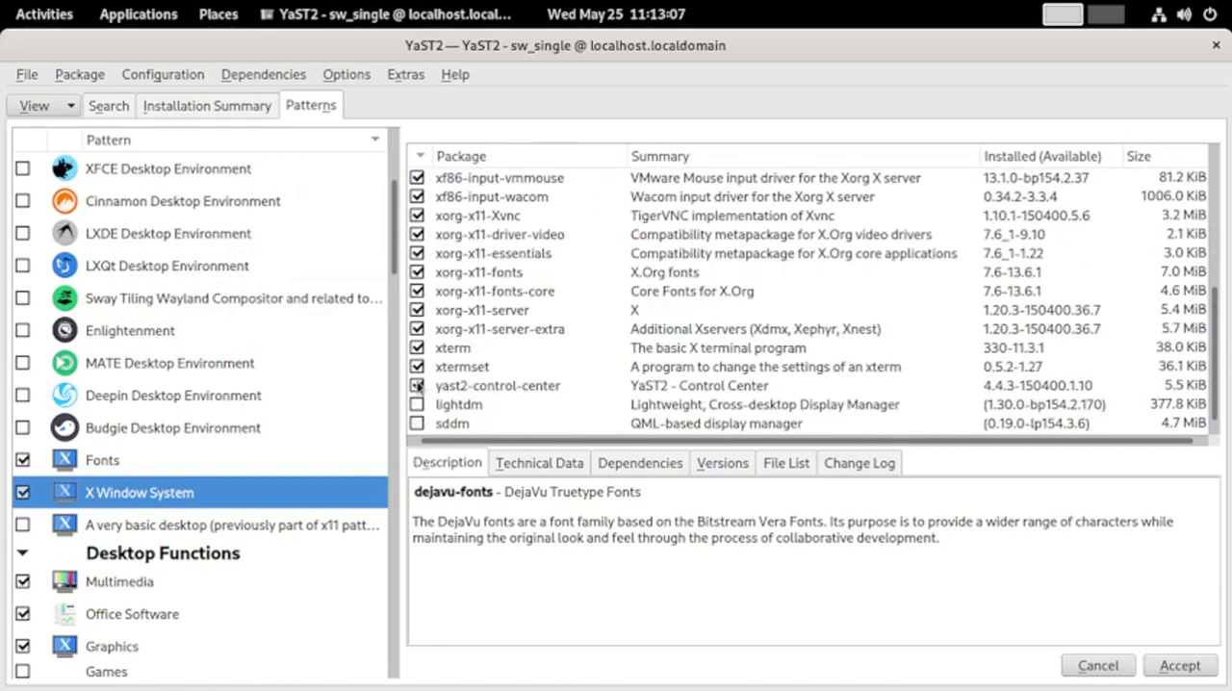
left_click(81, 527)
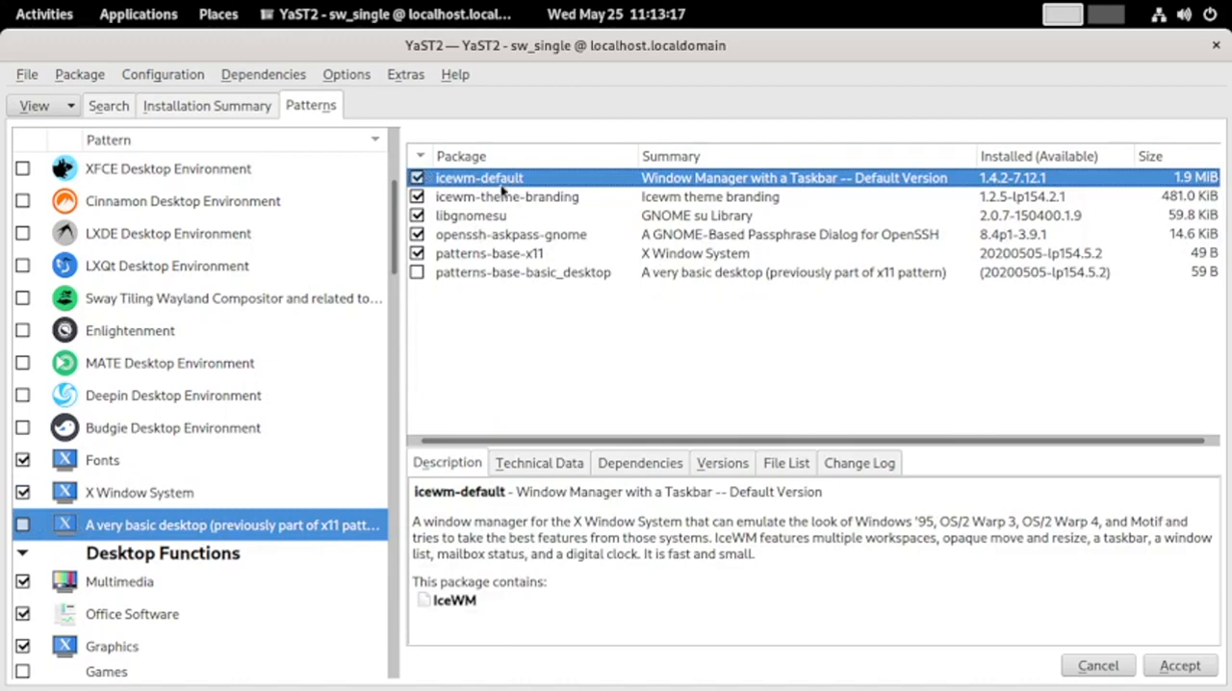
Examine the packages in the Multimedia pattern under Desktop Functions and display those of the Office Software pattern
scroll(139, 574, "down", 3)
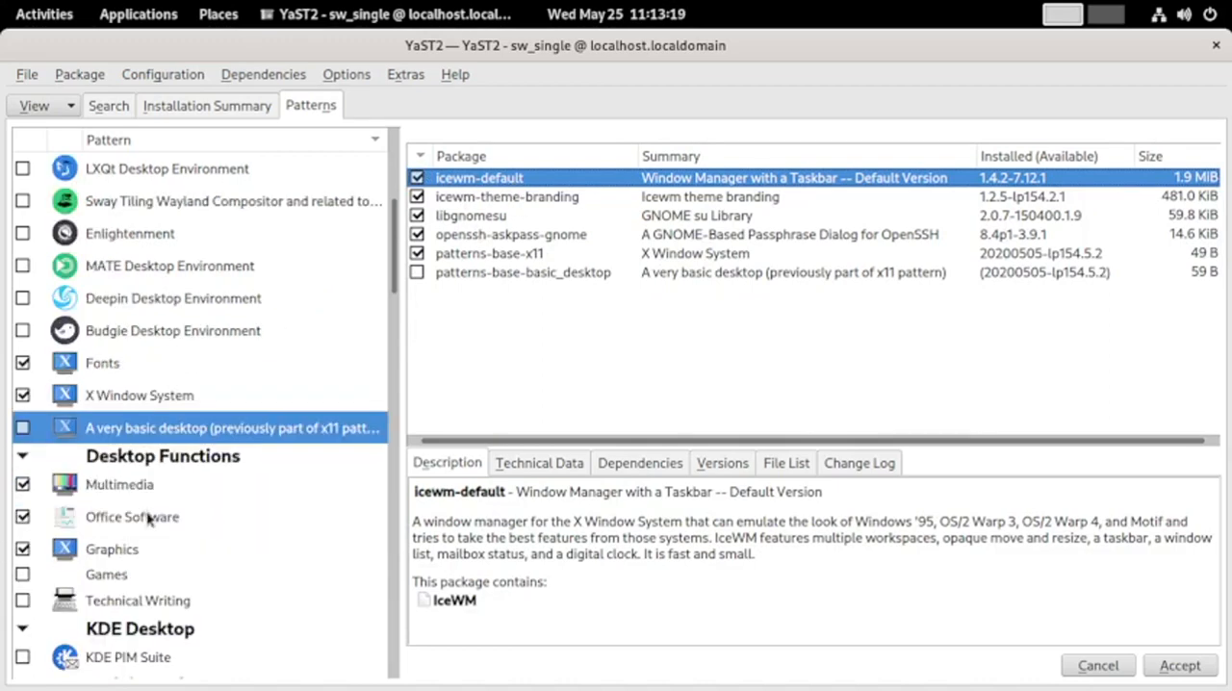
left_click(132, 483)
scroll(577, 261, "down", 5)
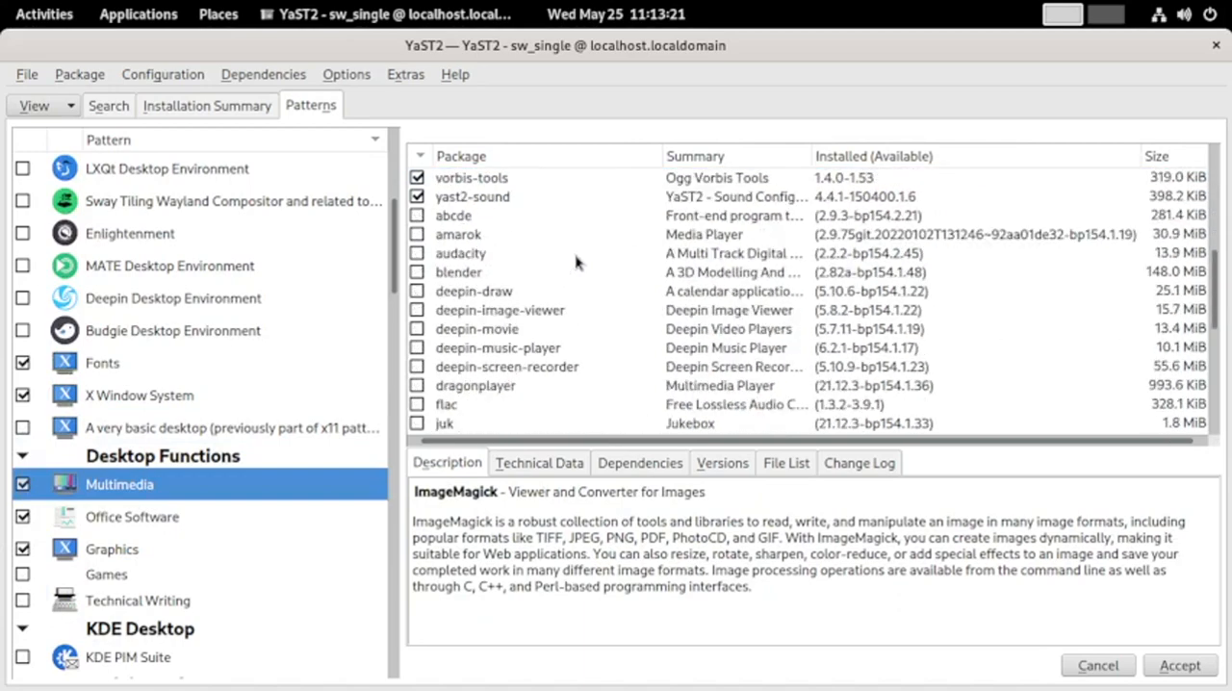
scroll(578, 261, "down", 5)
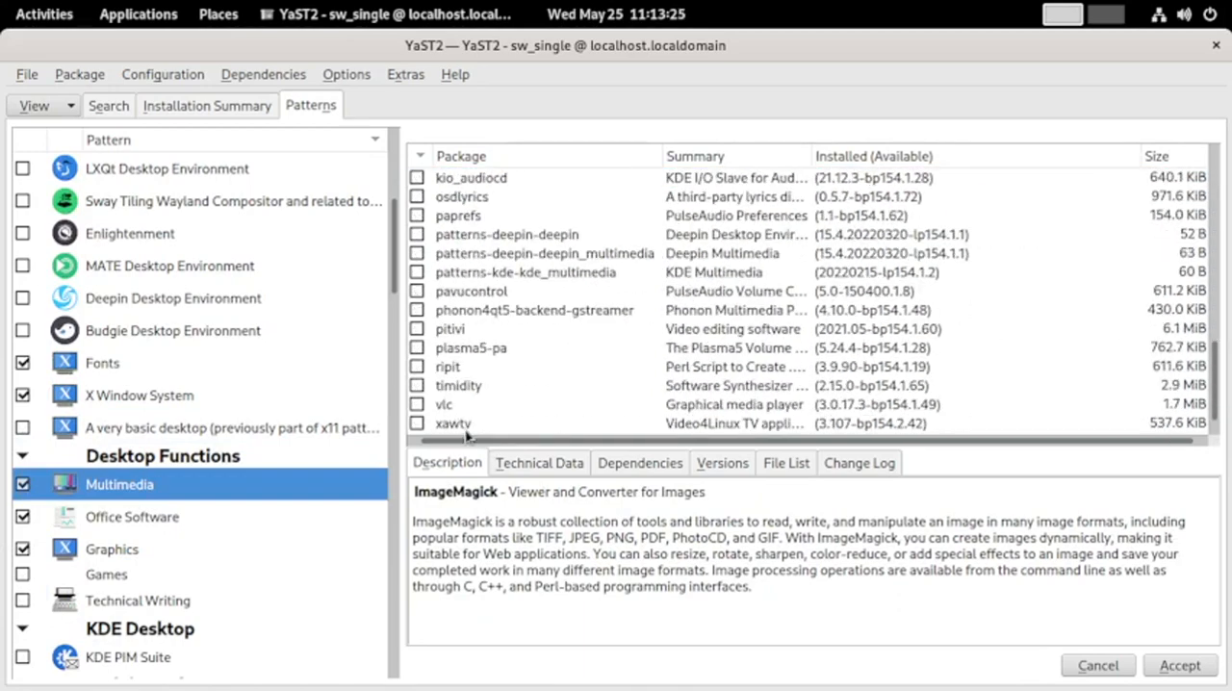
scroll(465, 435, "up", 7)
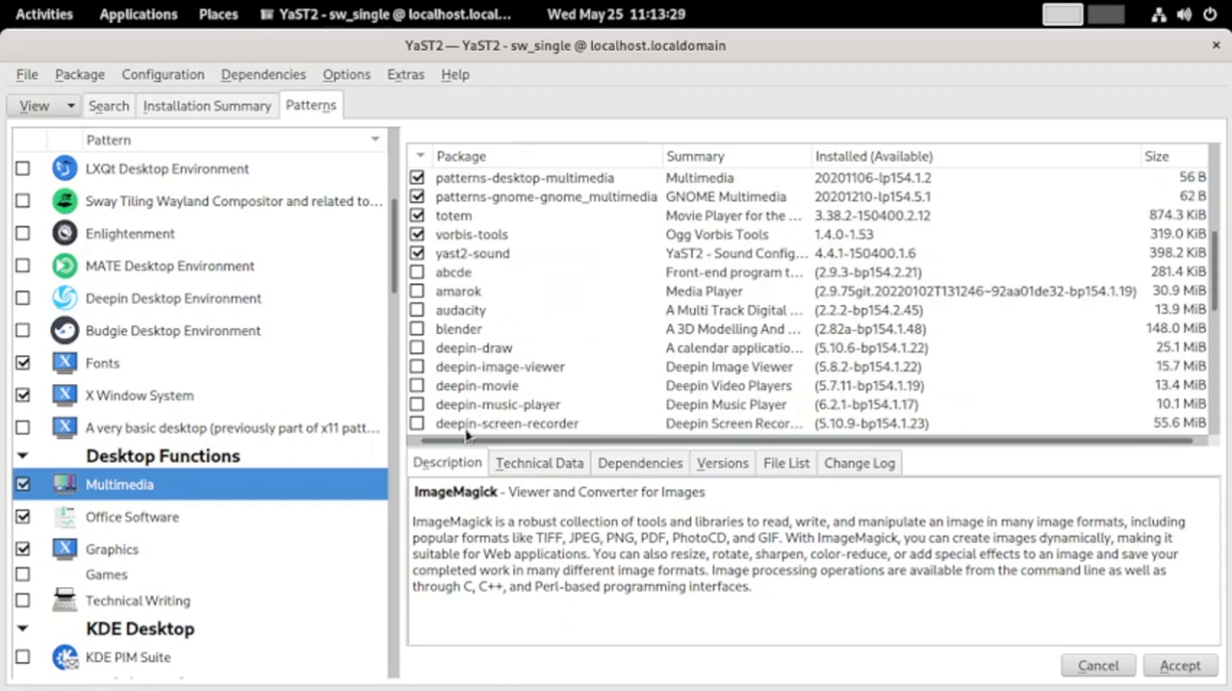
scroll(484, 364, "down", 7)
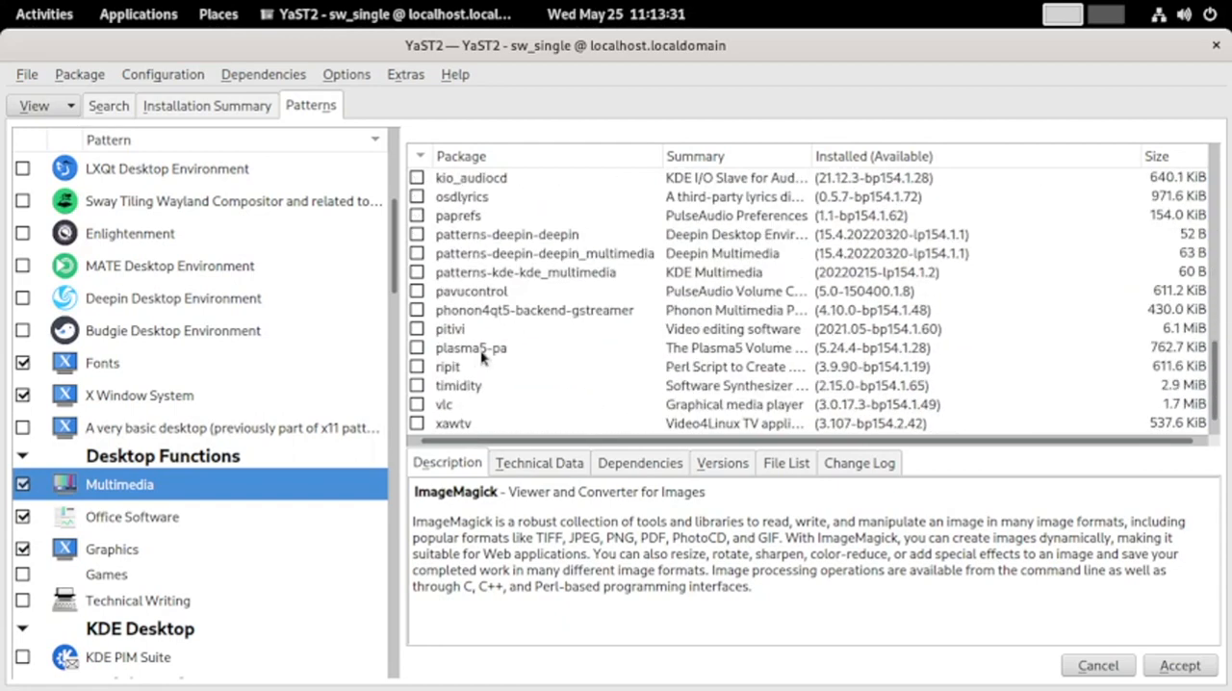
left_click(176, 525)
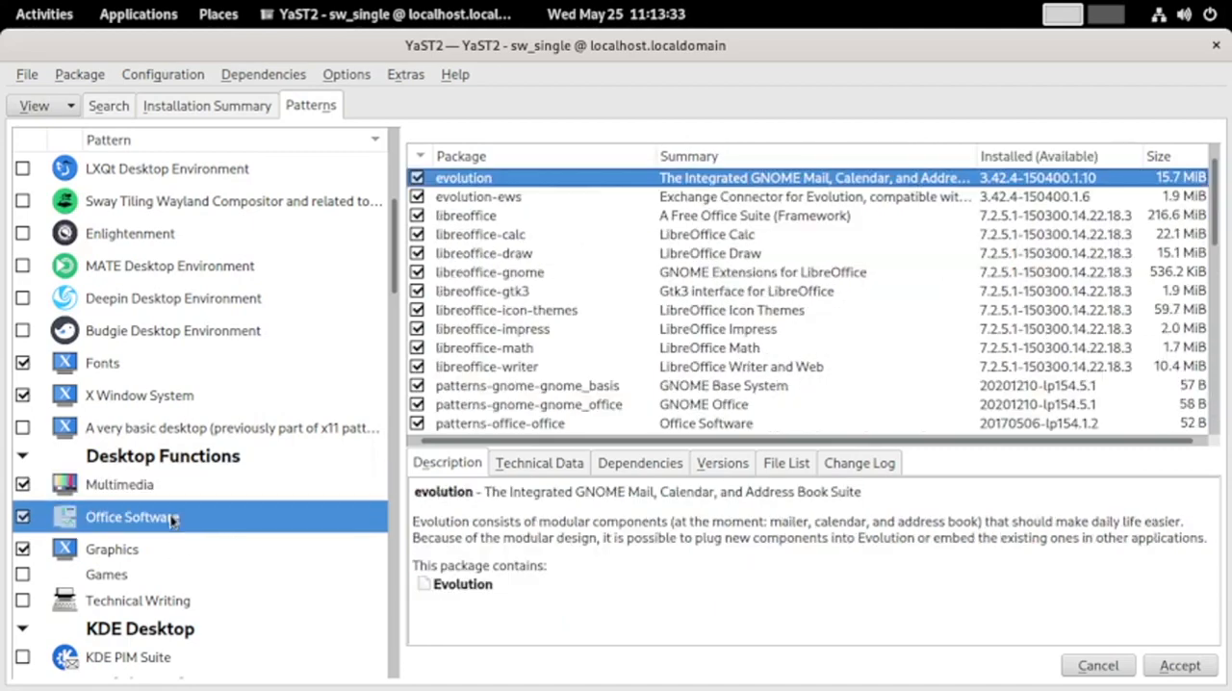
Examine the full list of packages in the Office Software pattern
scroll(611, 214, "down", 7)
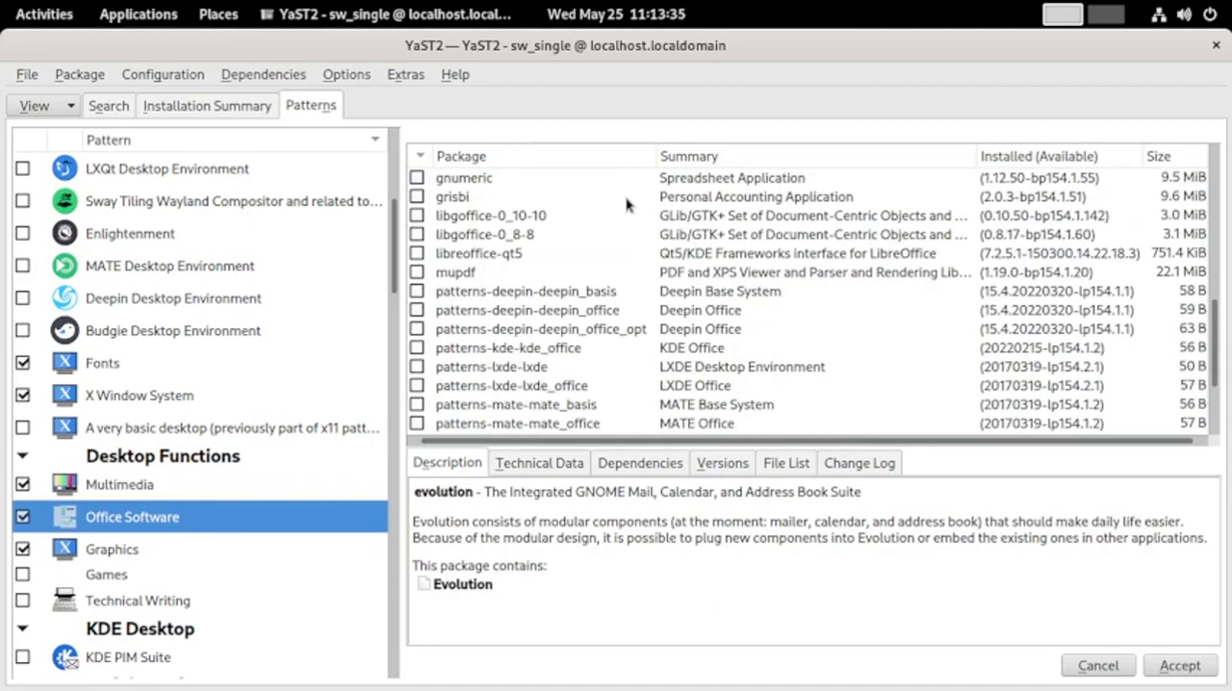
scroll(626, 204, "up", 3)
scroll(626, 204, "up", 1)
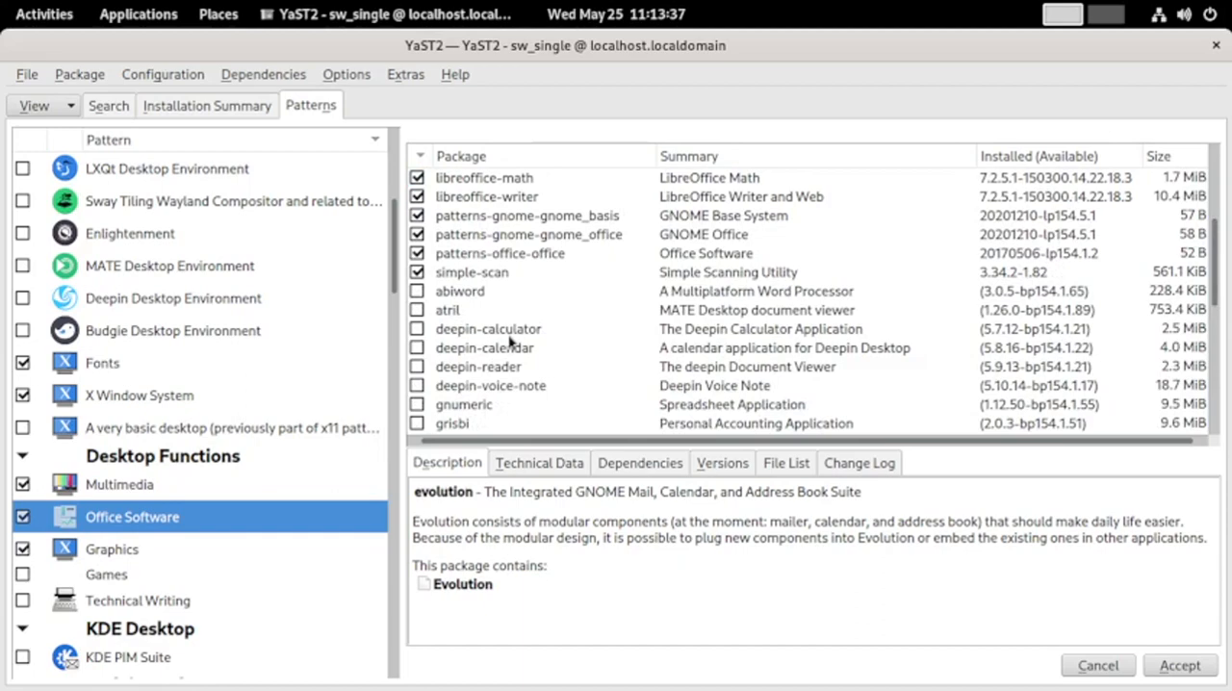
scroll(510, 338, "down", 6)
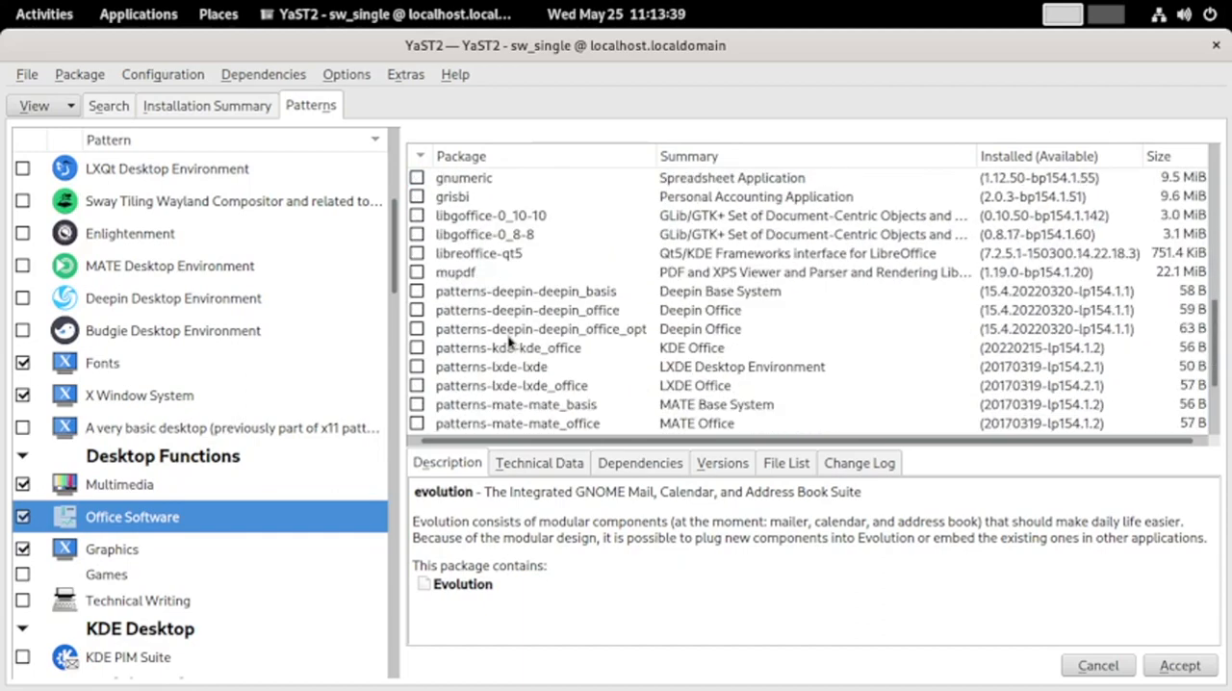
Examine the packages in the Graphics pattern and the Games pattern under Desktop Functions
left_click(120, 548)
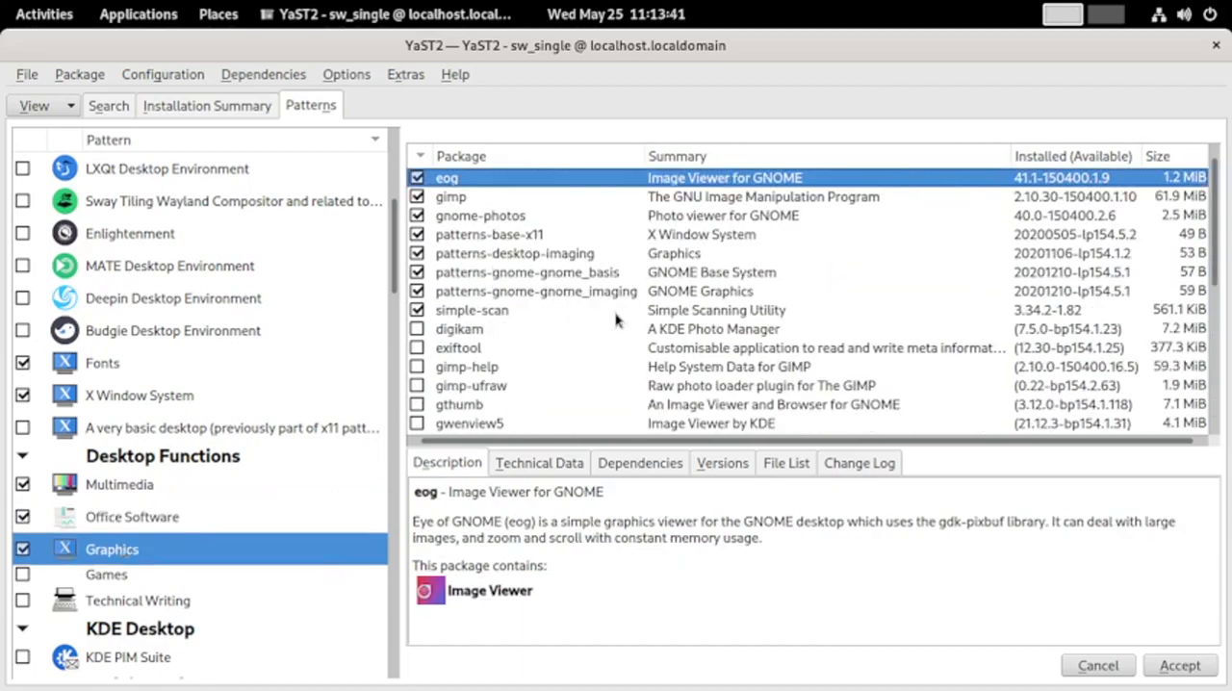
scroll(617, 320, "down", 5)
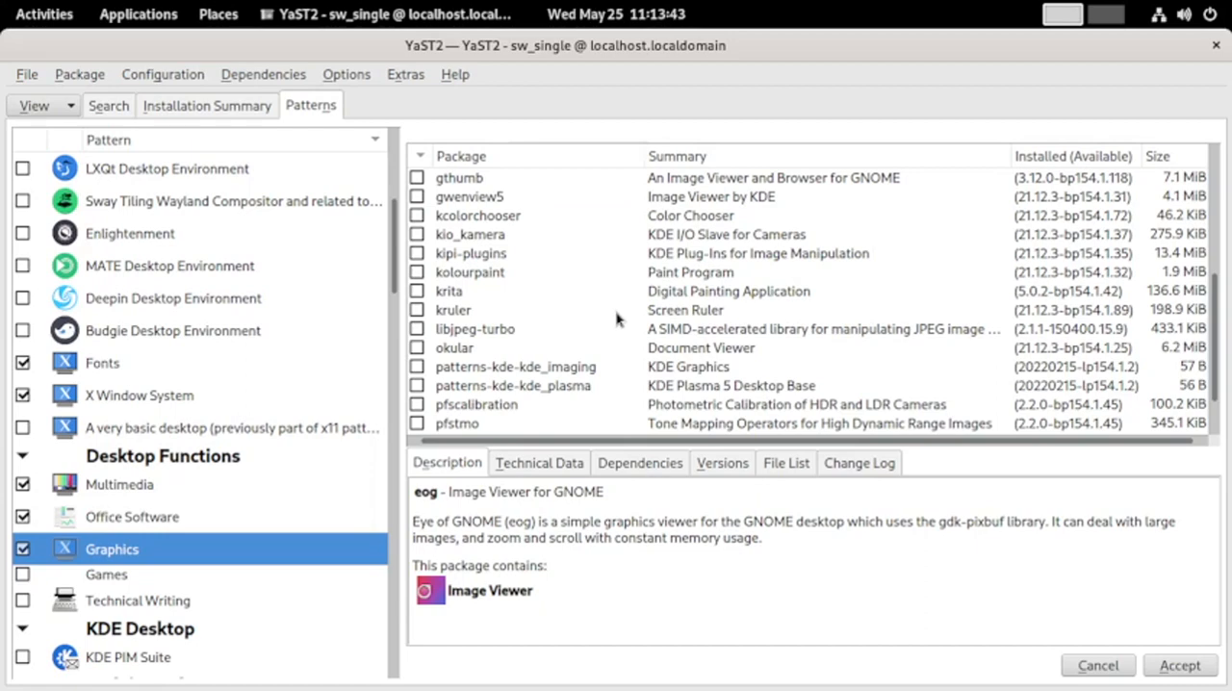
scroll(617, 320, "down", 1)
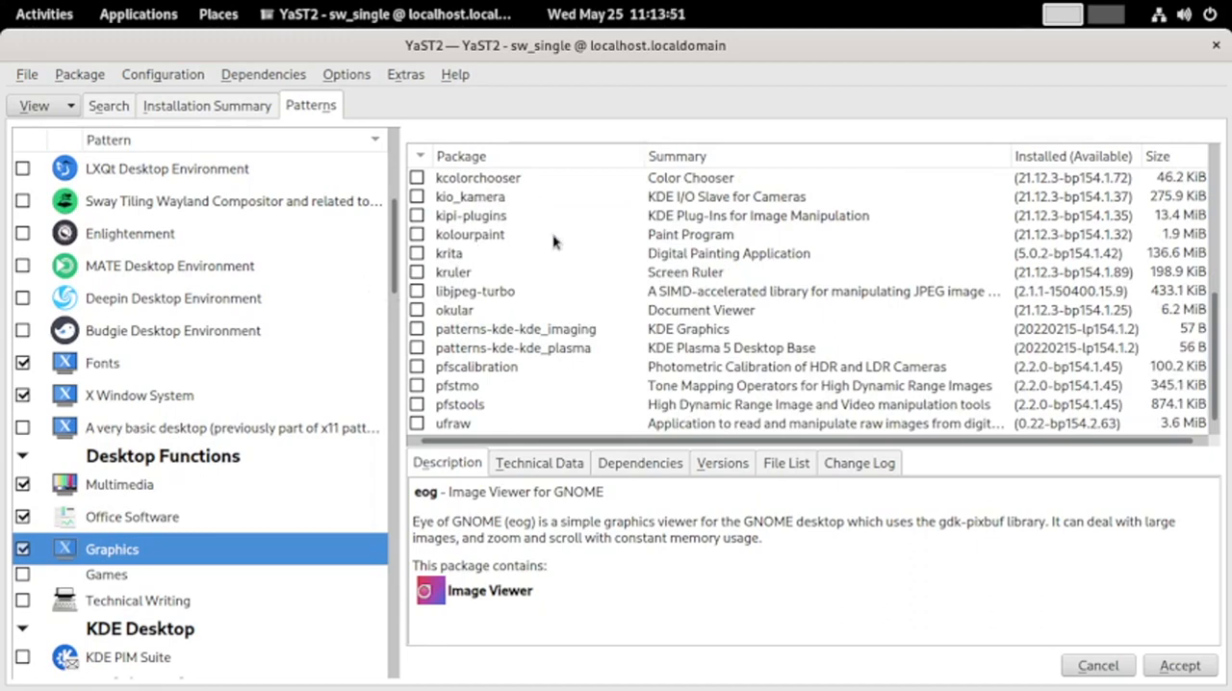
scroll(554, 241, "up", 5)
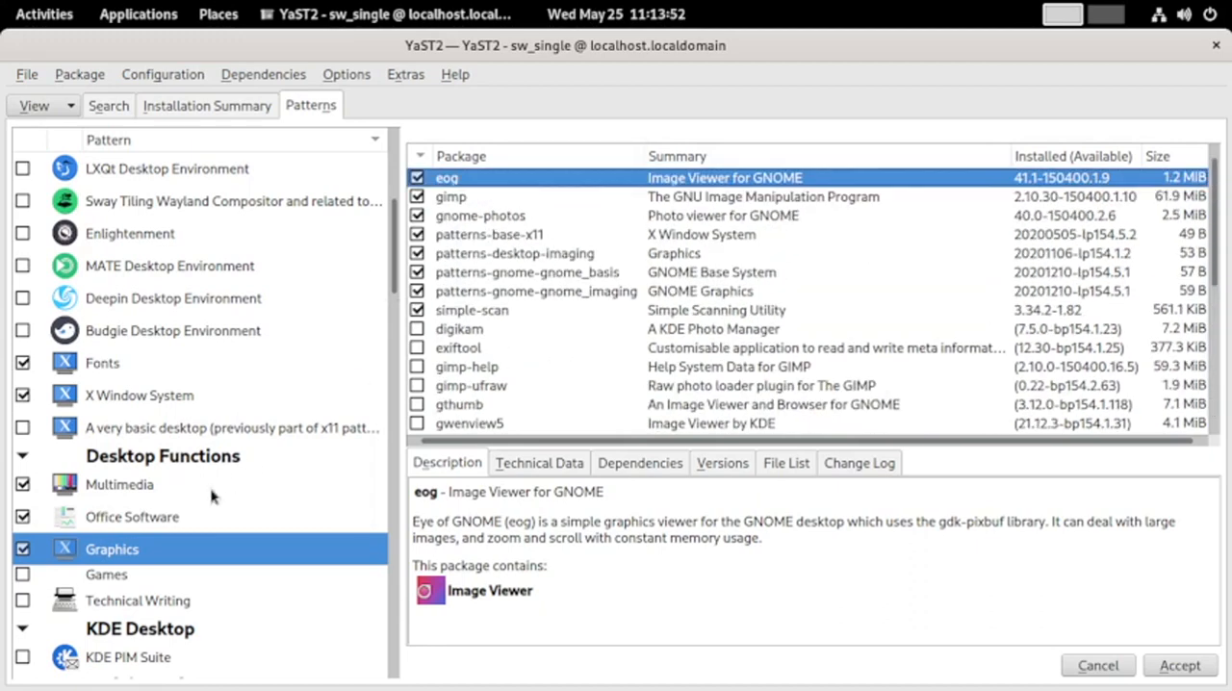
left_click(106, 574)
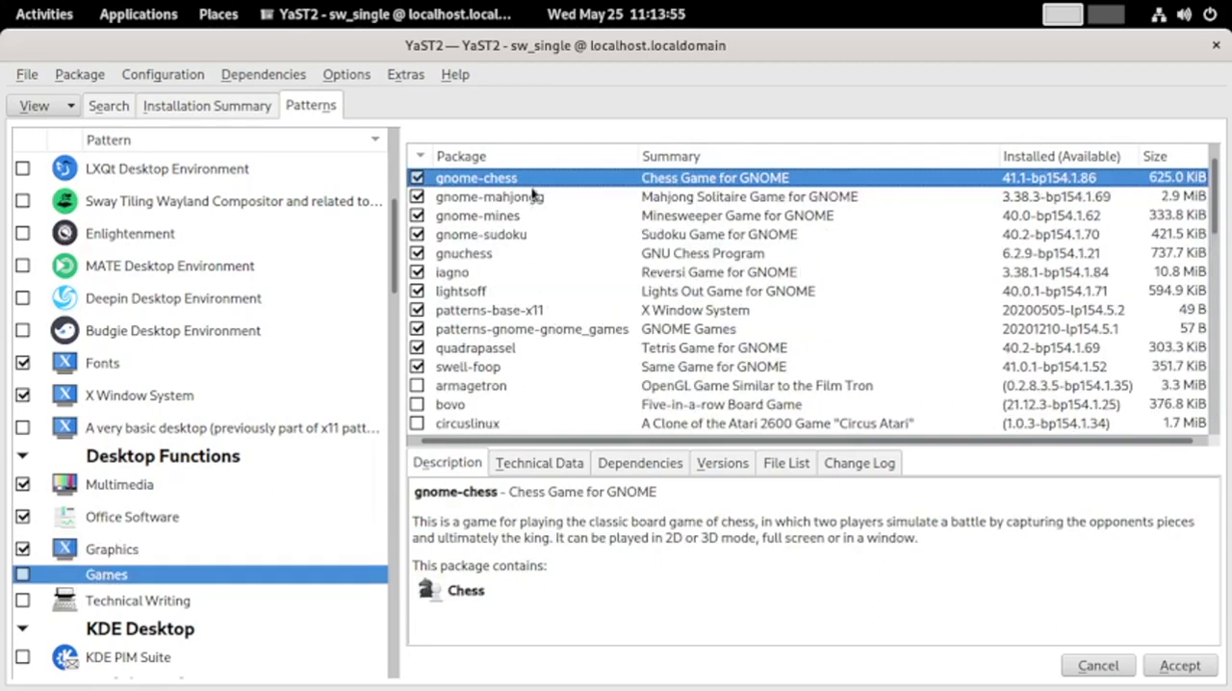
scroll(487, 398, "down", 10)
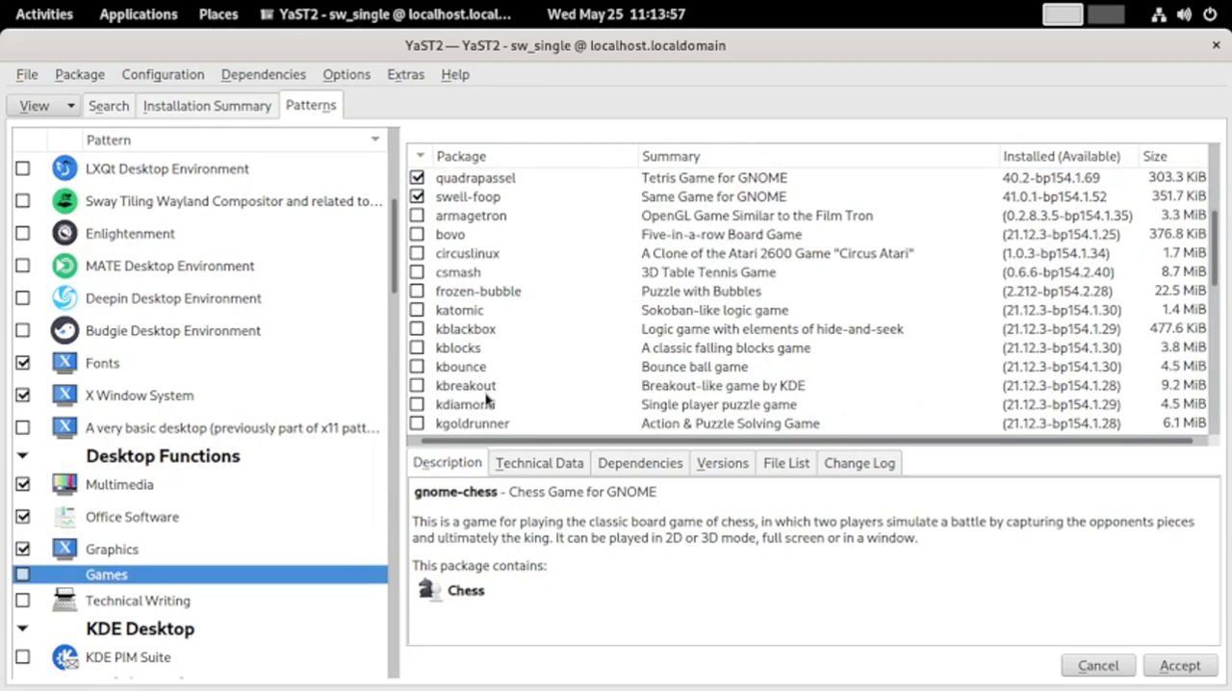
Examine the full list of packages in the Technical Writing pattern
left_click(123, 598)
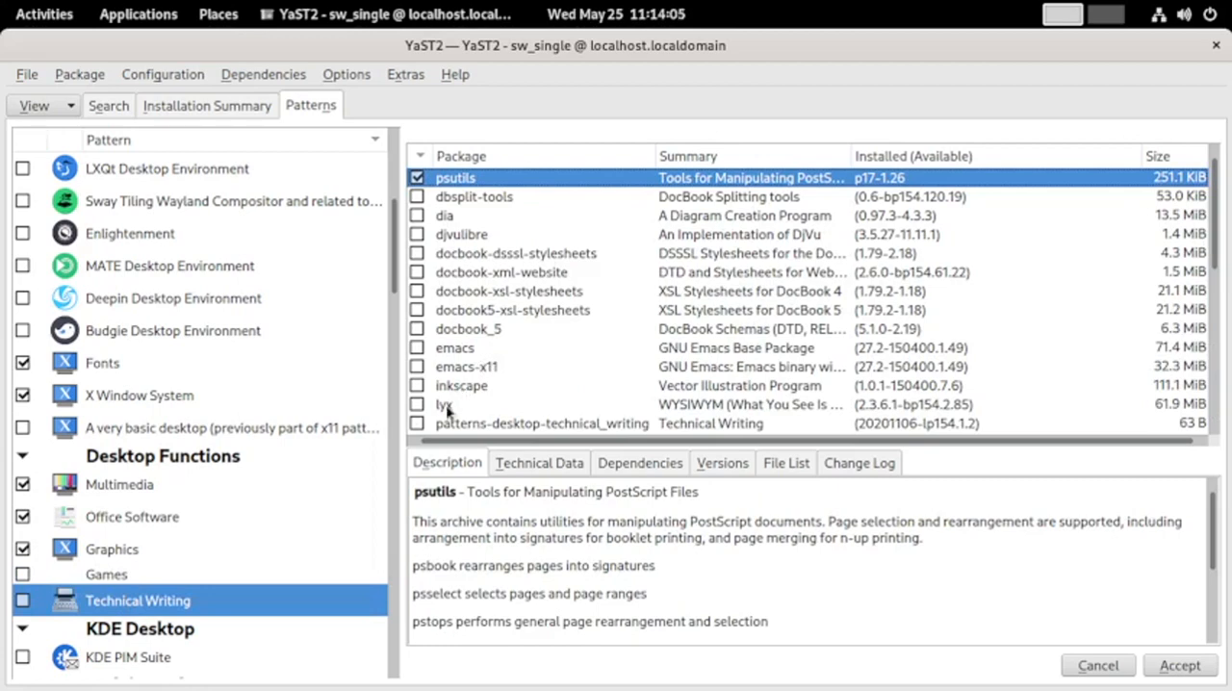
scroll(448, 410, "down", 2)
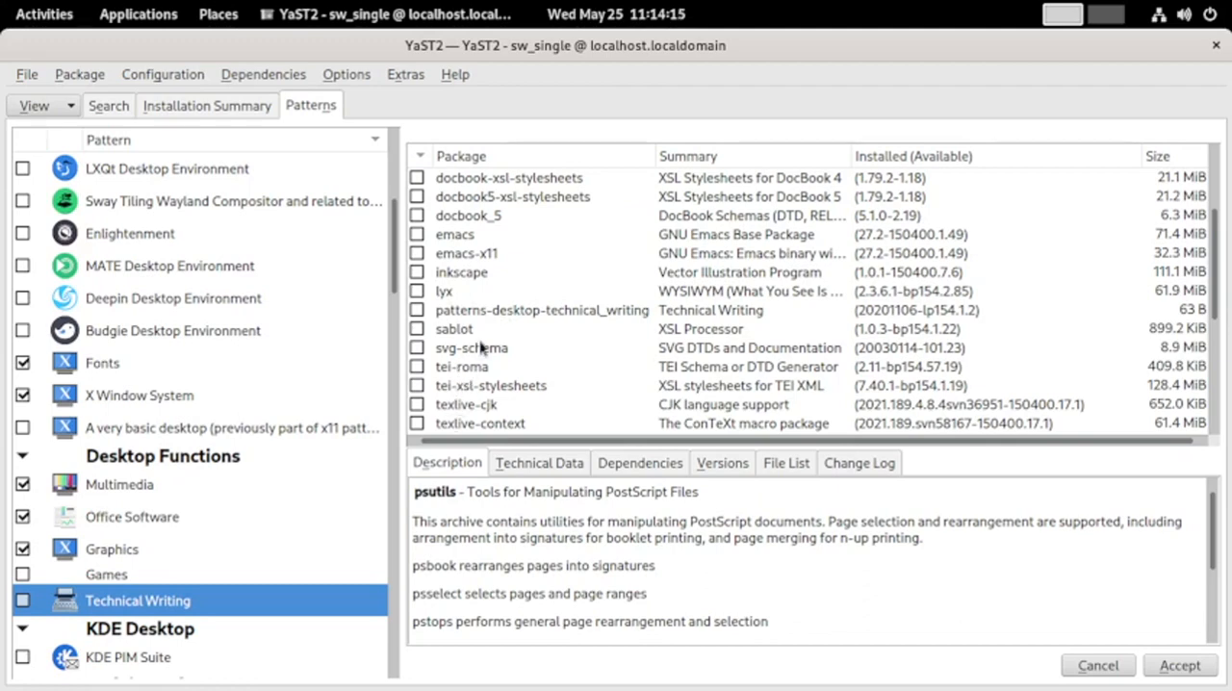
scroll(454, 356, "down", 2)
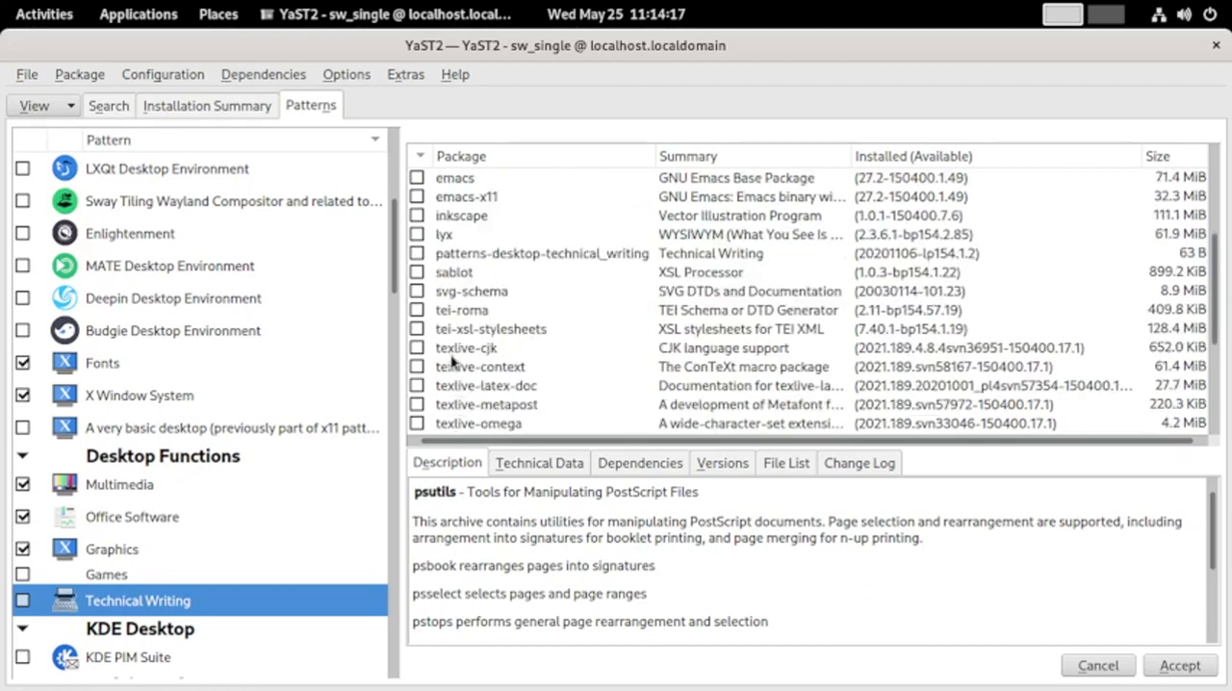
scroll(454, 359, "down", 2)
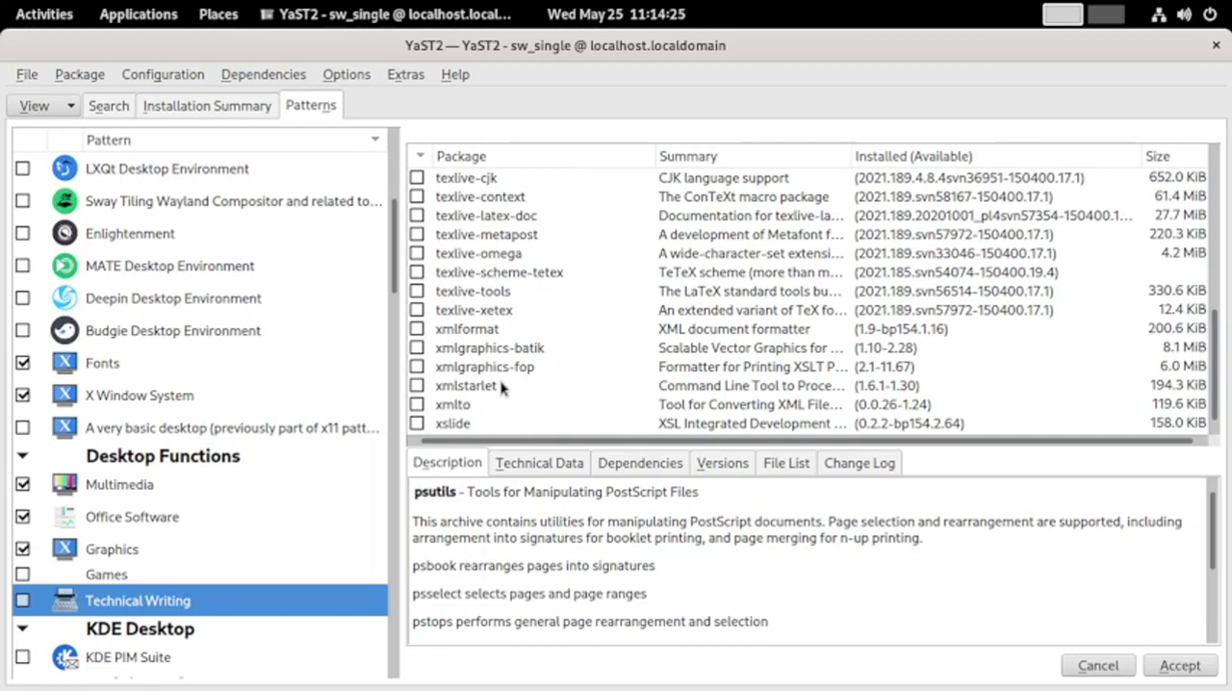
Display the packages of the KDE PIM Suite pattern and of the Applets for Budgie Desktop Environment pattern
scroll(57, 616, "down", 2)
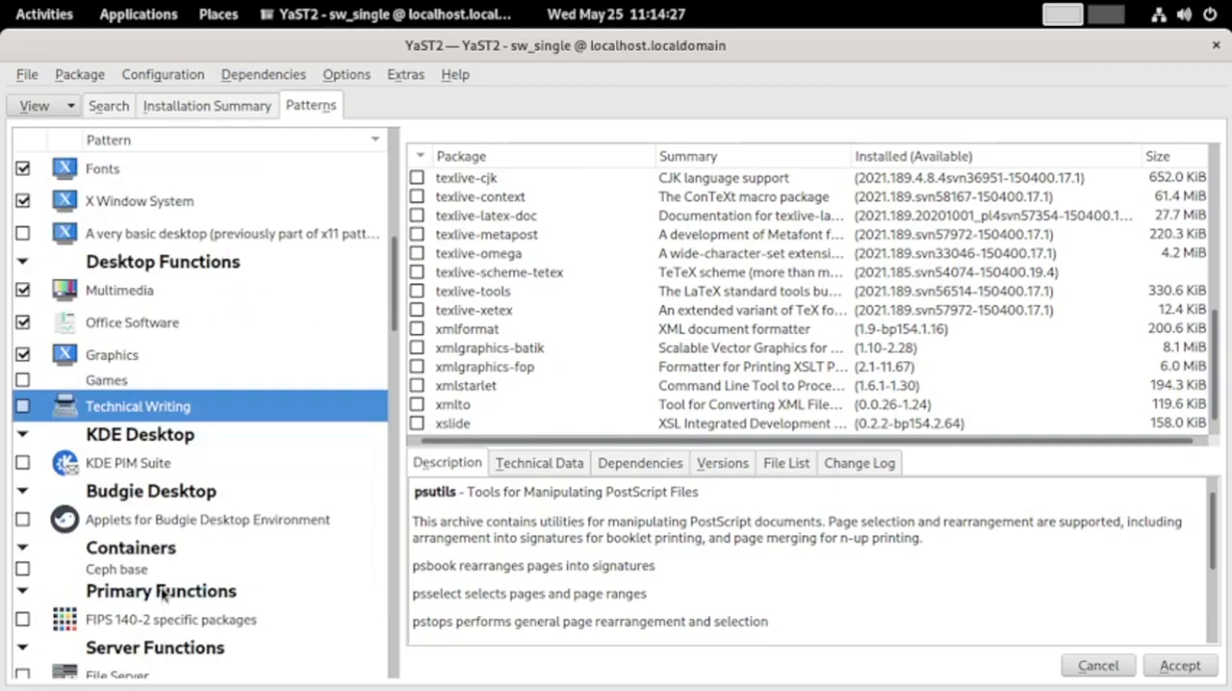
left_click(144, 440)
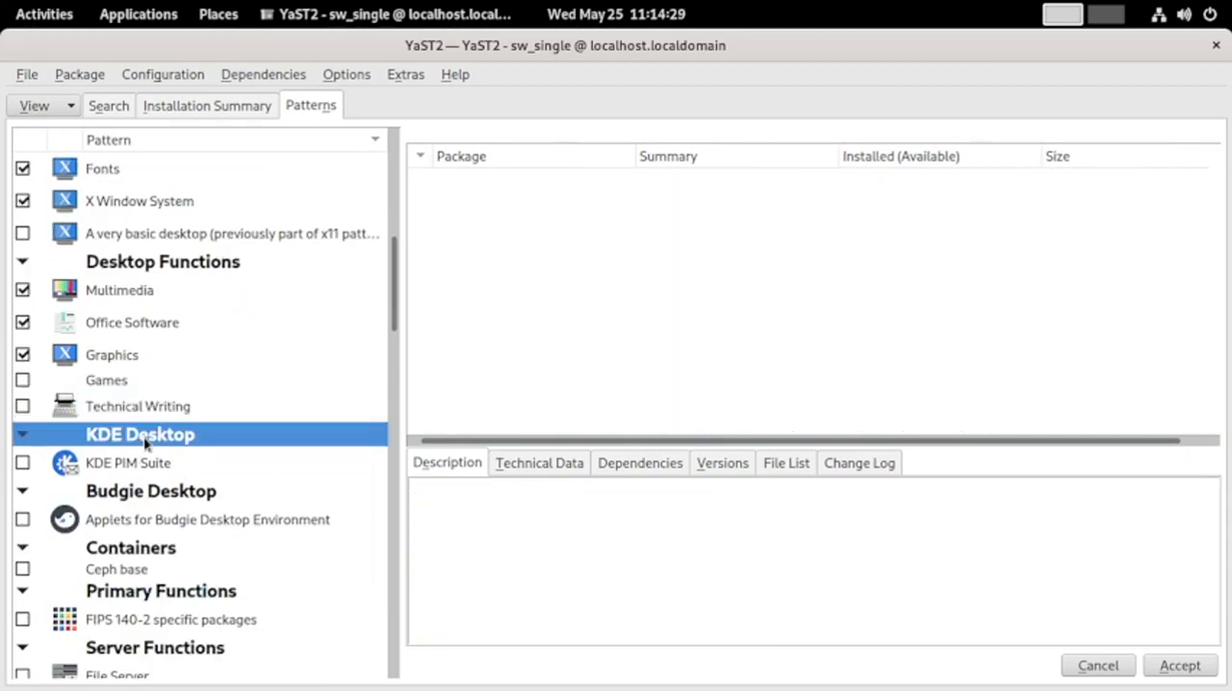
left_click(116, 468)
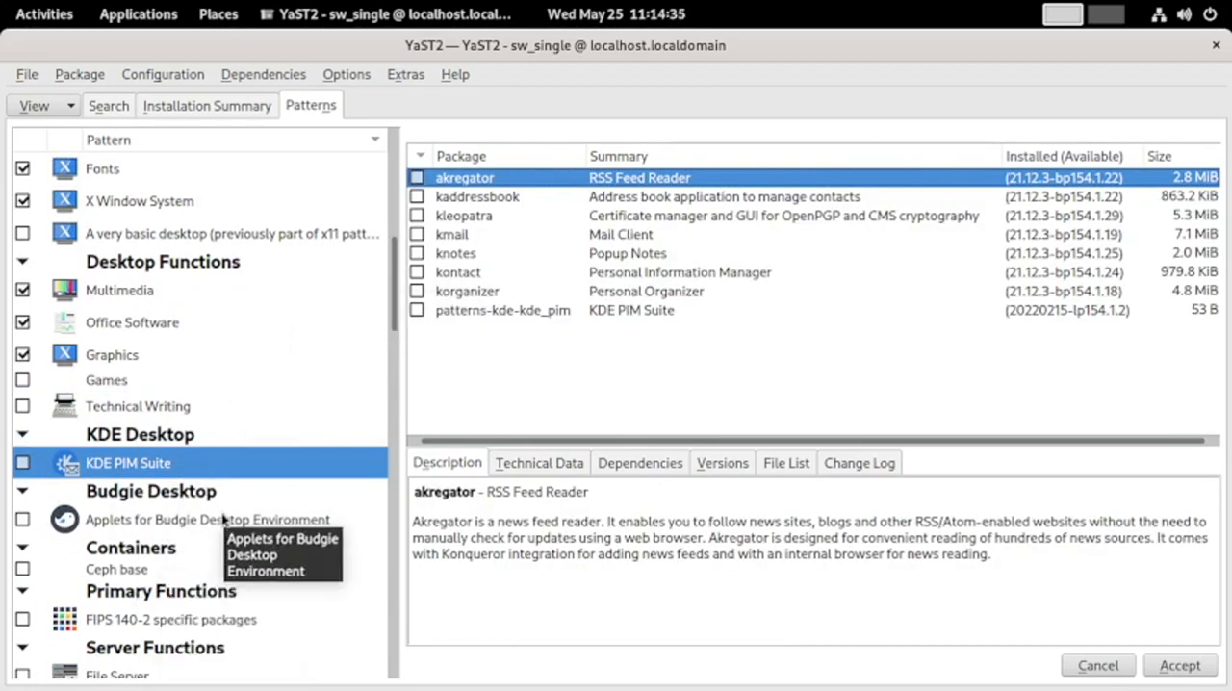
left_click(224, 520)
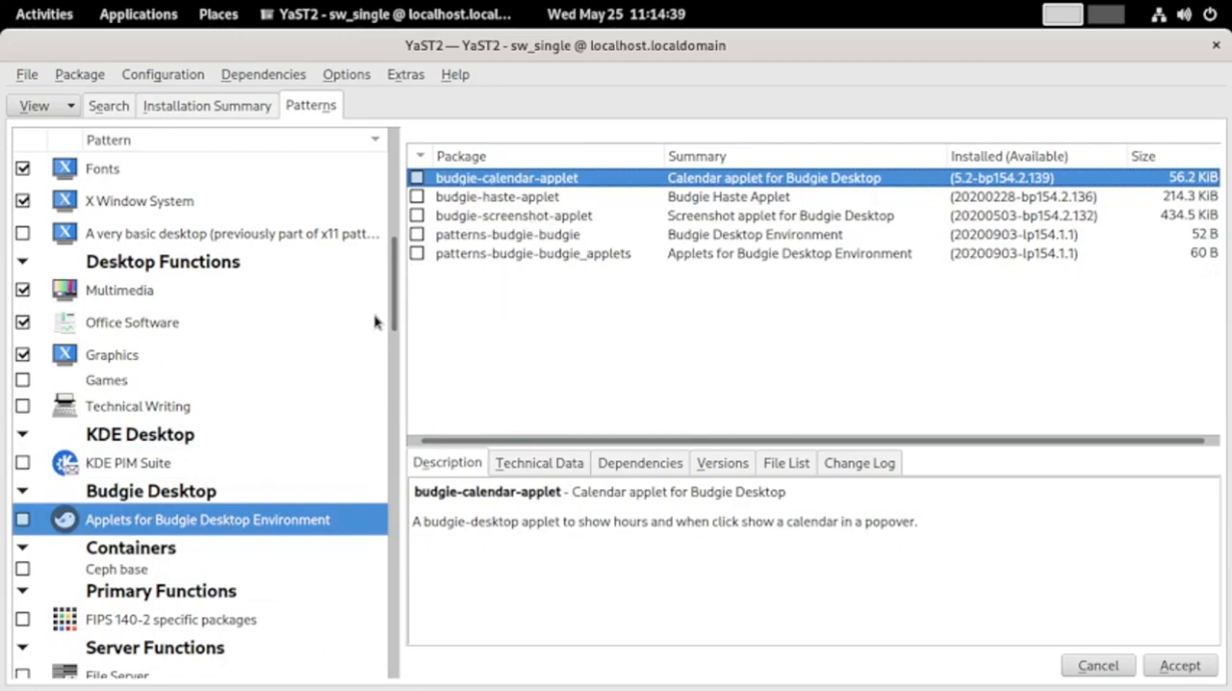
Display the packages of the Ceph base pattern under Containers and the FIPS 140-2 specific packages pattern under Primary Functions
left_click(108, 575)
scroll(178, 460, "down", 3)
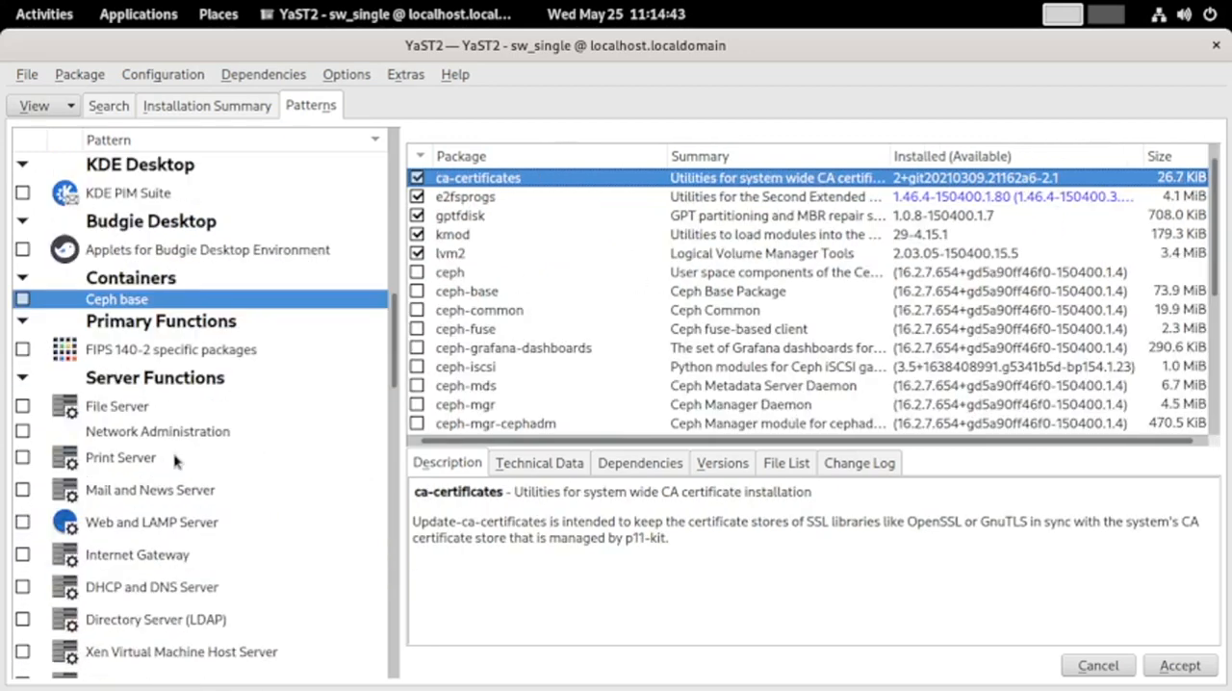
left_click(148, 353)
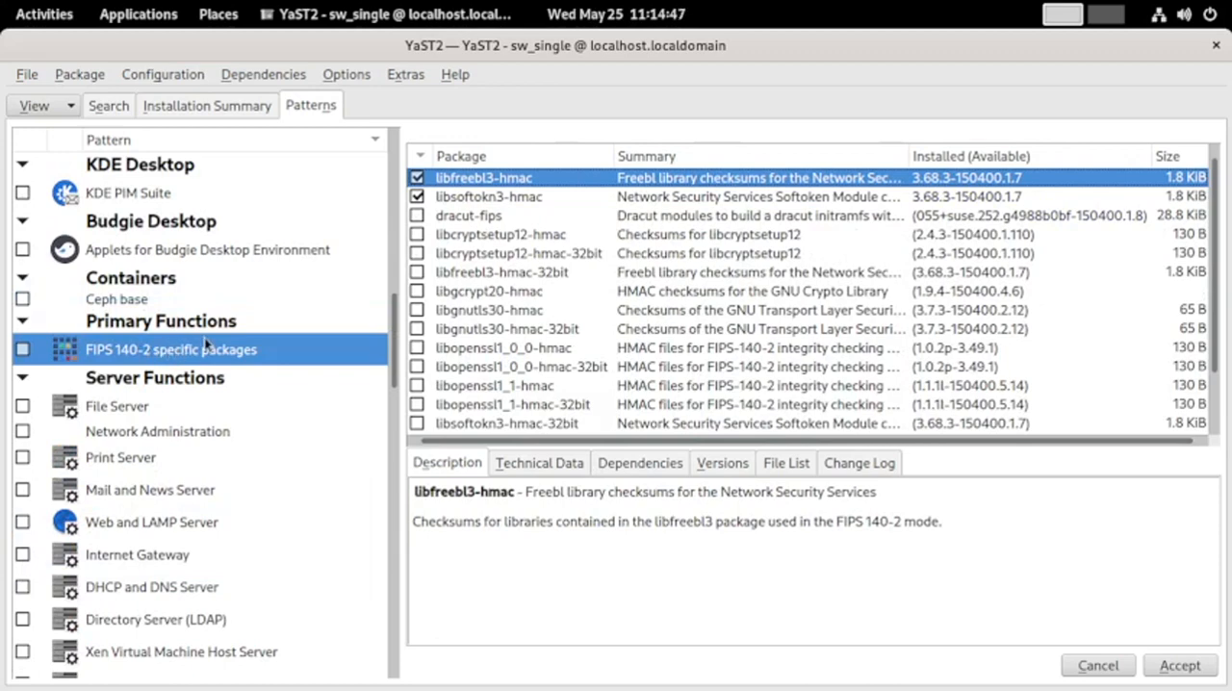
mouse_move(205, 344)
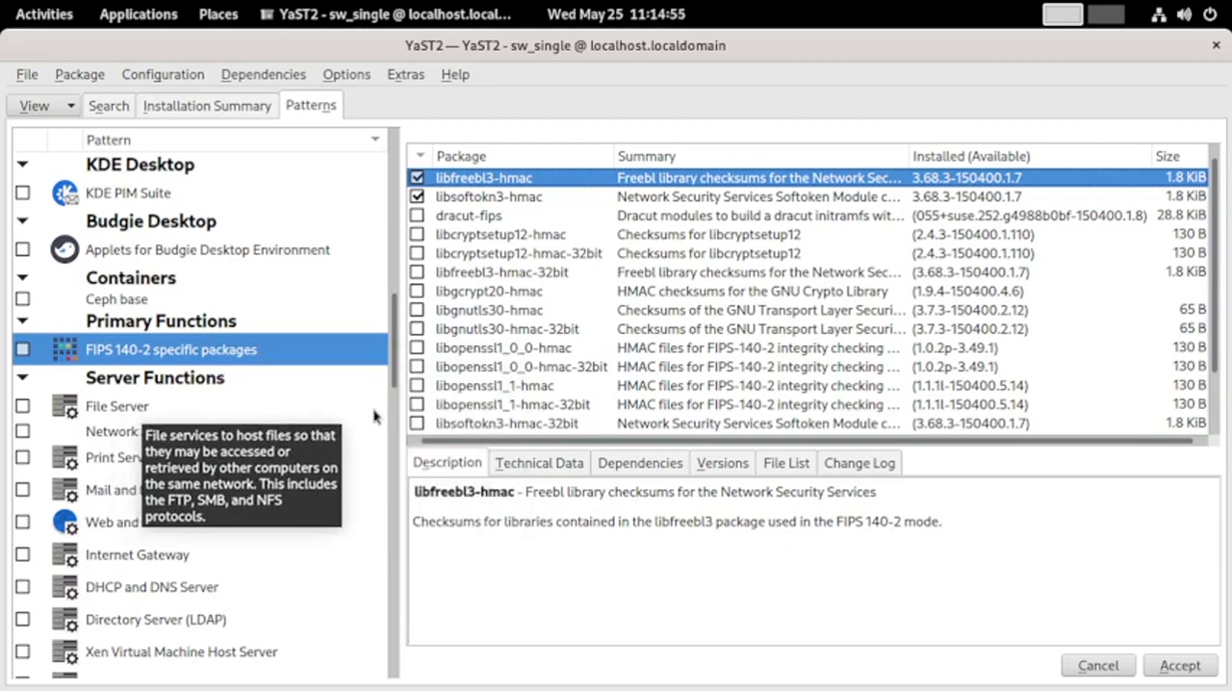
Read the descriptions of the Network Administration and Print Server patterns and look through the remaining Server Functions patterns
mouse_move(182, 432)
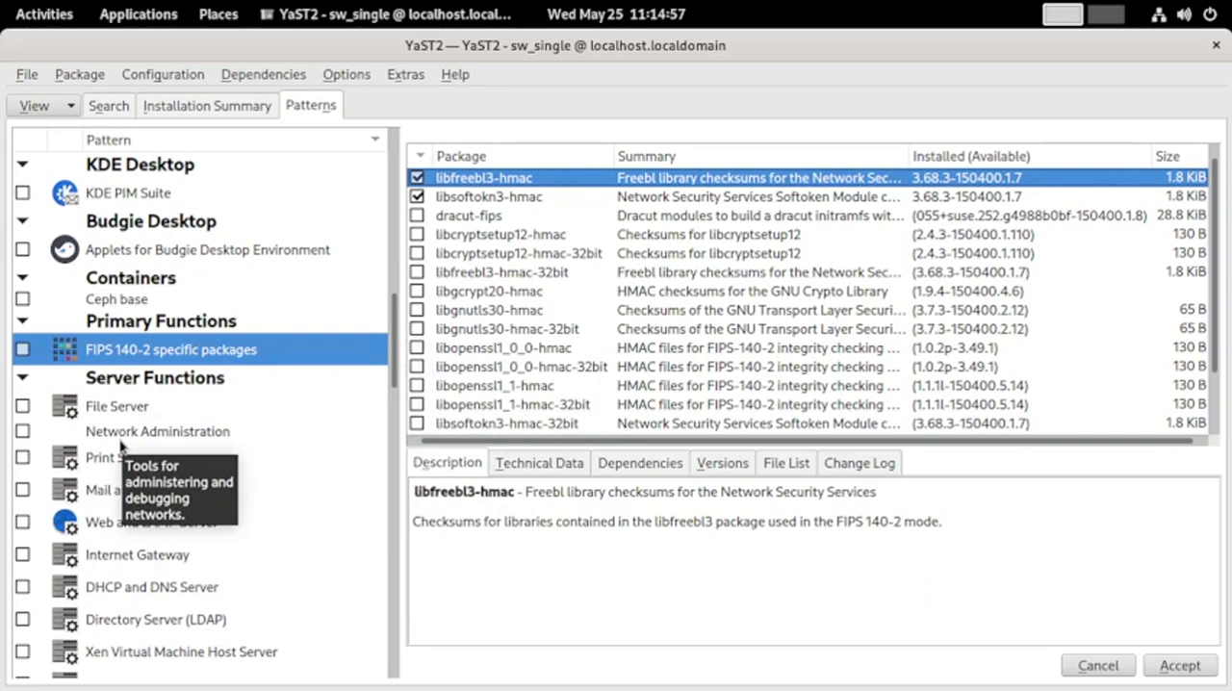
mouse_move(137, 417)
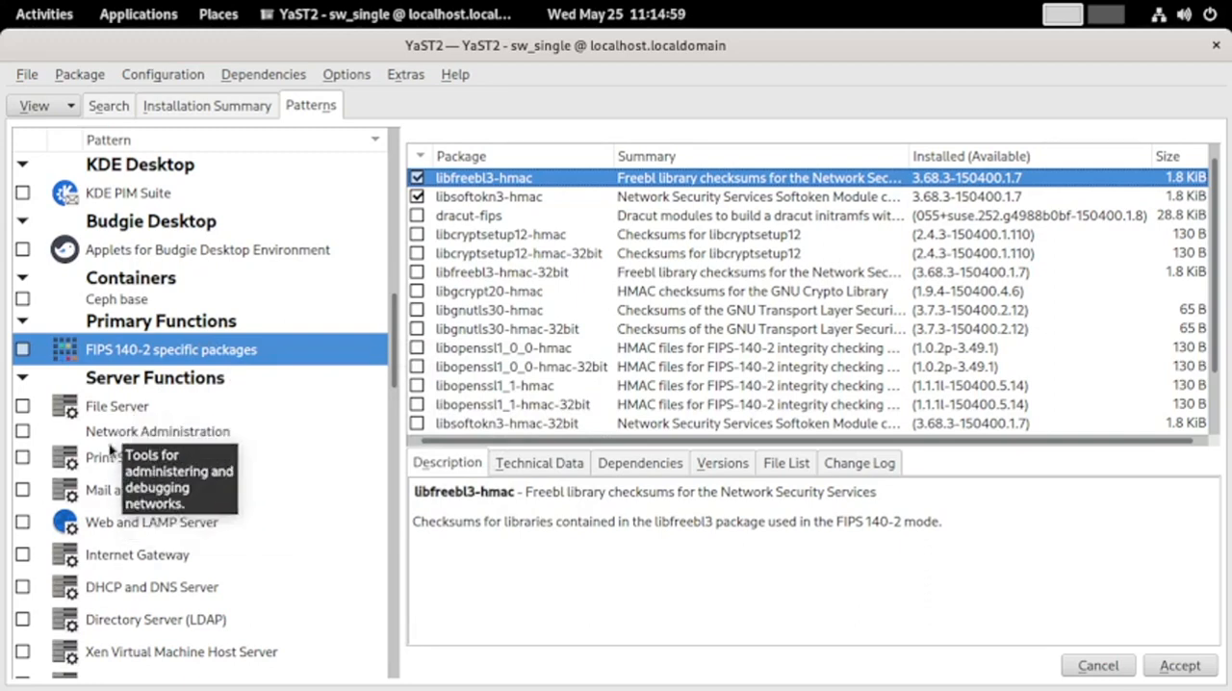
mouse_move(170, 460)
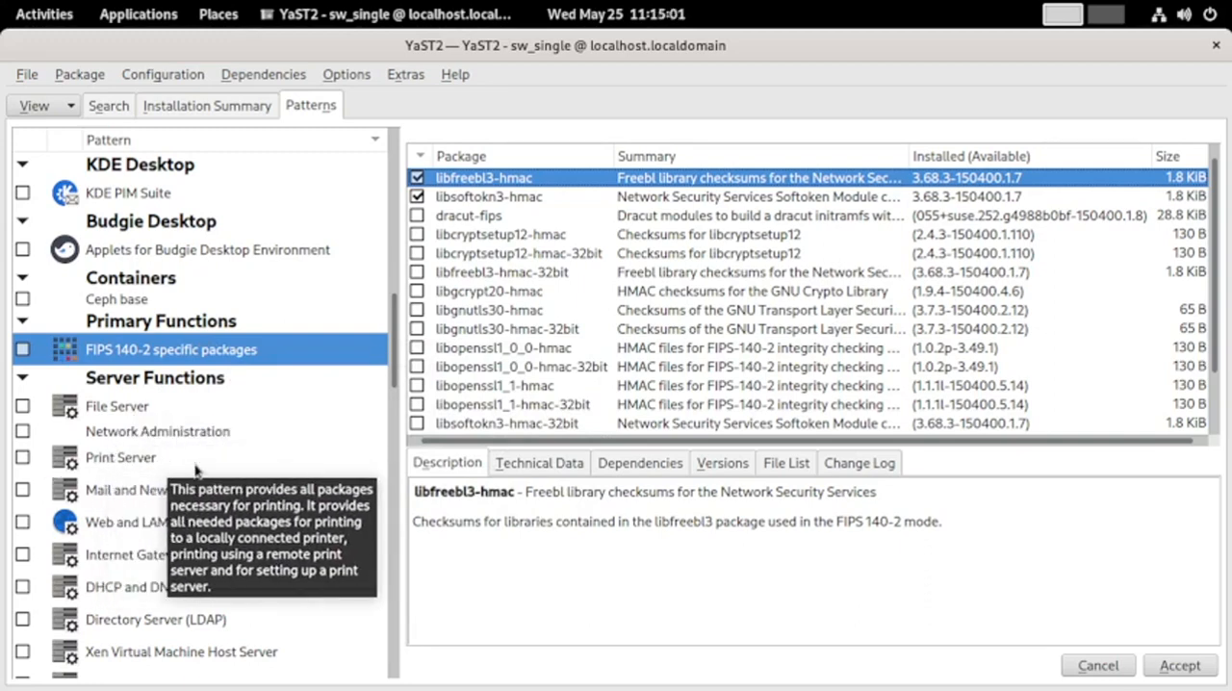
scroll(137, 511, "down", 3)
scroll(137, 510, "down", 3)
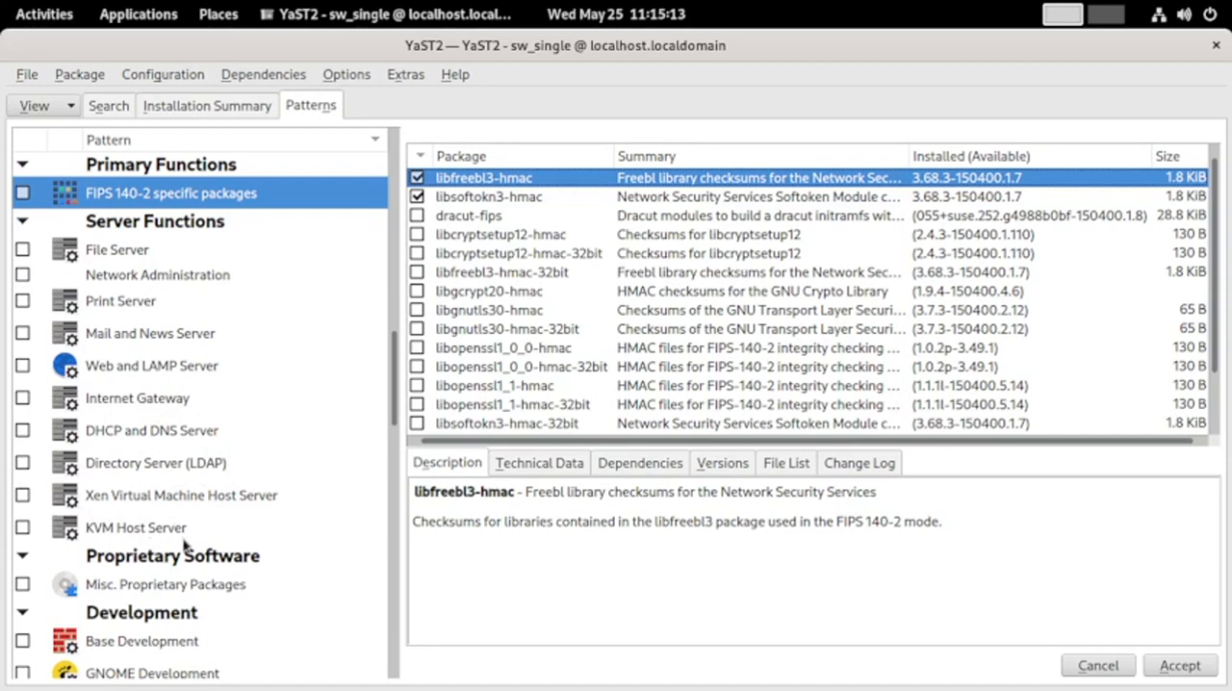
Display the Misc. Proprietary Packages pattern and read the descriptions of its packages, including AdobeICCProfiles, opera and unrar
left_click(205, 591)
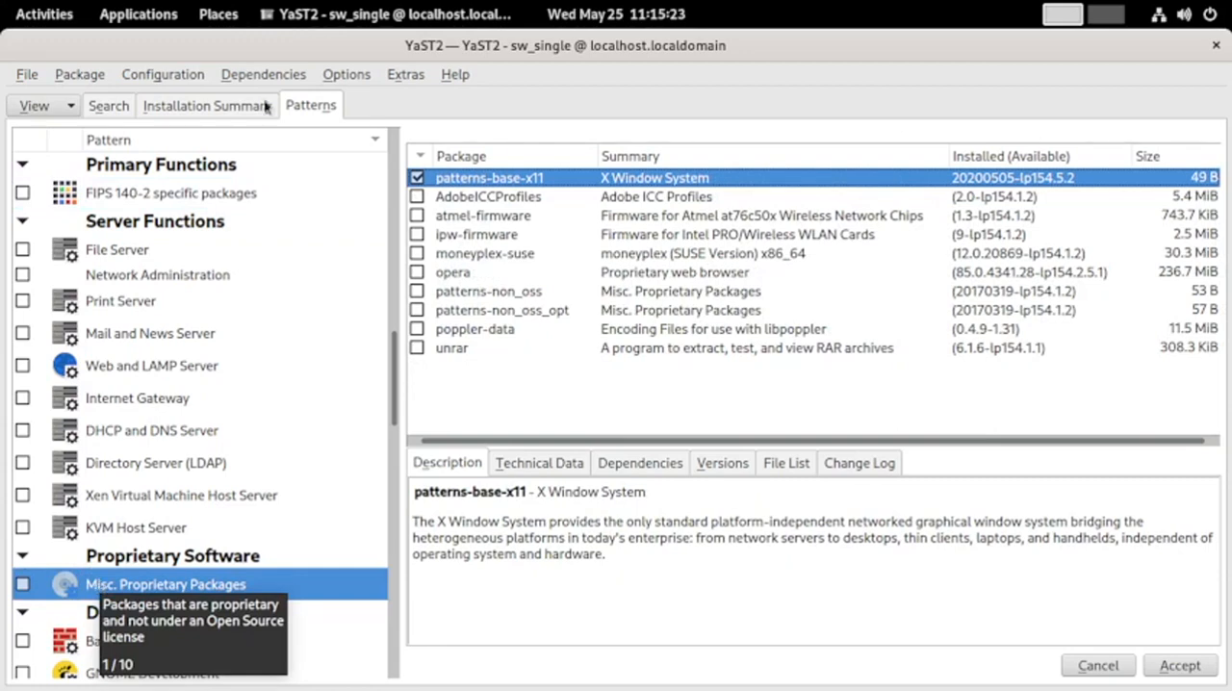
left_click(520, 200)
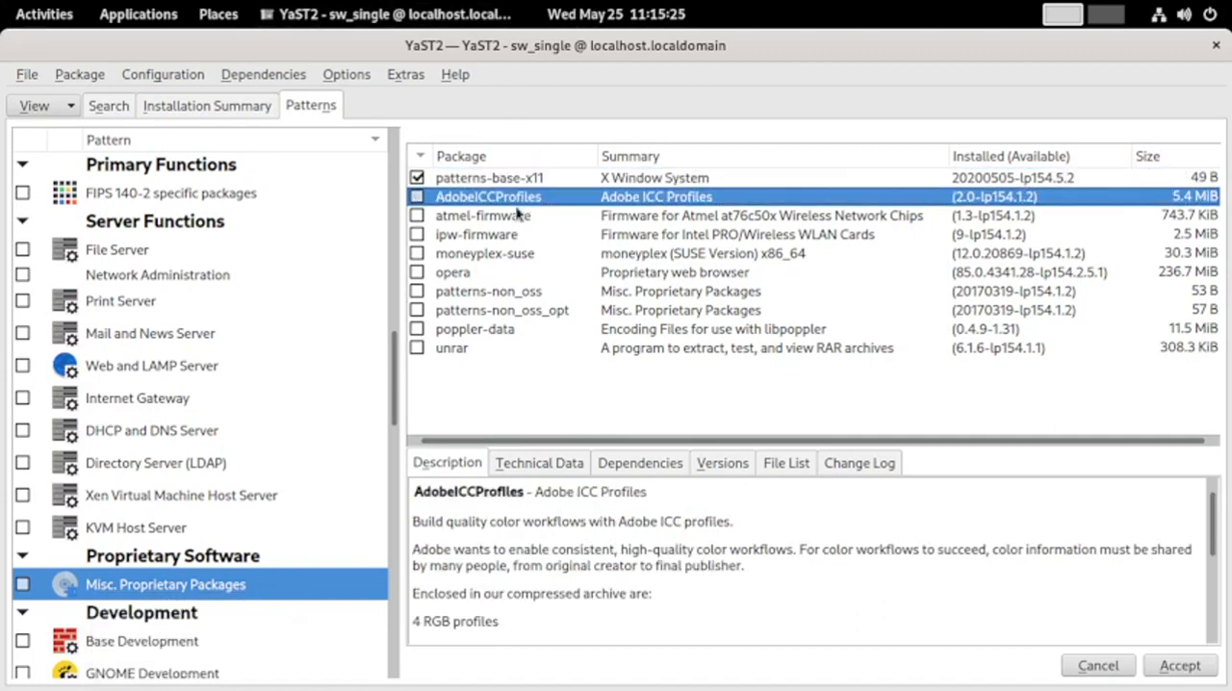
left_click(469, 275)
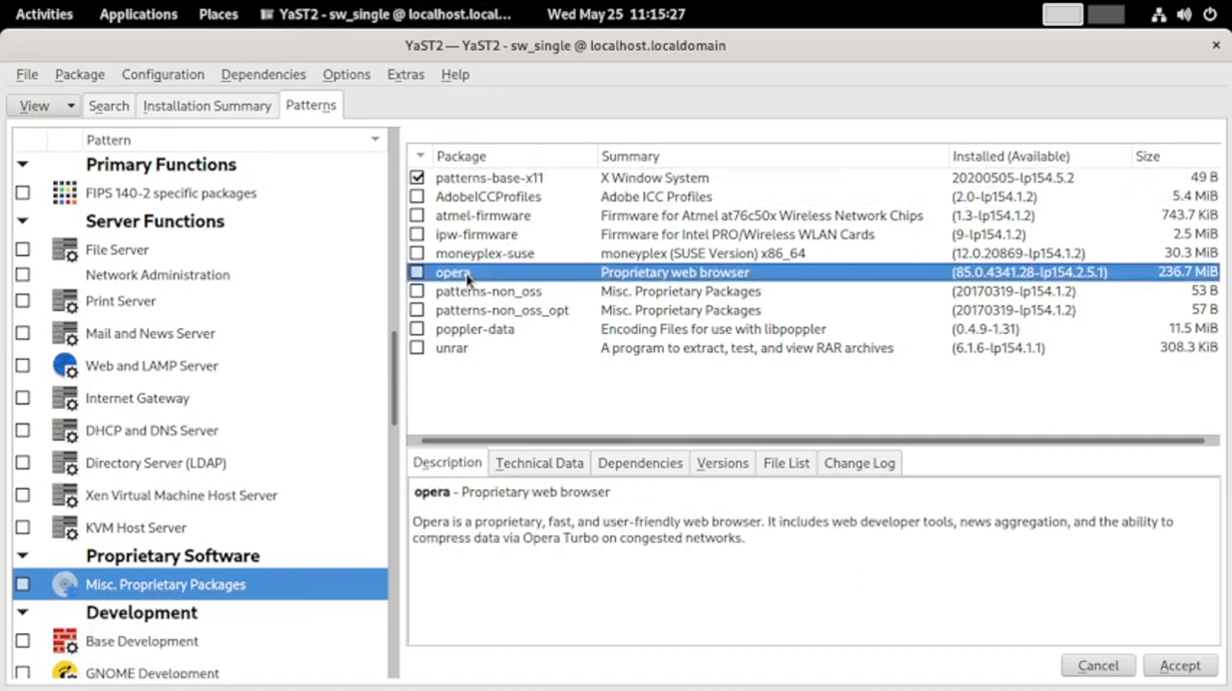
left_click(459, 298)
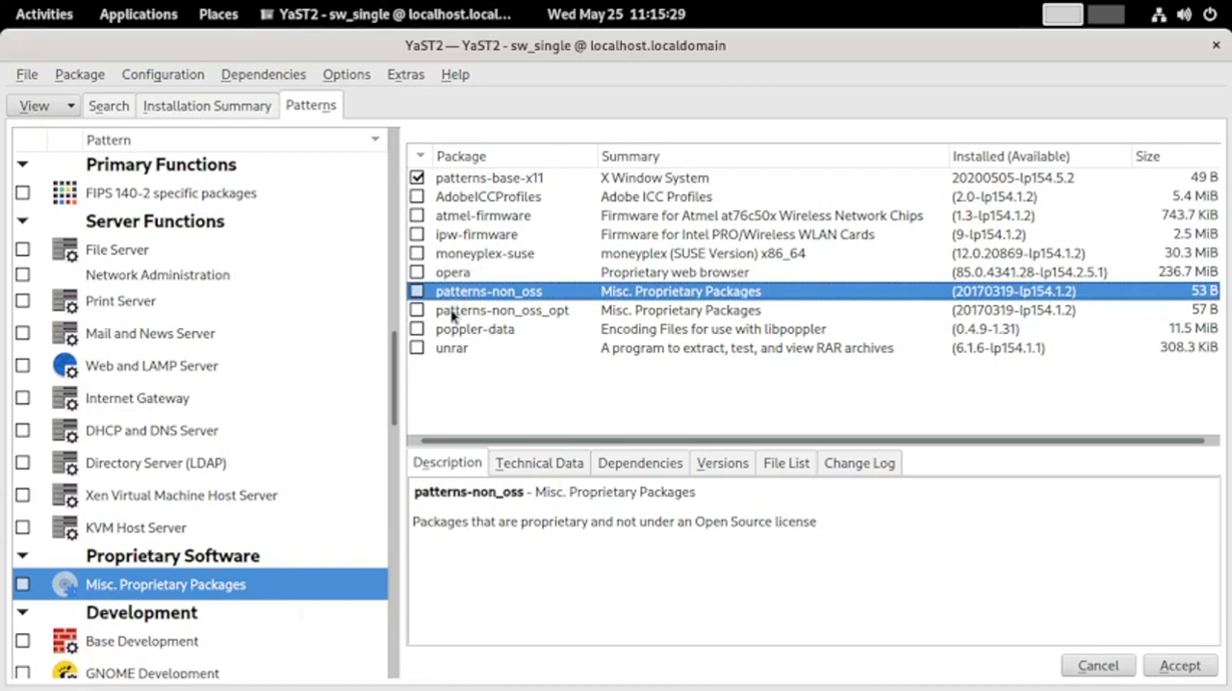
left_click(452, 315)
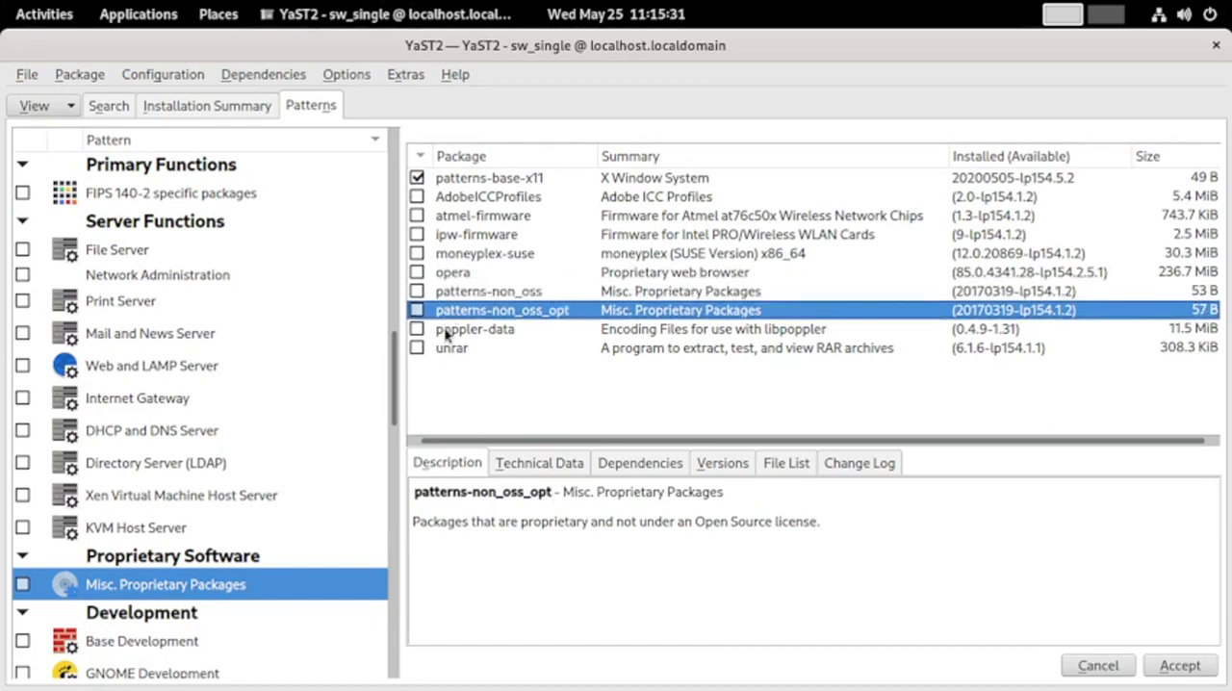
left_click(446, 333)
left_click(447, 349)
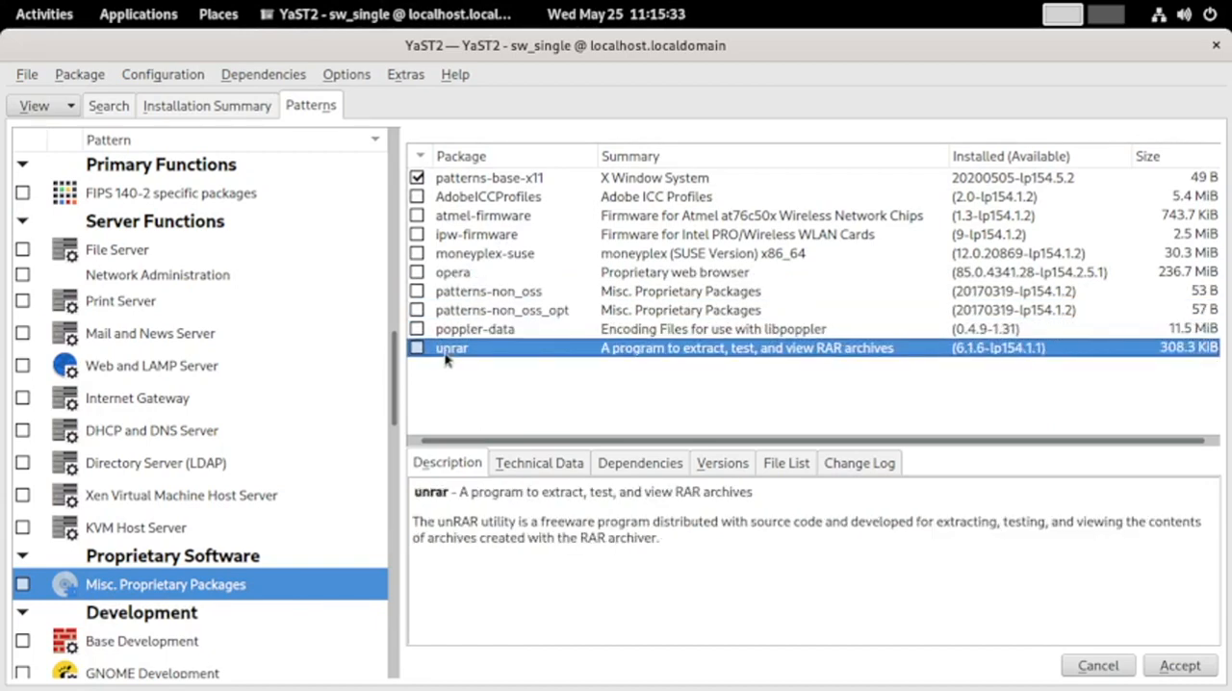
Examine the packages in the Base Development, Tools for Packaging with Open Build Service and RPM Build Environment patterns under Development
scroll(262, 482, "down", 3)
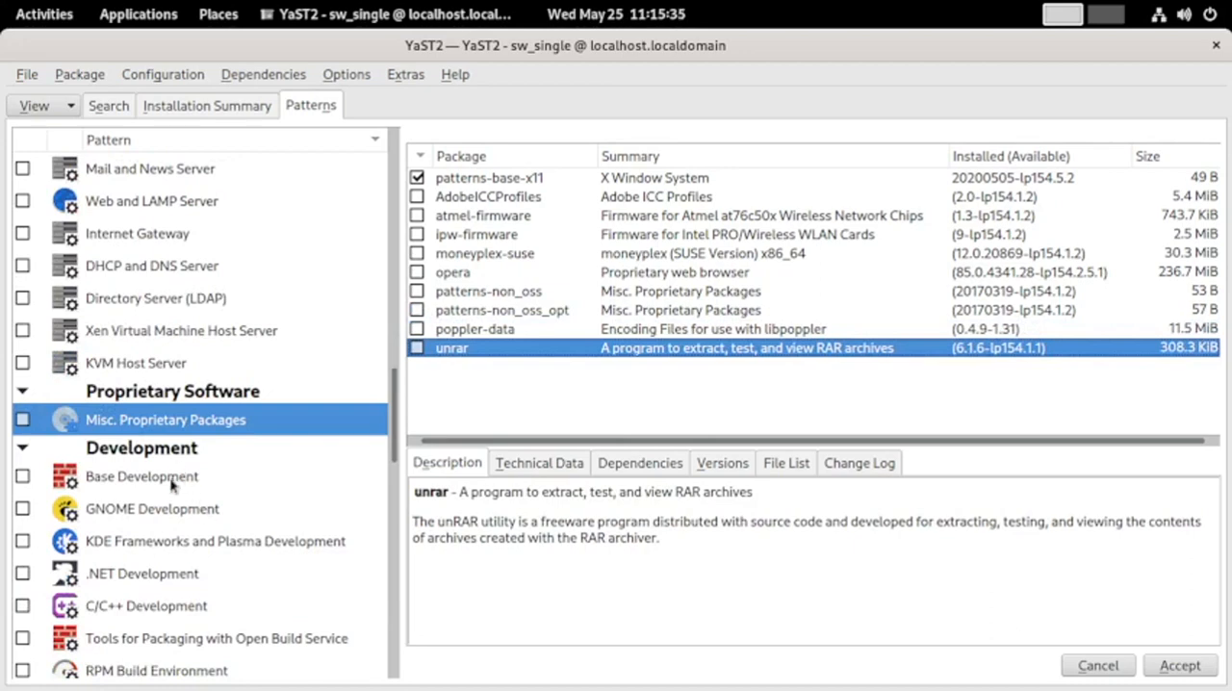
scroll(178, 481, "down", 3)
left_click(142, 285)
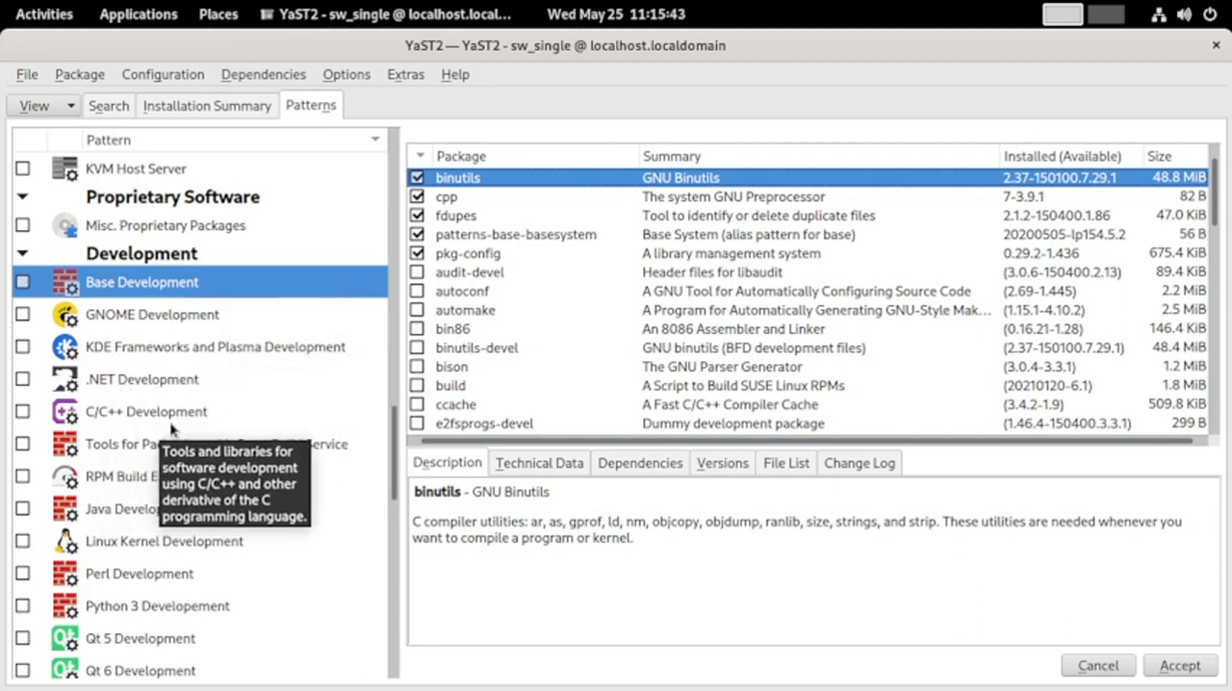
left_click(142, 452)
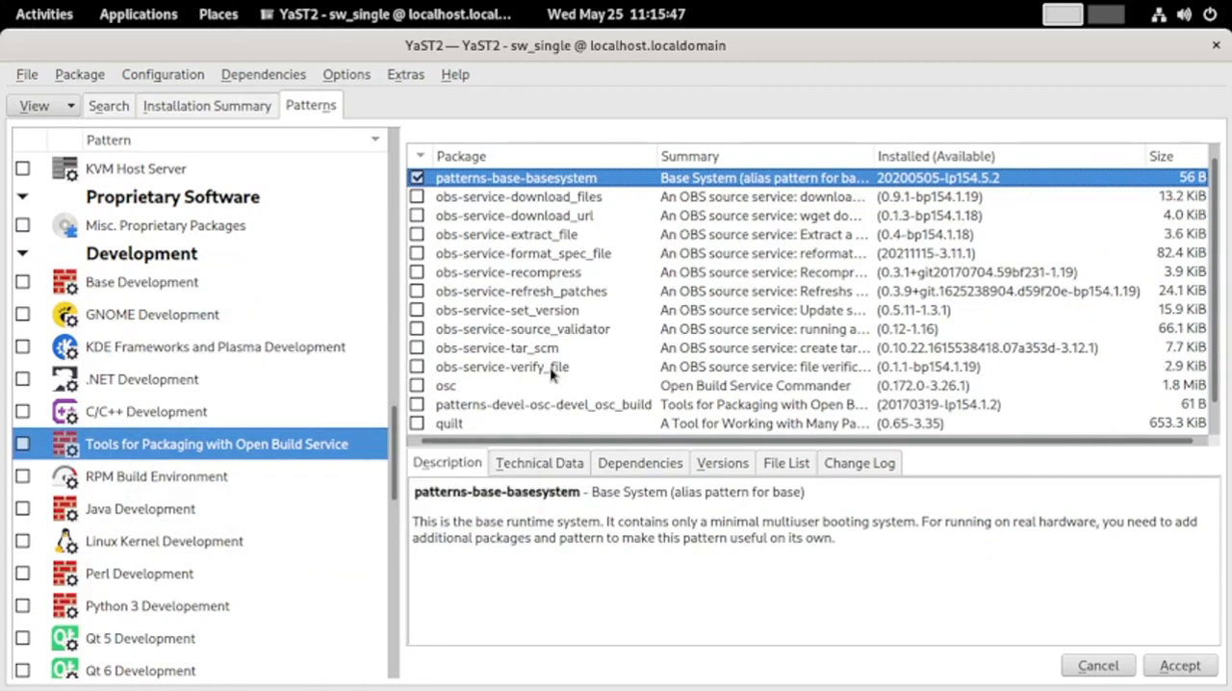
scroll(554, 373, "down", 1)
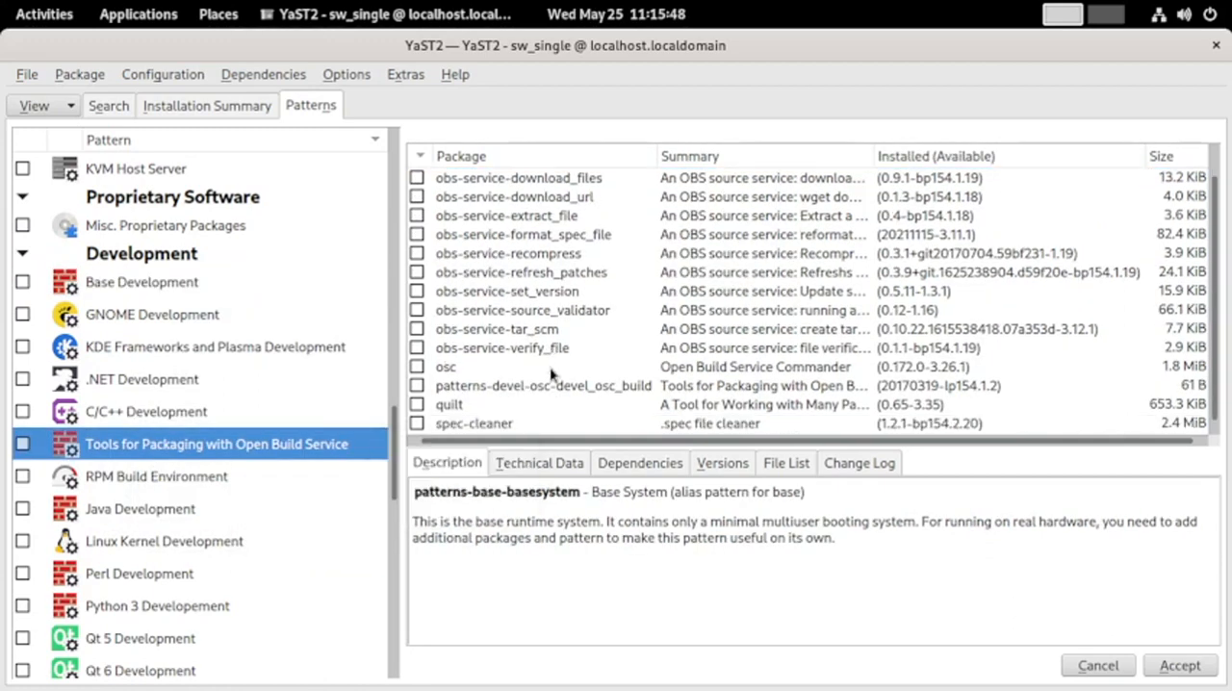
left_click(207, 485)
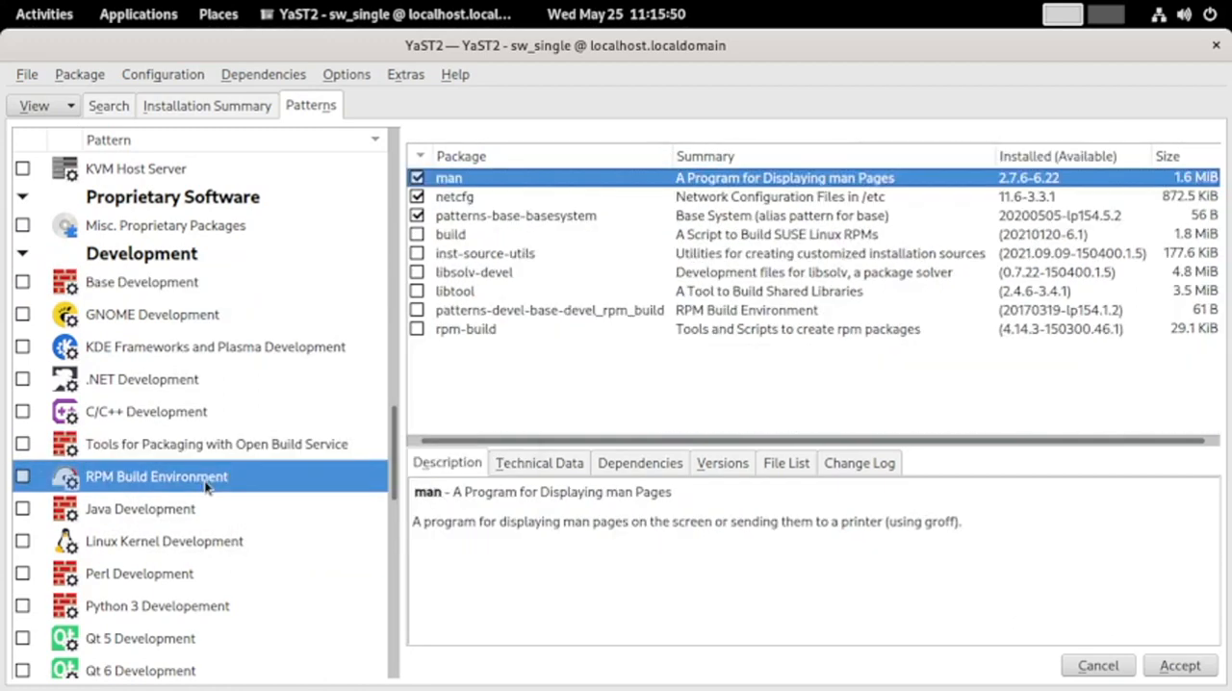
Display the packages of the Java, Linux Kernel, Perl and Python 3 development patterns in the Development group
left_click(123, 521)
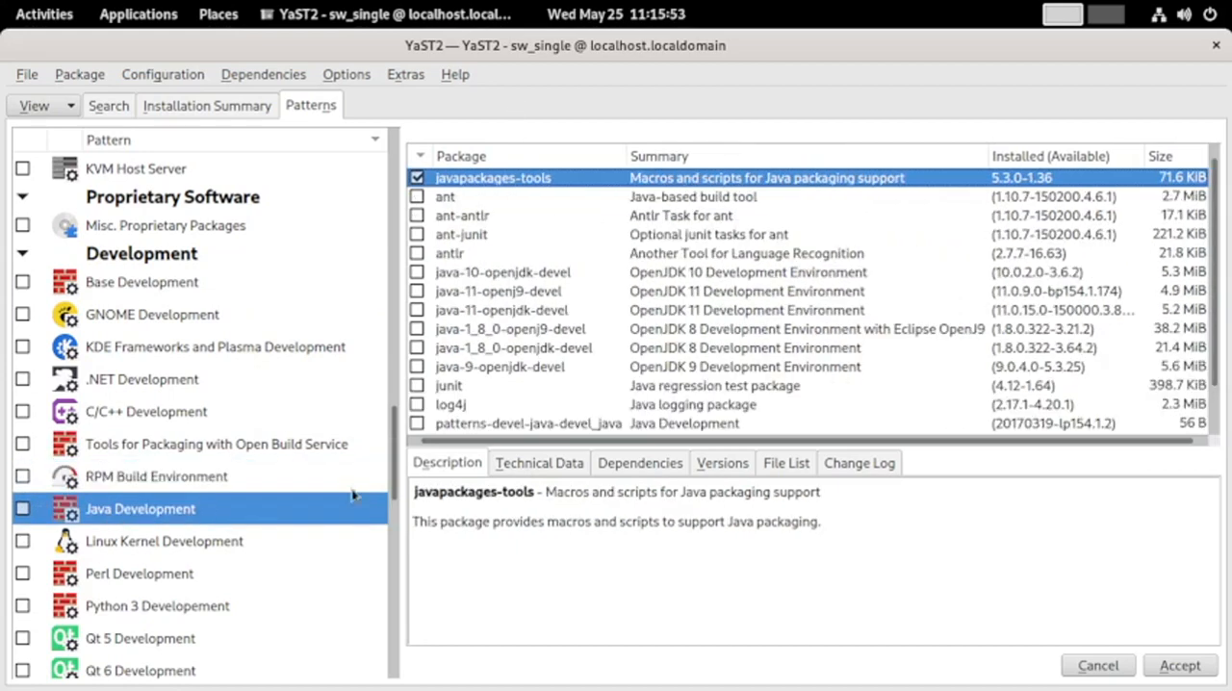
left_click(174, 545)
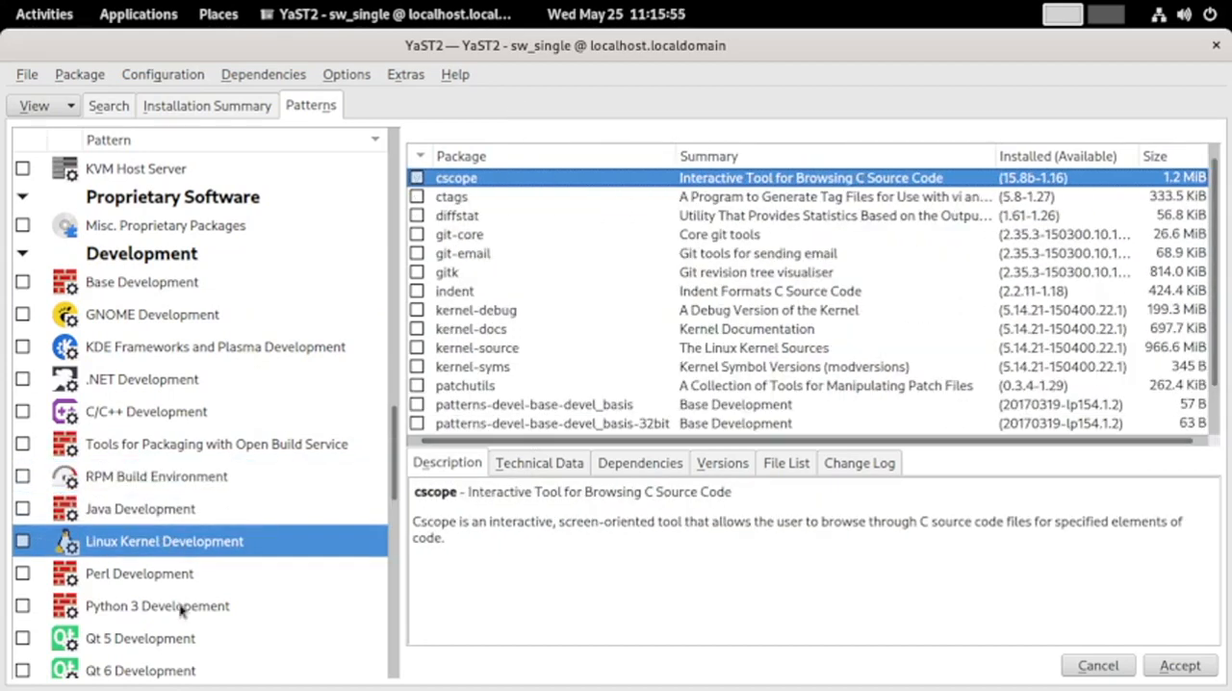
scroll(179, 608, "down", 2)
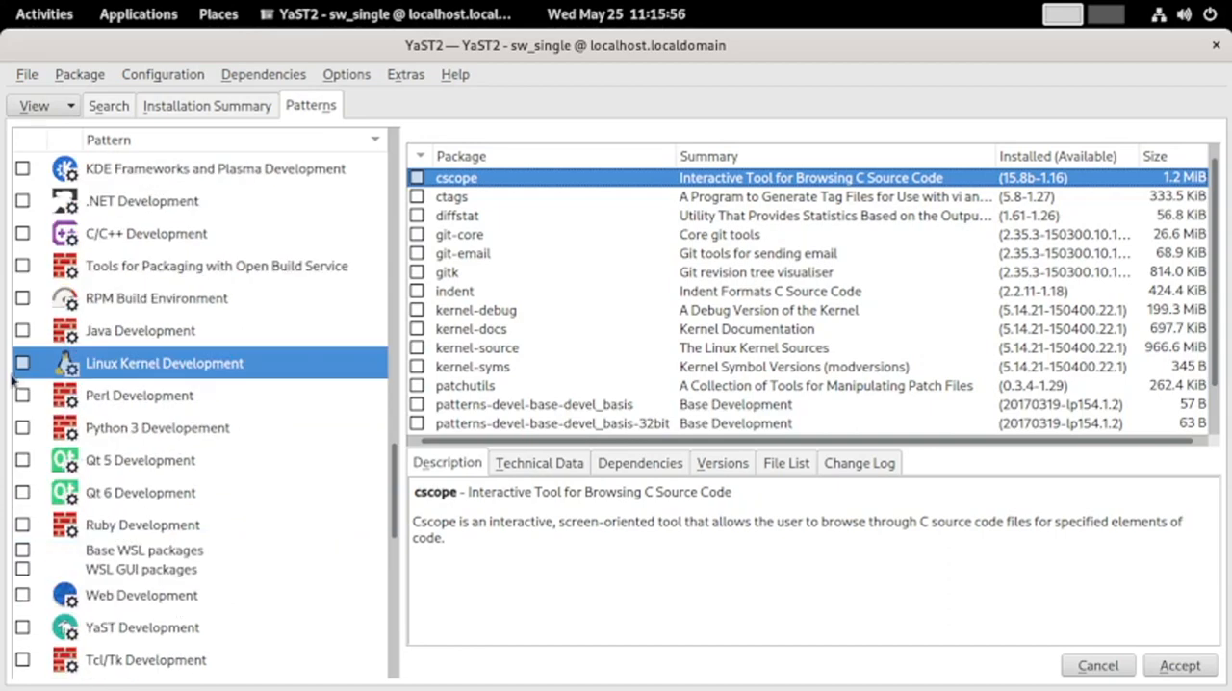
left_click(129, 398)
left_click(100, 433)
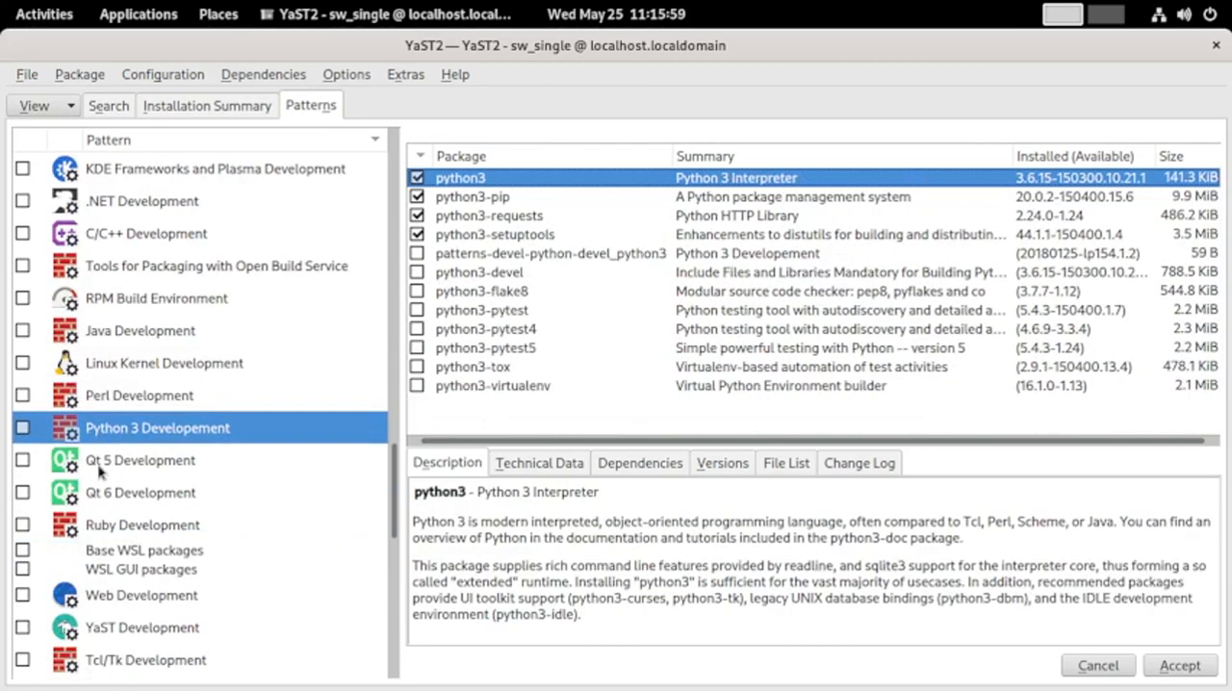
Display the packages of the Qt 5, Qt 6 and Ruby development patterns
left_click(100, 467)
left_click(108, 502)
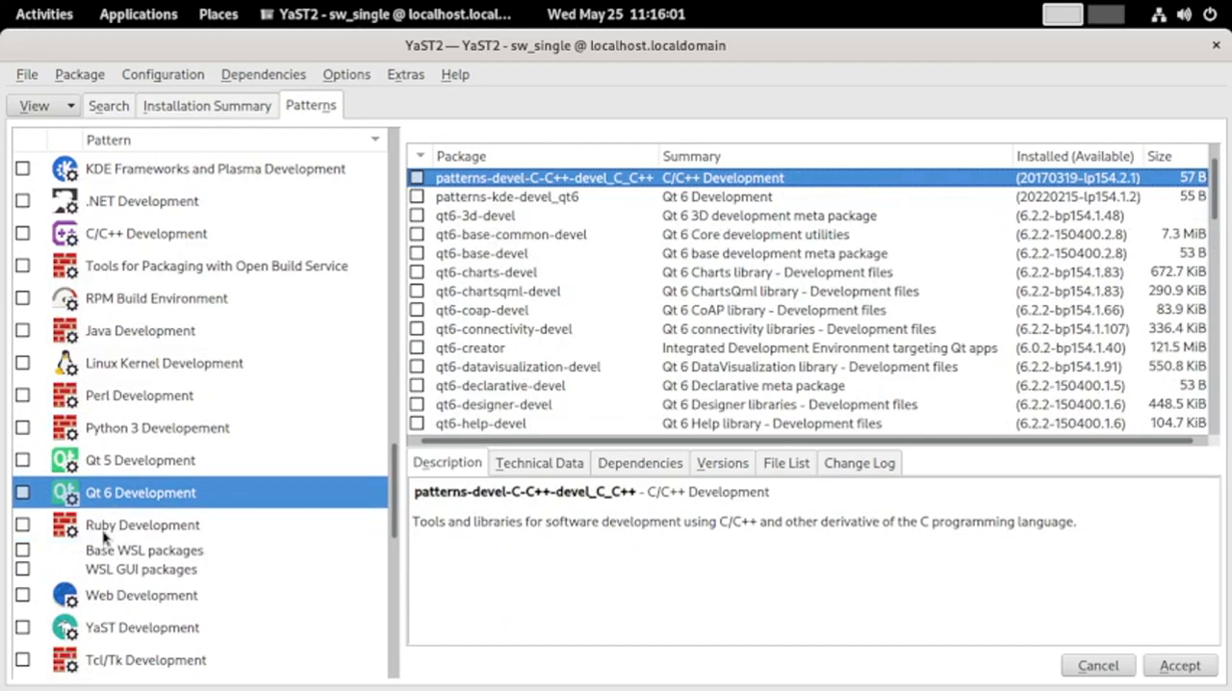
left_click(105, 534)
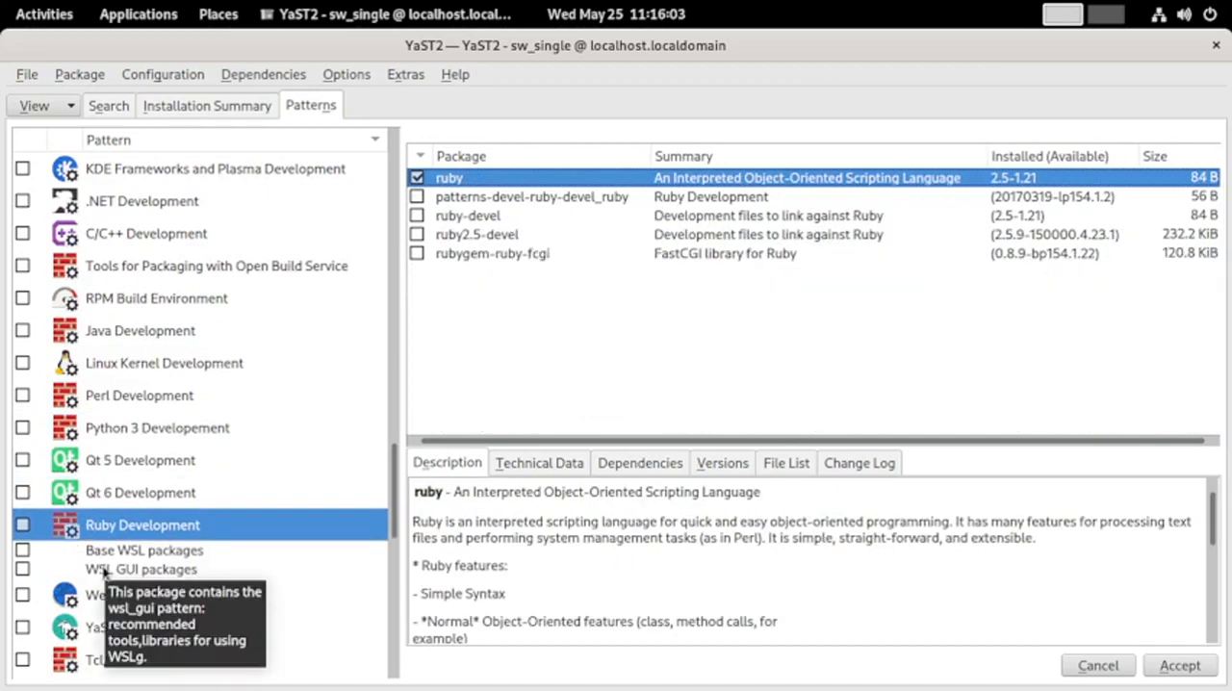
Display the WSL GUI packages pattern and read the description and technical data of its patterns-wsl-gui package
left_click(104, 570)
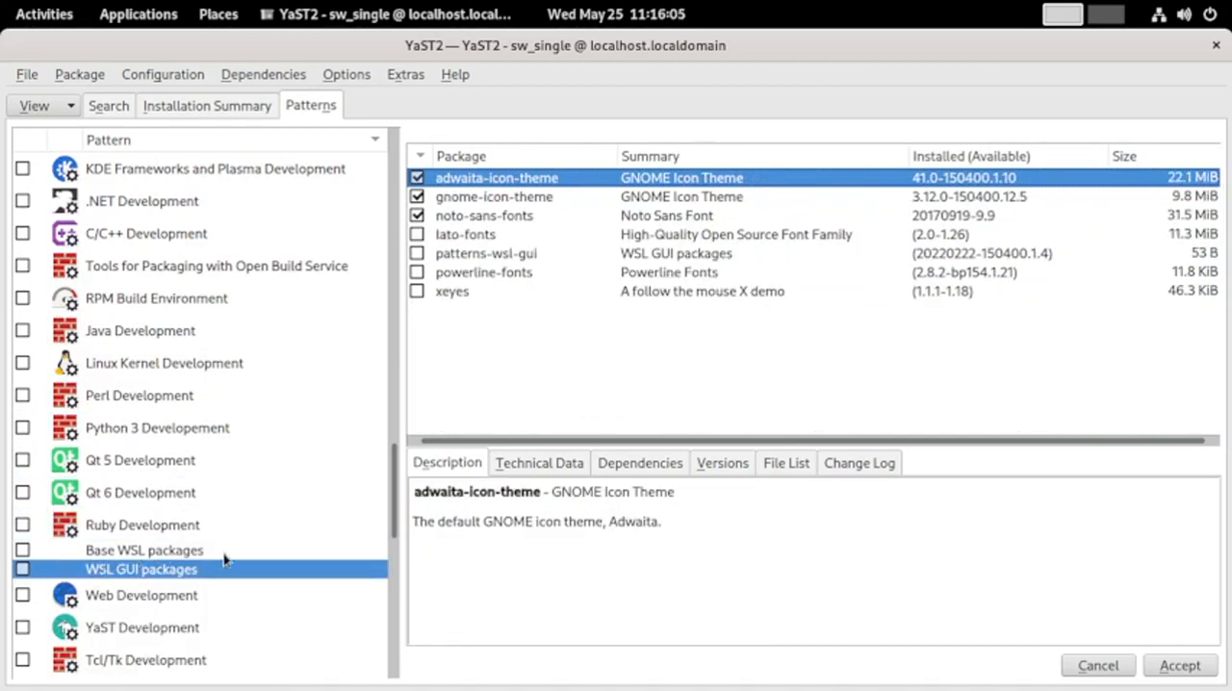
left_click(513, 252)
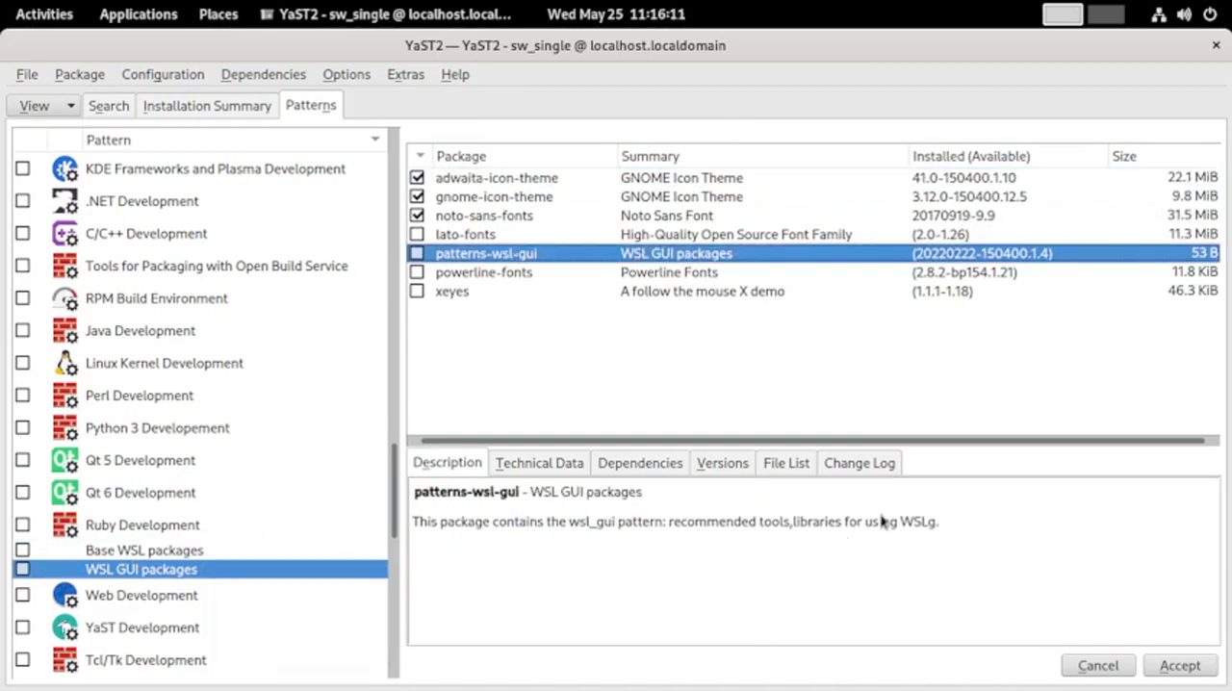
left_click(527, 466)
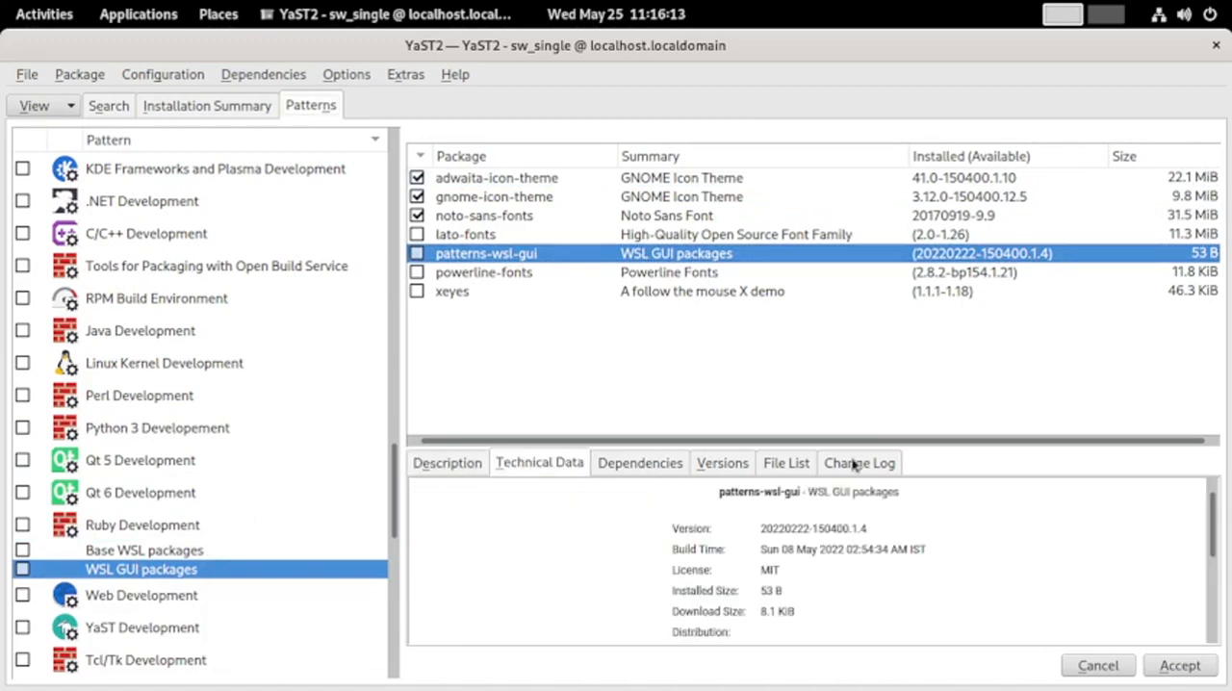
left_click(115, 594)
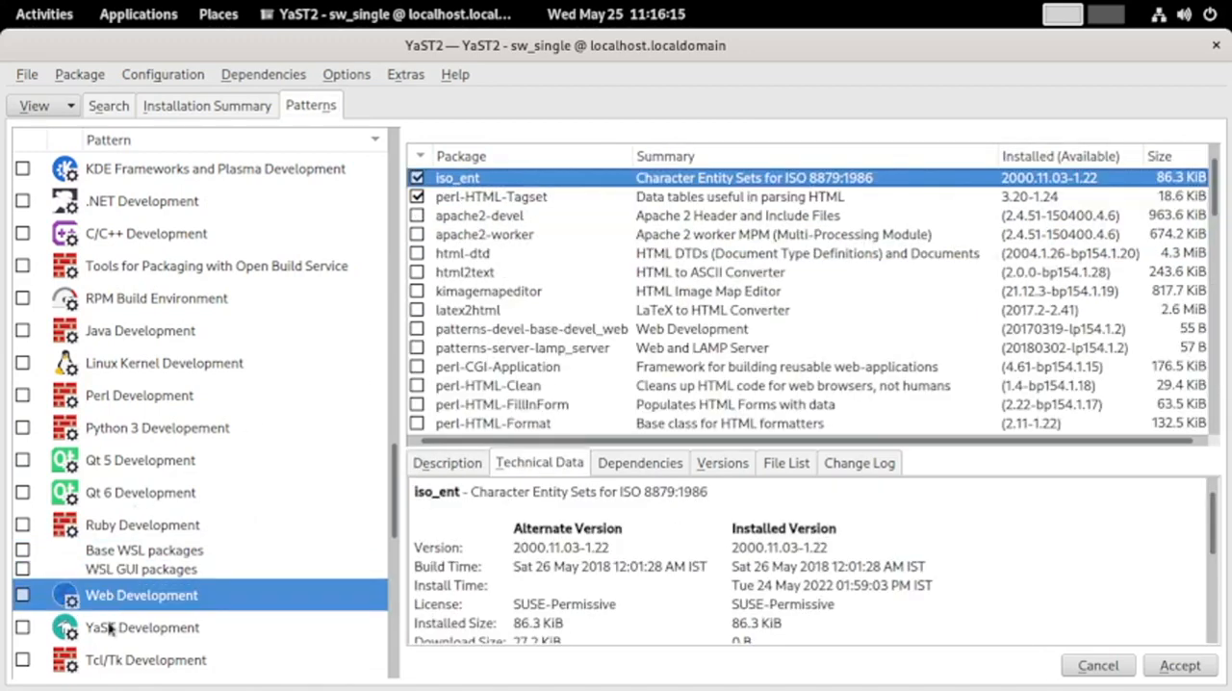
left_click(143, 570)
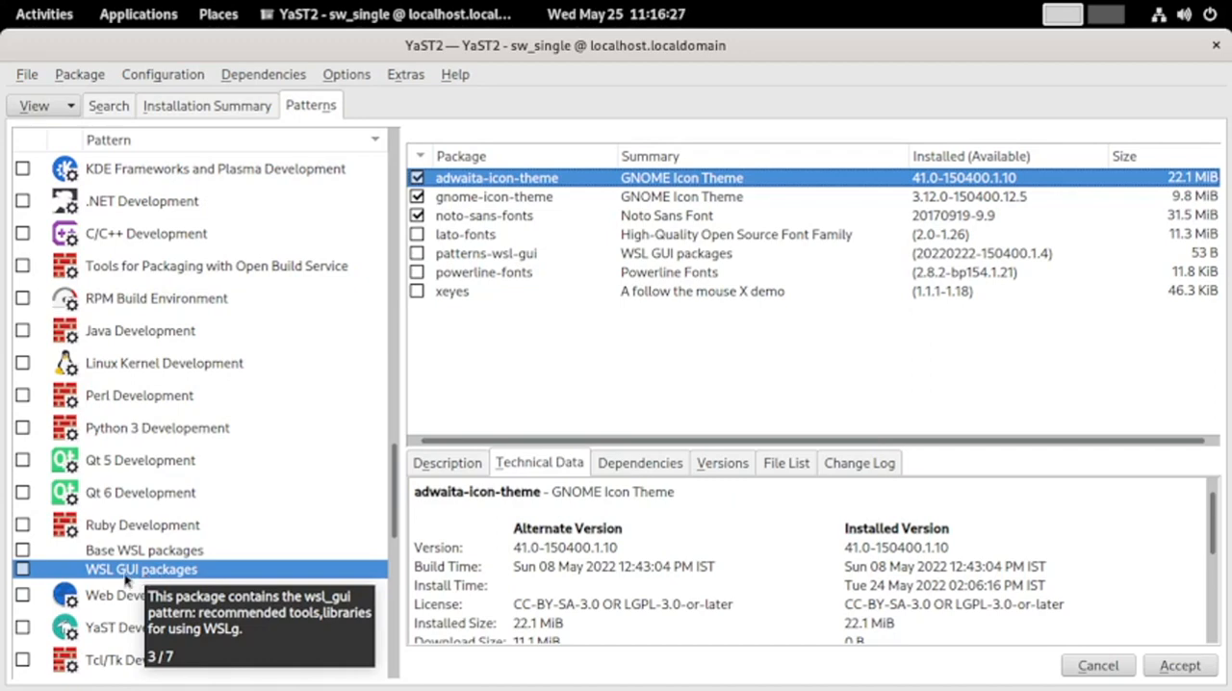
Display the packages of the Web Development, YaST Development and Tcl/Tk Development patterns
left_click(109, 597)
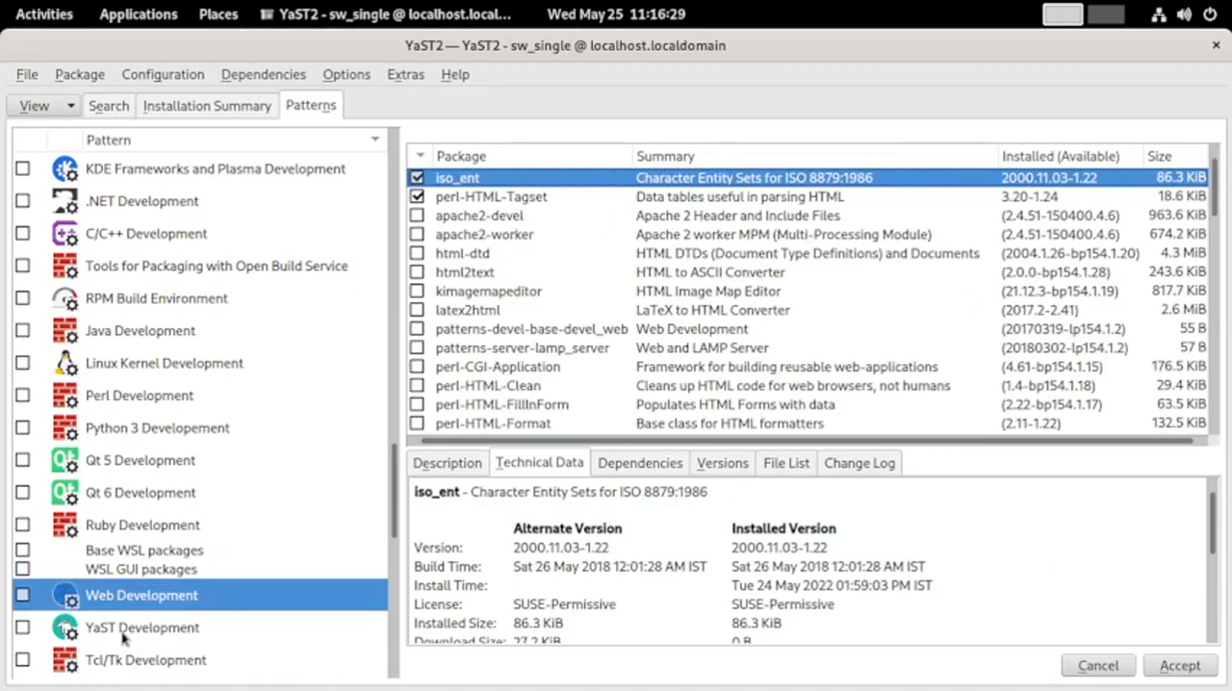
left_click(131, 627)
scroll(131, 666, "down", 2)
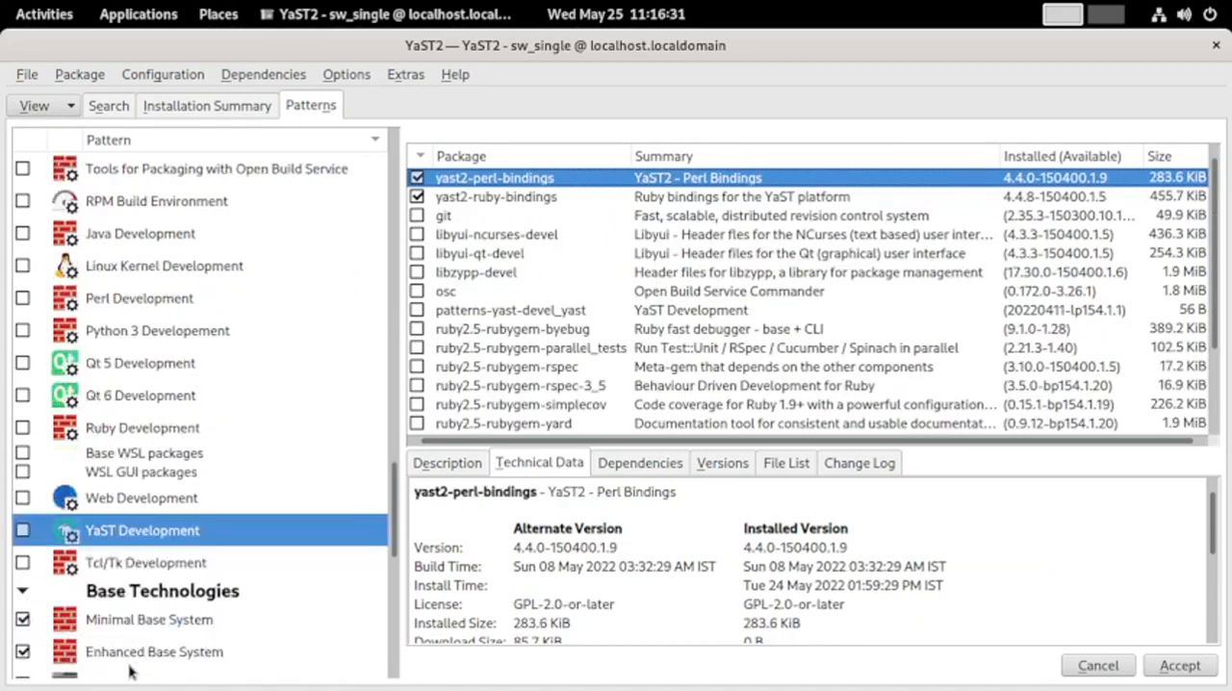
left_click(131, 465)
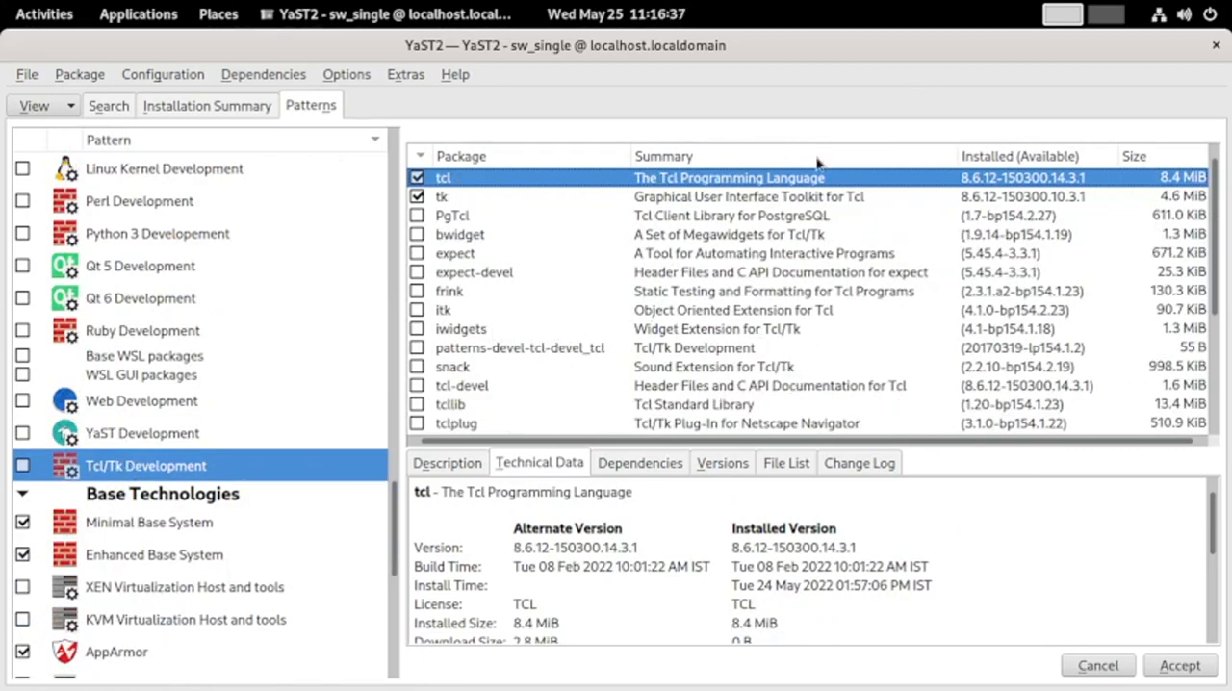
Examine the packages of the Minimal Base System, Enhanced Base System, AppArmor and Console Tools patterns under Base Technologies
left_click(154, 523)
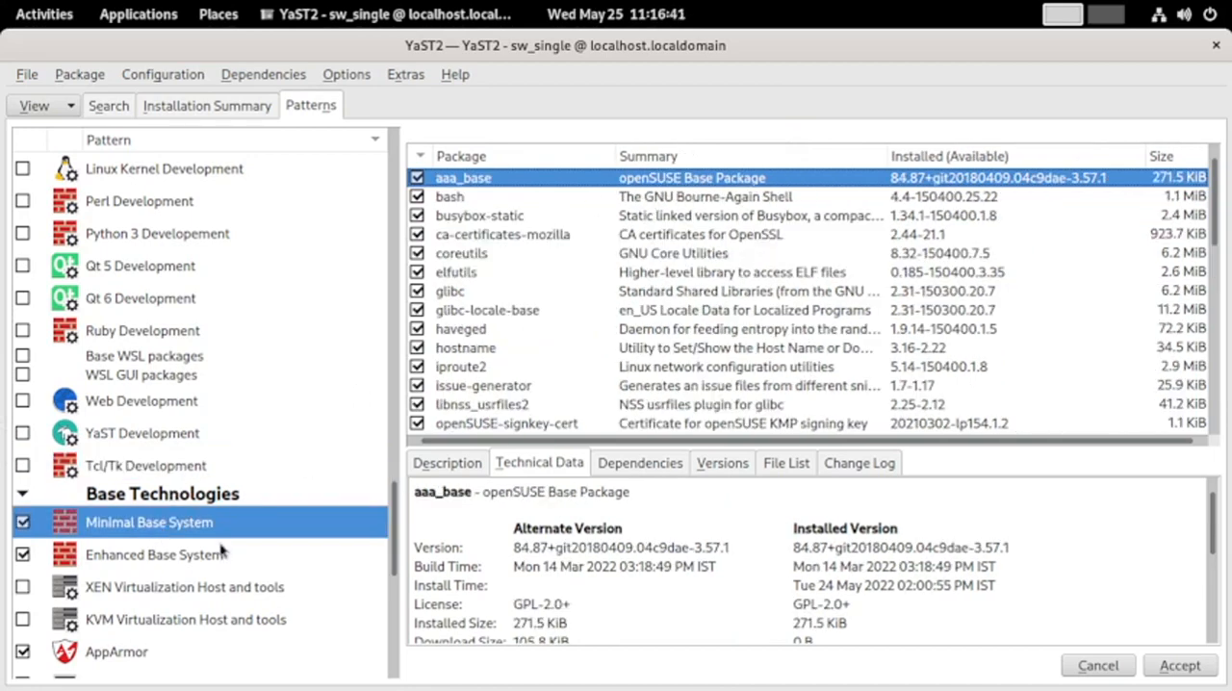
left_click(215, 558)
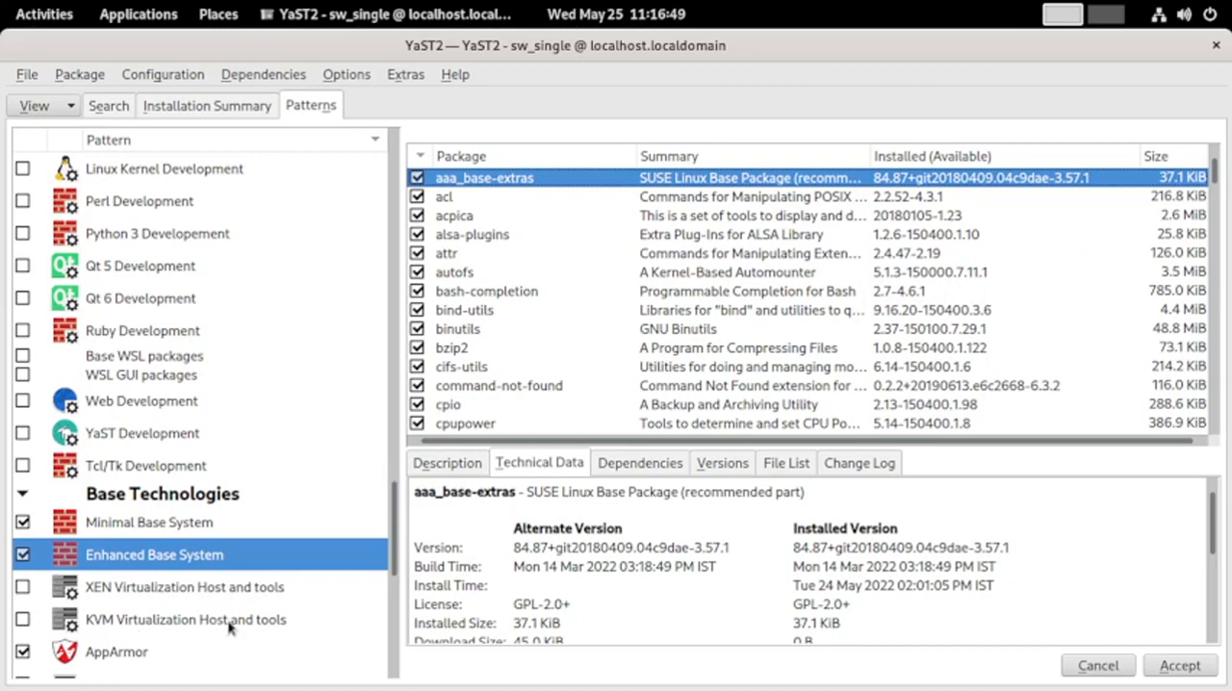
scroll(279, 626, "down", 2)
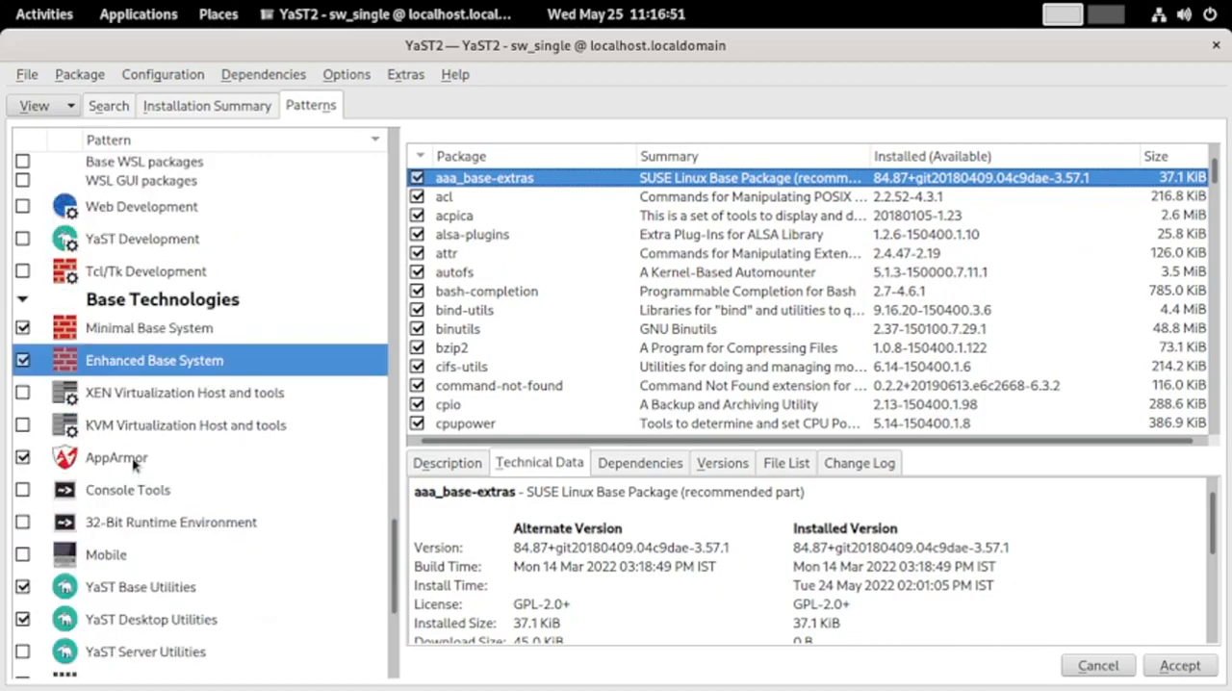
left_click(136, 462)
left_click(143, 495)
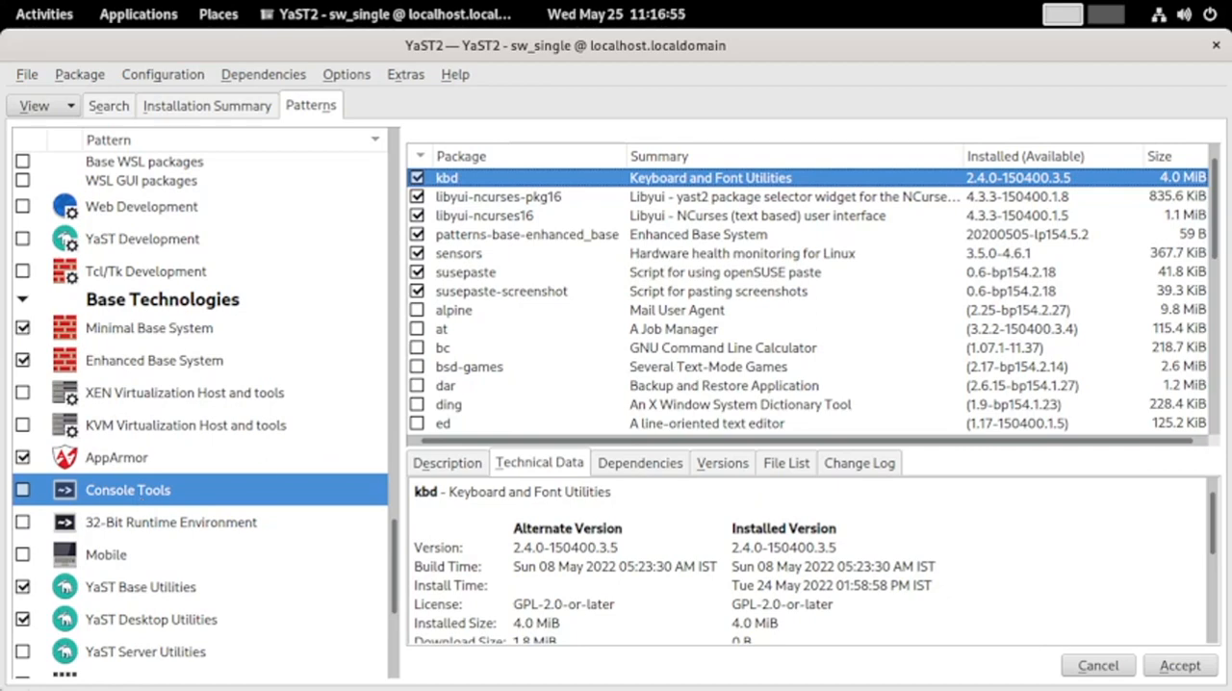
Display the 32-Bit Runtime Environment pattern and look through the full package list of the Mobile pattern
left_click(204, 527)
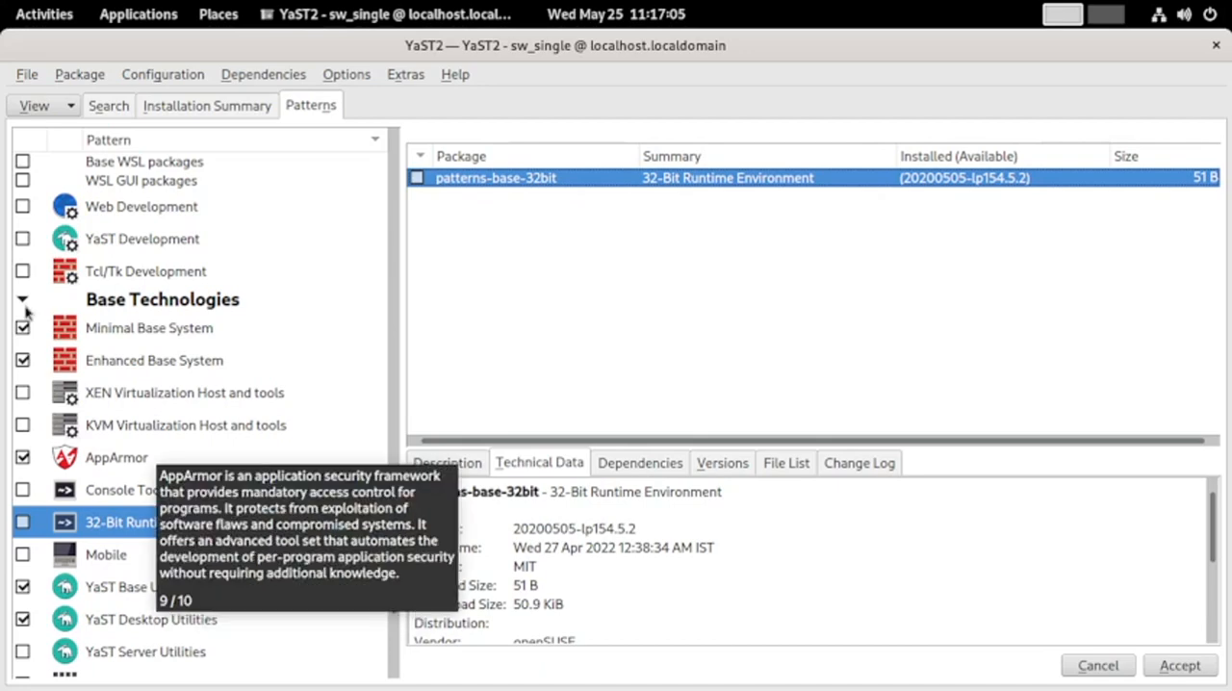
left_click(92, 551)
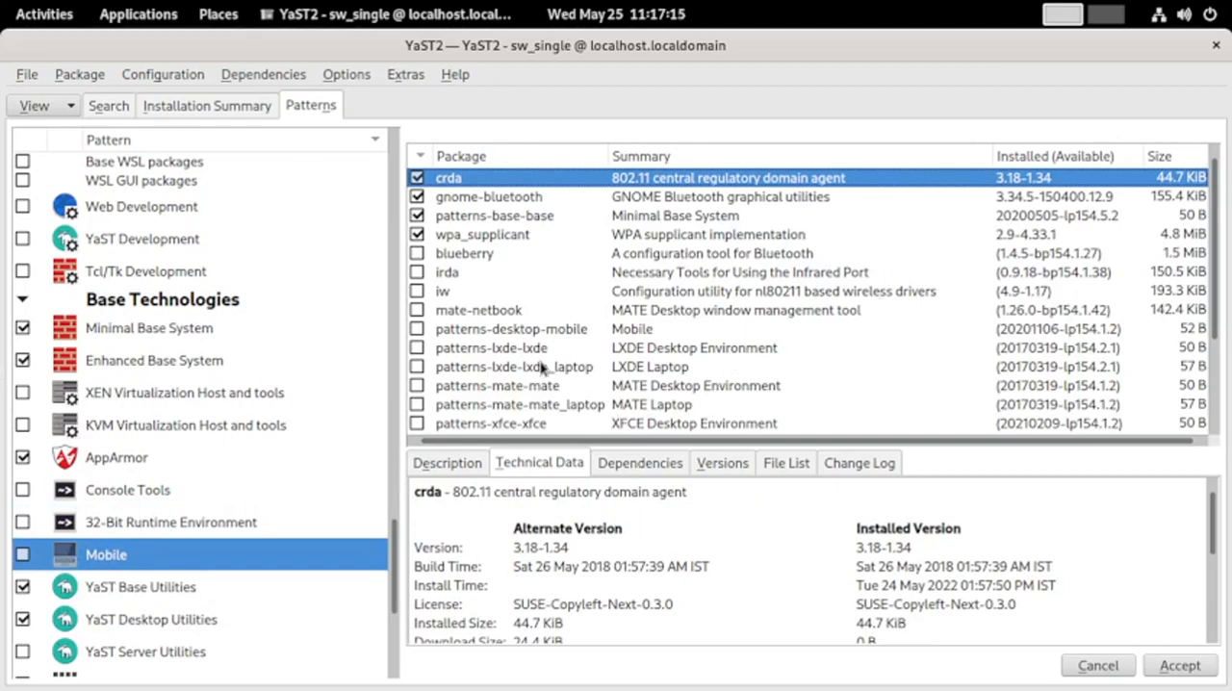
scroll(542, 368, "down", 2)
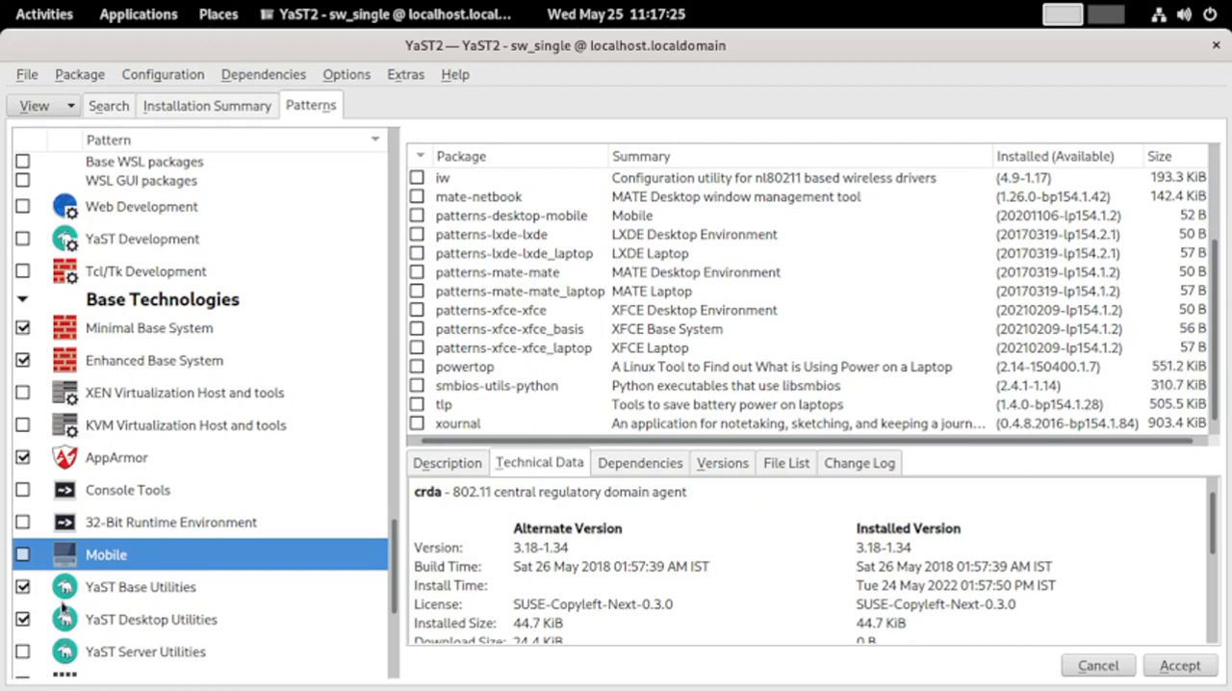
Display the packages of the YaST Base Utilities, Desktop Utilities, Server Utilities and User Interfaces patterns
left_click(114, 597)
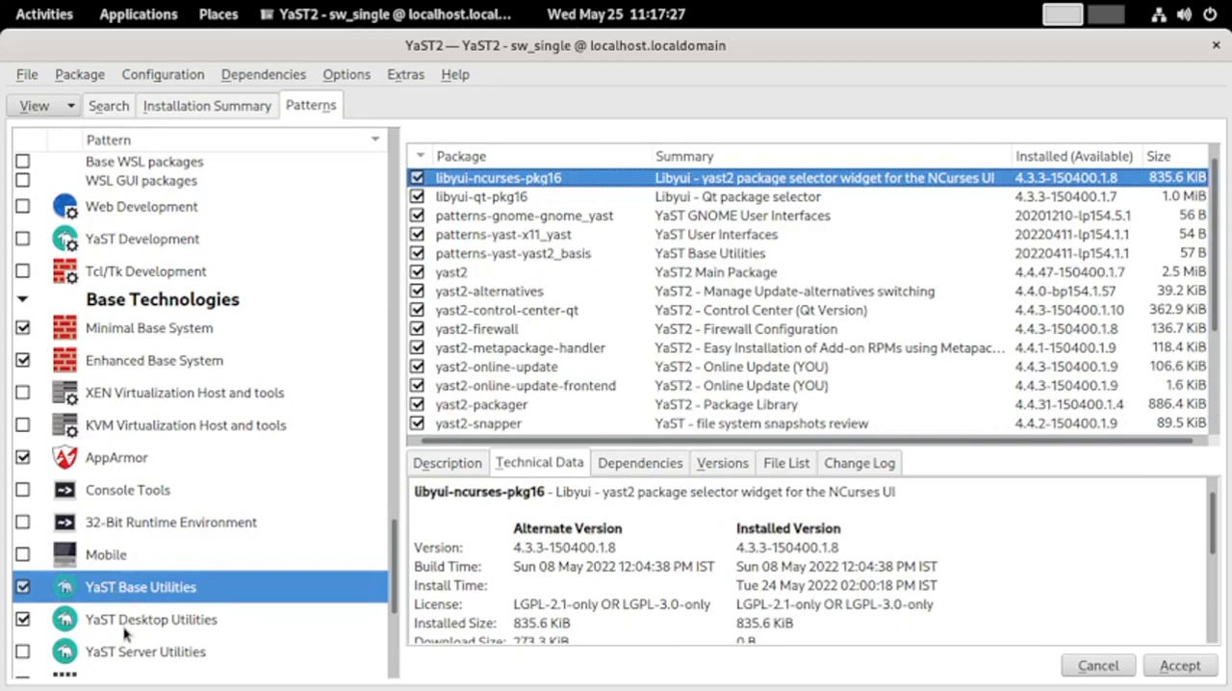
left_click(125, 631)
scroll(267, 635, "down", 3)
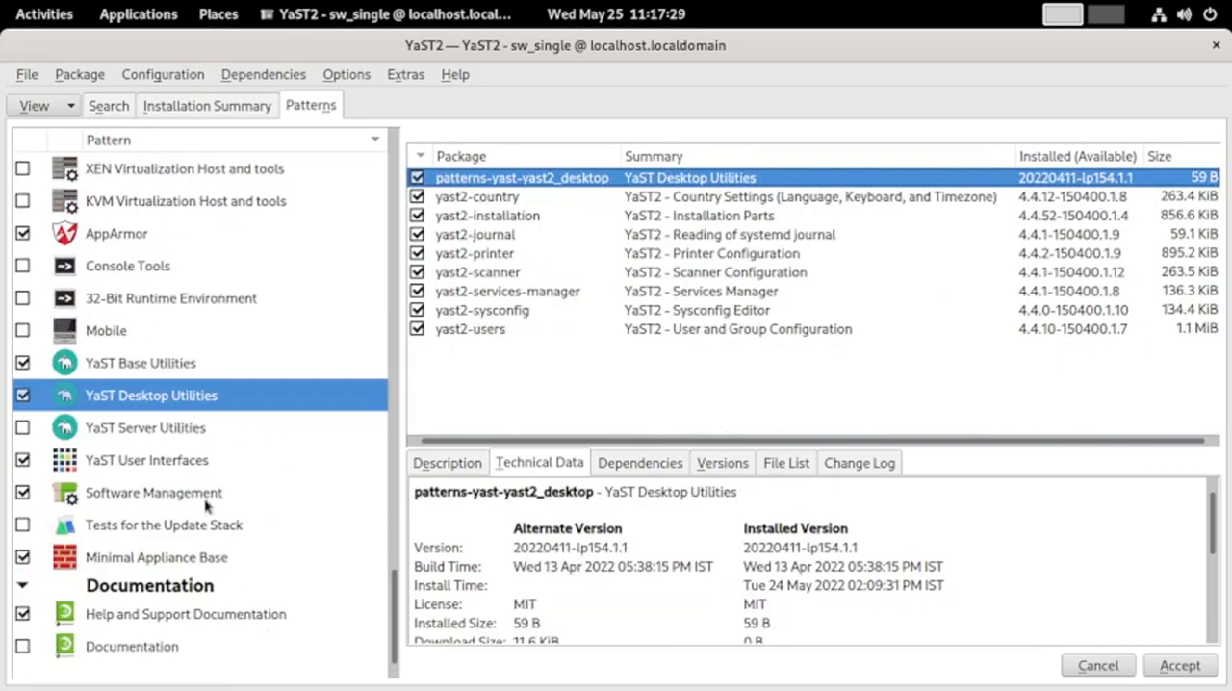
left_click(176, 435)
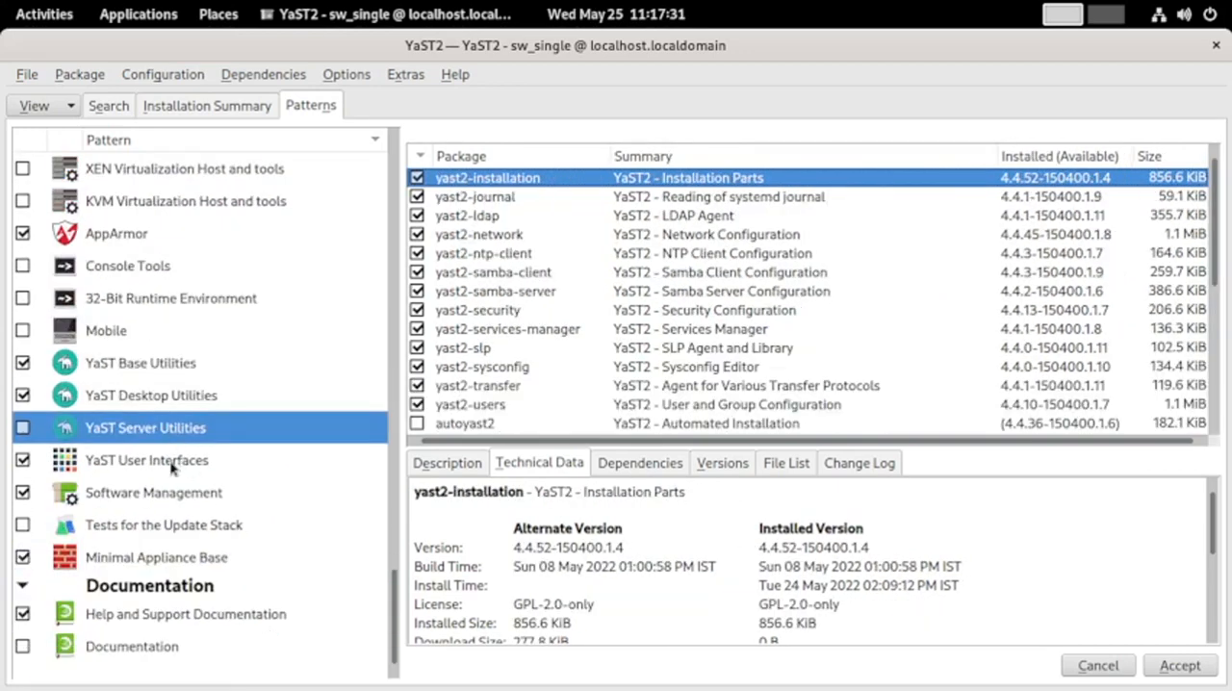
left_click(173, 464)
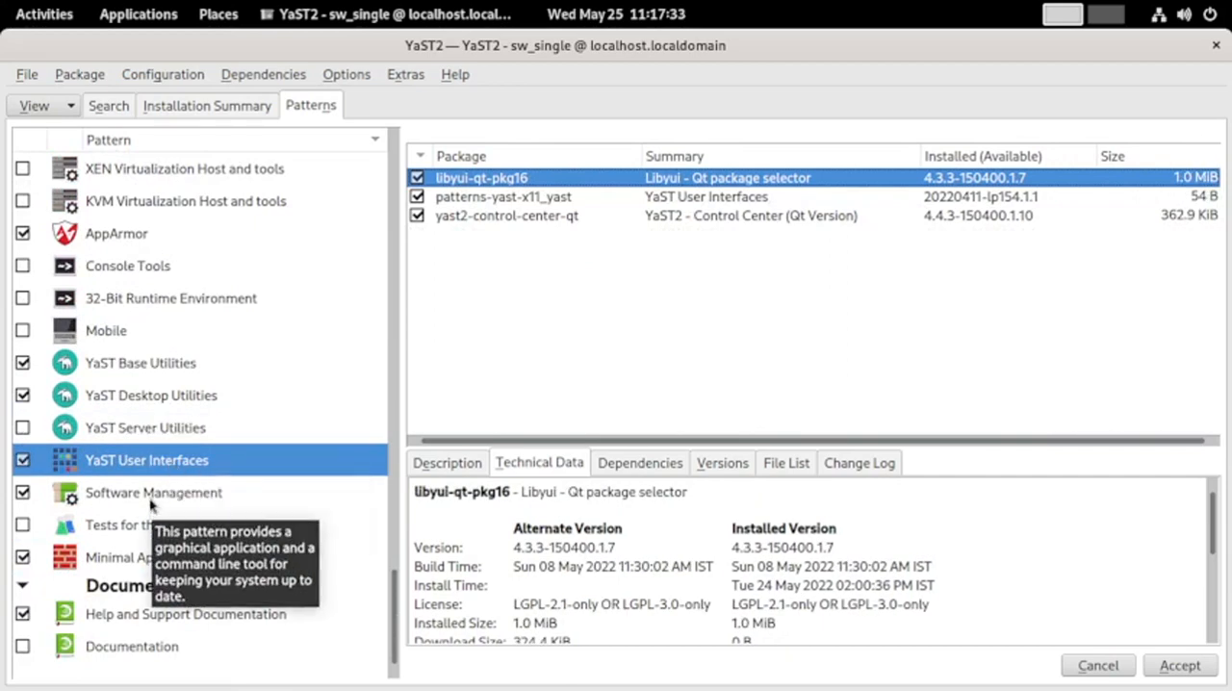
Examine the packages of the Software Management, Tests for the Update Stack and Minimal Appliance Base patterns
left_click(151, 493)
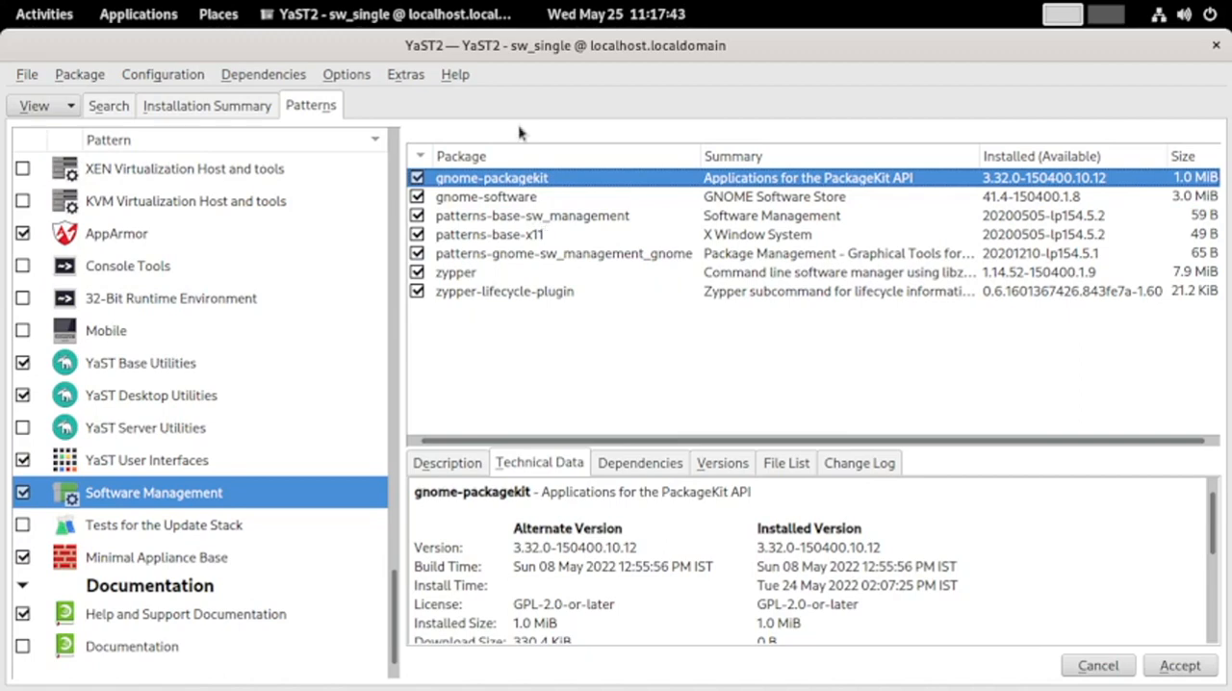
left_click(159, 524)
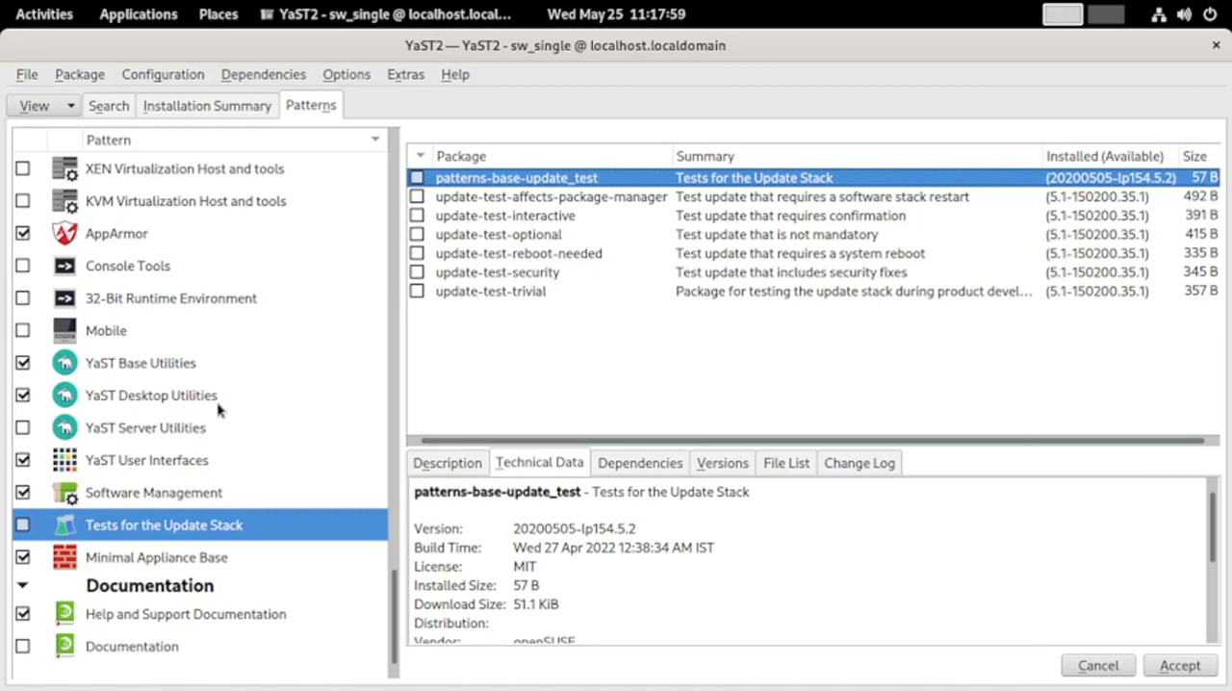
left_click(197, 560)
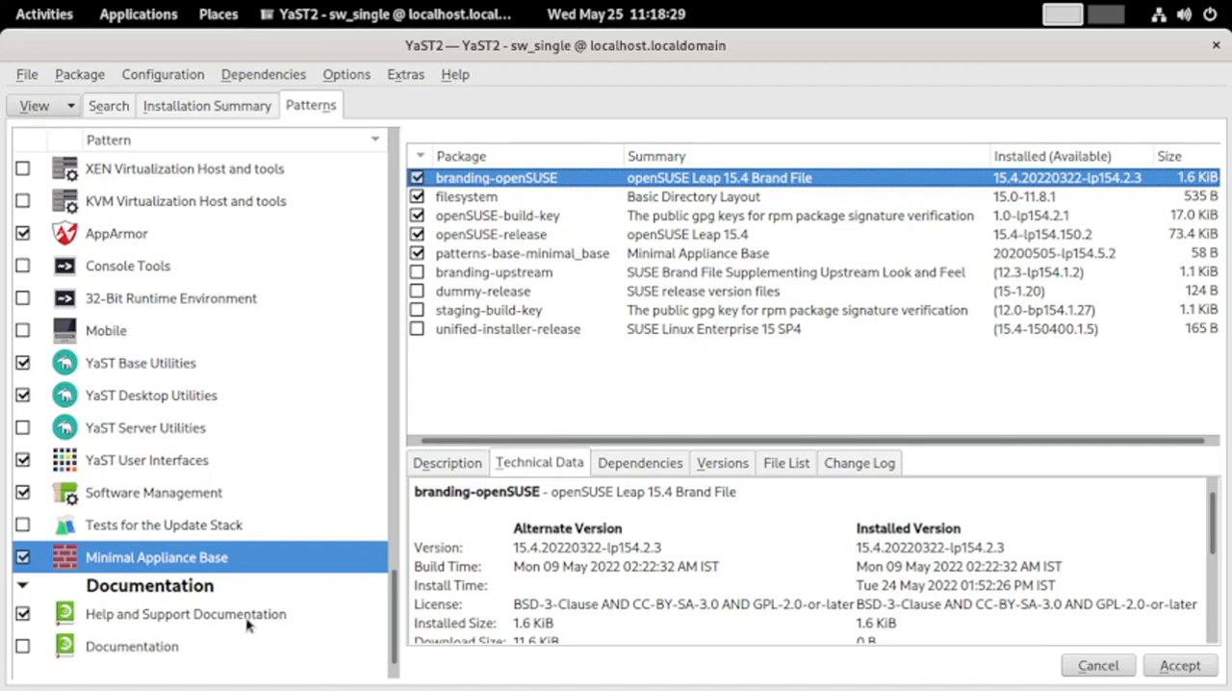
Display the Help and Support Documentation pattern and look through the full package list of the Documentation pattern
left_click(130, 626)
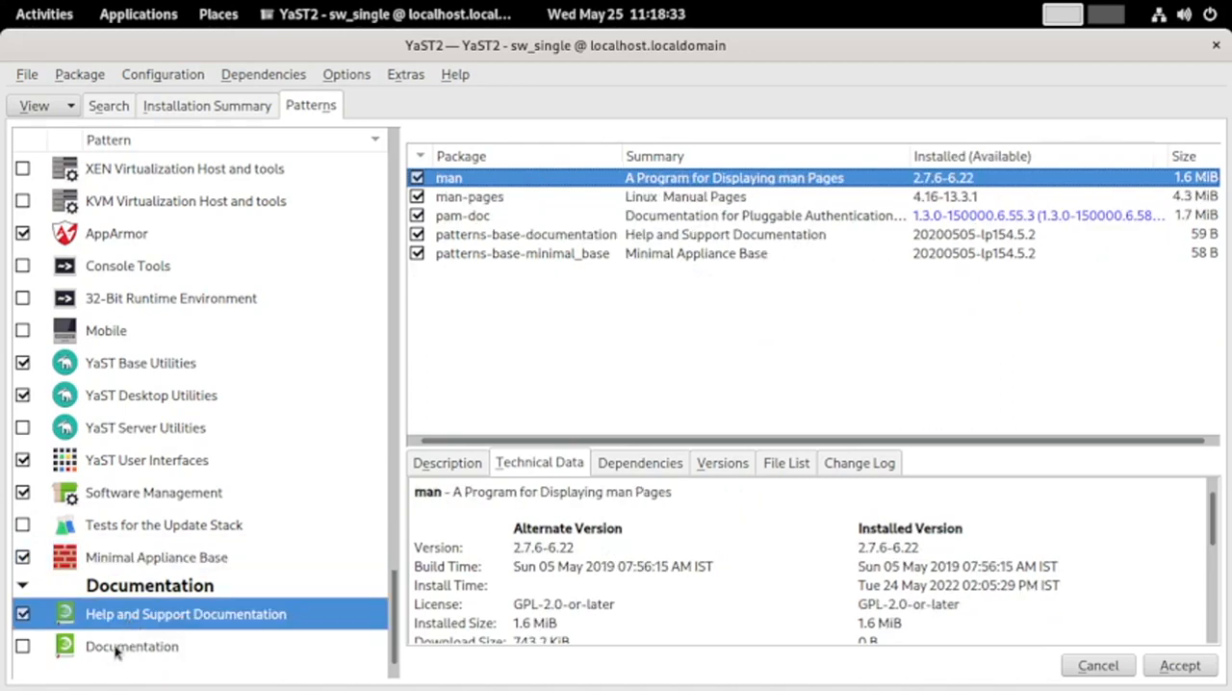
left_click(115, 650)
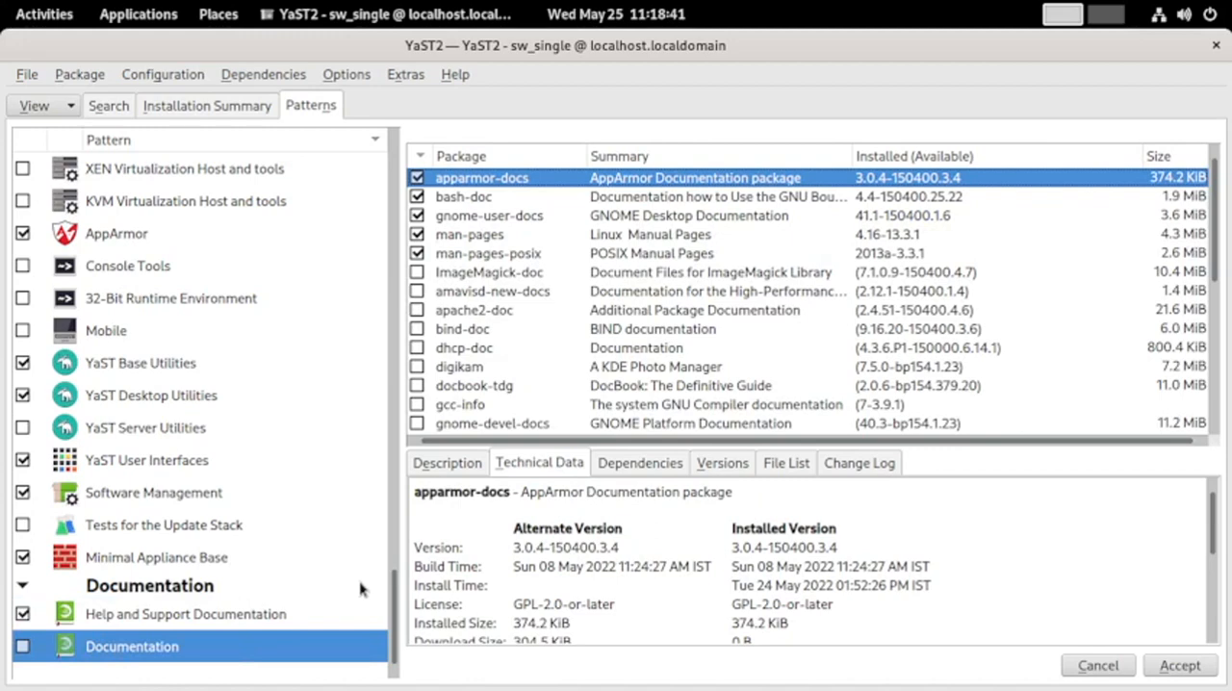
scroll(564, 264, "down", 5)
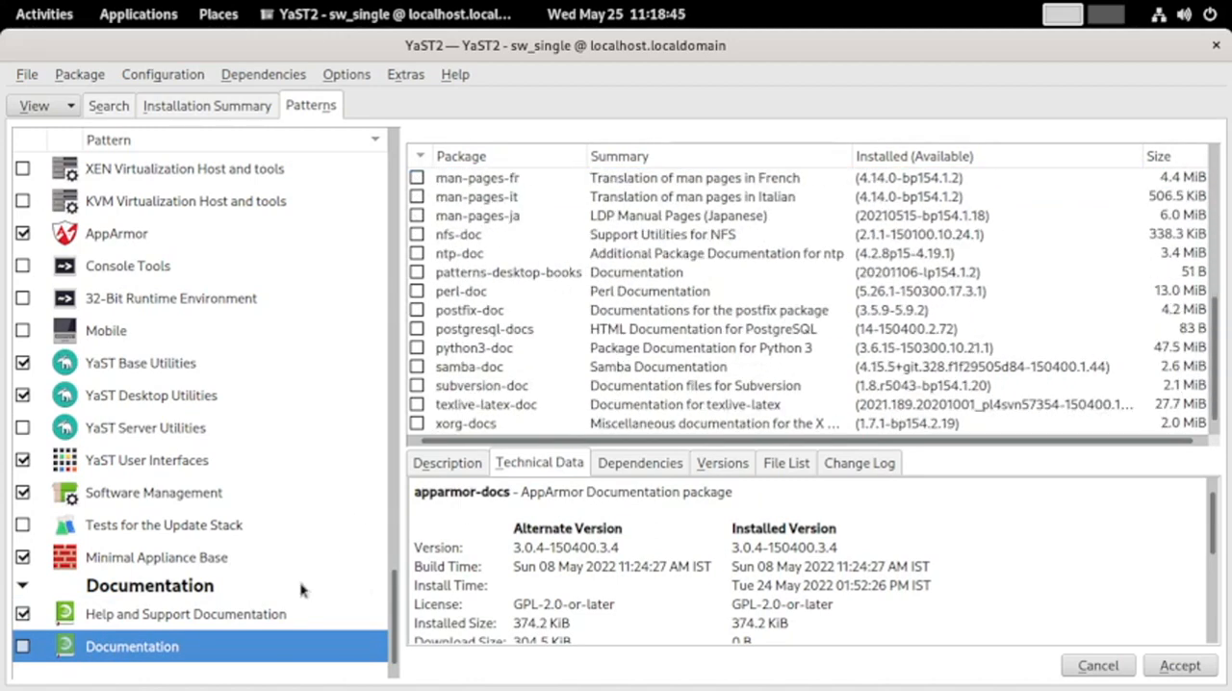
Review the whole pattern list once more, from Graphical Environments through to Documentation
scroll(241, 559, "up", 10)
scroll(241, 558, "up", 10)
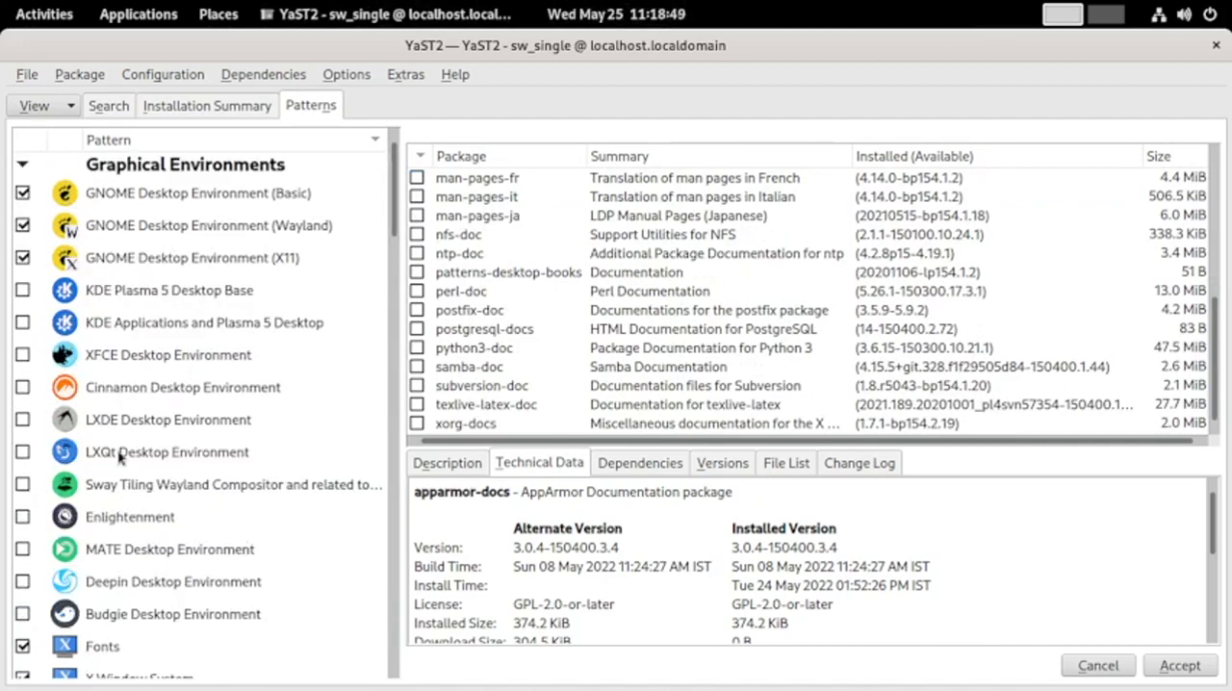
scroll(61, 567, "down", 5)
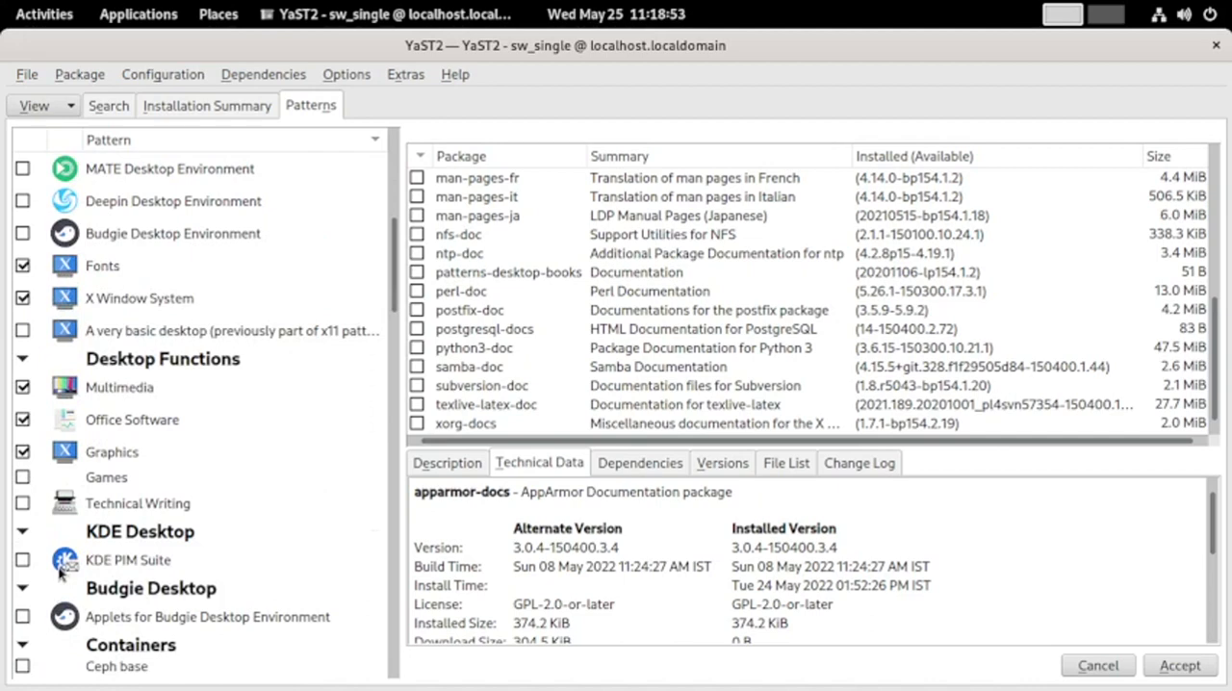
scroll(256, 524, "down", 15)
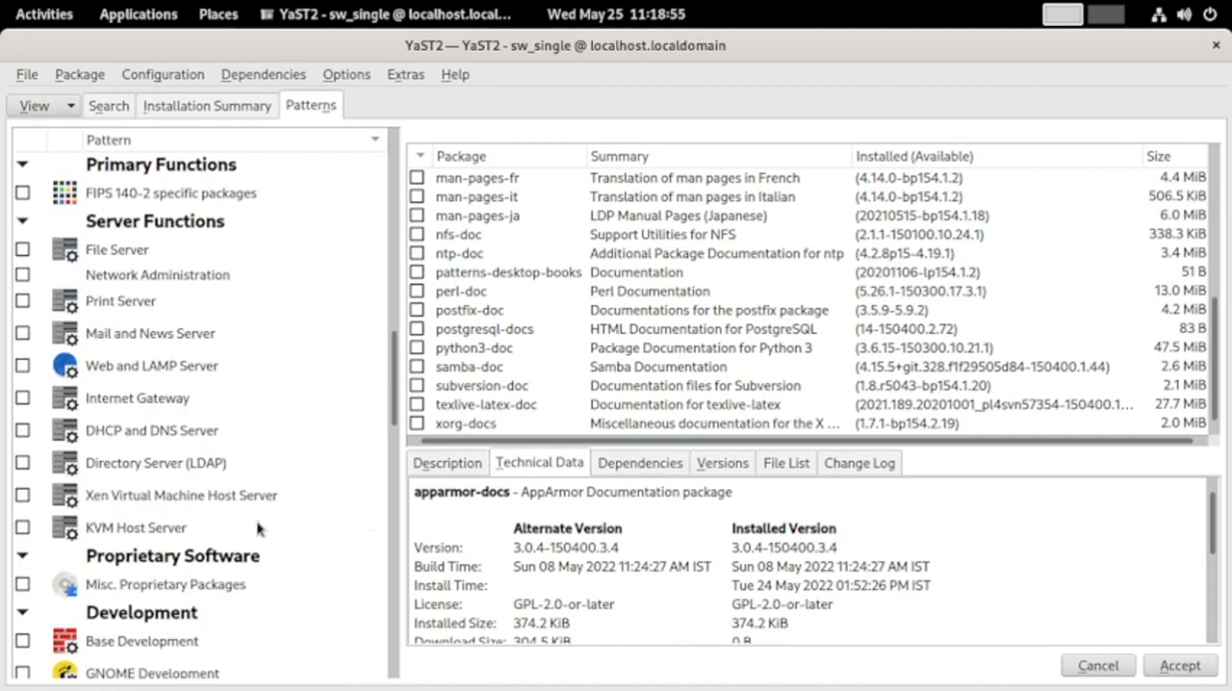
scroll(256, 525, "down", 5)
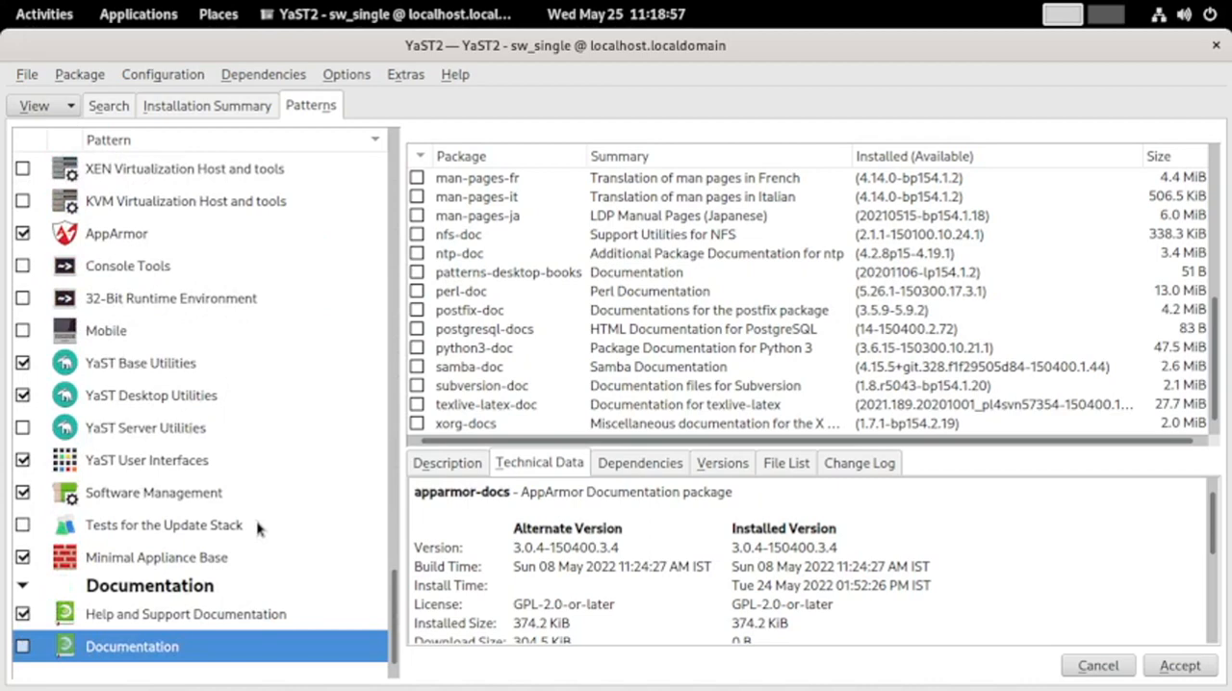
View the YaST Package Manager help overview, dismiss it, and close Software Management
scroll(258, 524, "up", 15)
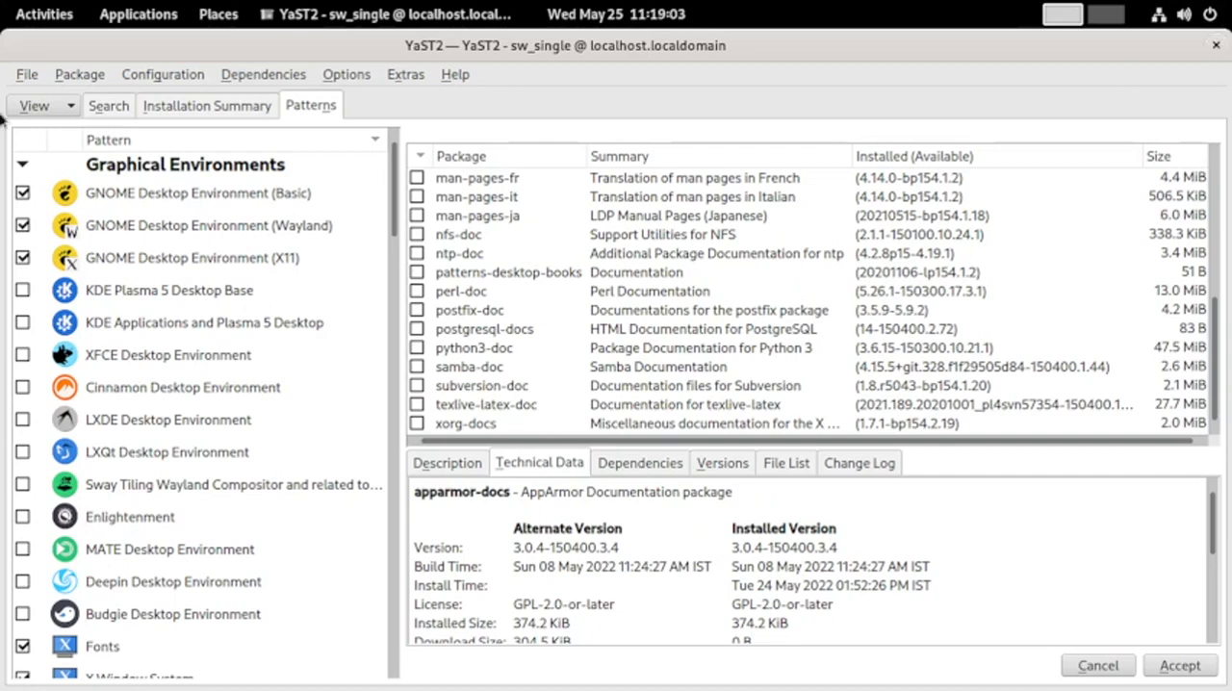
left_click(454, 76)
left_click(476, 100)
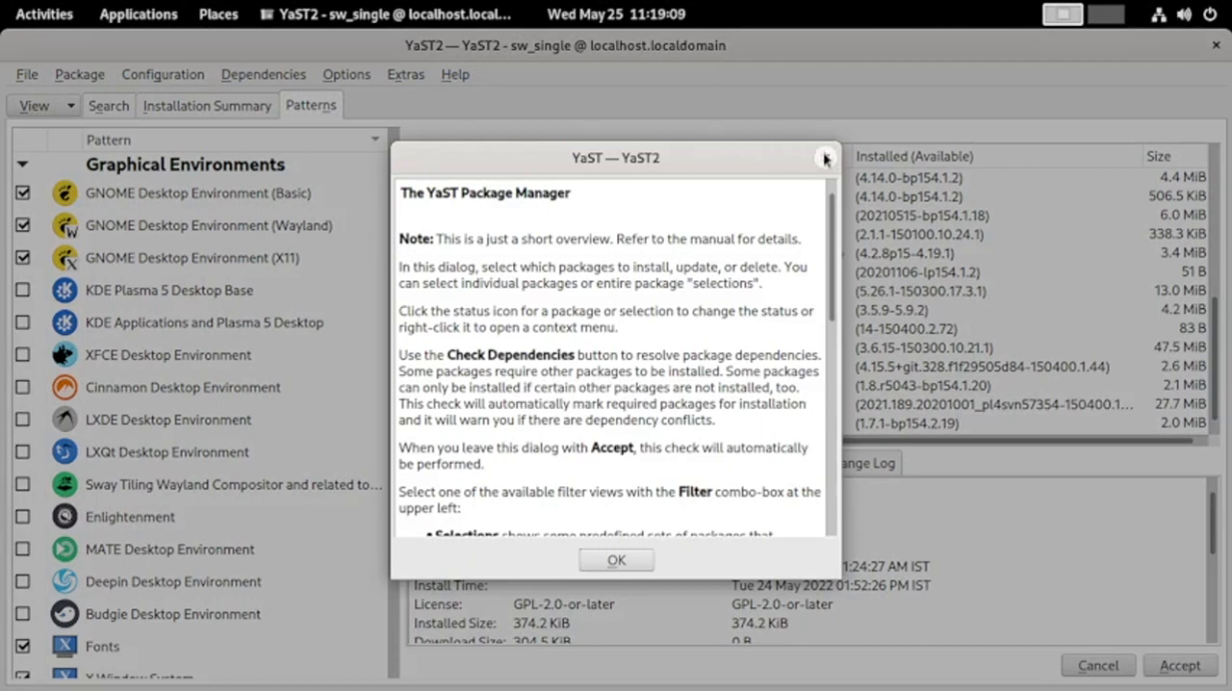
left_click(825, 157)
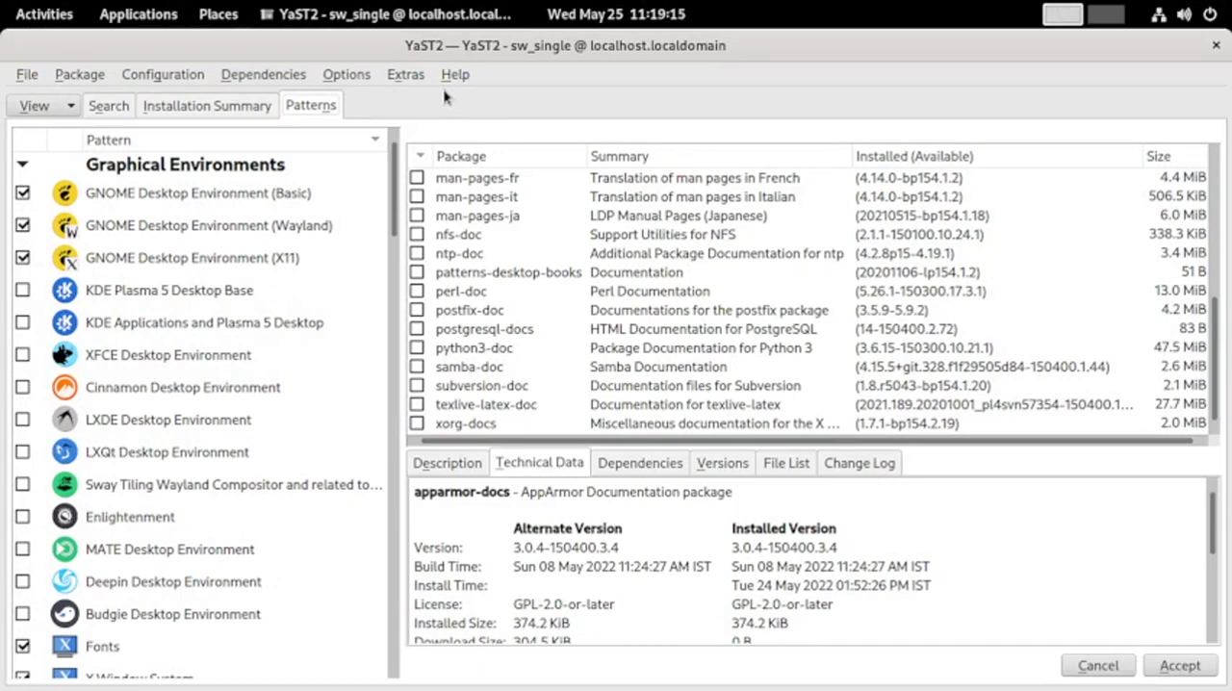
left_click(1216, 45)
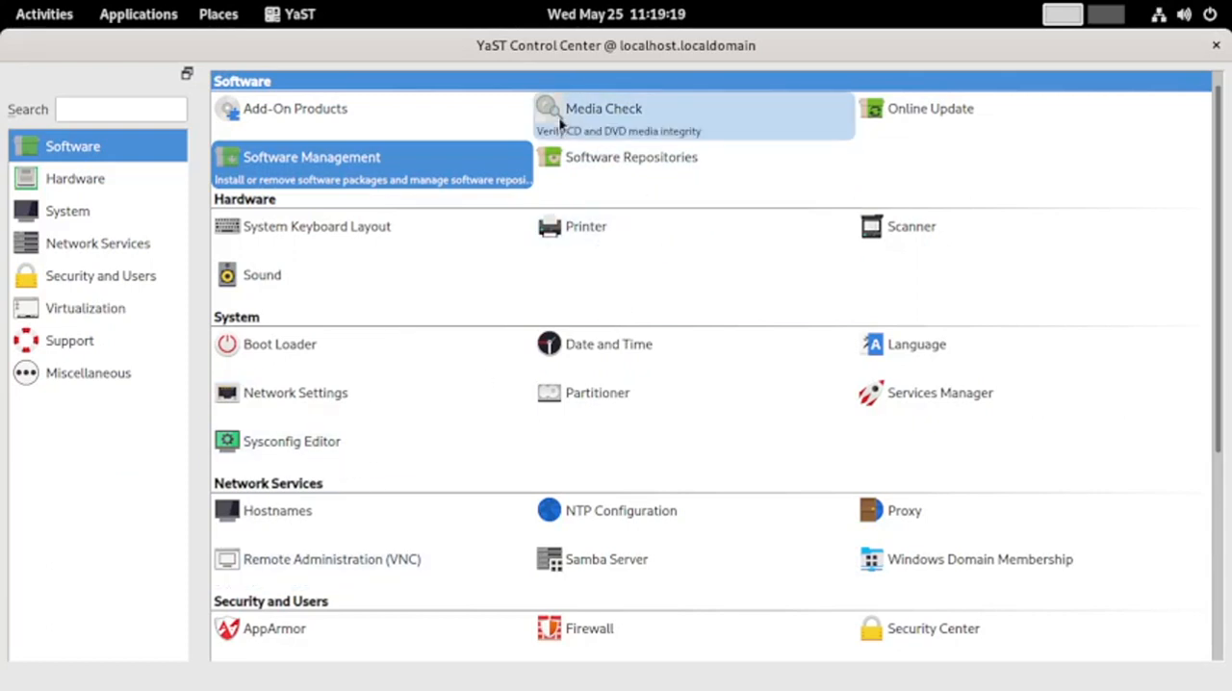
Open Software Repositories and review the configured repositories, including their enabled and autorefresh states, names and URLs
left_click(581, 161)
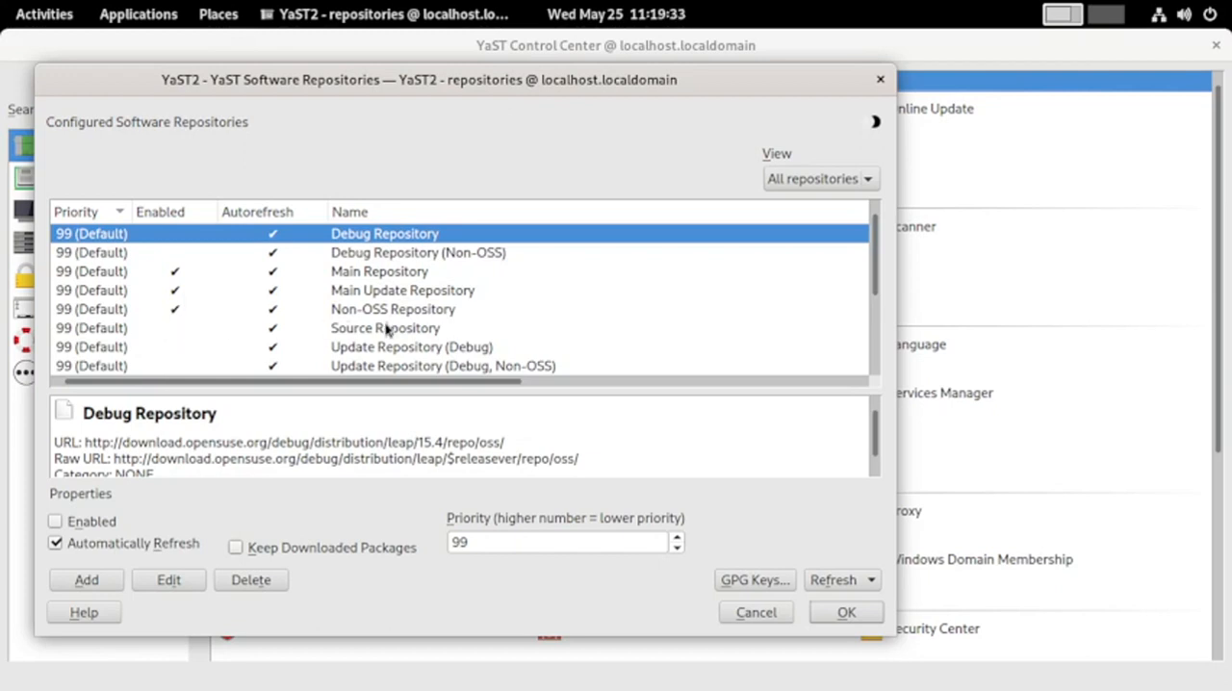
scroll(380, 339, "down", 1)
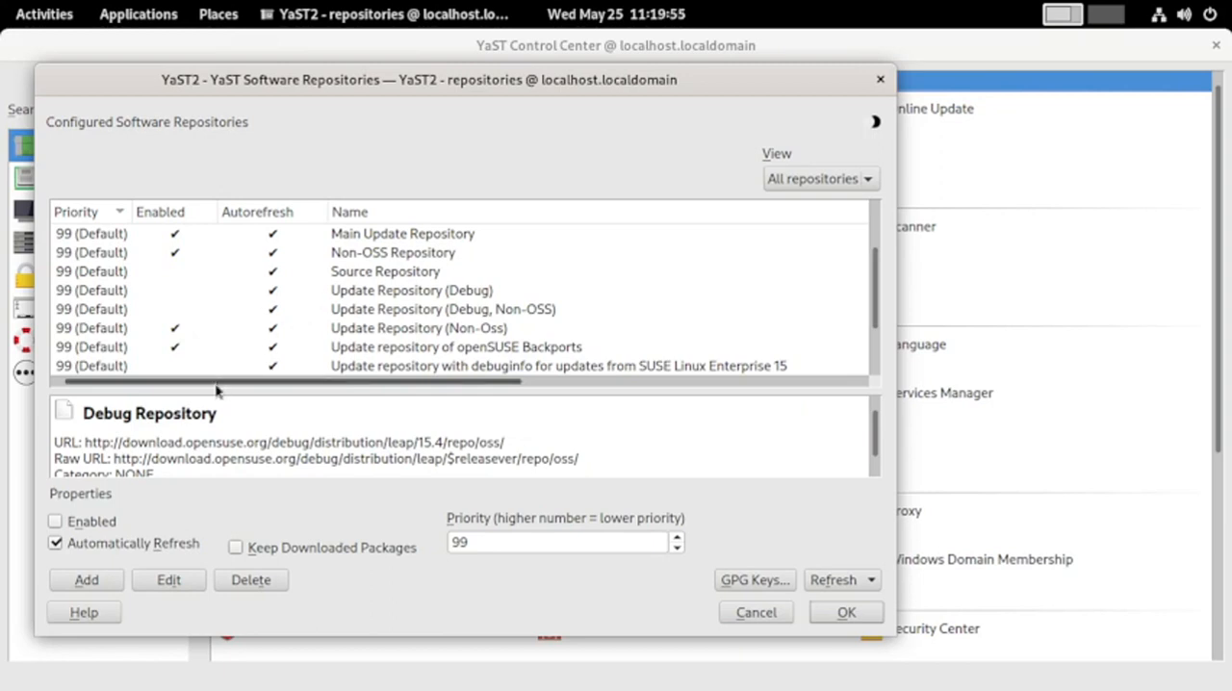
scroll(217, 385, "right", 5)
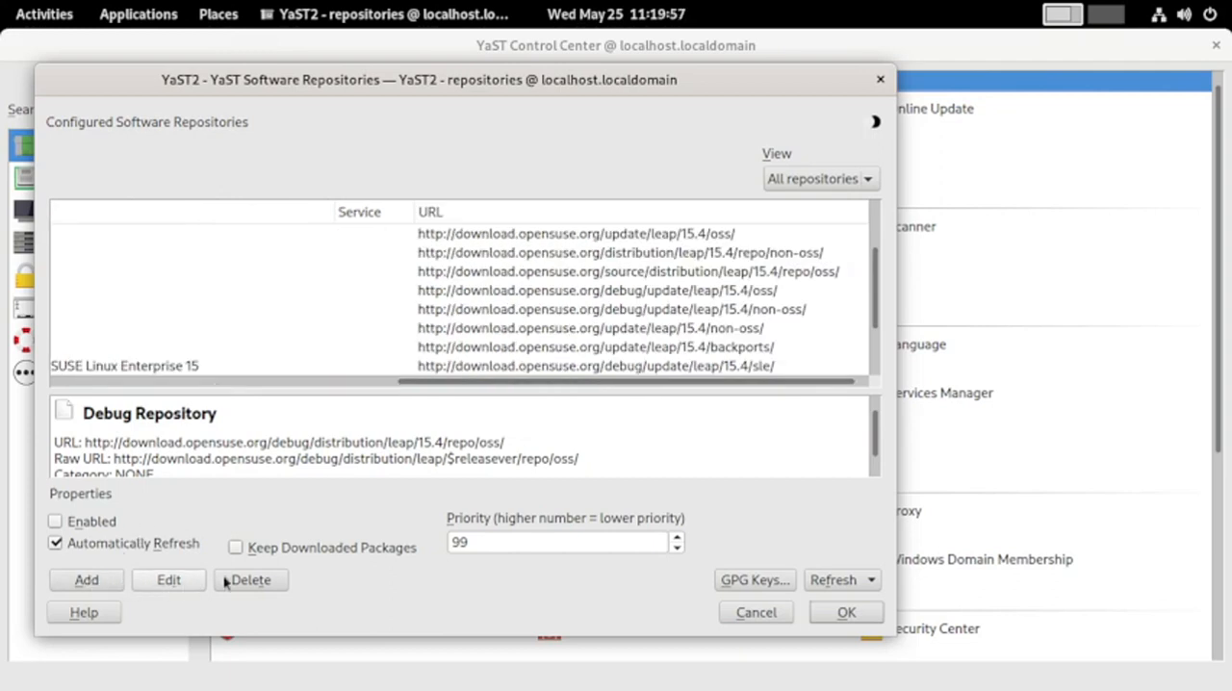
scroll(405, 351, "up", 1)
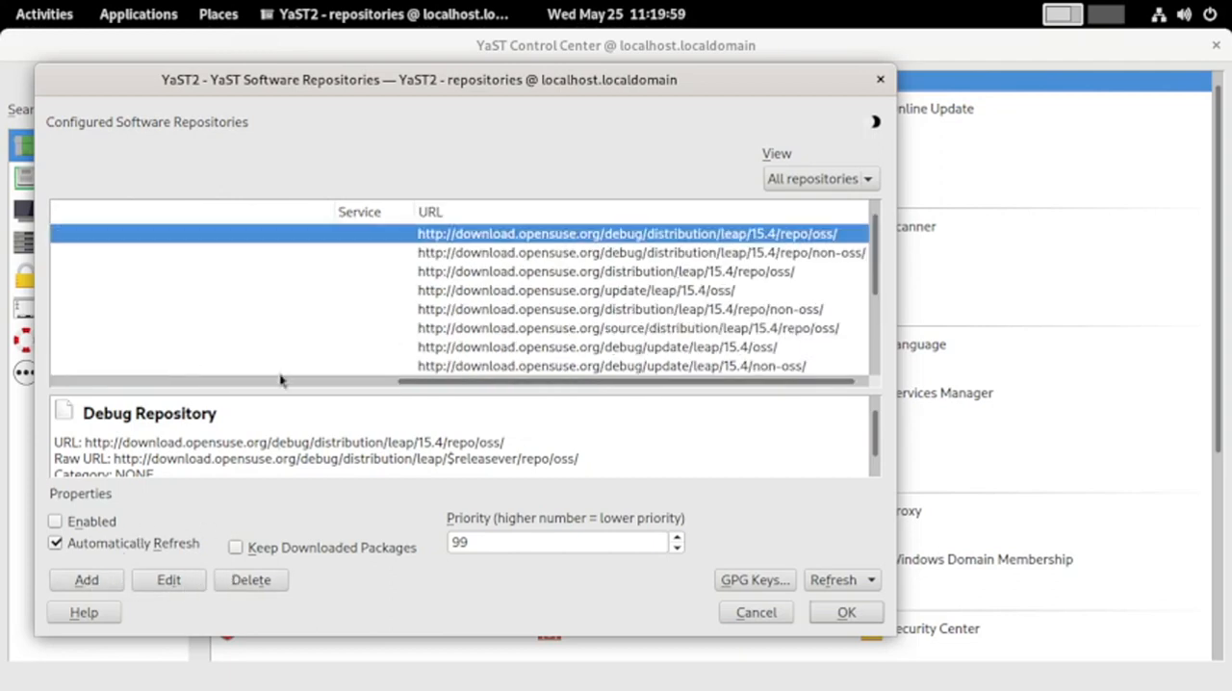
scroll(409, 384, "left", 5)
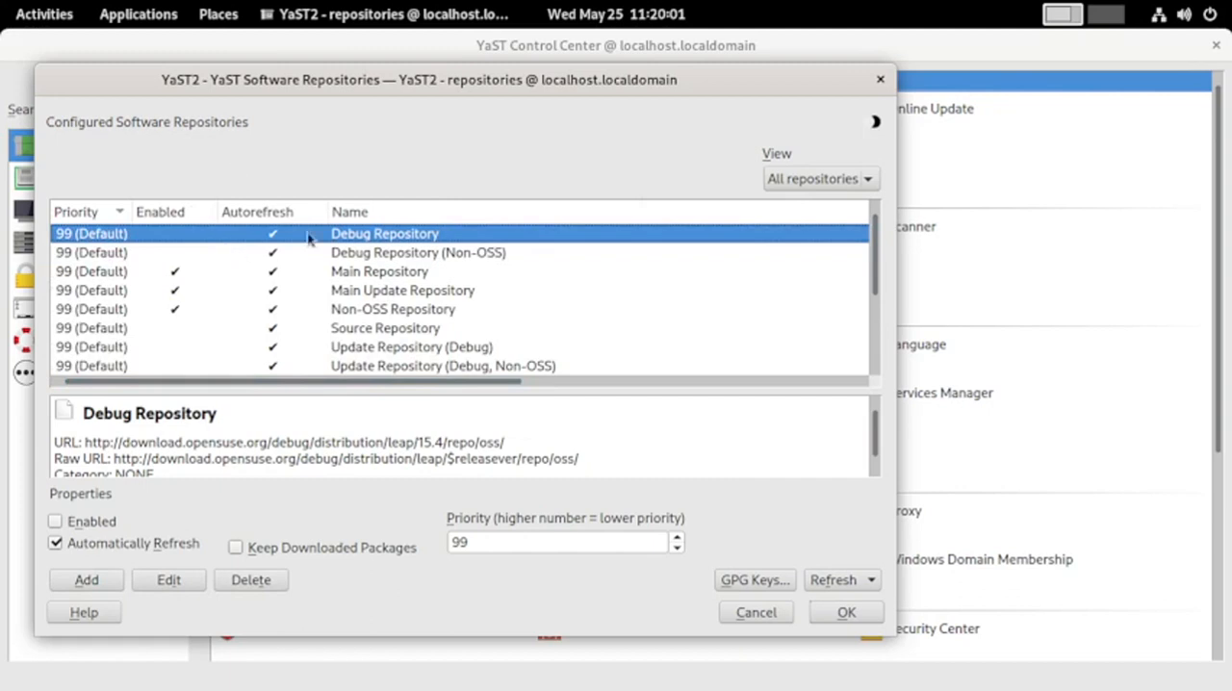
View the Main Repository's name and URL settings, then dismiss them without changing anything
left_click(142, 272)
left_click(172, 583)
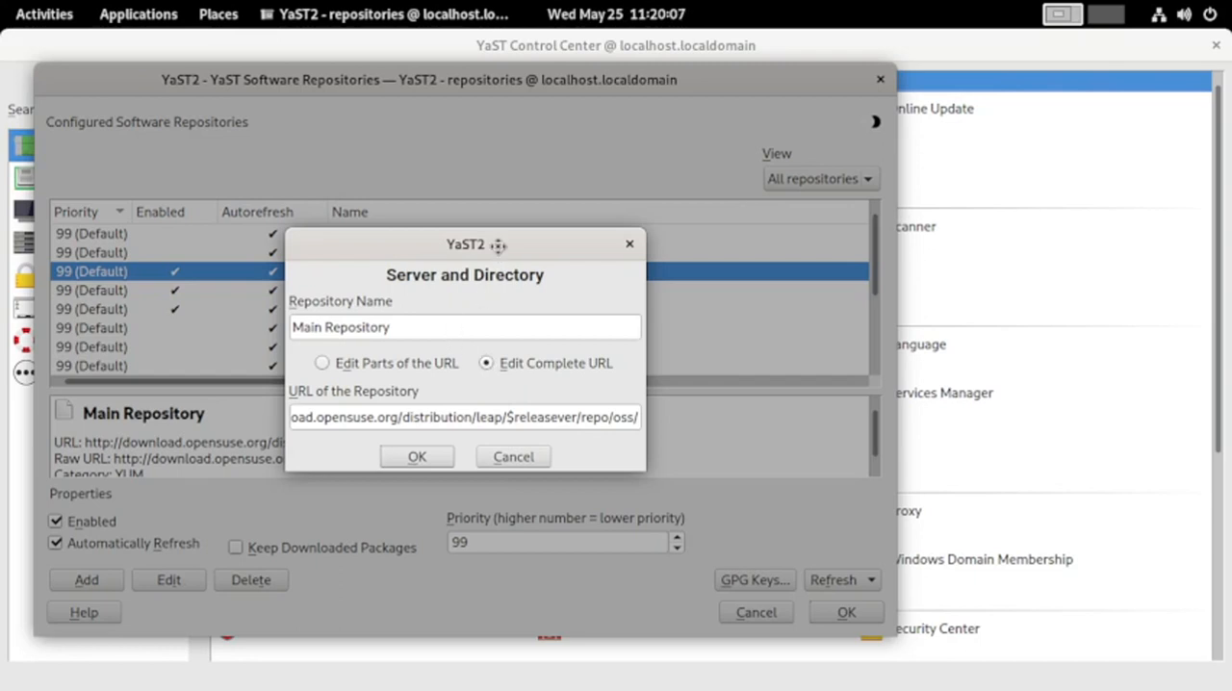
left_click_drag(497, 246, 466, 211)
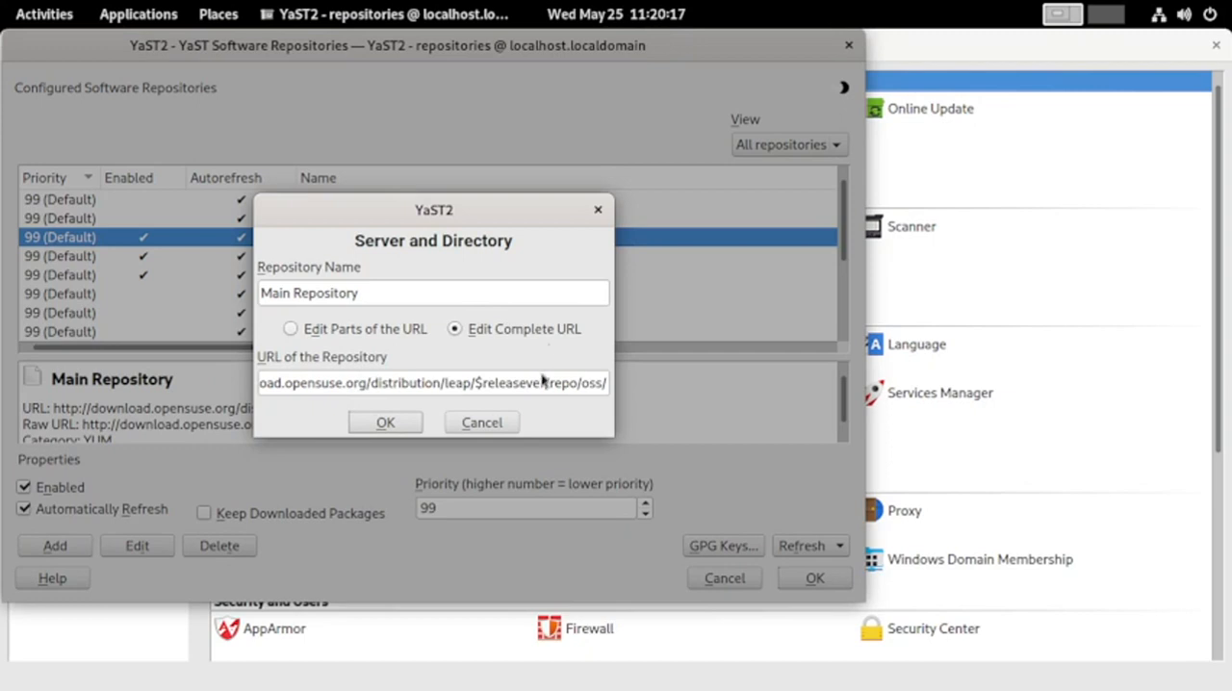
left_click(481, 423)
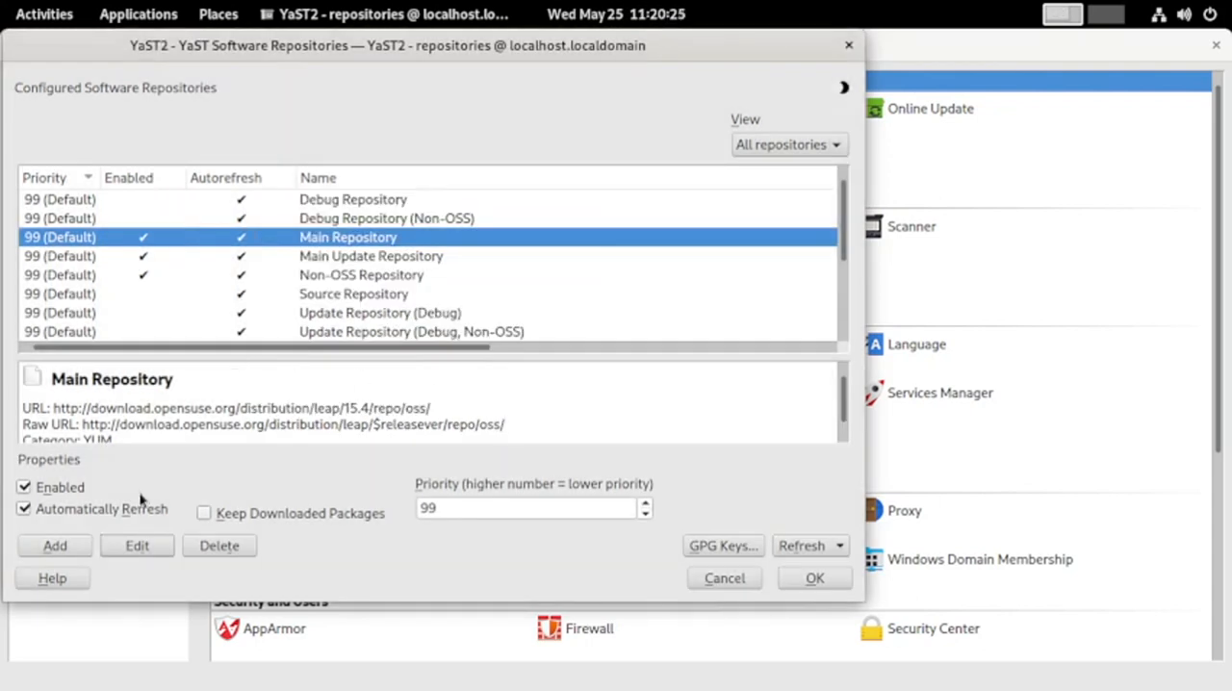
Call up the deletion prompt for the Main Repository and decline it, then view the GPG public keys and return to the repositories
left_click(219, 546)
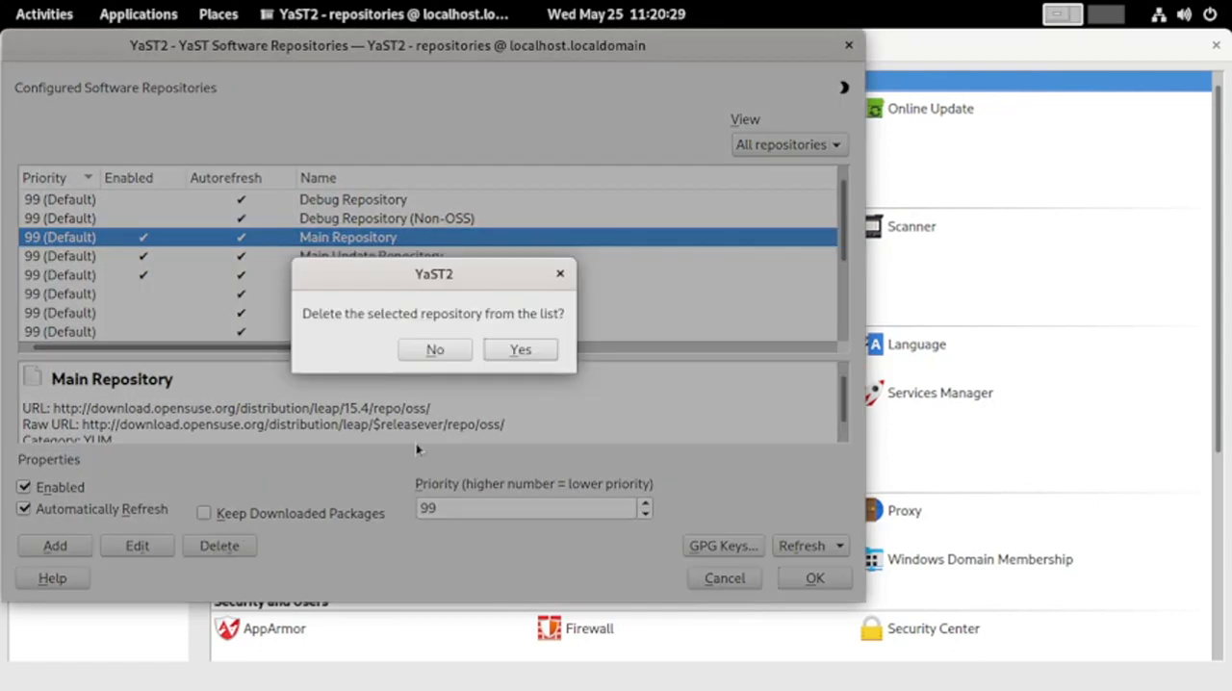
left_click(439, 353)
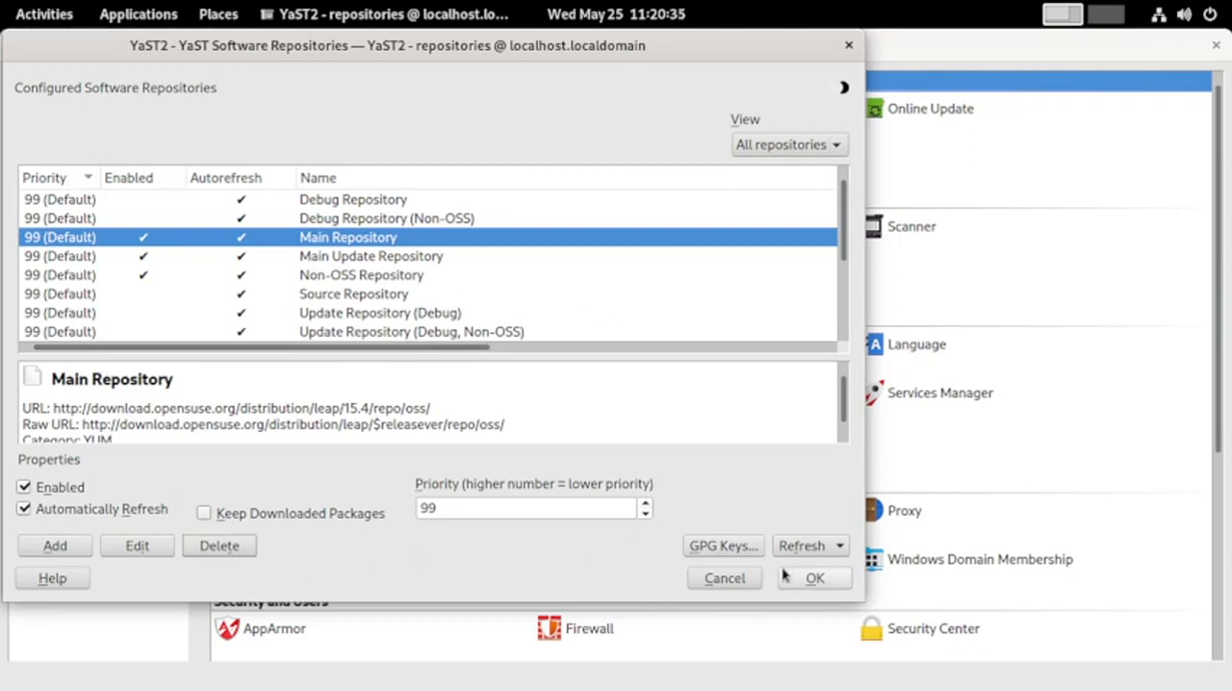
left_click(737, 549)
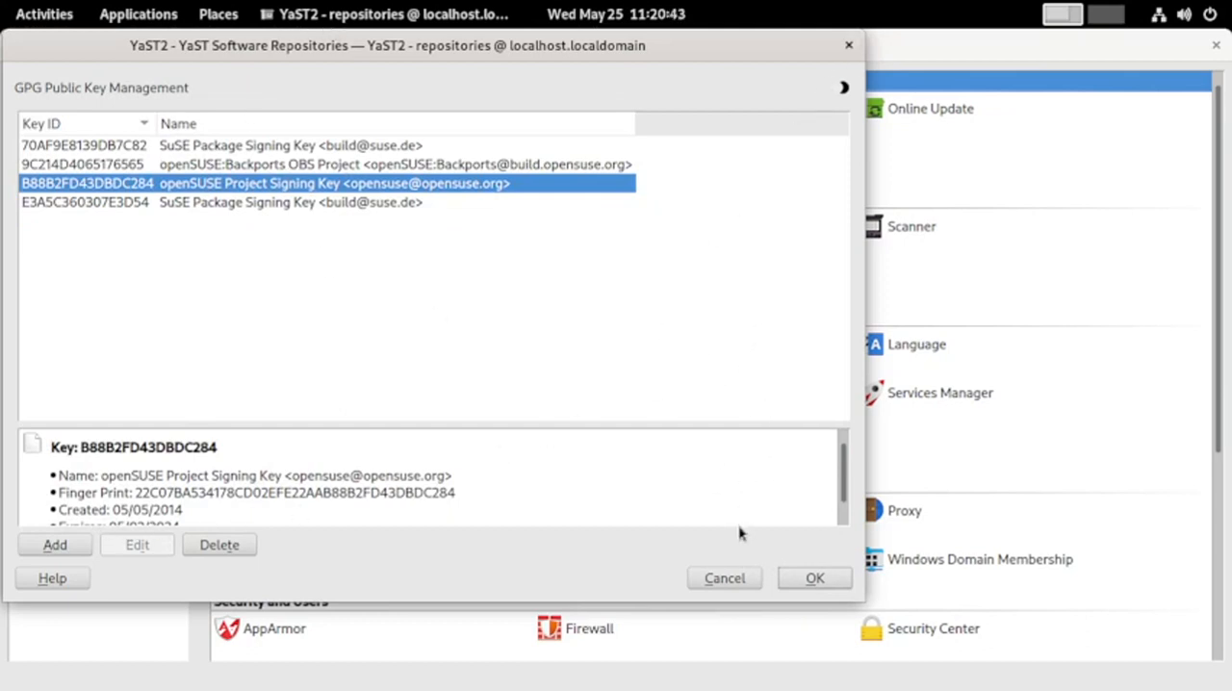
left_click(739, 580)
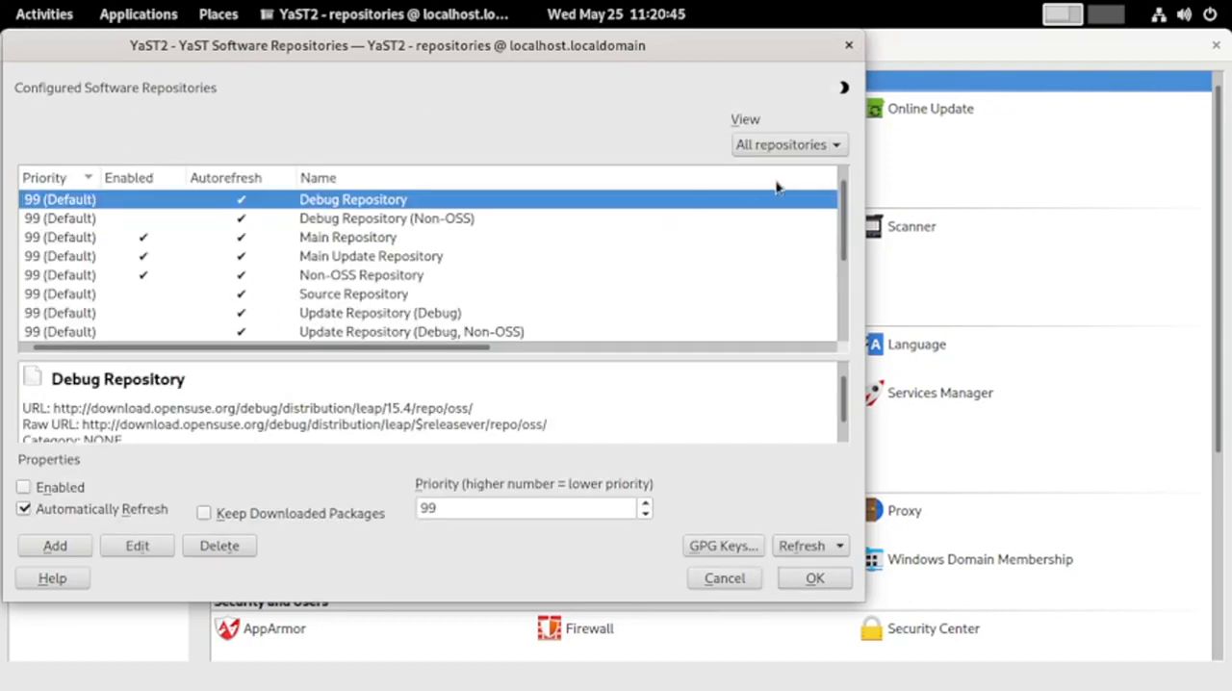
Try the installation.qss style sheet on the repositories window, then switch back to style.qss
left_click(847, 89)
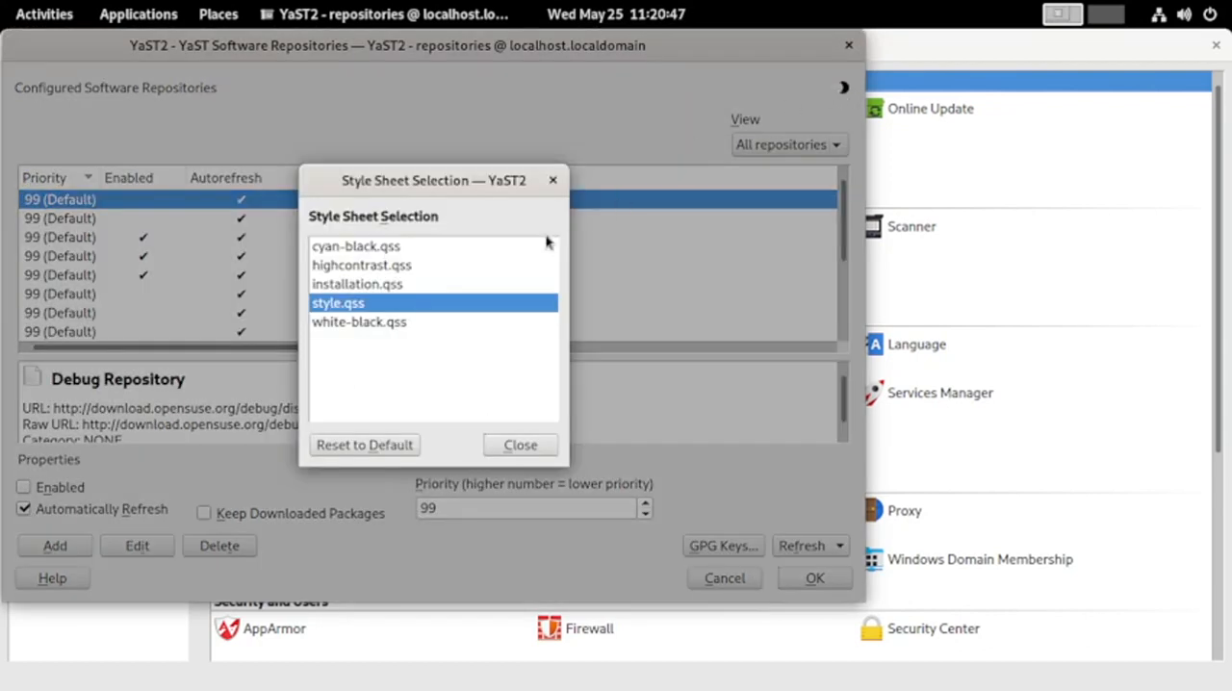
left_click(377, 284)
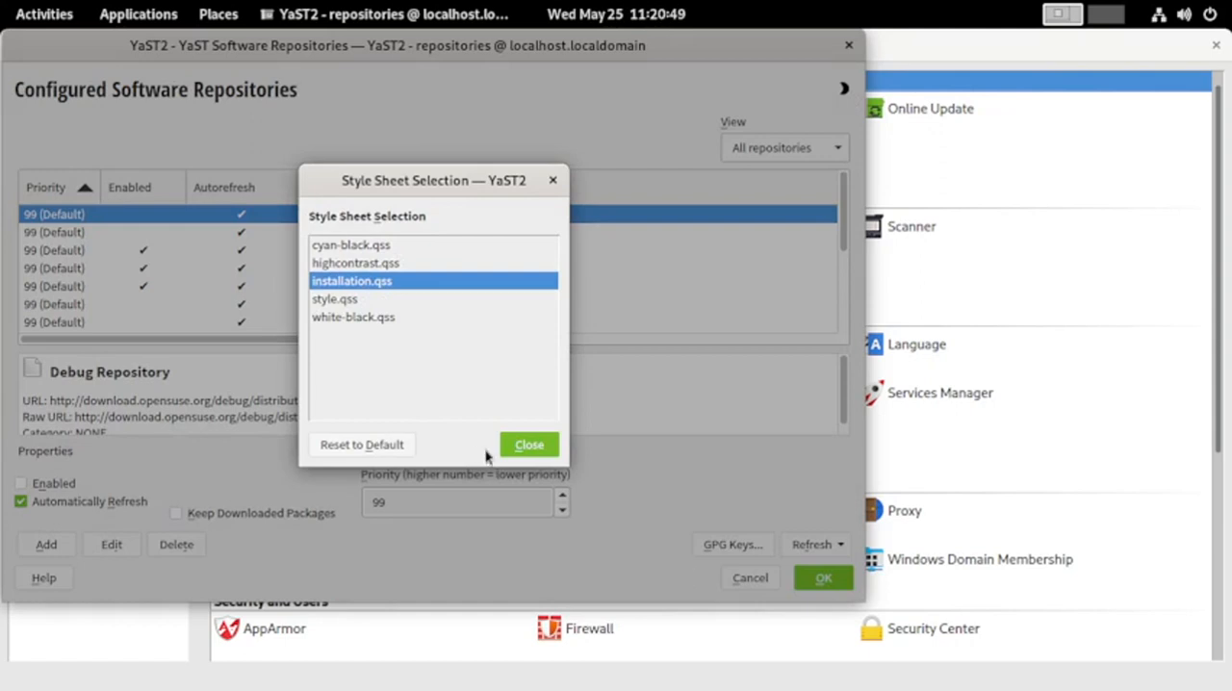
left_click(520, 445)
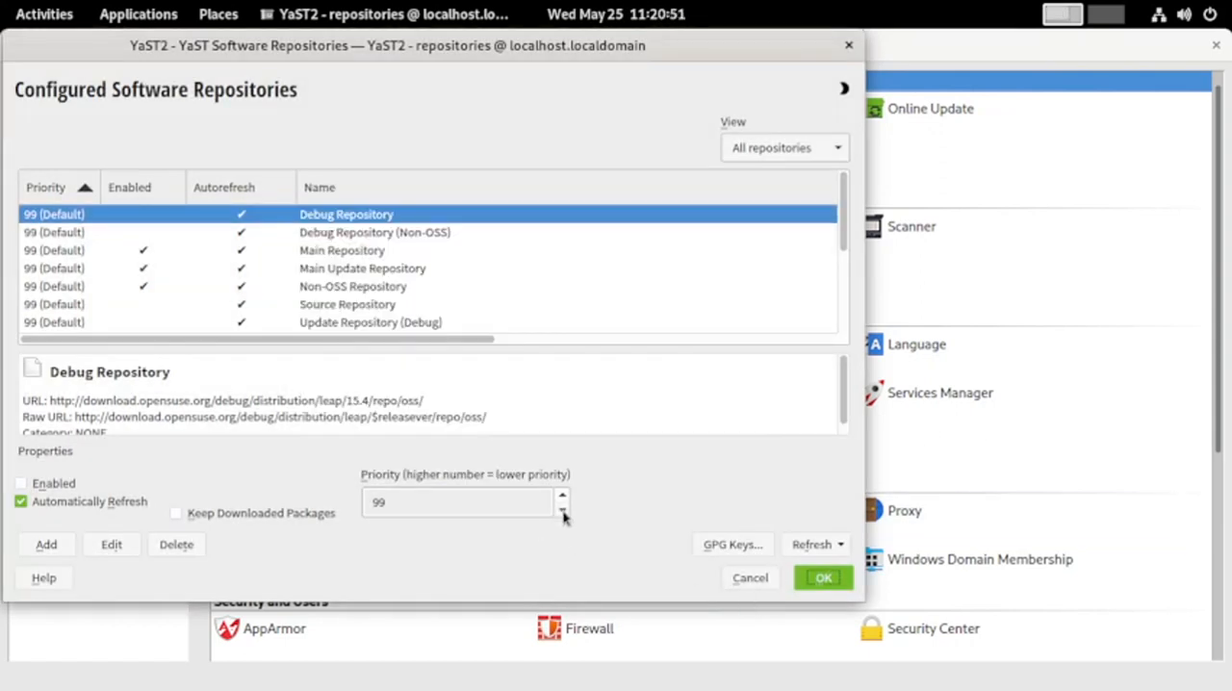
left_click(844, 91)
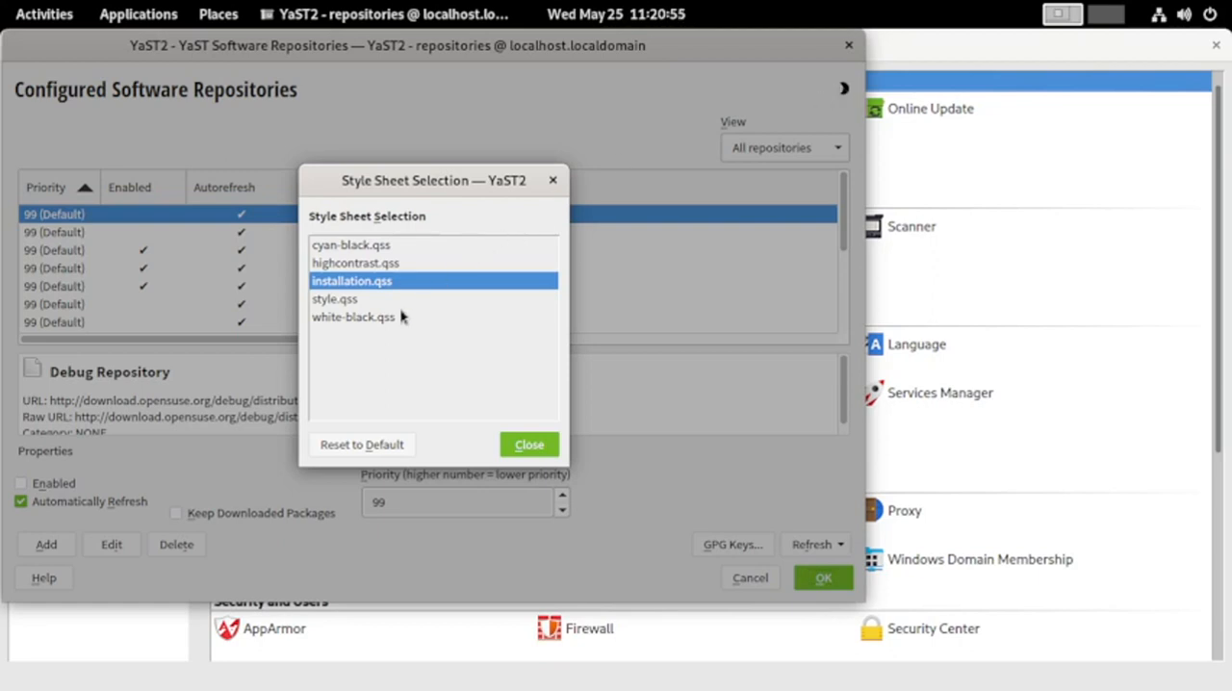
left_click(339, 300)
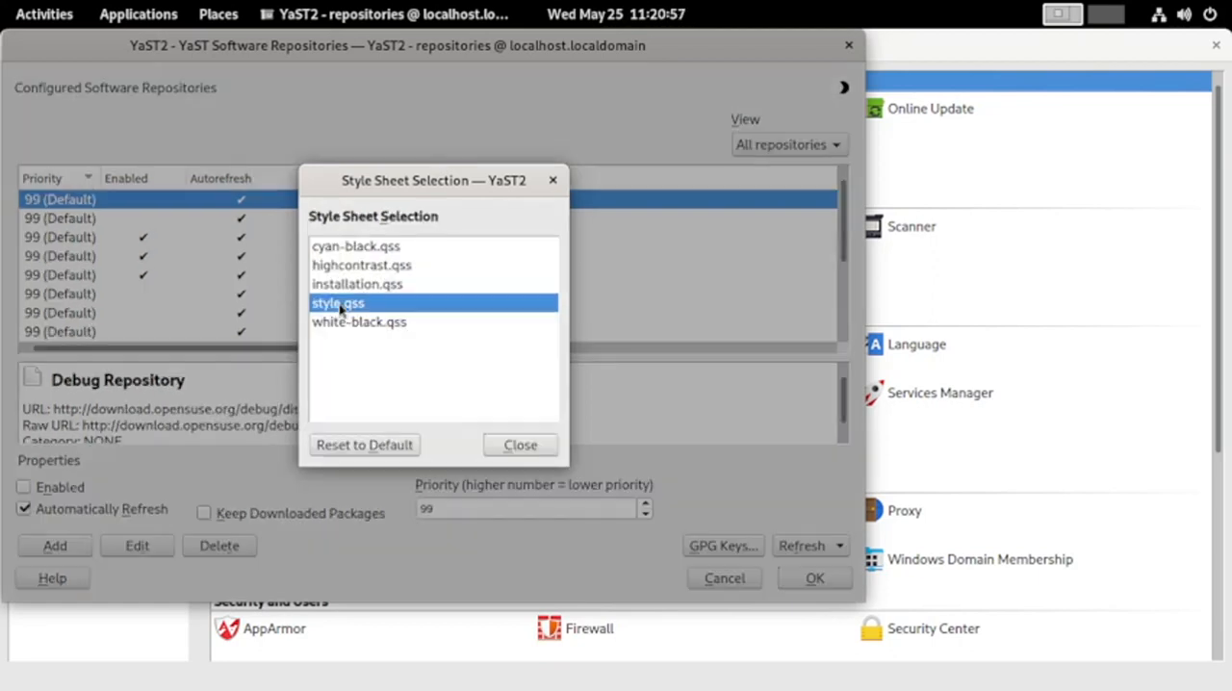
left_click(512, 446)
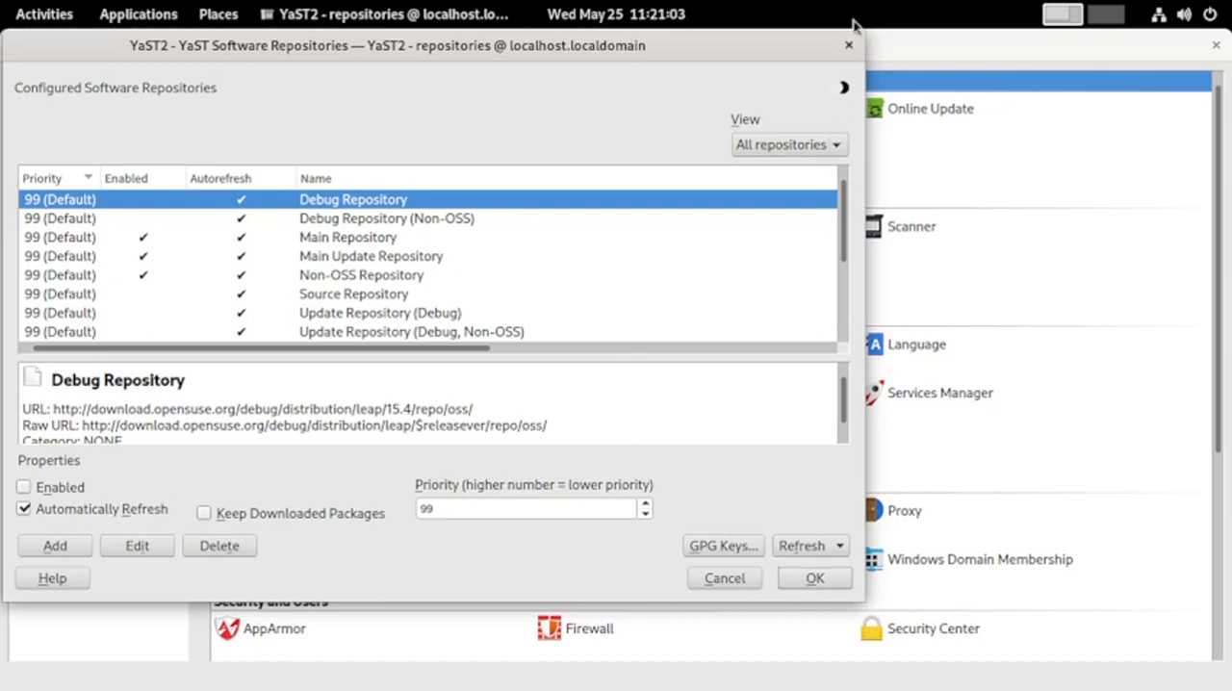
Apply the installation.qss style sheet again and close Software Repositories, accepting its settings
key("shift+F4")
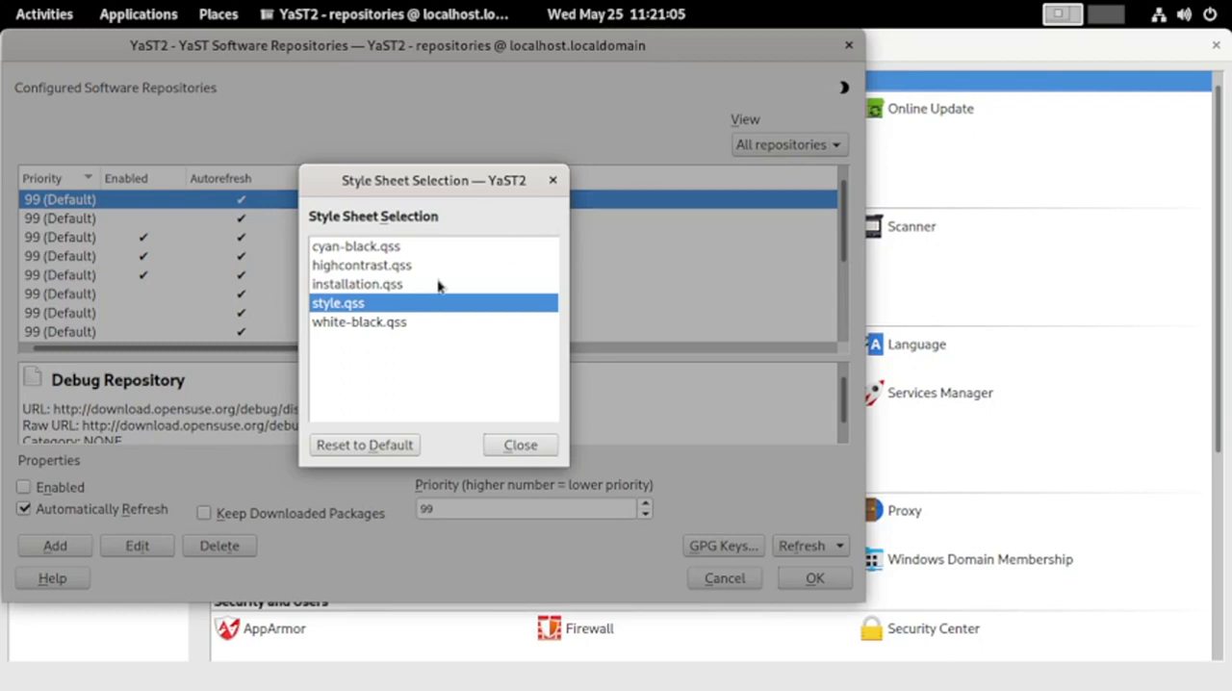
left_click(381, 284)
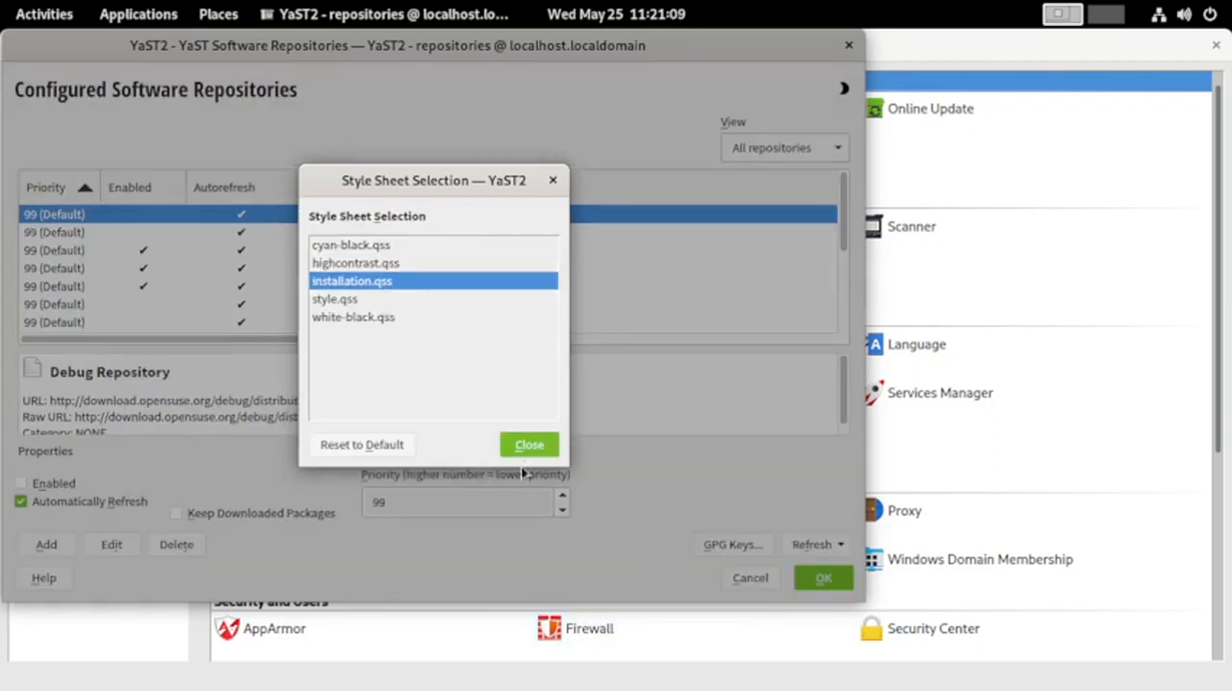
left_click(529, 445)
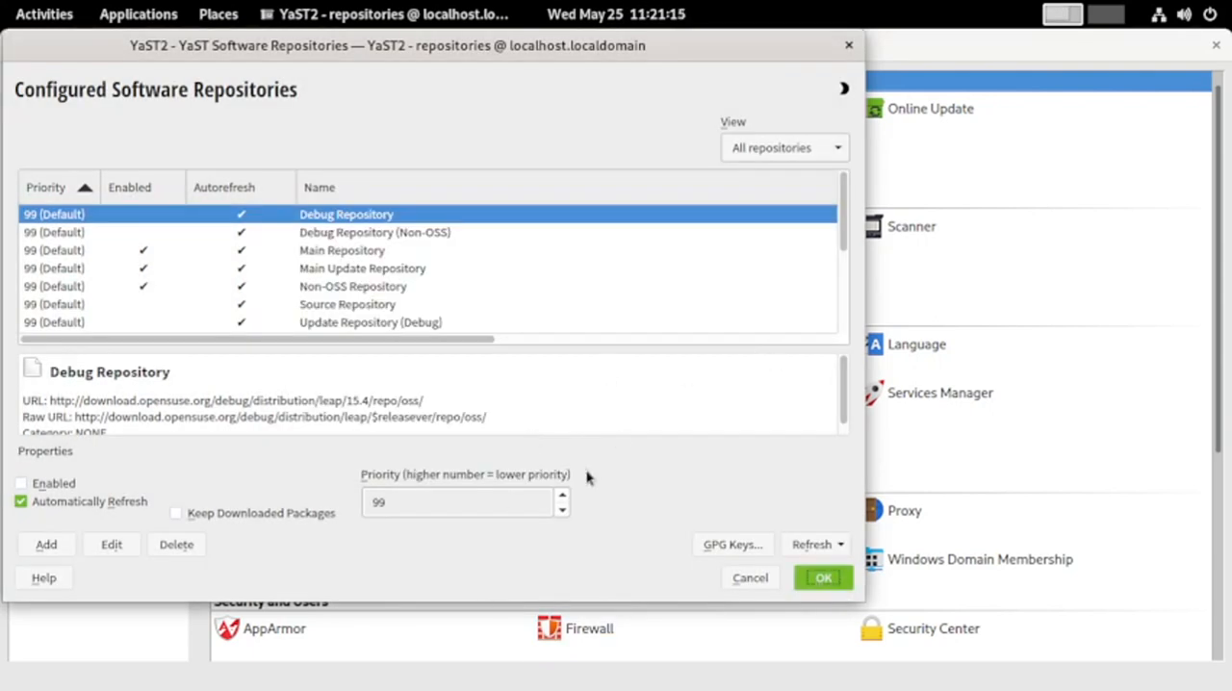
left_click(823, 579)
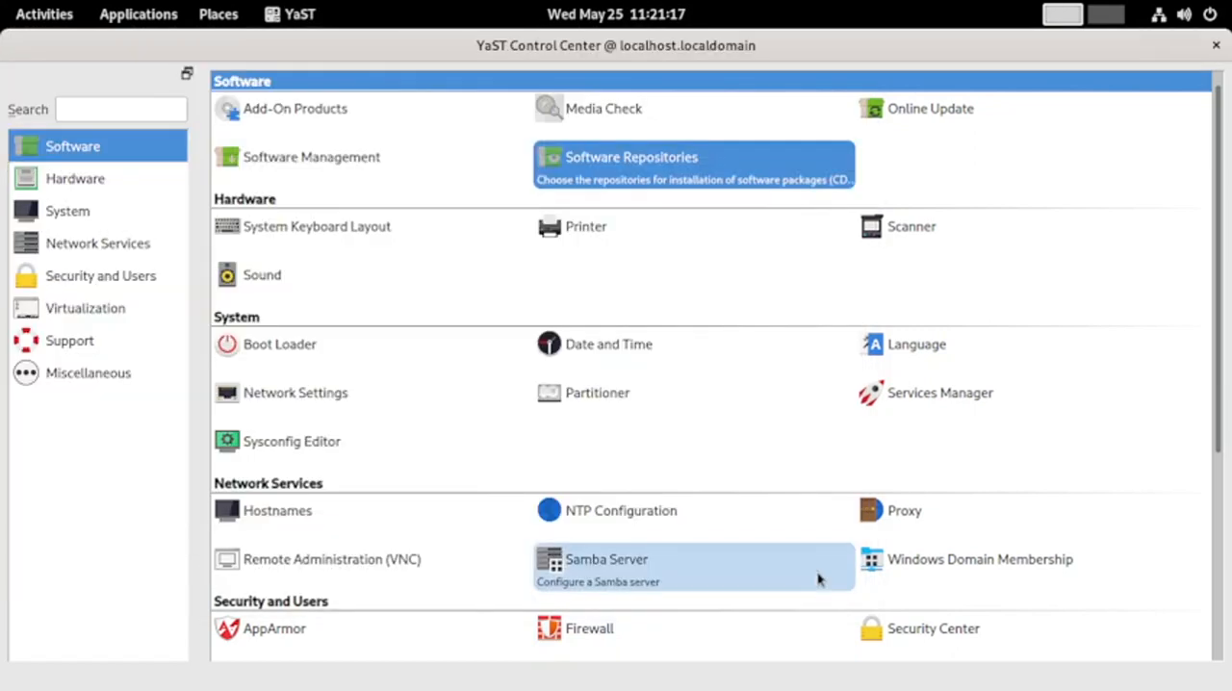
Reopen Software Repositories to check which style sheet is selected, then close the module
left_click(628, 172)
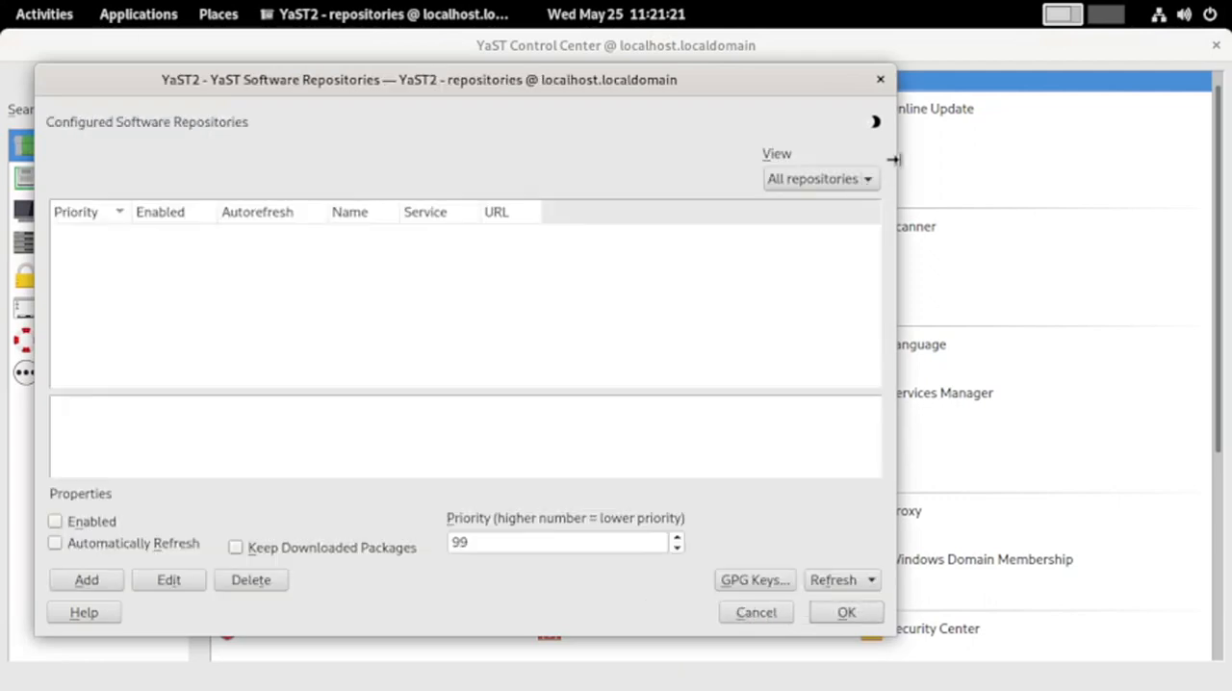
key("ctrl+alt+shift+s")
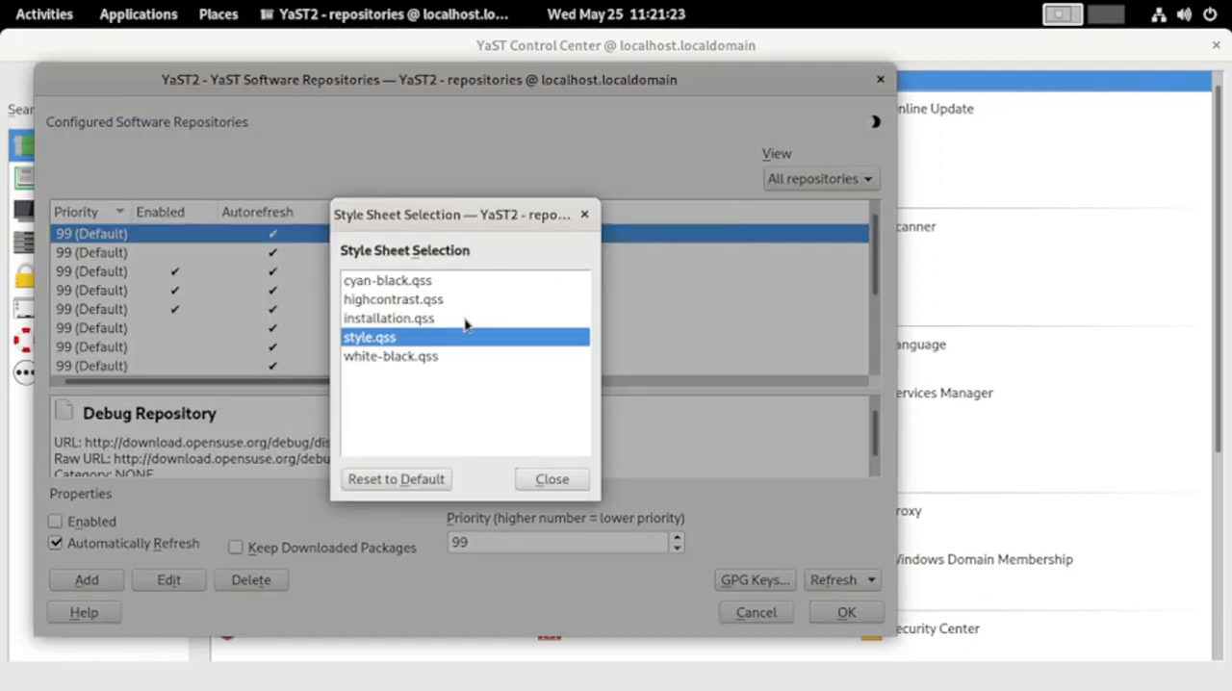
left_click(552, 479)
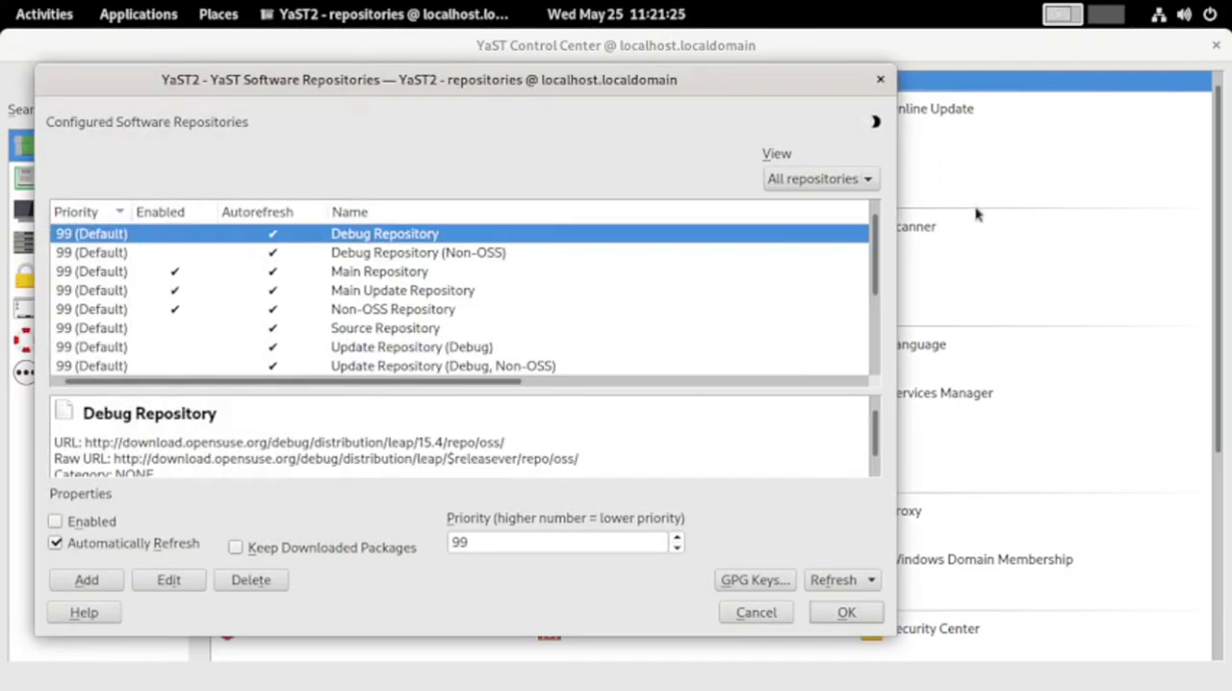
left_click(879, 80)
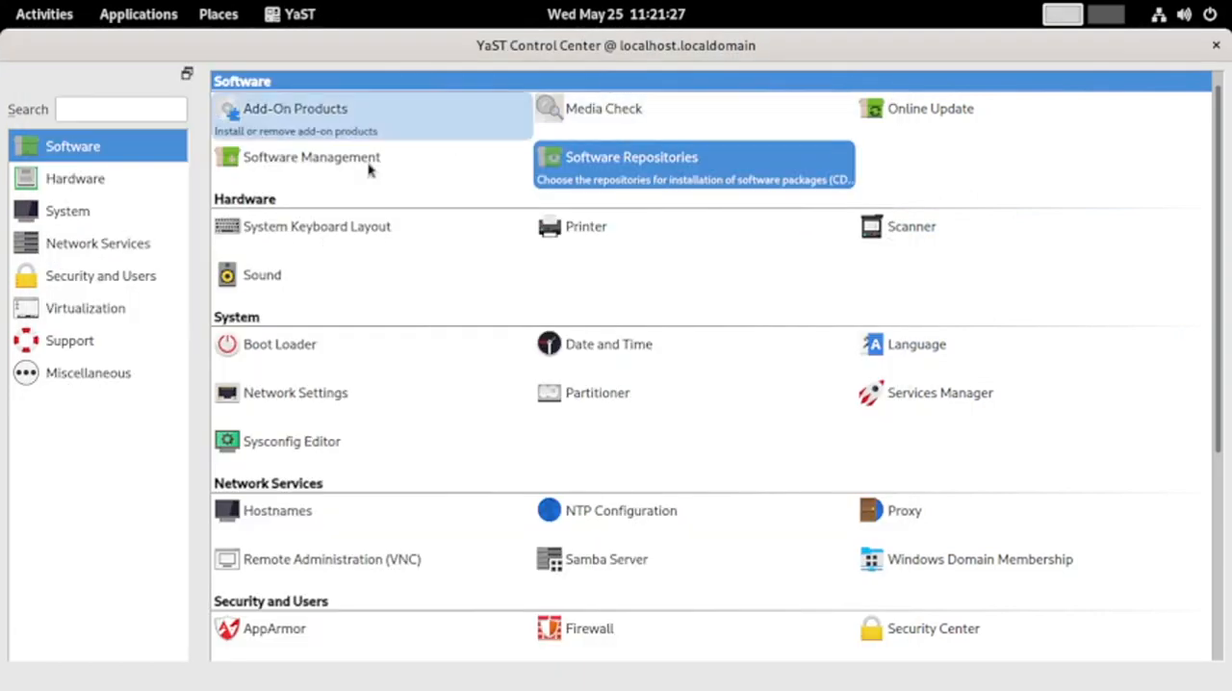
Open System Keyboard Layout, look through the available keyboard layouts, and leave without changing the layout
left_click(292, 248)
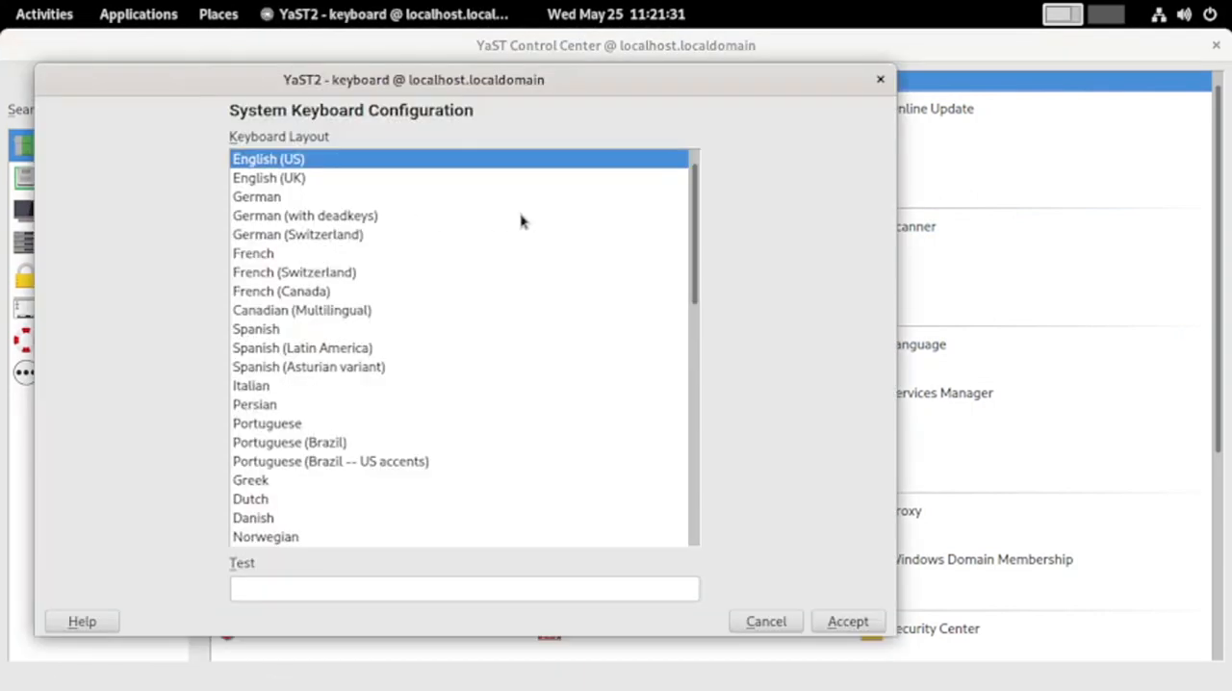
scroll(632, 391, "down", 2)
scroll(632, 392, "down", 8)
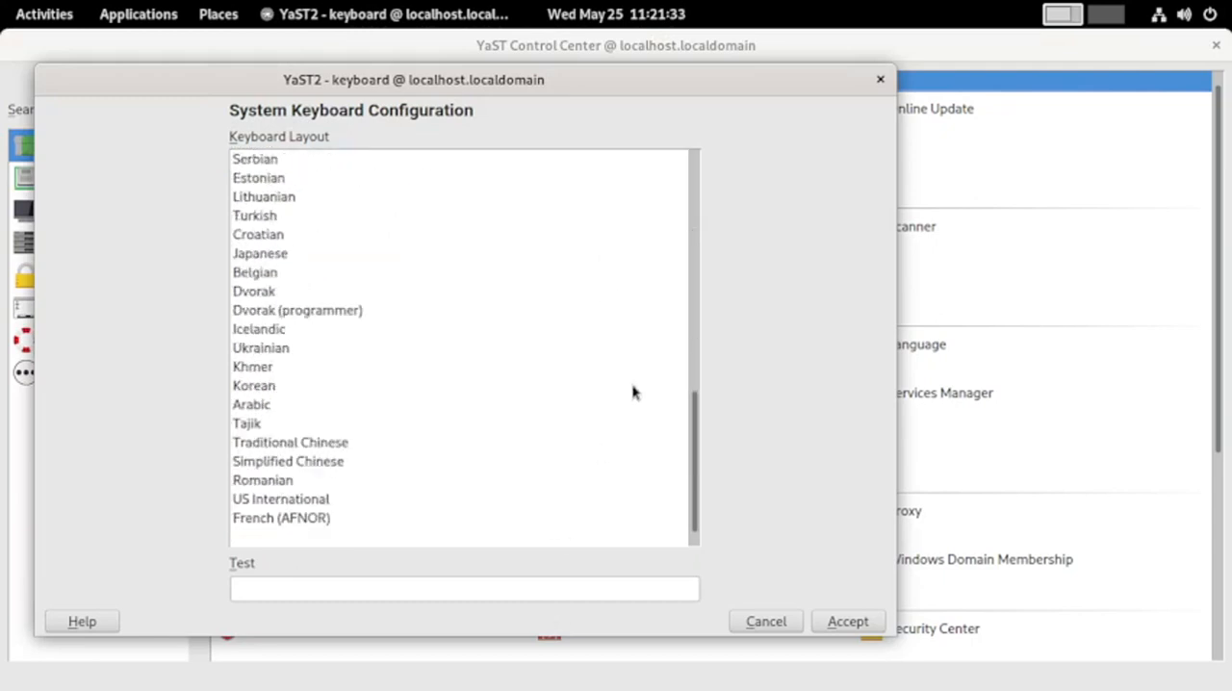
scroll(632, 392, "up", 6)
scroll(633, 392, "up", 4)
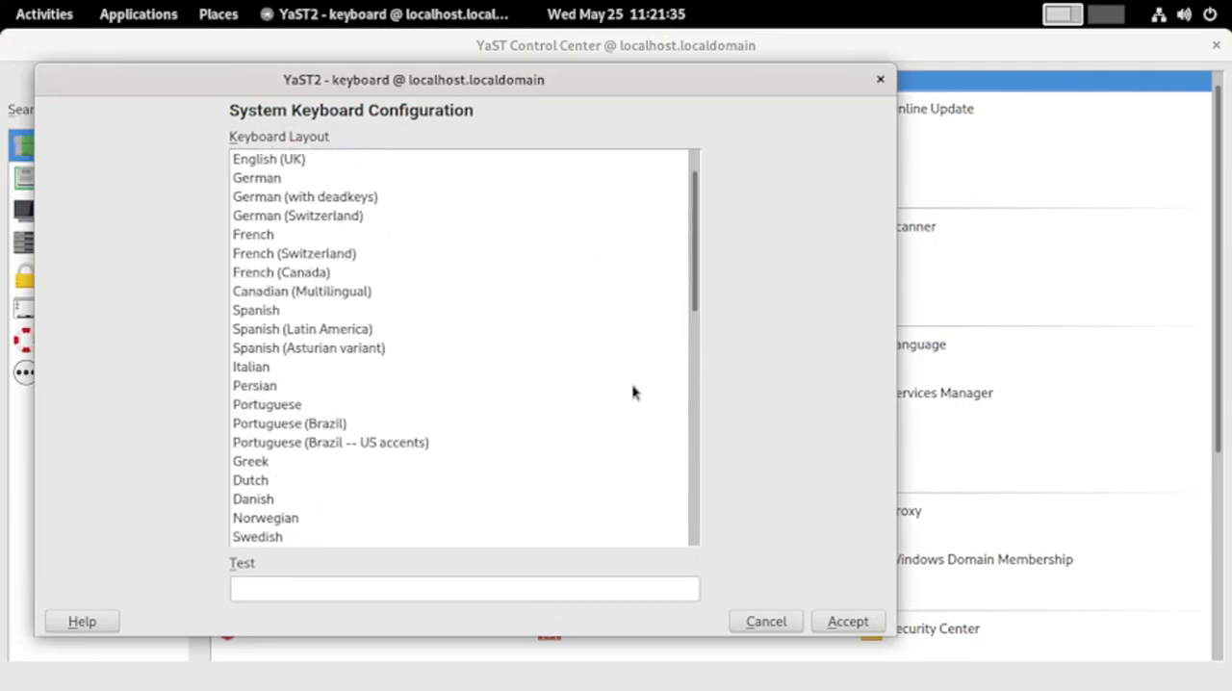
scroll(632, 392, "up", 1)
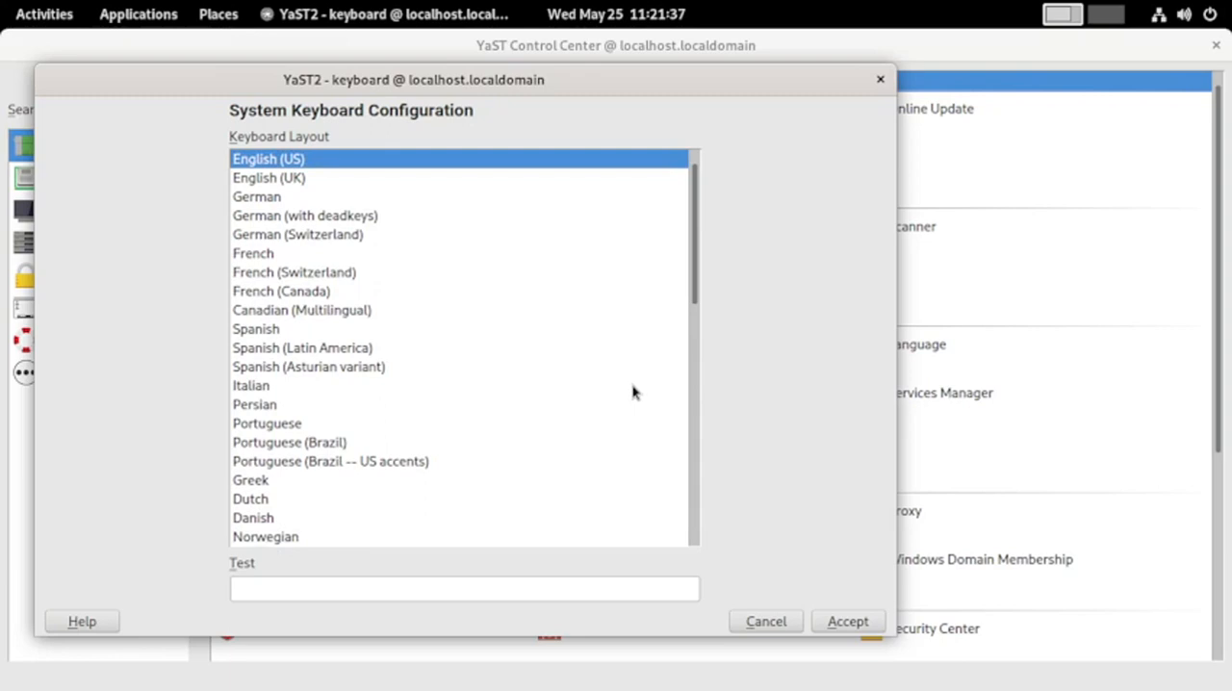
left_click(766, 621)
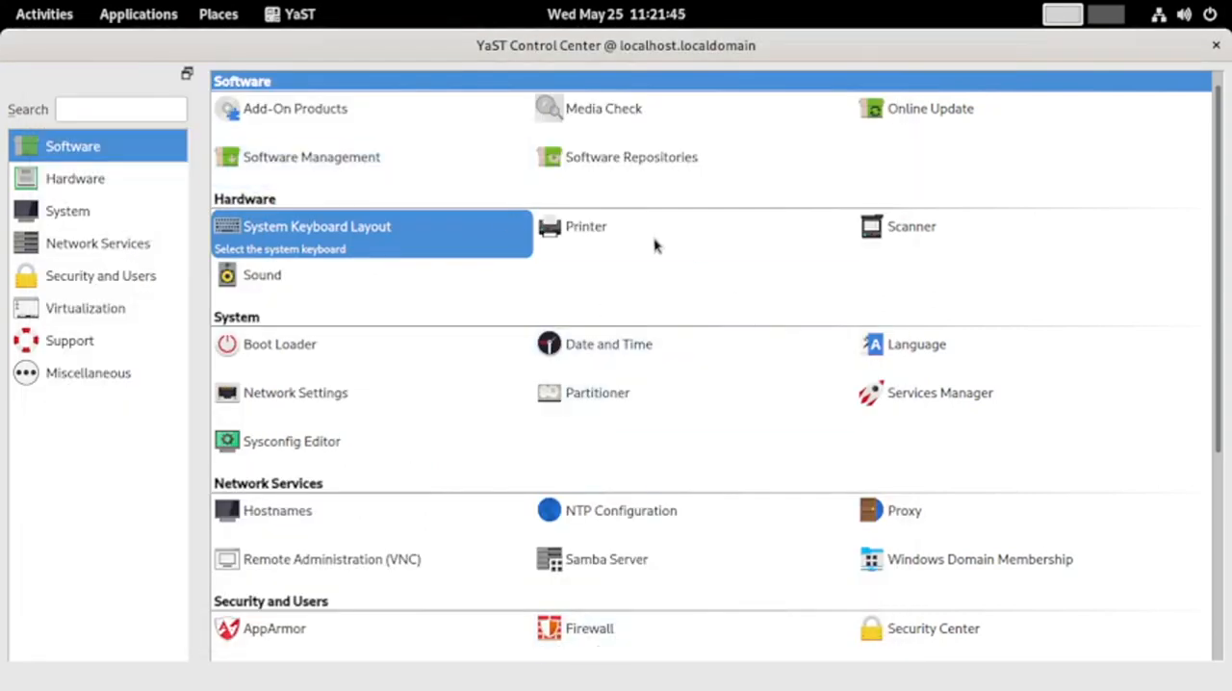
Look at the Printer module's configurations and close it, and start the Scanner module and dismiss its initialization windows
left_click(640, 242)
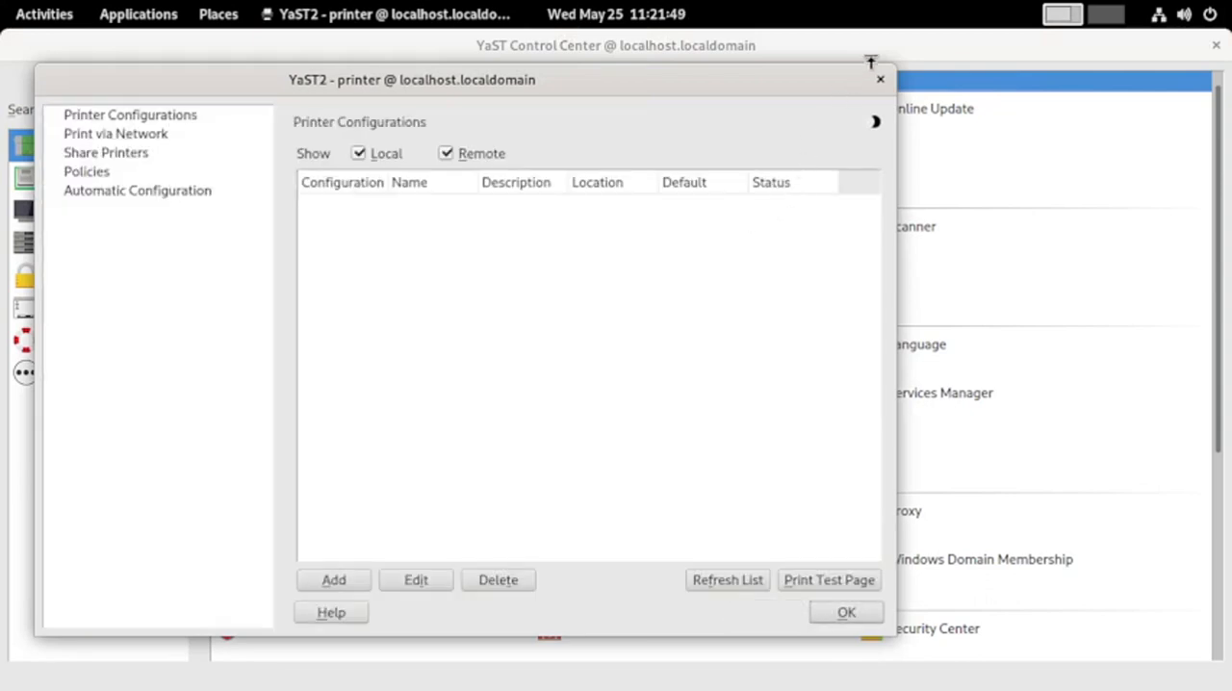
left_click(878, 79)
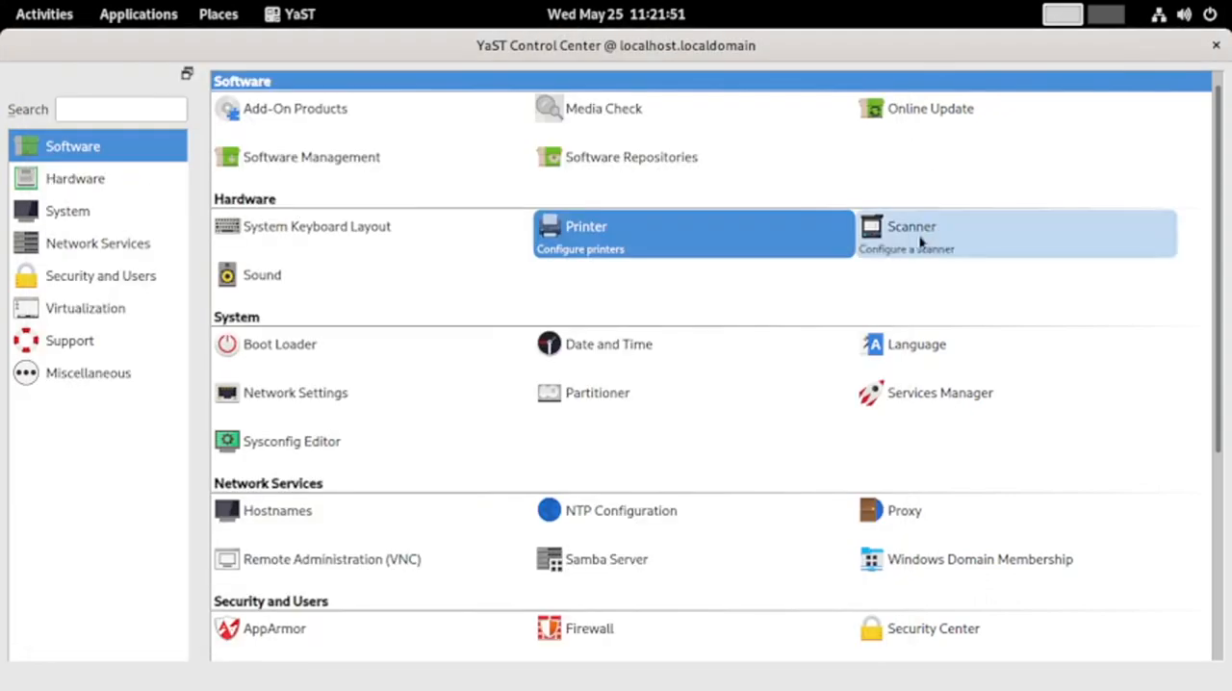
left_click(921, 243)
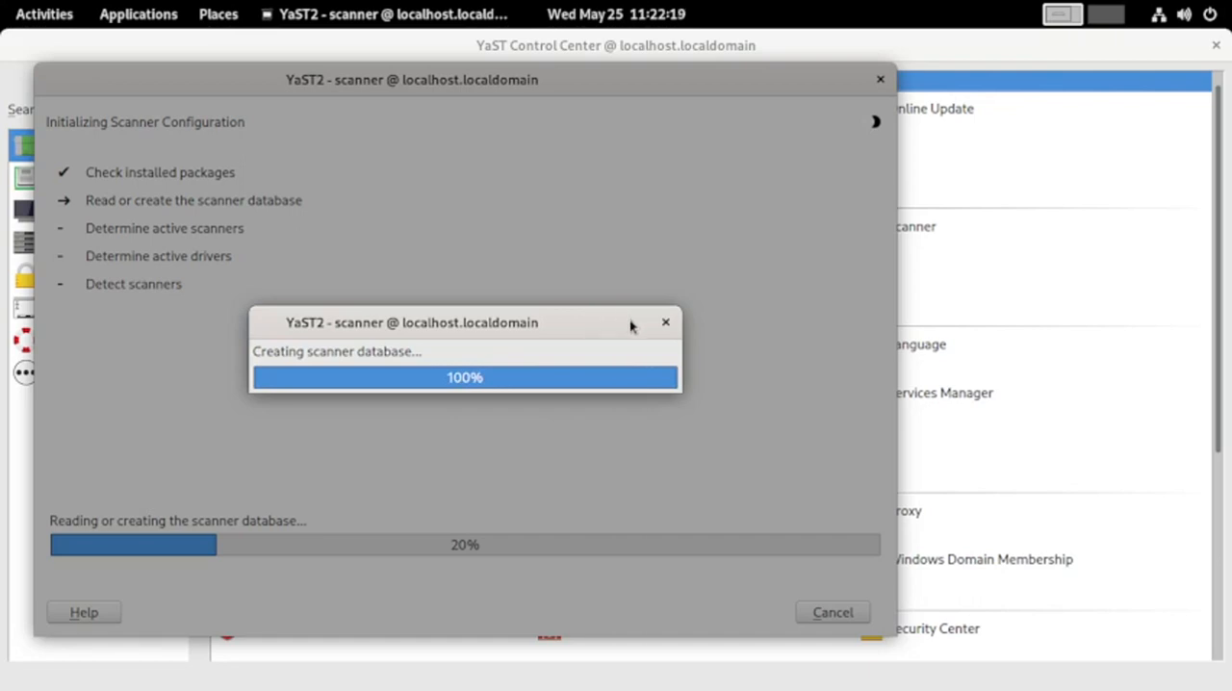
left_click(665, 322)
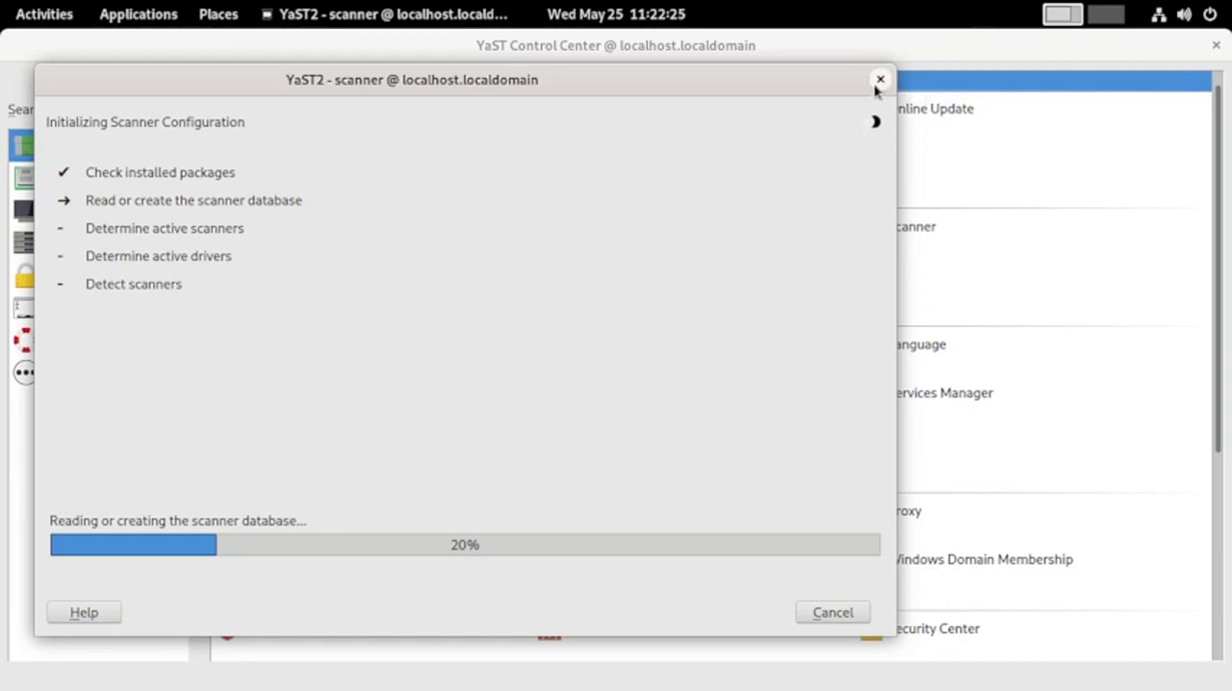
left_click(879, 83)
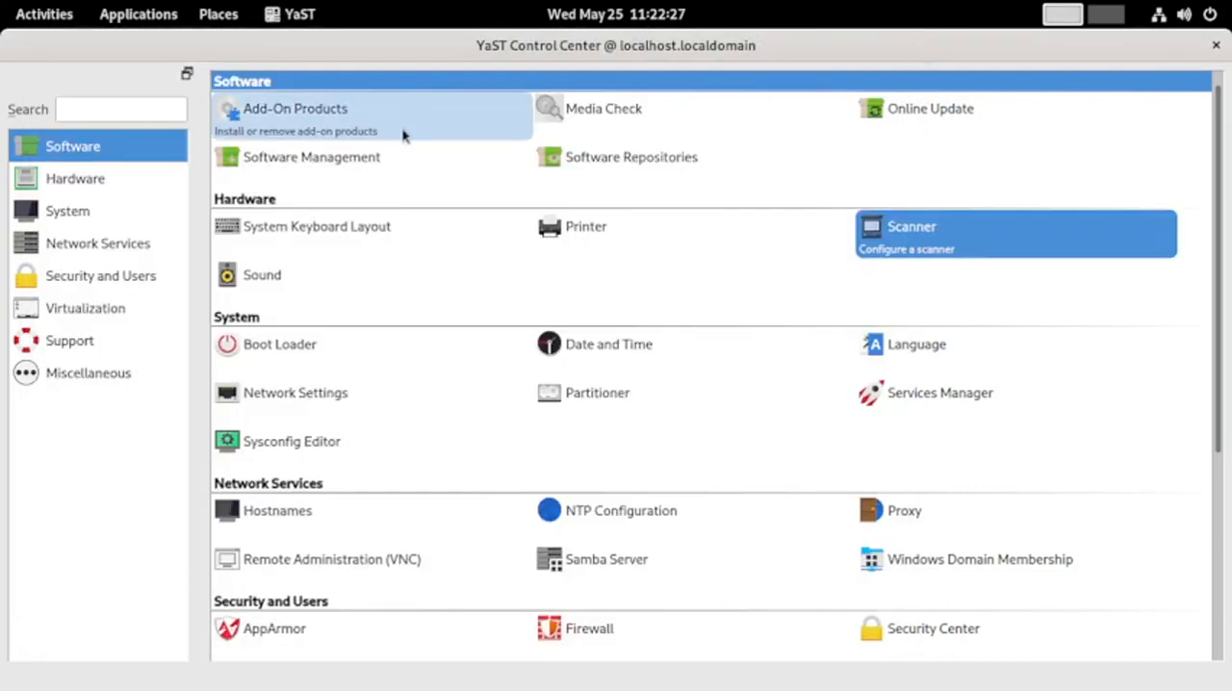
Open Sound to view the sound card configuration, and close both the Sound and Scanner Configuration windows by accepting them
left_click(300, 269)
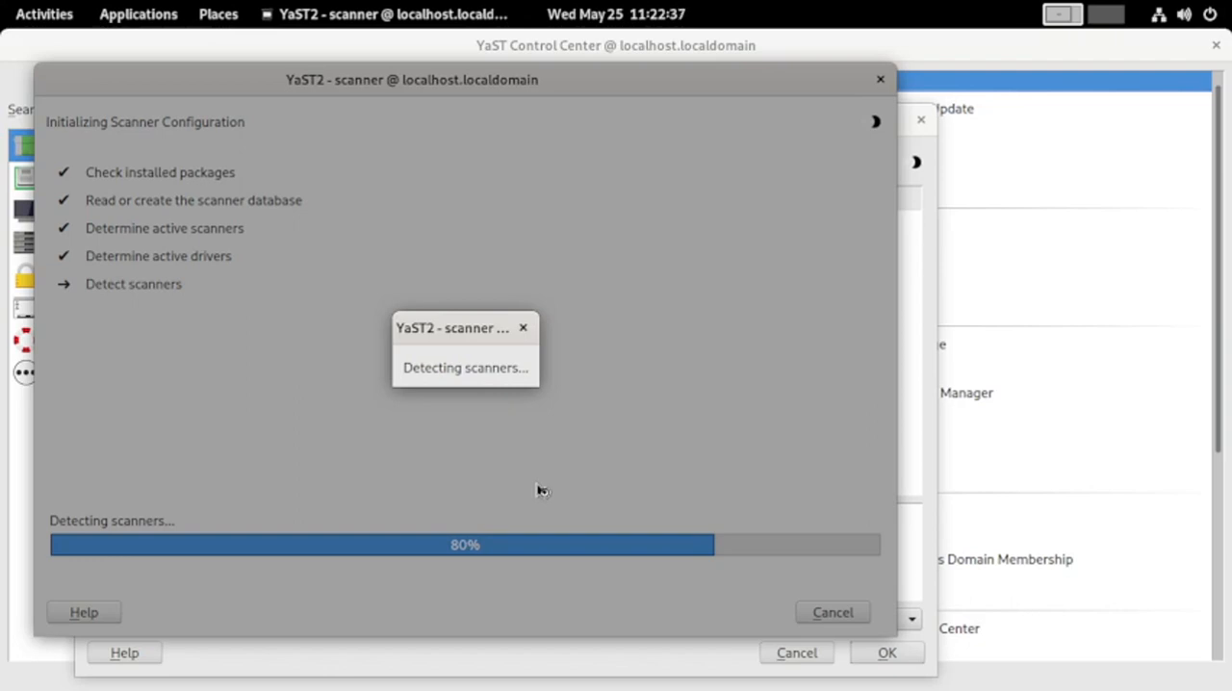
left_click(915, 147)
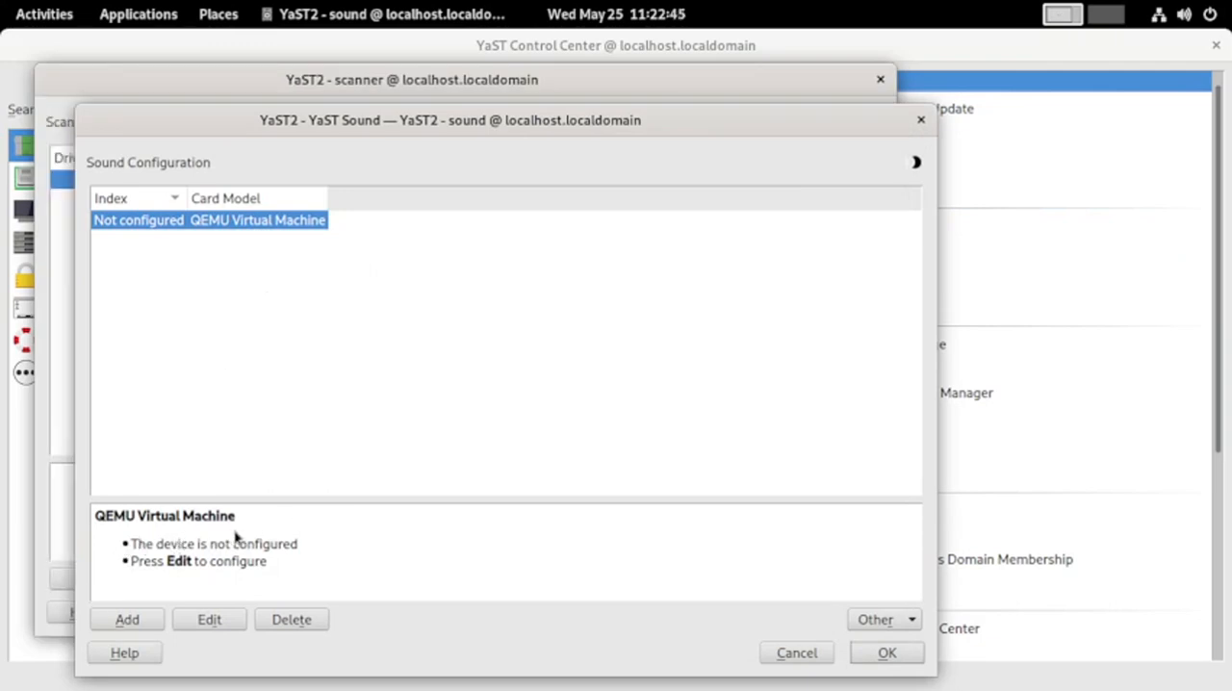
left_click(887, 654)
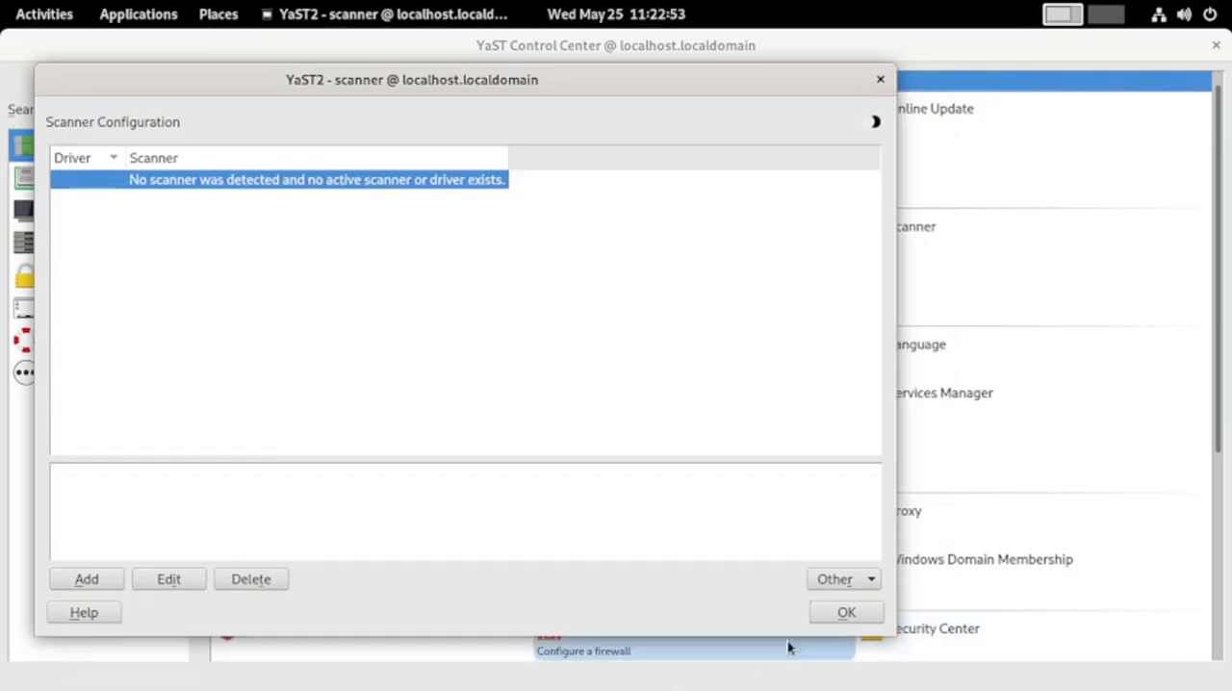
left_click(842, 612)
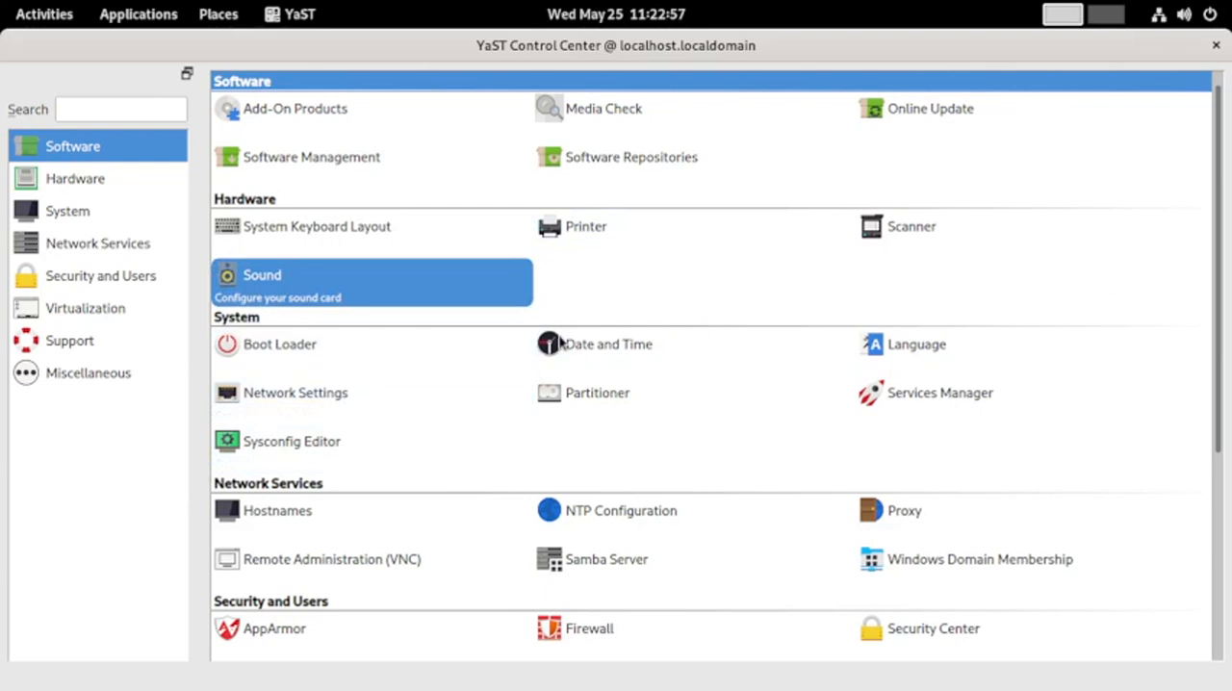
Open the Boot Loader module to view its configuration
left_click(266, 350)
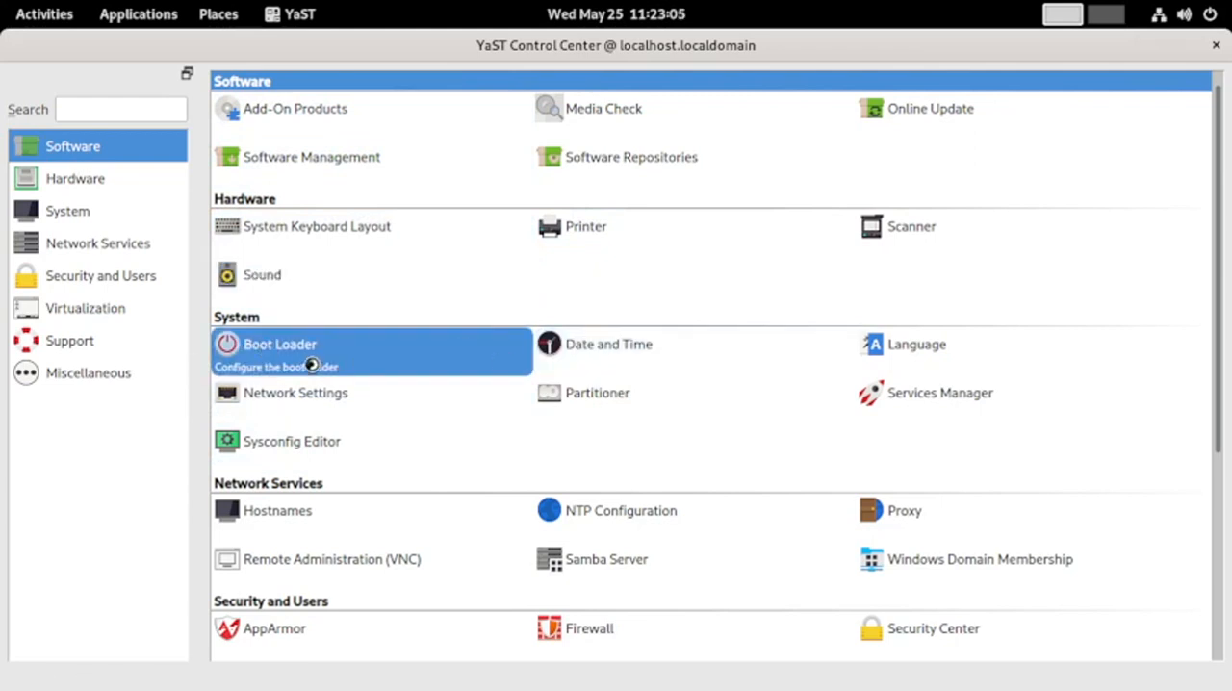